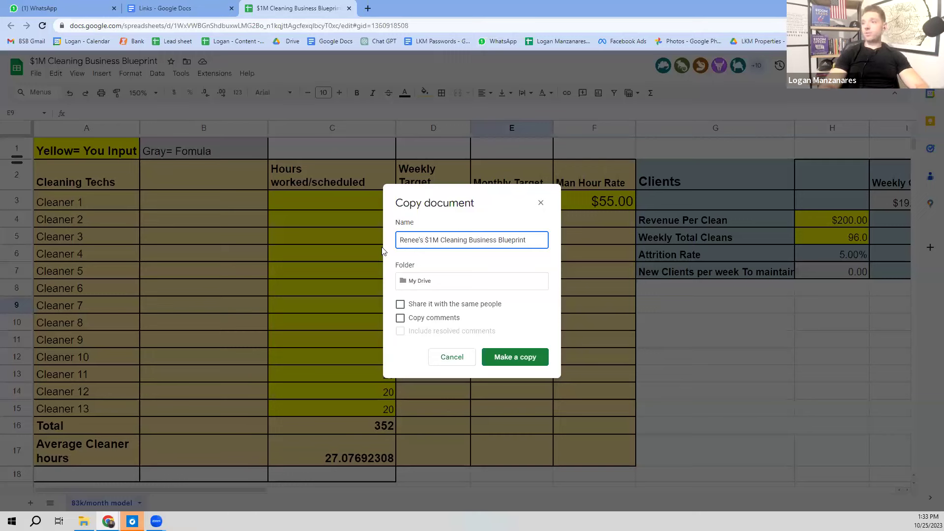
Step: Create the personalised copy of the $1M Cleaning Business Blueprint spreadsheet in My Drive and close the original
{"action": "left_click", "coordinate": [527, 357]}
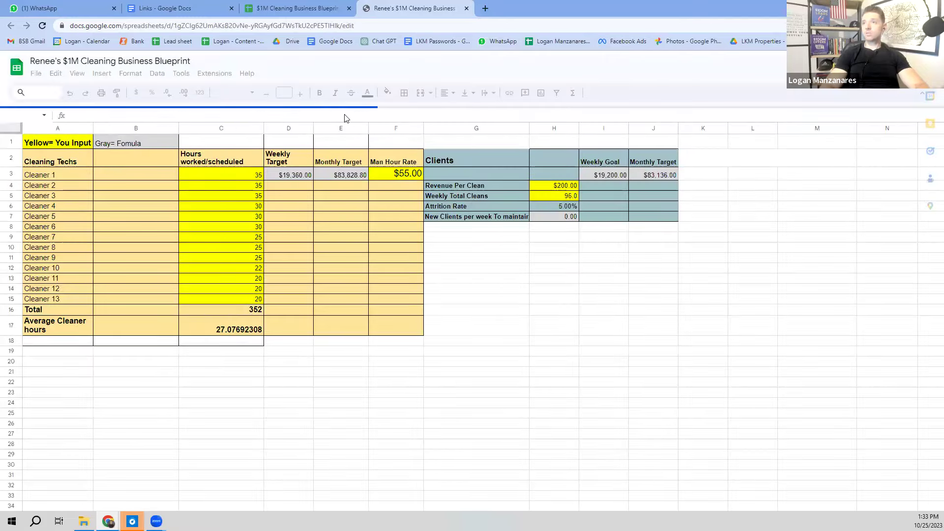
{"action": "left_click", "coordinate": [349, 8]}
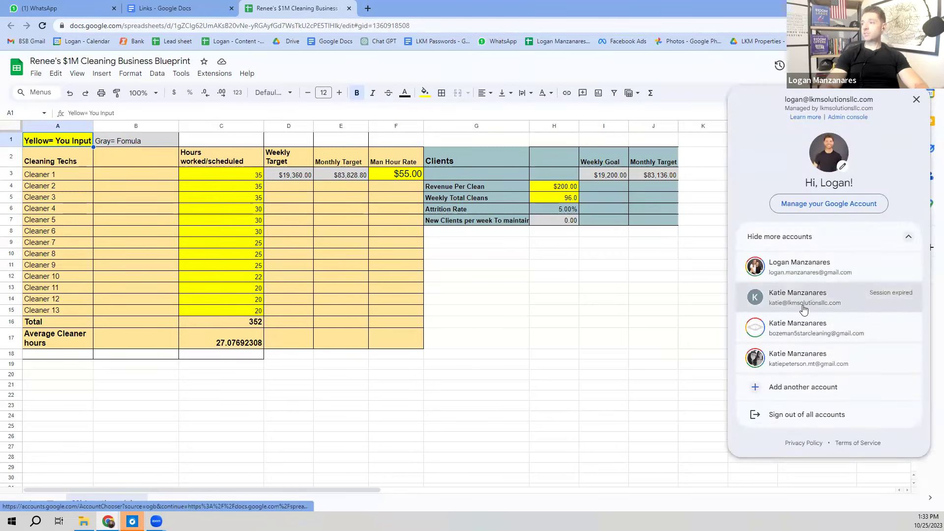
{"action": "left_click", "coordinate": [714, 201]}
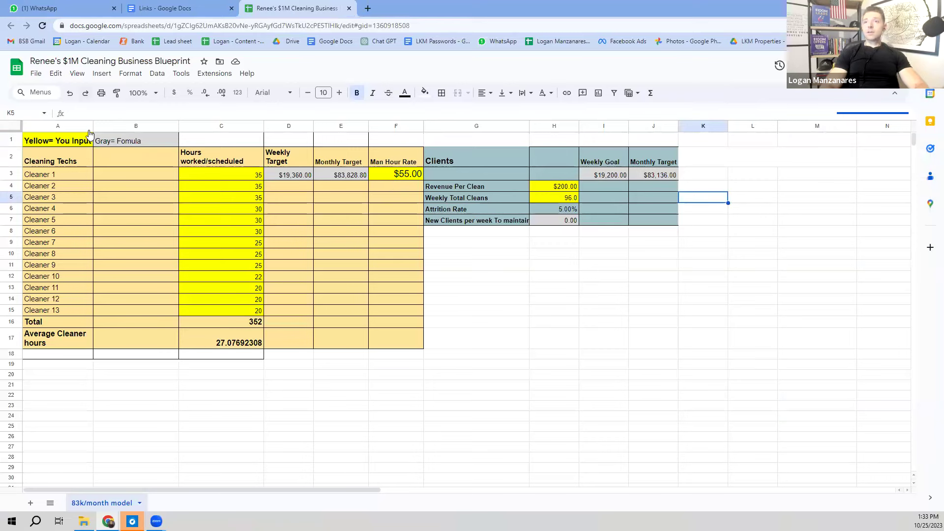
Step: Set the copied sheet's zoom to 150%
{"action": "left_click", "coordinate": [141, 92]}
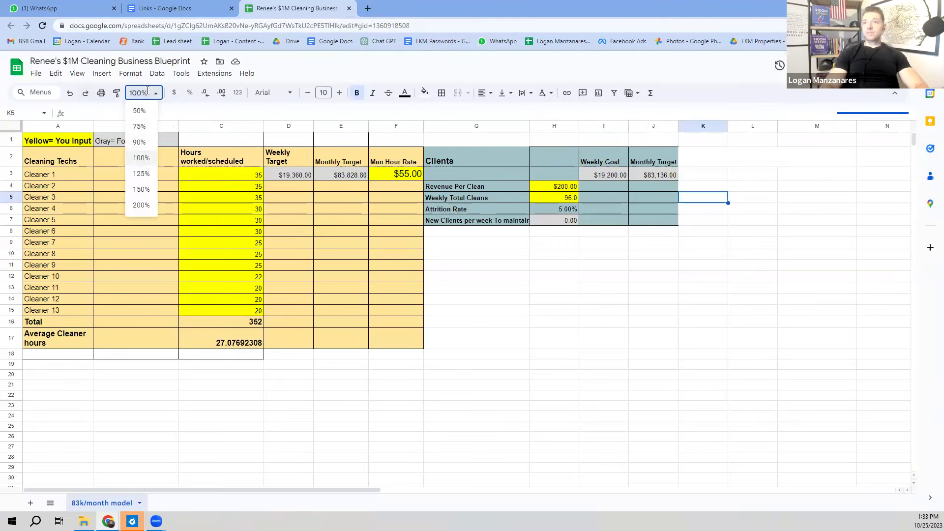
{"action": "left_click", "coordinate": [141, 190]}
{"action": "left_click", "coordinate": [185, 272]}
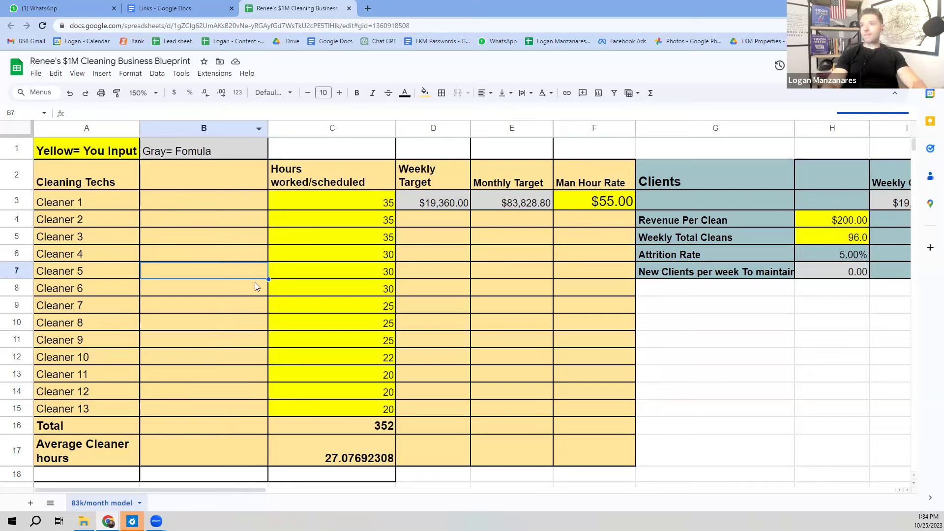
Step: Examine the colour legend in row 1 that distinguishes input cells from formula cells
{"action": "left_click", "coordinate": [239, 289]}
{"action": "key", "text": "Up"}
{"action": "key", "text": "Up"}
{"action": "key", "text": "Up"}
{"action": "key", "text": "Up"}
{"action": "key", "text": "Up"}
{"action": "key", "text": "Up"}
{"action": "key", "text": "Up"}
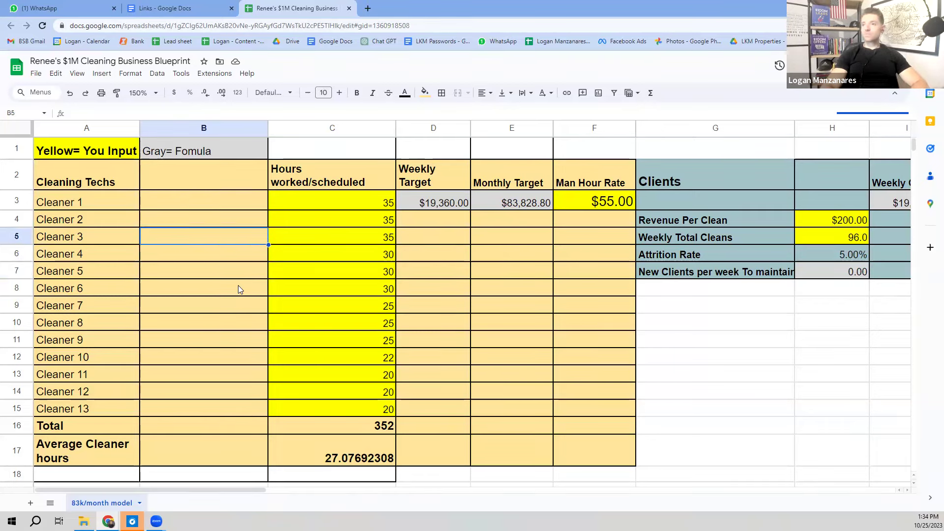
{"action": "key", "text": "Down"}
{"action": "key", "text": "Up"}
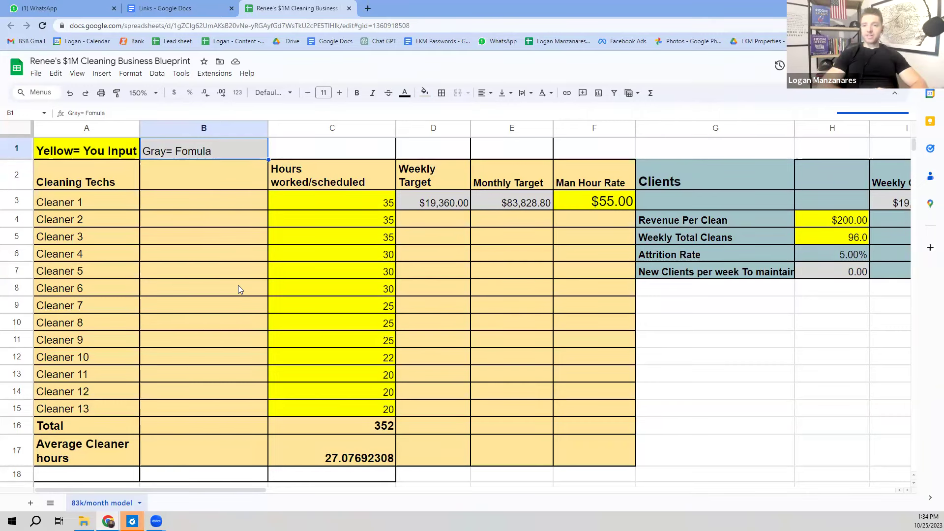
{"action": "key", "text": "Left"}
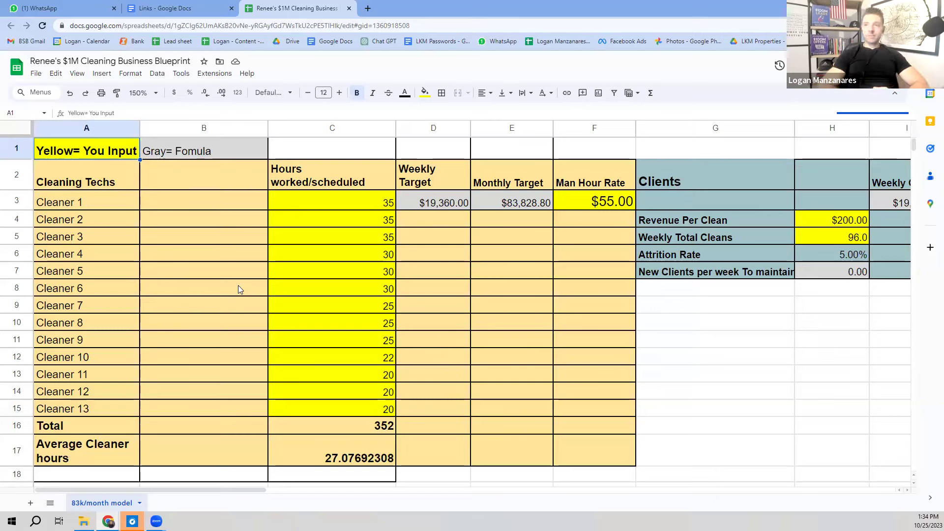
Step: Review the Cleaning Techs list and the Hours worked/scheduled values from Cleaner 1 to Cleaner 9
{"action": "key", "text": "Down"}
{"action": "key", "text": "Down"}
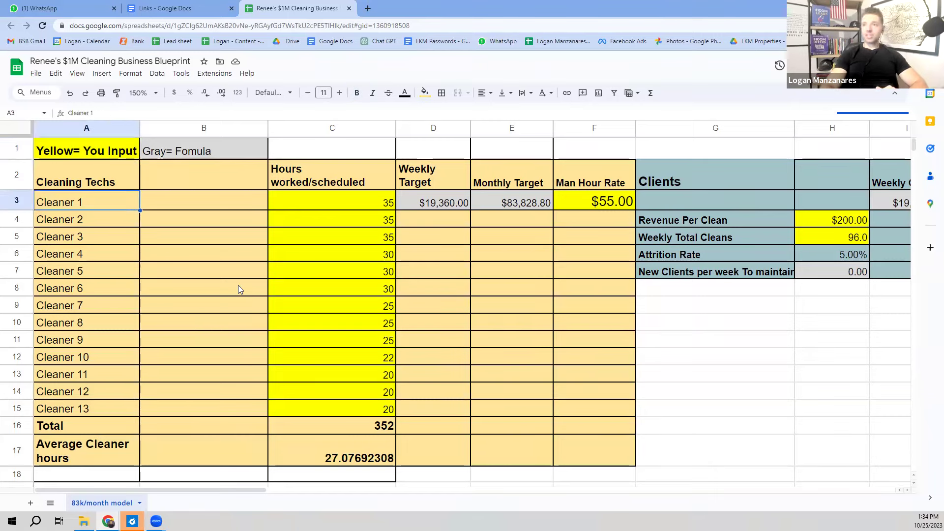
{"action": "key", "text": "Right"}
{"action": "key", "text": "Right"}
{"action": "key", "text": "Down"}
{"action": "key", "text": "Down"}
{"action": "key", "text": "Down"}
{"action": "key", "text": "Down"}
{"action": "key", "text": "Down"}
{"action": "key", "text": "Down"}
{"action": "key", "text": "Down"}
{"action": "key", "text": "Down"}
{"action": "key", "text": "Down"}
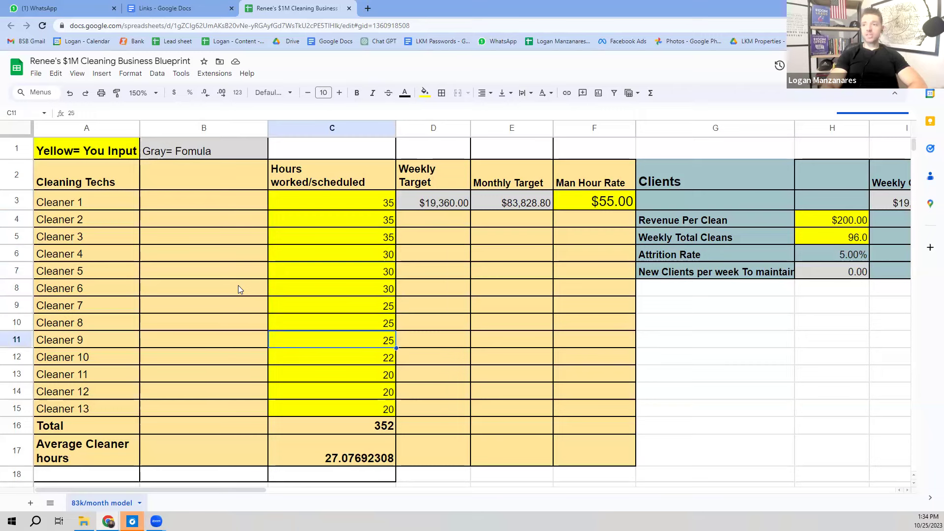
Step: Return to the Cleaner 1 row and inspect the Man Hour Rate in F3
{"action": "key", "text": "Up"}
{"action": "key", "text": "Up"}
{"action": "key", "text": "Up"}
{"action": "key", "text": "Up"}
{"action": "key", "text": "Up"}
{"action": "key", "text": "Up"}
{"action": "key", "text": "Up"}
{"action": "key", "text": "Up"}
{"action": "key", "text": "Up"}
{"action": "key", "text": "Right"}
{"action": "key", "text": "Right"}
{"action": "key", "text": "Right"}
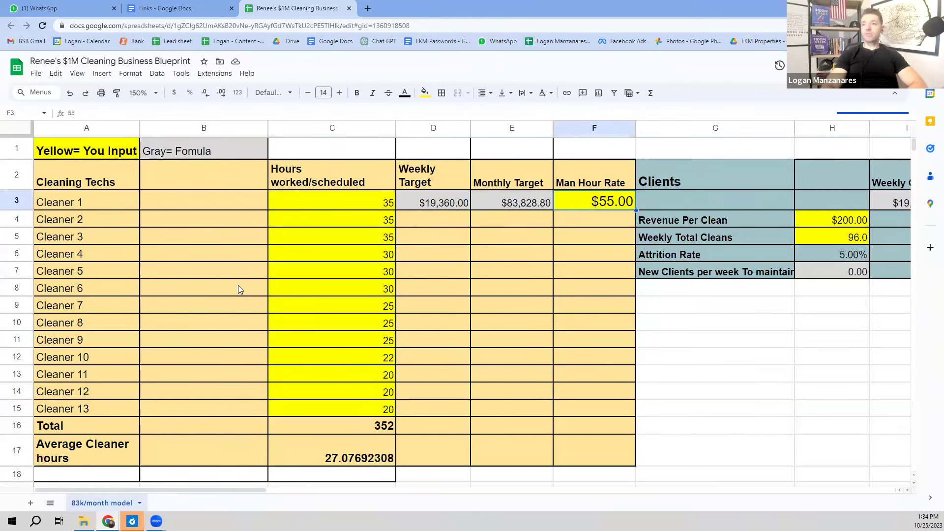
Step: Go through the Hours worked/scheduled column down to Cleaner 13 and back up to Cleaner 7
{"action": "key", "text": "Left"}
{"action": "key", "text": "Left"}
{"action": "key", "text": "Left"}
{"action": "key", "text": "Down"}
{"action": "key", "text": "Down"}
{"action": "key", "text": "Down"}
{"action": "key", "text": "Down"}
{"action": "key", "text": "Down"}
{"action": "key", "text": "Down"}
{"action": "key", "text": "Down"}
{"action": "key", "text": "Down"}
{"action": "key", "text": "Down"}
{"action": "key", "text": "Down"}
{"action": "key", "text": "Down"}
{"action": "key", "text": "Down"}
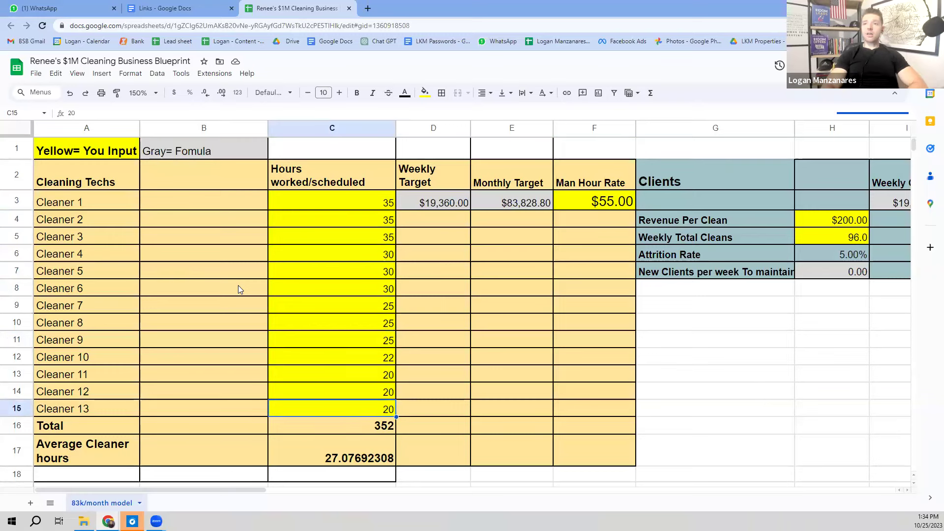
{"action": "key", "text": "Up"}
{"action": "key", "text": "Up"}
{"action": "key", "text": "Up"}
{"action": "key", "text": "Up"}
{"action": "key", "text": "Up"}
{"action": "key", "text": "Up"}
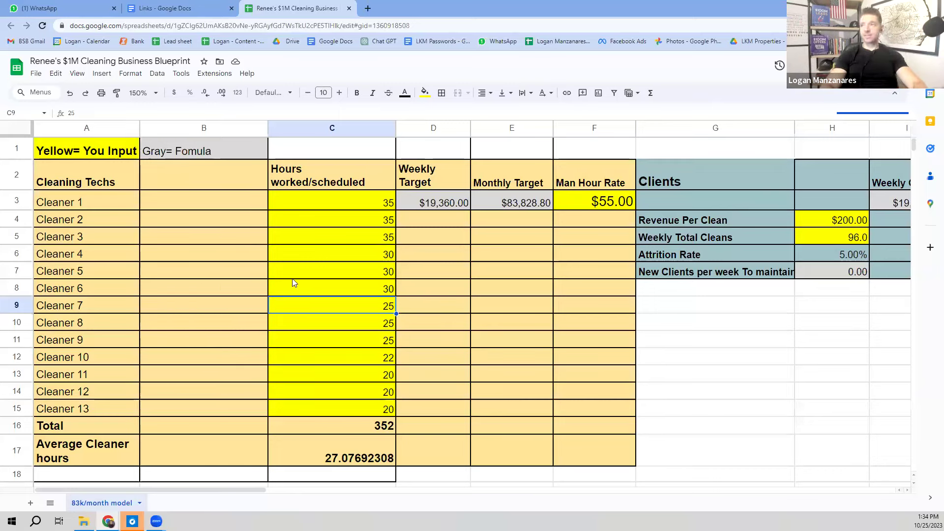
{"action": "double_click", "coordinate": [677, 169]}
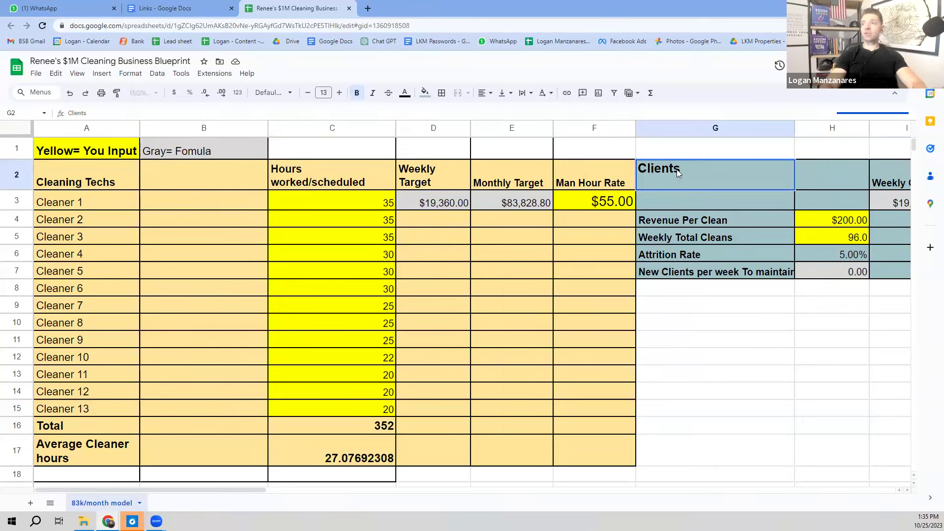
{"action": "left_click", "coordinate": [685, 199]}
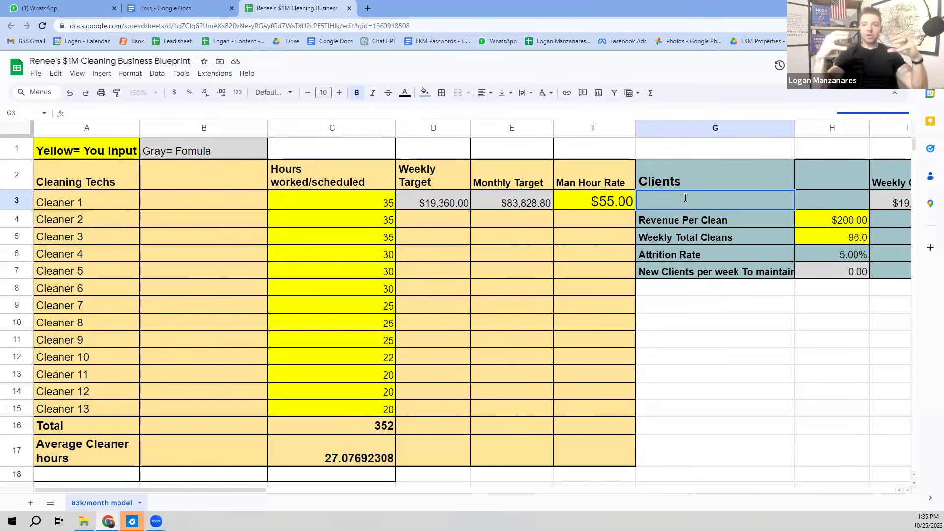
{"action": "double_click", "coordinate": [686, 198]}
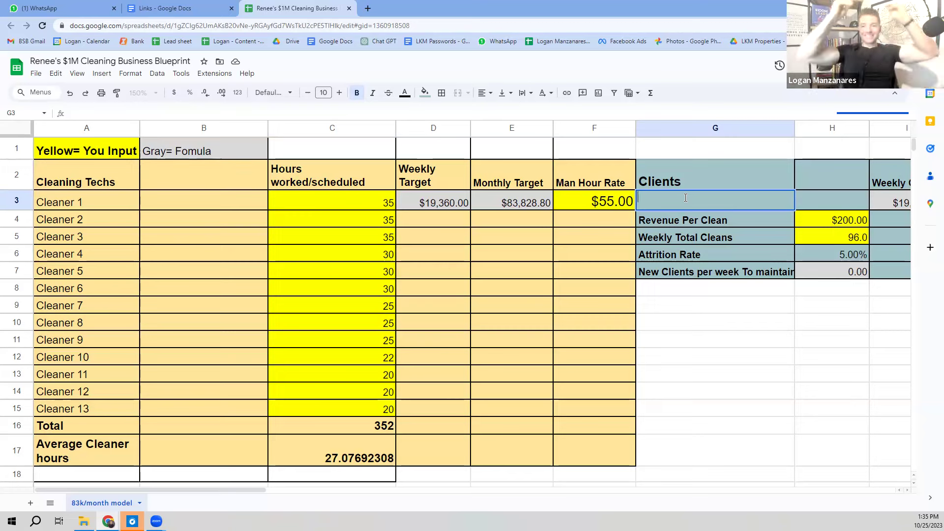
{"action": "double_click", "coordinate": [685, 198]}
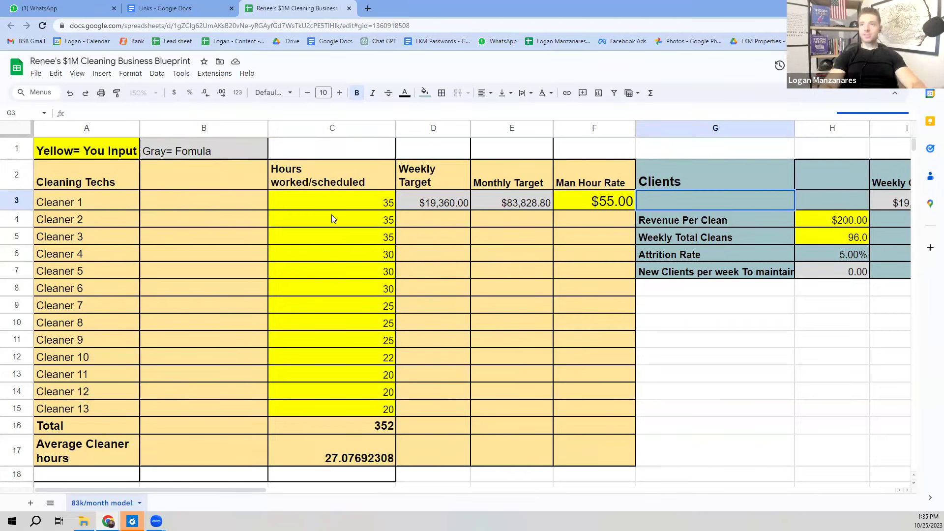
Step: Examine the Man Hour Rate, the Clients section's weekly goal and monthly target, and the Revenue Per Clean input
{"action": "left_click", "coordinate": [352, 209]}
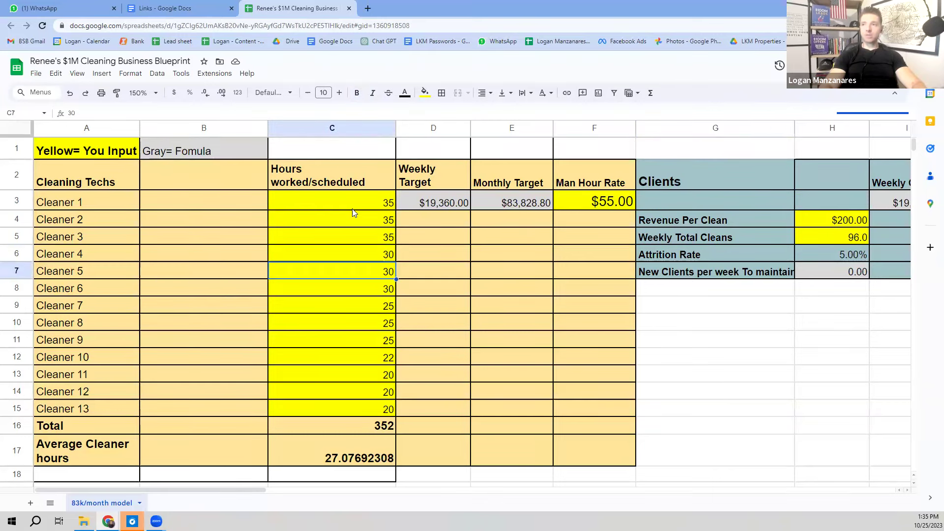
{"action": "key", "text": "Right"}
{"action": "key", "text": "Right"}
{"action": "key", "text": "Right"}
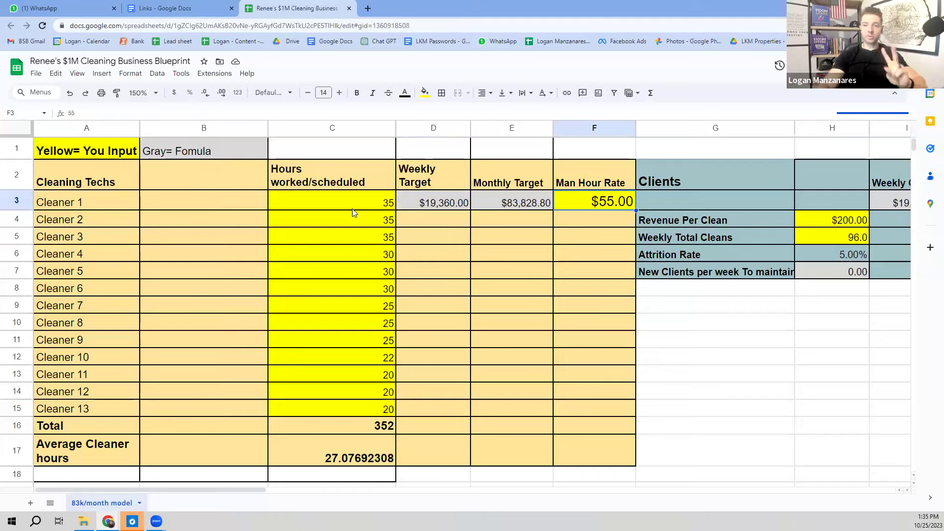
{"action": "key", "text": "Right"}
{"action": "key", "text": "Right"}
{"action": "key", "text": "Right"}
{"action": "key", "text": "Right"}
{"action": "key", "text": "Right"}
{"action": "key", "text": "Right"}
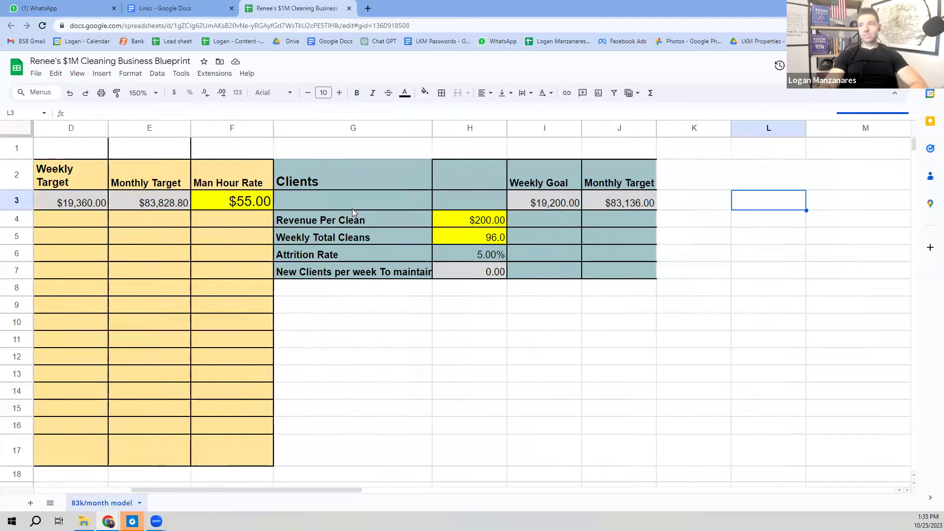
{"action": "key", "text": "Left"}
{"action": "key", "text": "Left"}
{"action": "key", "text": "Left"}
{"action": "key", "text": "Left"}
{"action": "key", "text": "Left"}
{"action": "key", "text": "Down"}
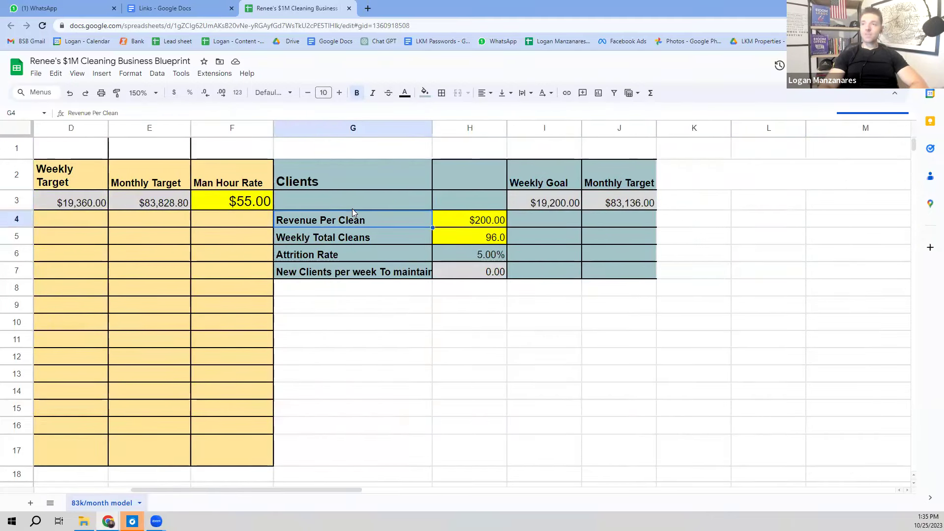
{"action": "key", "text": "Right"}
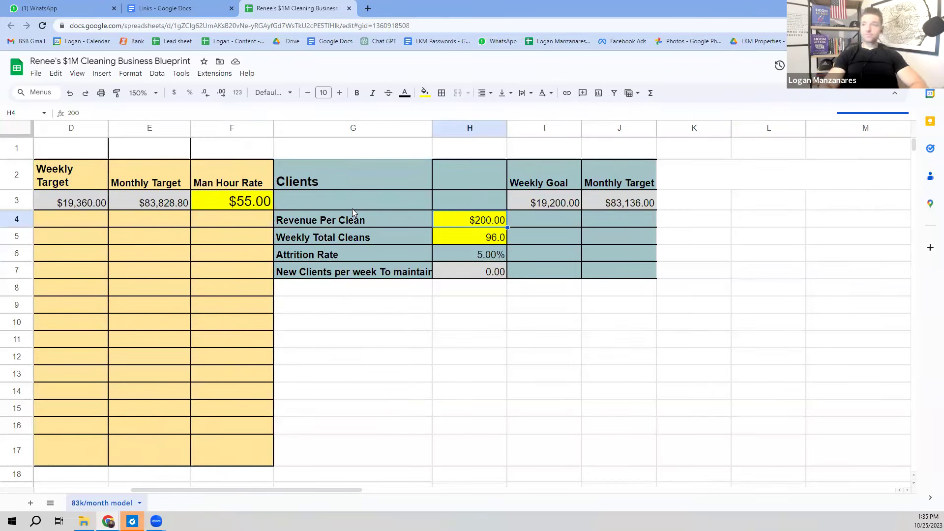
Step: Review the hours of Cleaner 2 through Cleaner 6 again, ending at the Man Hour Rate in F3
{"action": "key", "text": "Left"}
{"action": "key", "text": "Left"}
{"action": "key", "text": "Left"}
{"action": "key", "text": "Left"}
{"action": "key", "text": "Left"}
{"action": "key", "text": "Left"}
{"action": "key", "text": "Left"}
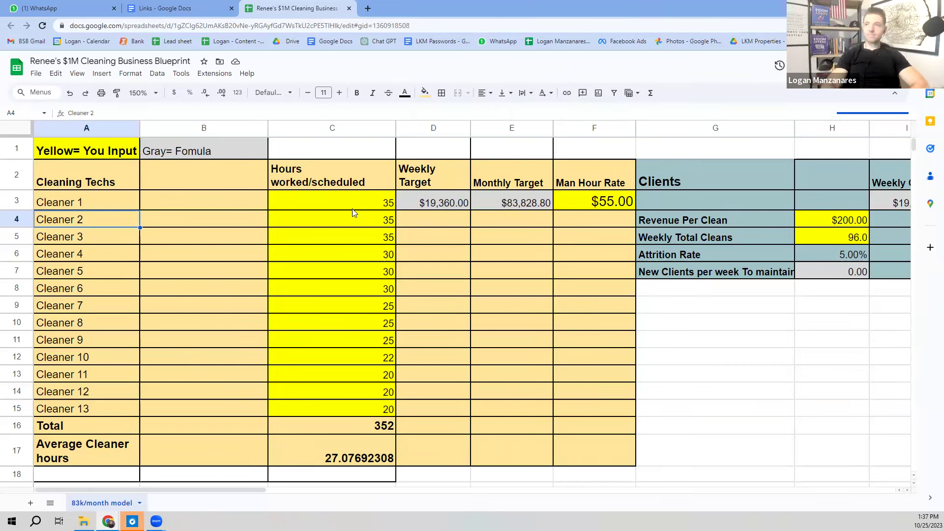
{"action": "left_click", "coordinate": [354, 219]}
{"action": "key", "text": "Down"}
{"action": "key", "text": "Down"}
{"action": "key", "text": "Down"}
{"action": "key", "text": "Down"}
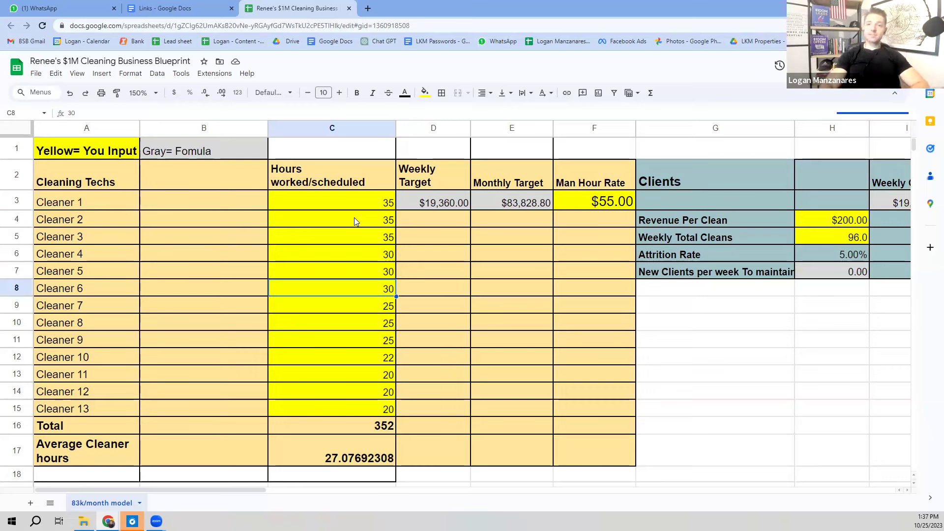
{"action": "key", "text": "Right"}
{"action": "key", "text": "Right"}
{"action": "key", "text": "Right"}
{"action": "key", "text": "Up"}
{"action": "key", "text": "Up"}
{"action": "key", "text": "Up"}
{"action": "key", "text": "Up"}
{"action": "key", "text": "Up"}
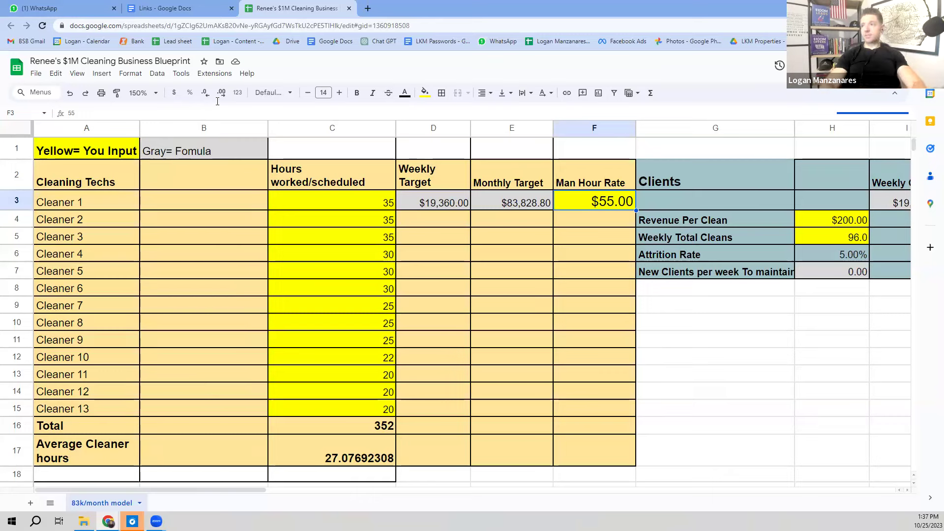
Step: Write the formula note "Man Hour Rate=" in G10 and "Weekly Revenue/Billable Hours" in H10
{"action": "double_click", "coordinate": [682, 328]}
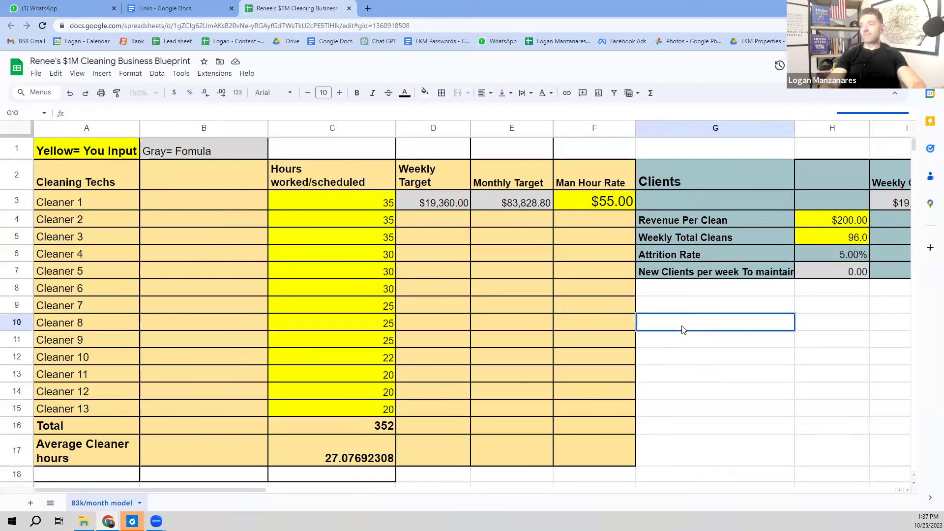
{"action": "type", "text": "Man Hour Rate="}
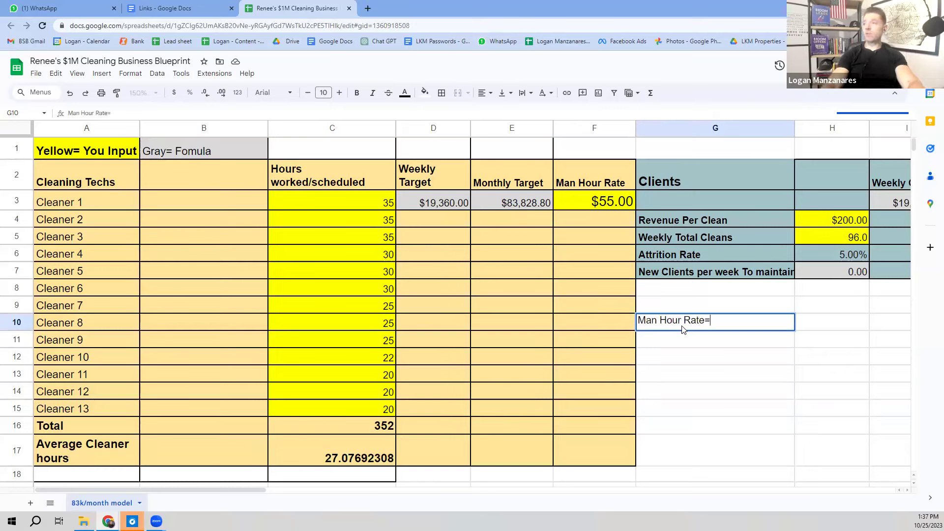
{"action": "double_click", "coordinate": [803, 326]}
{"action": "type", "text": "Weekly Revenue"}
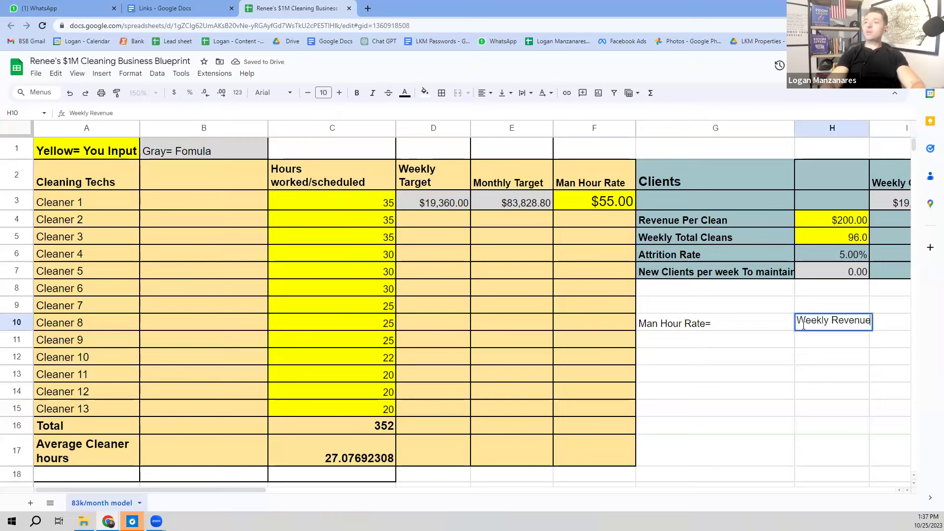
{"action": "type", "text": "/"}
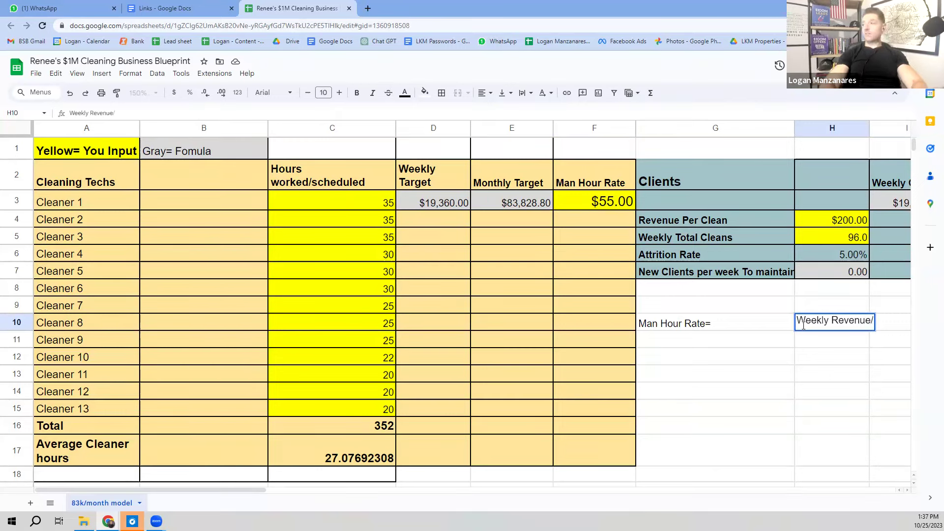
{"action": "type", "text": "Hour"}
{"action": "key", "text": "BackSpace"}
{"action": "key", "text": "BackSpace"}
{"action": "key", "text": "BackSpace"}
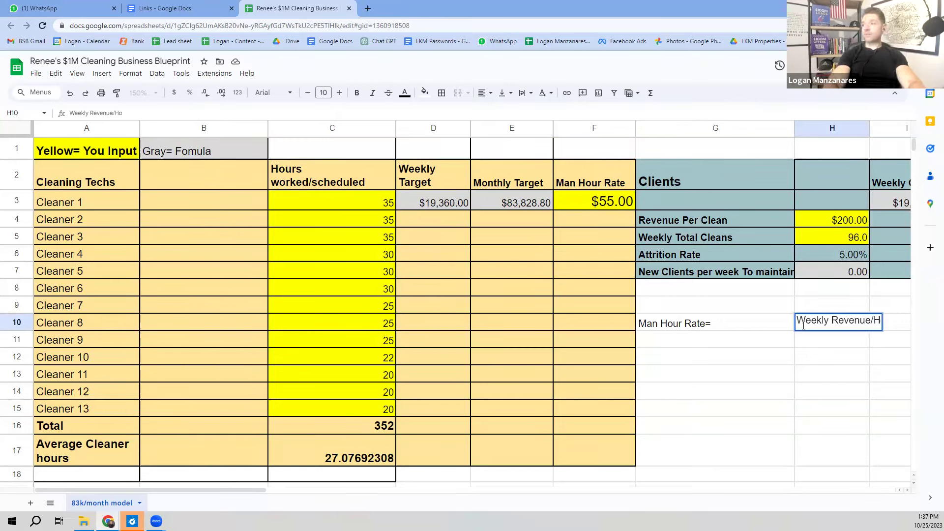
{"action": "key", "text": "BackSpace"}
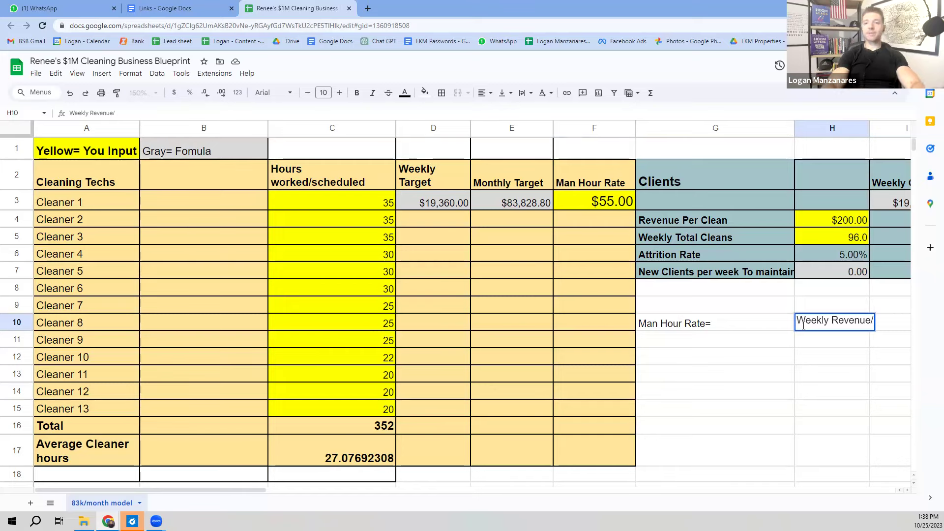
{"action": "type", "text": "Billable Hours"}
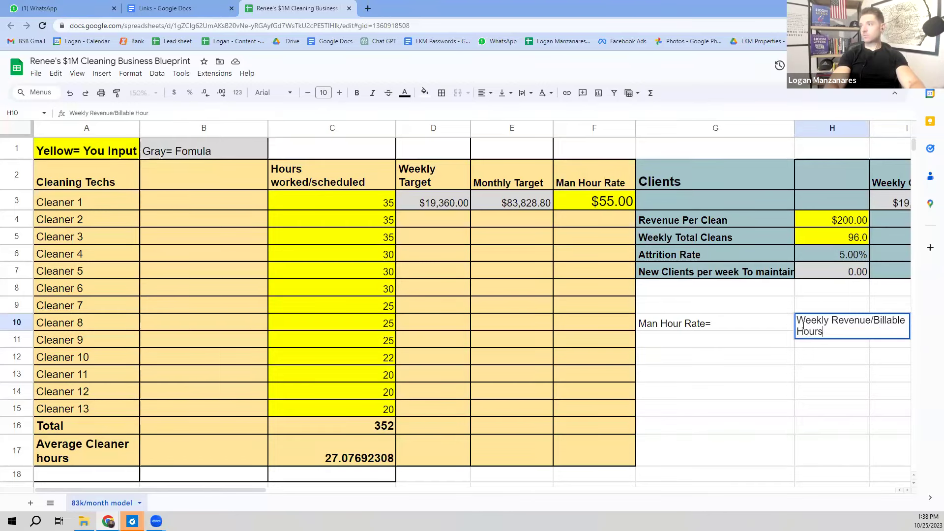
{"action": "key", "text": "Return"}
Step: Move the "Weekly Revenue/Billable Hours" text from H10 to G11, directly below the "Man Hour Rate=" label
{"action": "left_click", "coordinate": [803, 329]}
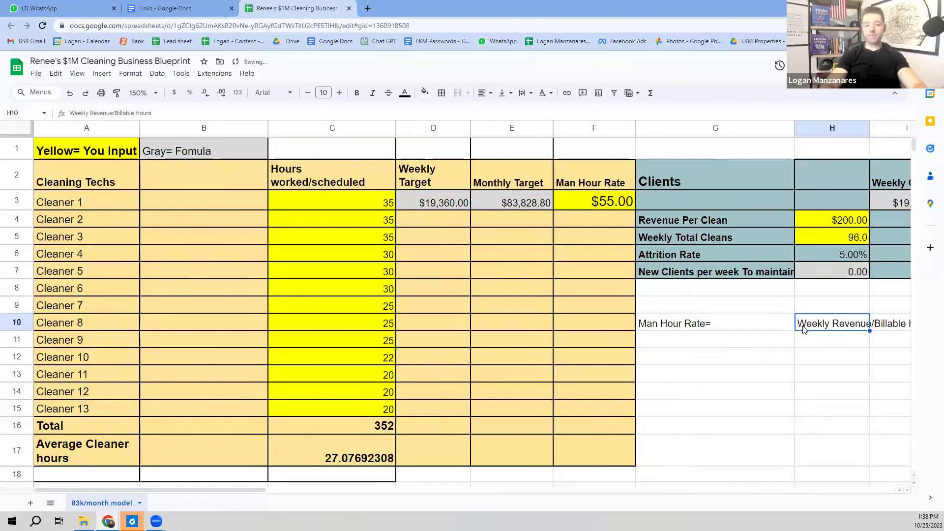
{"action": "key", "text": "ctrl+c"}
{"action": "key", "text": "Down"}
{"action": "key", "text": "Left"}
{"action": "key", "text": "ctrl+v"}
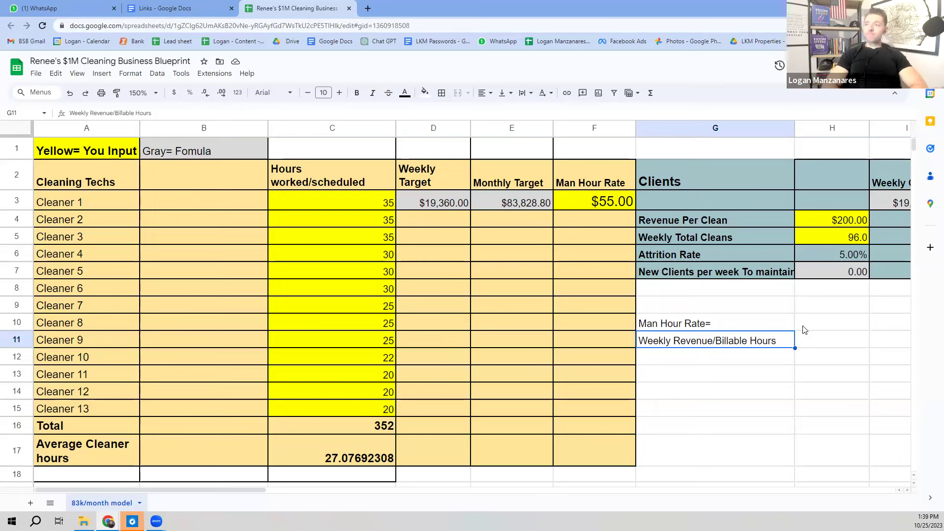
Step: Enter 5625 in G13, two rows below the man hour rate formula note
{"action": "double_click", "coordinate": [774, 372]}
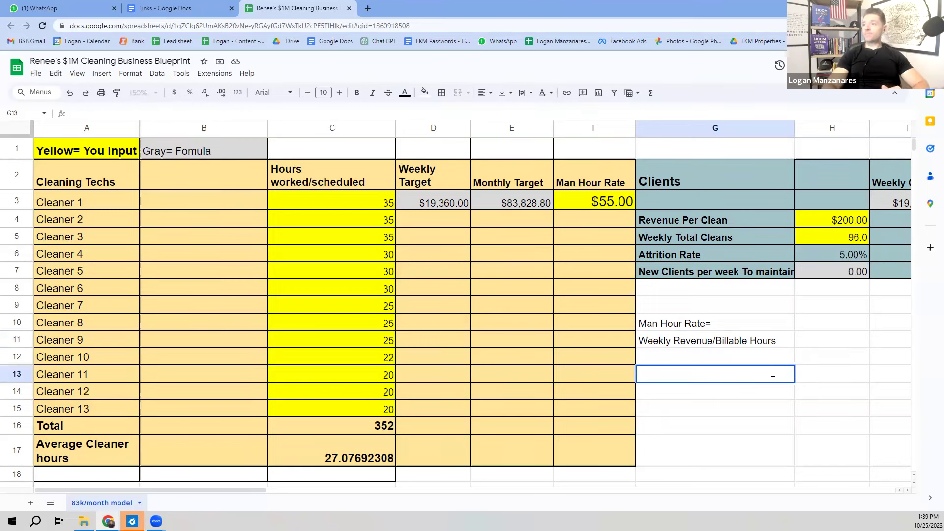
{"action": "left_click", "coordinate": [762, 391]}
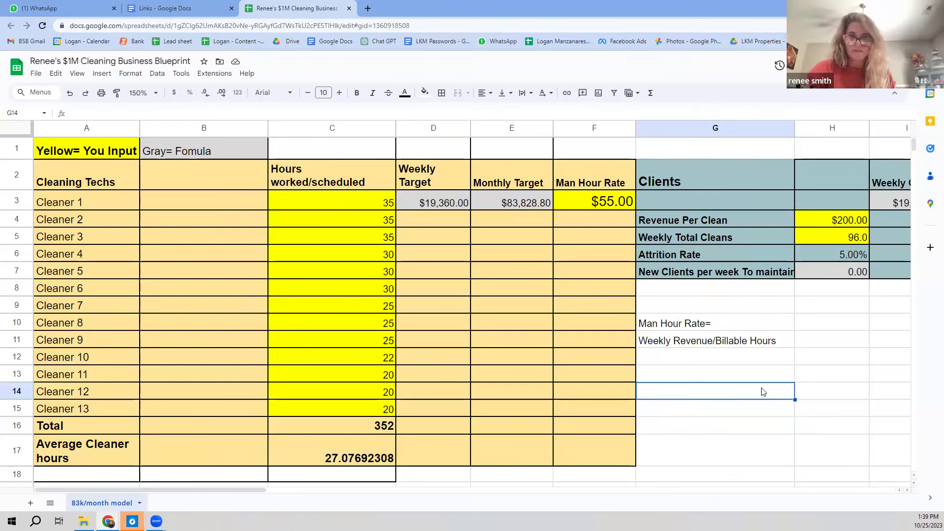
{"action": "key", "text": "Up"}
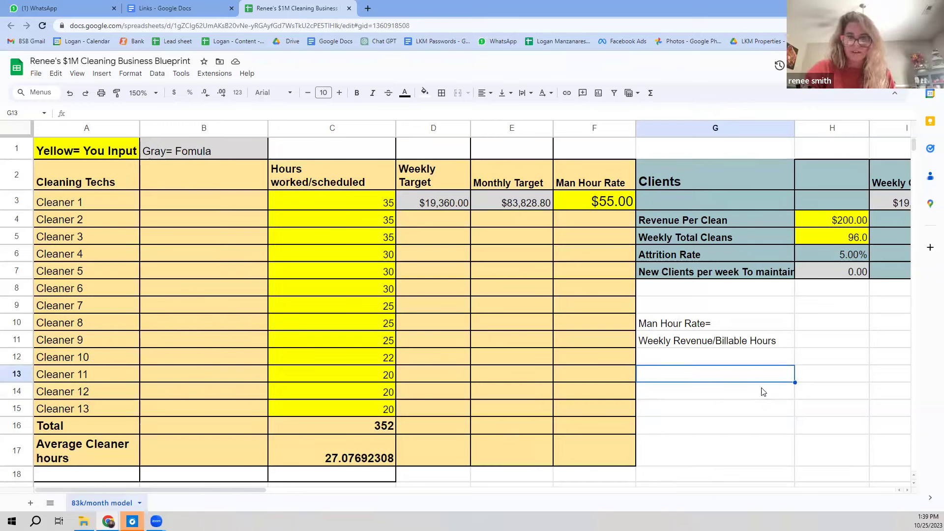
{"action": "type", "text": "5625"}
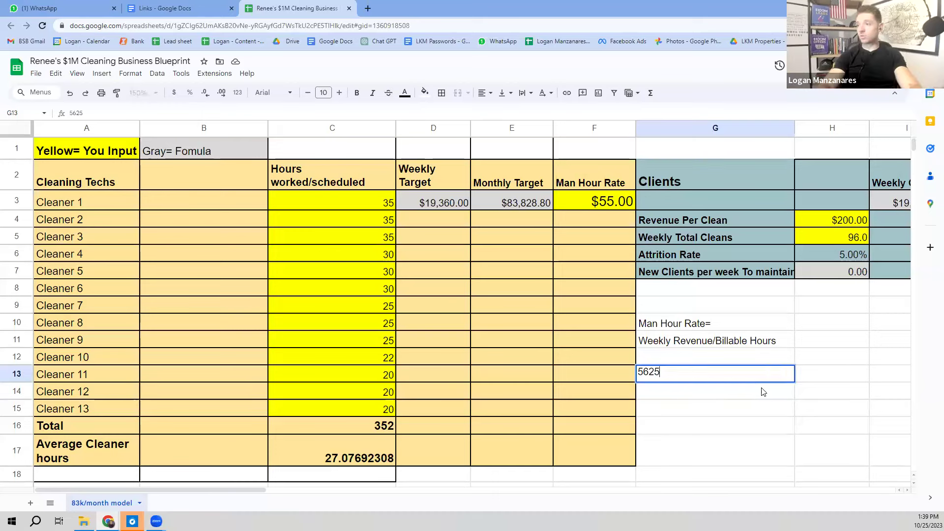
{"action": "key", "text": "Return"}
{"action": "key", "text": "Up"}
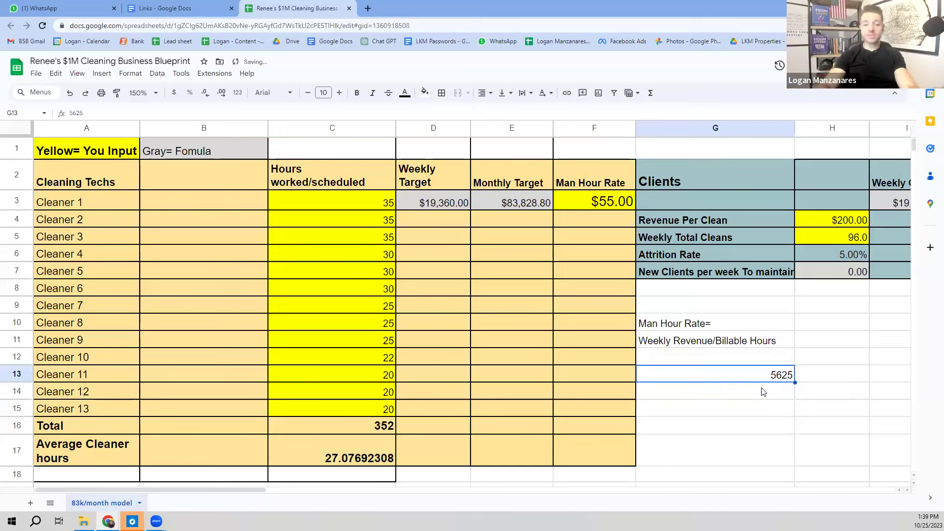
Step: Label cell G13 "Week 1 revenue"
{"action": "type", "text": "Week 1"}
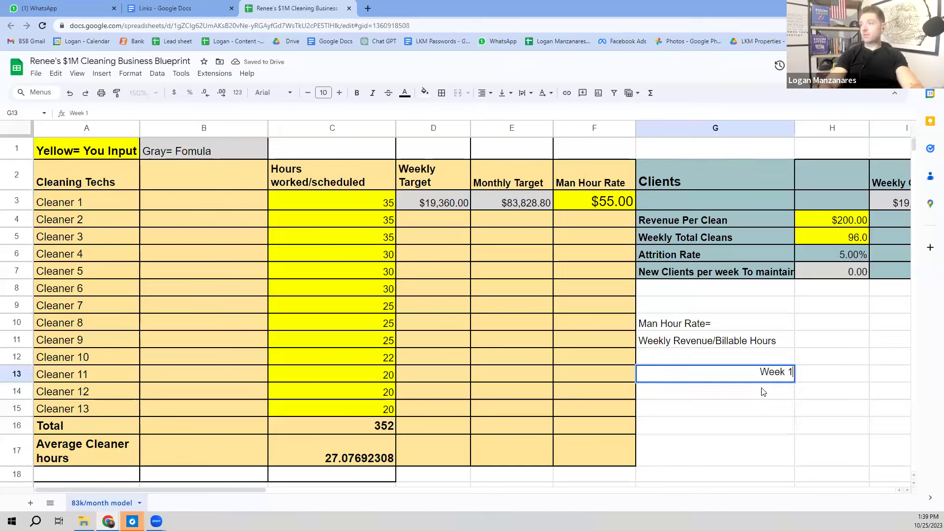
{"action": "key", "text": "Tab"}
{"action": "key", "text": "Left"}
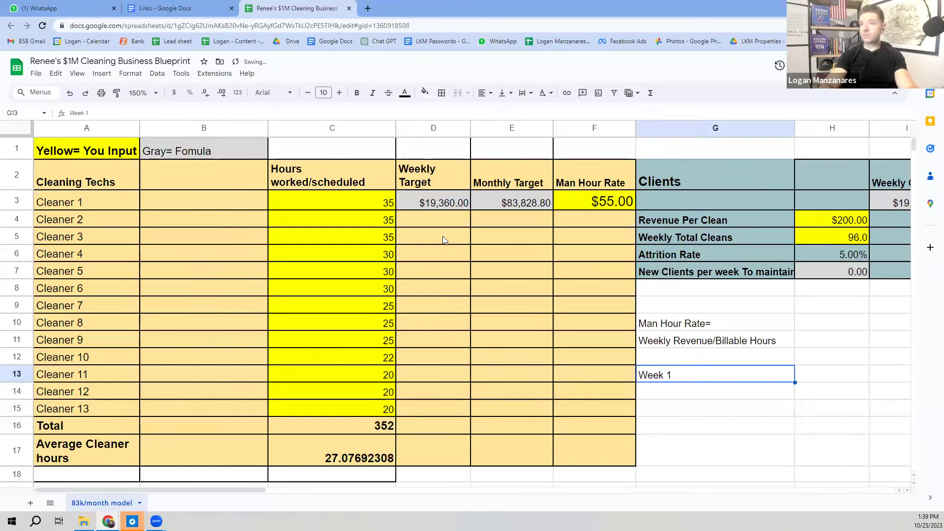
{"action": "left_click", "coordinate": [138, 111]}
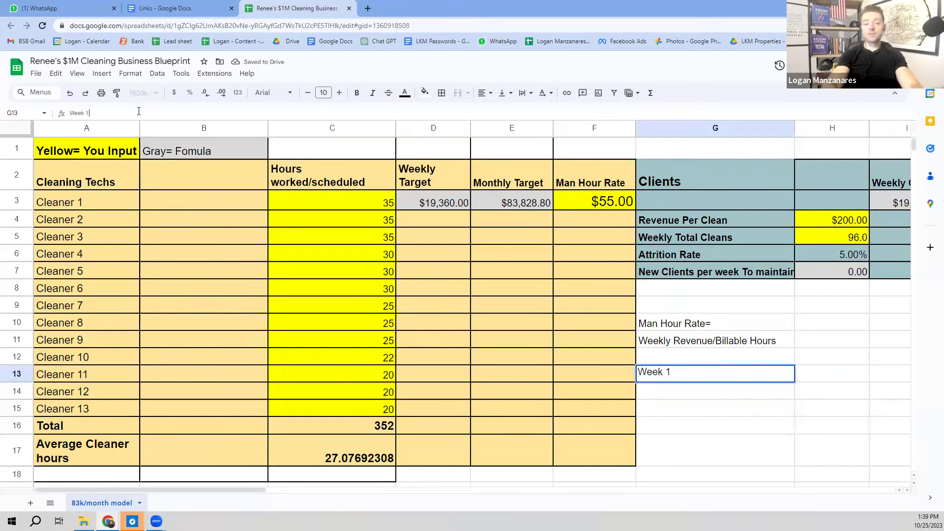
{"action": "type", "text": "revenue"}
{"action": "key", "text": "Return"}
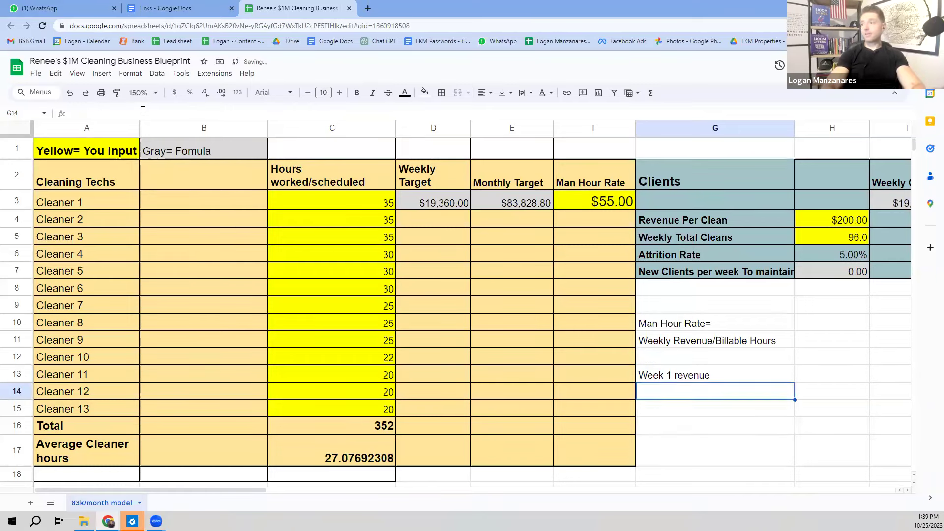
Step: Enter 5625 in H13 as the Week 1 revenue
{"action": "key", "text": "Up"}
{"action": "key", "text": "Right"}
{"action": "type", "text": "5,62"}
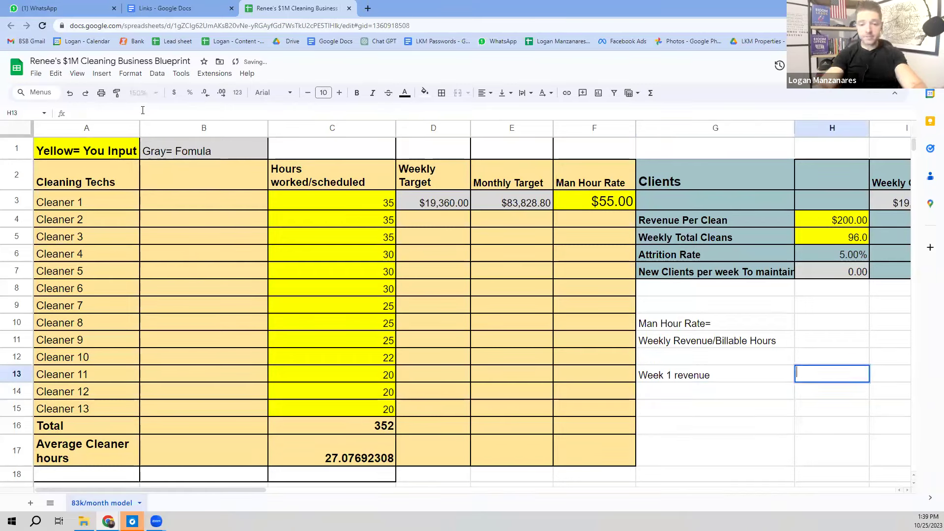
{"action": "type", "text": "5625"}
{"action": "key", "text": "Return"}
{"action": "key", "text": "Left"}
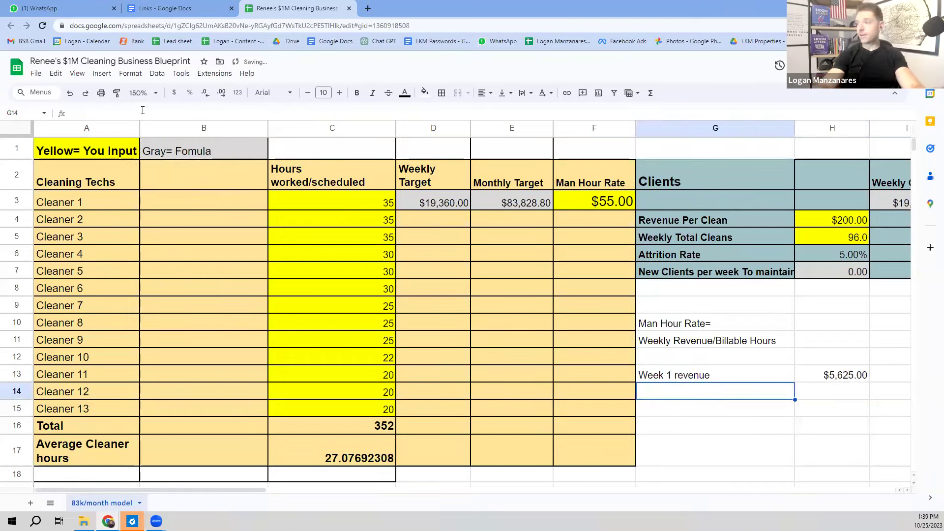
Step: Add the label "Week 2 Revenue" in G14, below the Week 1 label
{"action": "key", "text": "Up"}
{"action": "key", "text": "Down"}
{"action": "type", "text": "W"}
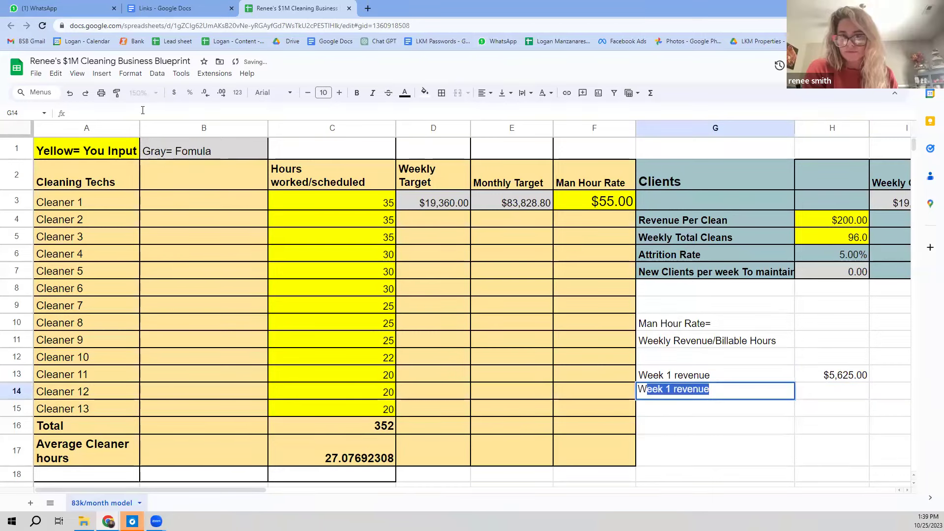
{"action": "type", "text": "eek 2 Revenue"}
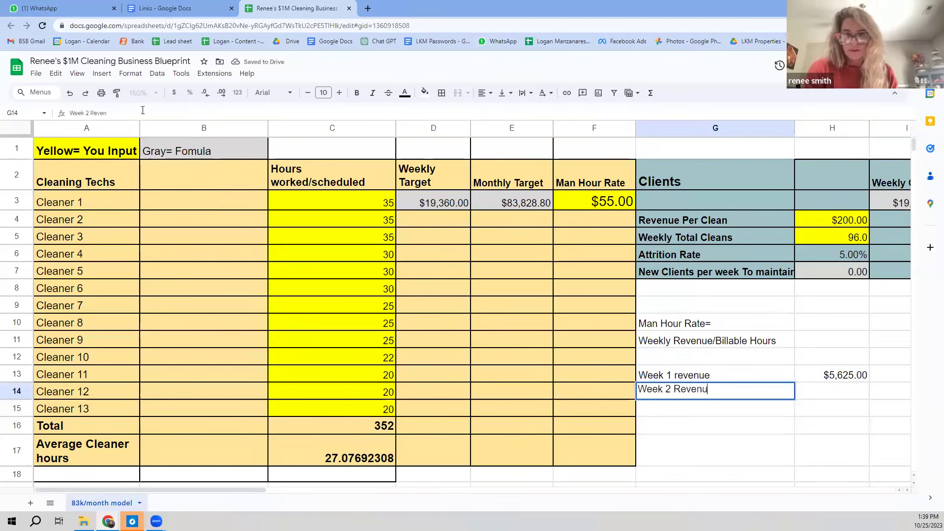
{"action": "key", "text": "Return"}
{"action": "key", "text": "Up"}
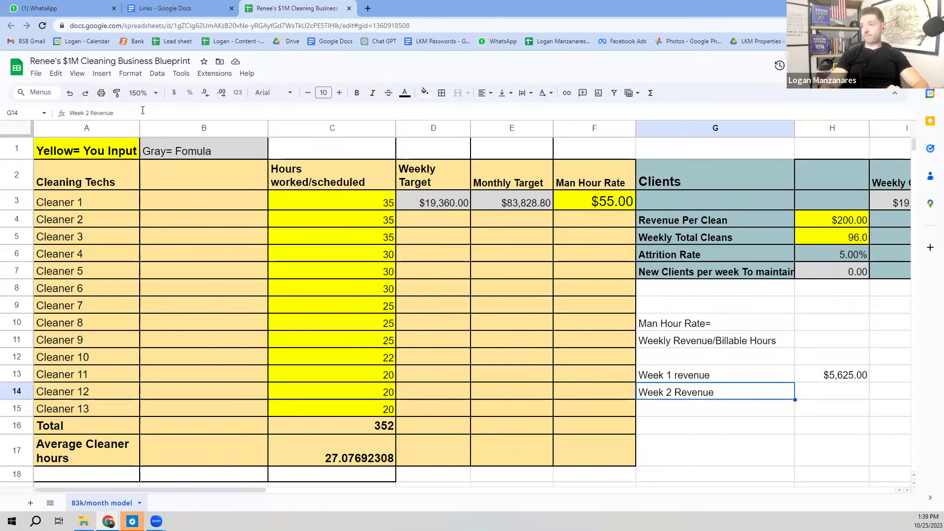
{"action": "key", "text": "Right"}
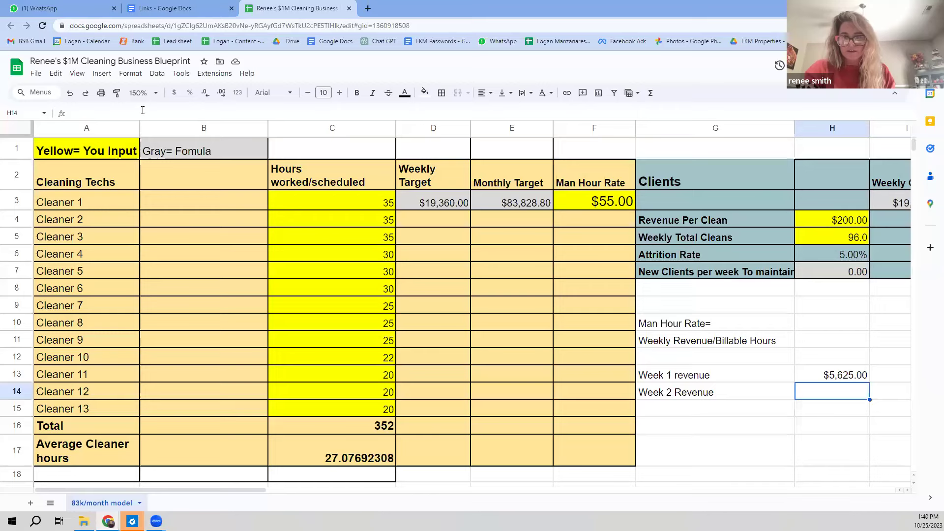
{"action": "key", "text": "Left"}
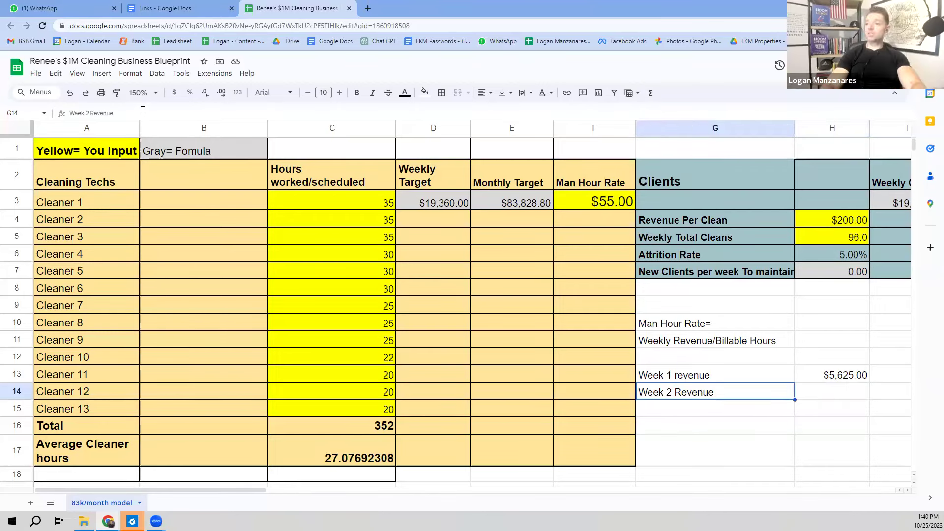
Step: Replace the label in G14 with "September Total Gross"
{"action": "type", "text": "Septober"}
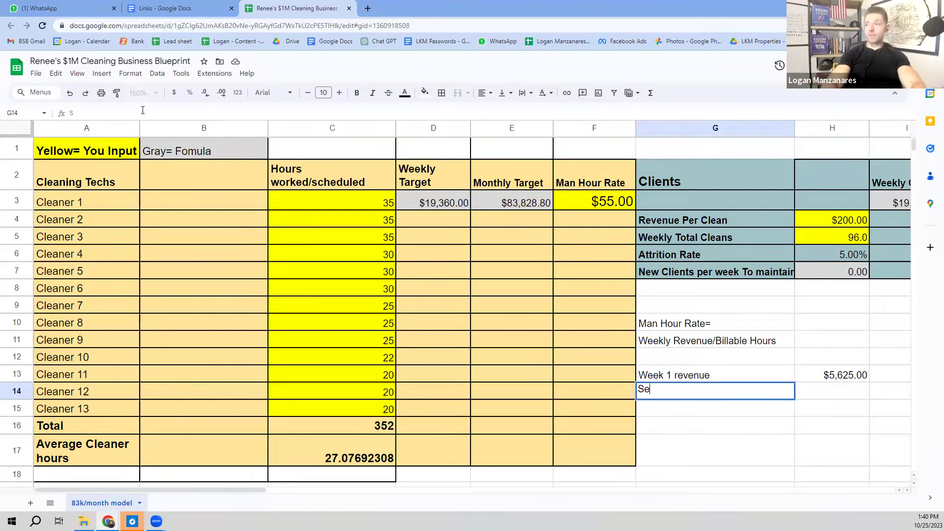
{"action": "key", "text": "BackSpace"}
{"action": "key", "text": "BackSpace"}
{"action": "key", "text": "BackSpace"}
{"action": "key", "text": "BackSpace"}
{"action": "type", "text": "ember"}
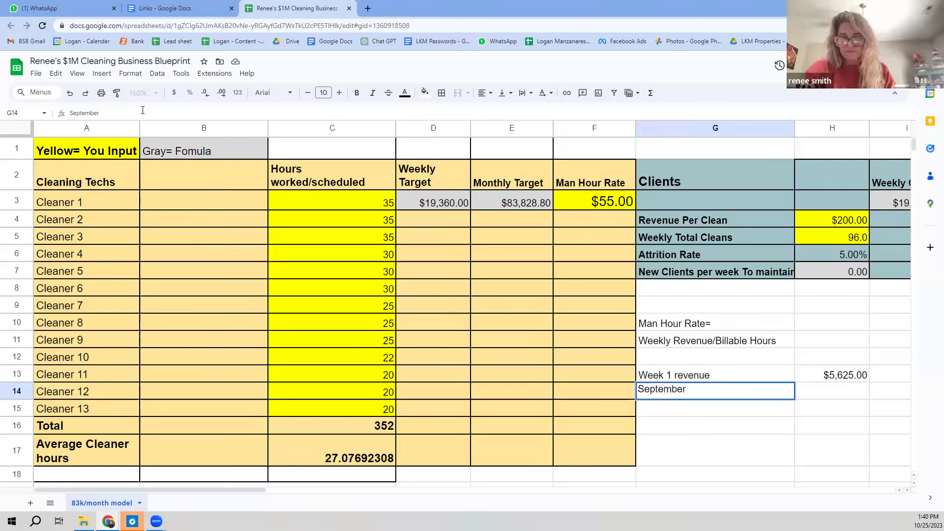
{"action": "type", "text": " Total Gros"}
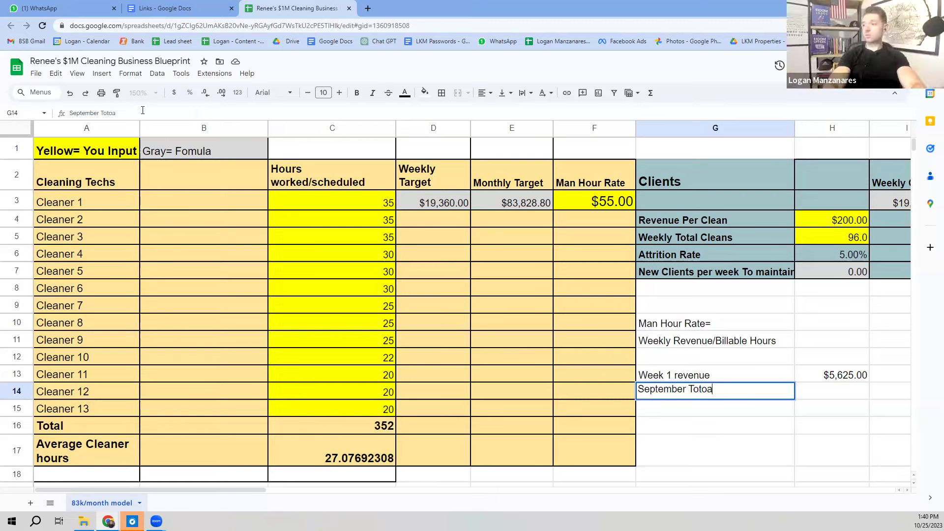
{"action": "type", "text": "s"}
{"action": "key", "text": "Return"}
Step: Enter 24780 in H14 as the September total gross
{"action": "key", "text": "Up"}
{"action": "key", "text": "Right"}
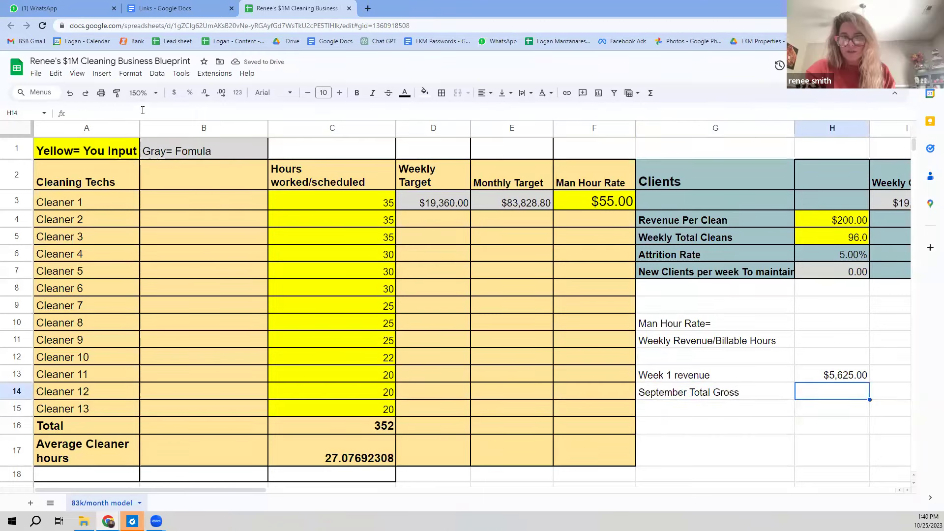
{"action": "type", "text": "2"}
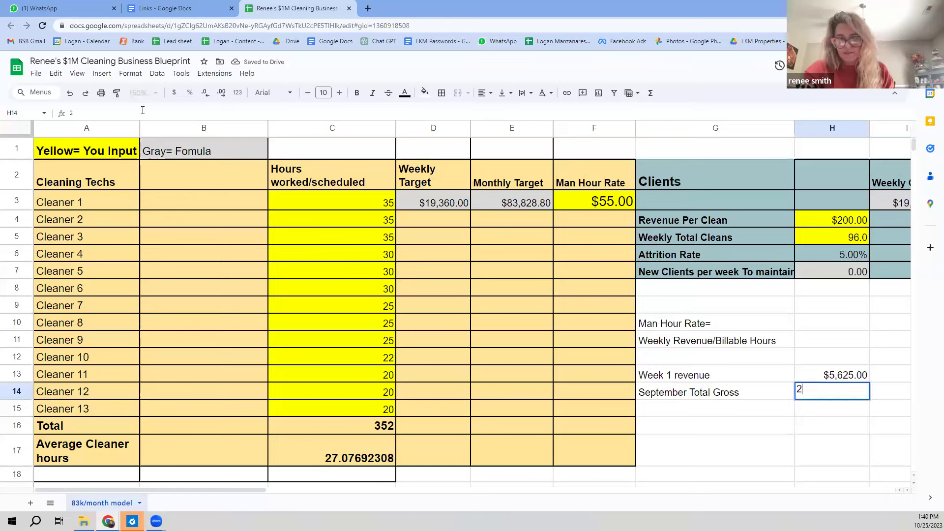
{"action": "type", "text": "4780"}
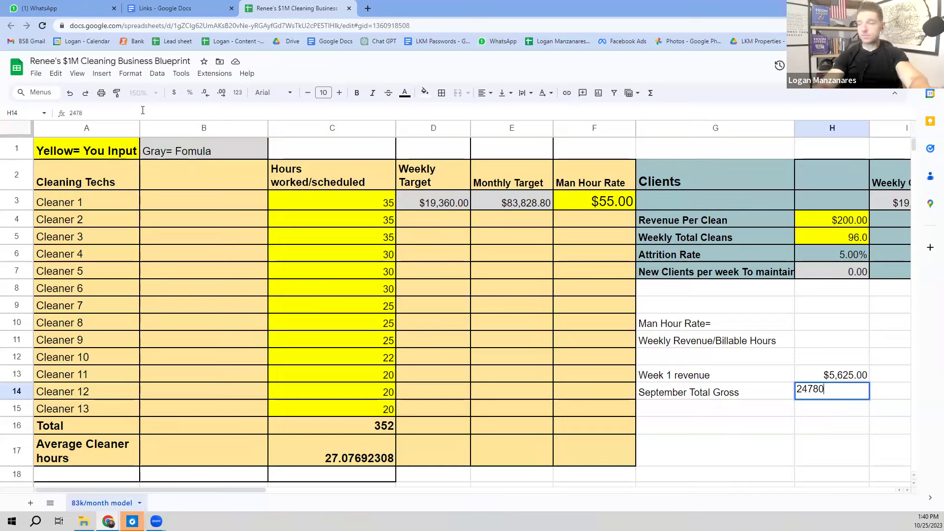
{"action": "key", "text": "Return"}
{"action": "key", "text": "Up"}
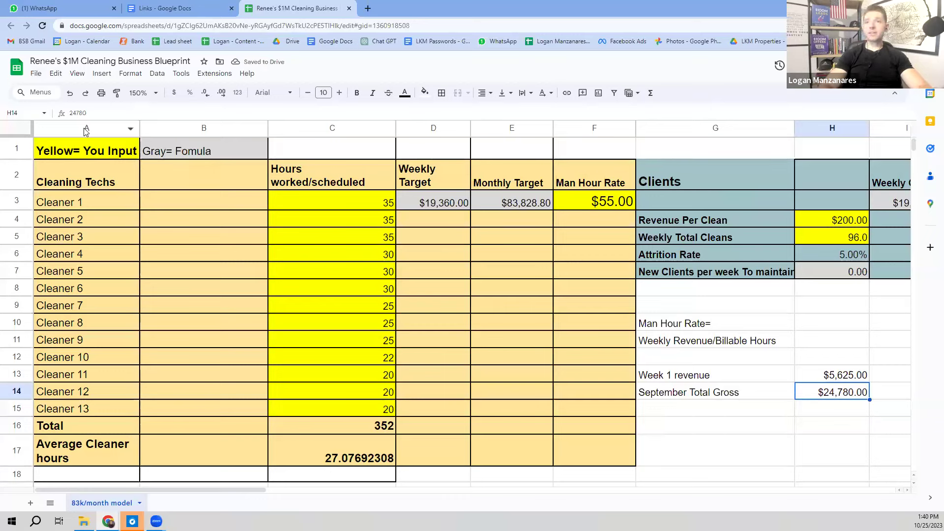
Step: Correct the September total gross in H14 to 24278
{"action": "left_click", "coordinate": [90, 110]}
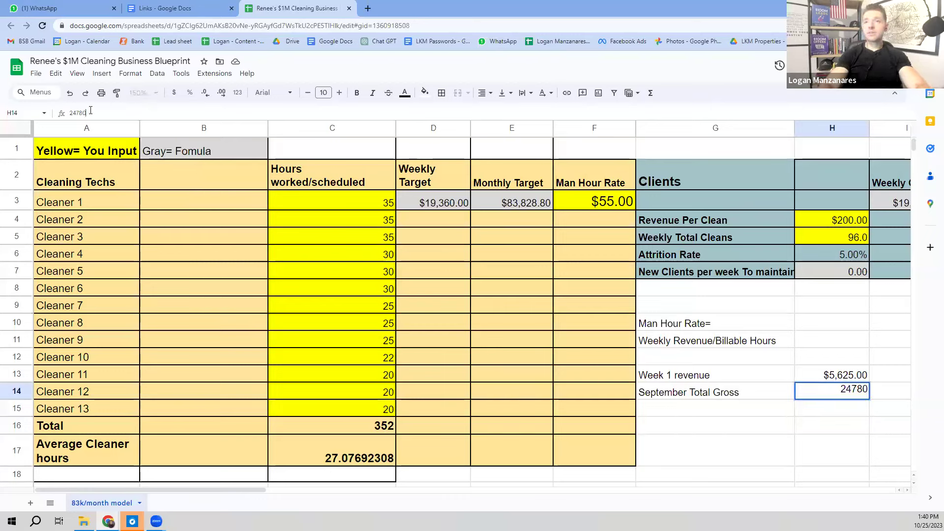
{"action": "key", "text": "BackSpace"}
{"action": "key", "text": "BackSpace"}
{"action": "key", "text": "BackSpace"}
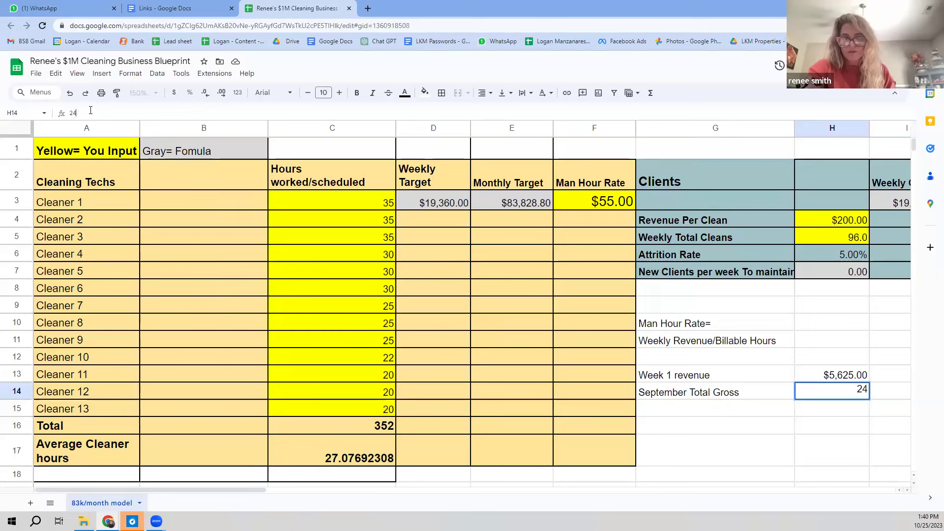
{"action": "type", "text": "278"}
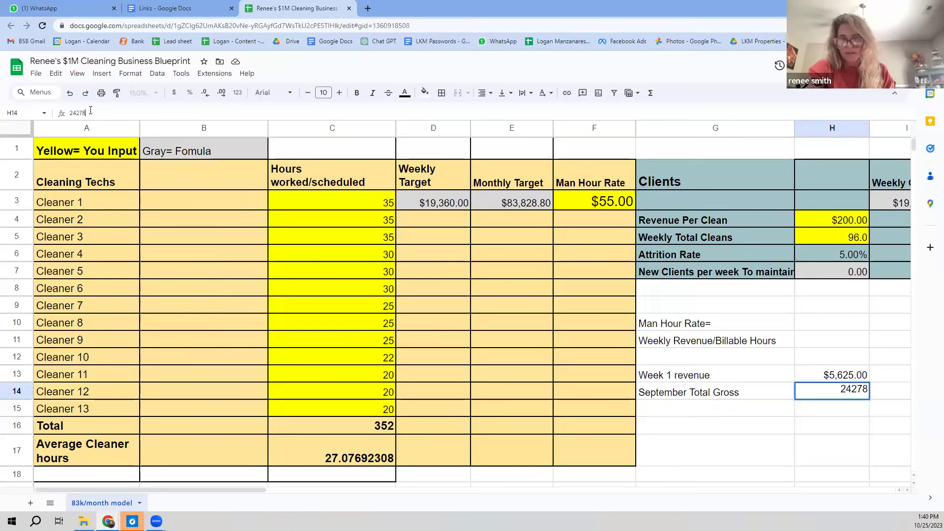
{"action": "key", "text": "Return"}
{"action": "key", "text": "Up"}
Step: Move the "September Total Gross" label and its amount from row 14 down to G15:H15
{"action": "key", "text": "Left"}
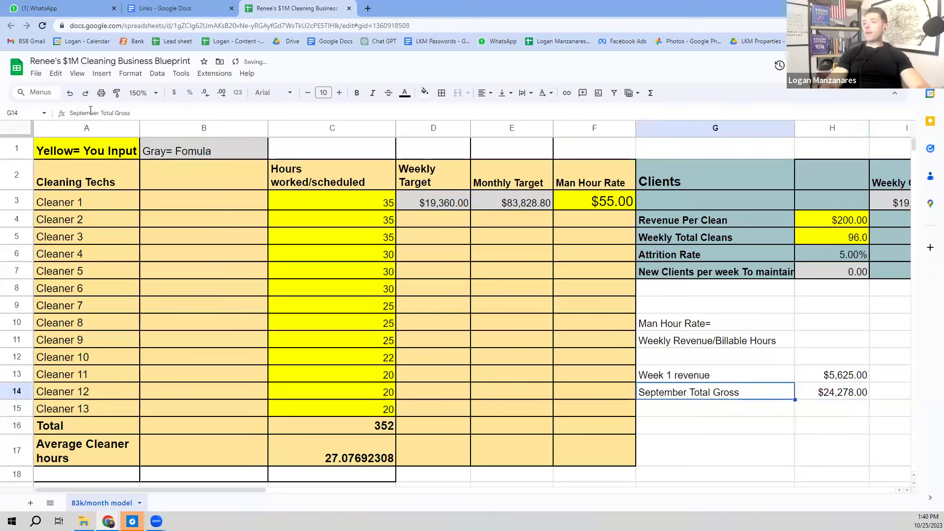
{"action": "key", "text": "Up"}
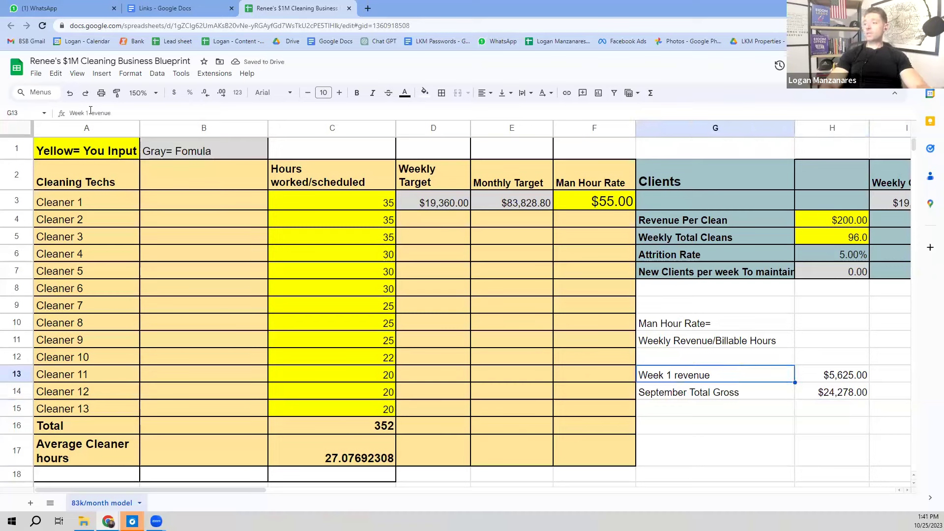
{"action": "key", "text": "Down"}
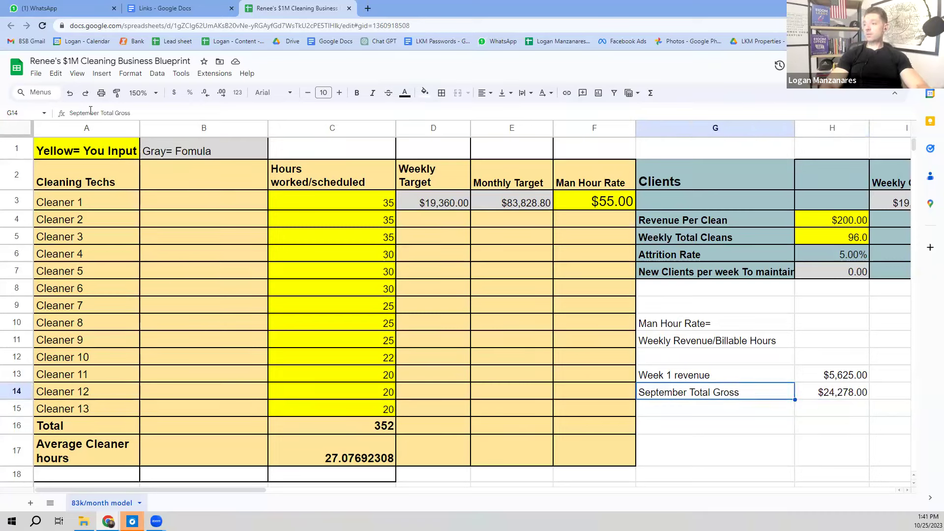
{"action": "key", "text": "shift+Right"}
{"action": "key", "text": "ctrl+c"}
{"action": "key", "text": "Down"}
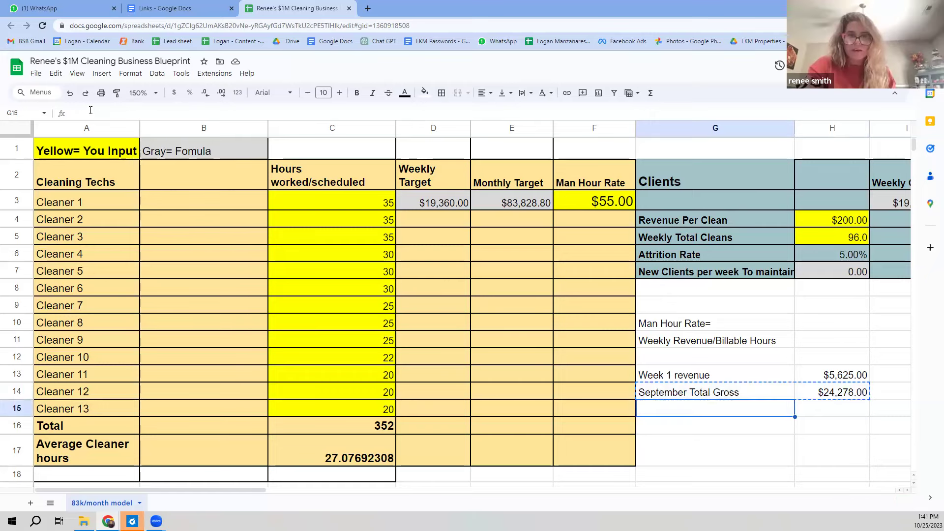
{"action": "key", "text": "ctrl+v"}
Step: Enter the label "Week 2" in G14 with 11648 as its revenue in H14
{"action": "key", "text": "Up"}
{"action": "key", "text": "Up"}
{"action": "key", "text": "Down"}
{"action": "key", "text": "Up"}
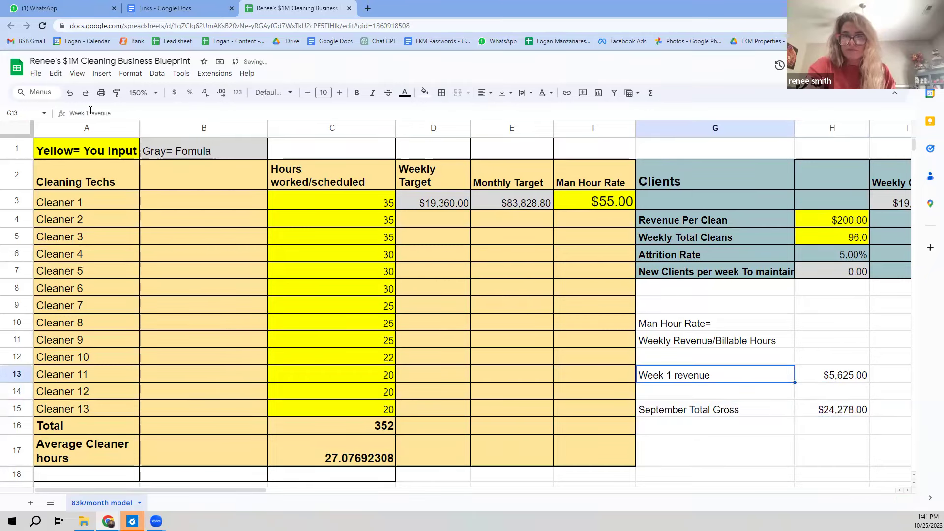
{"action": "key", "text": "Down"}
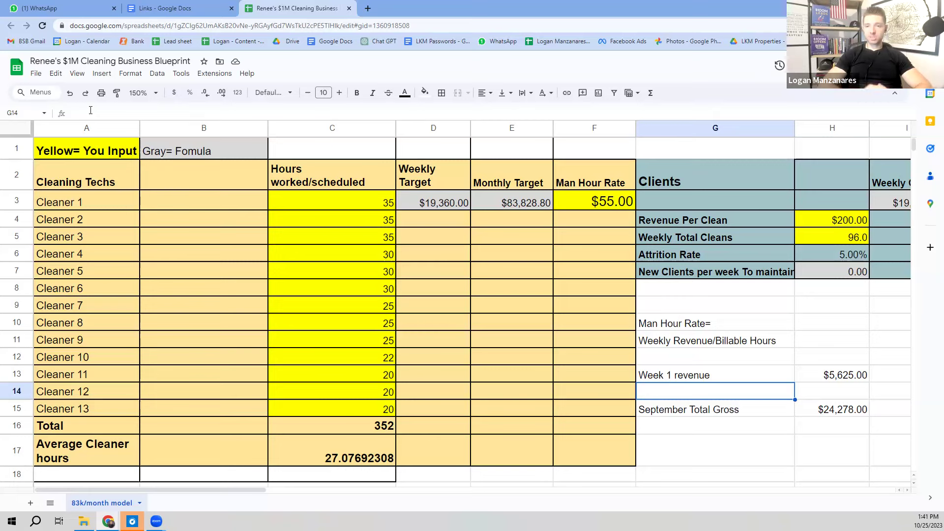
{"action": "key", "text": "Down"}
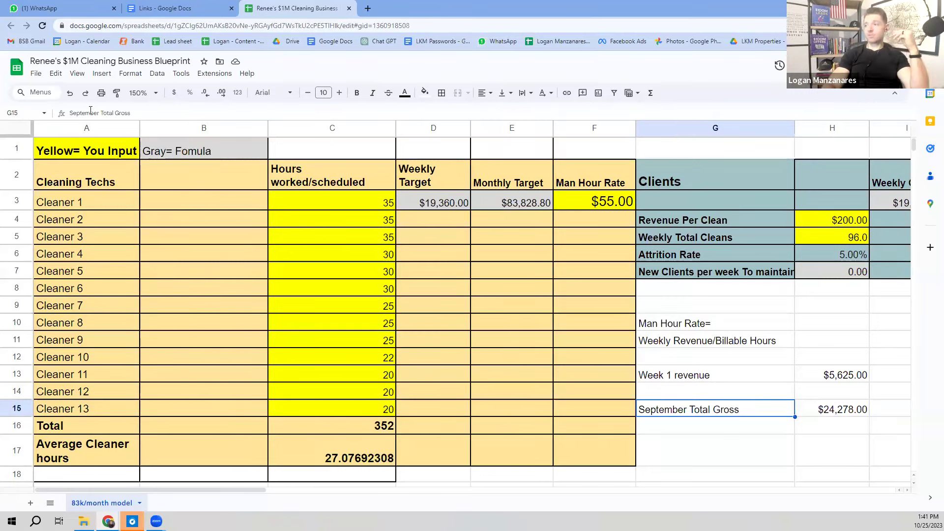
{"action": "key", "text": "Up"}
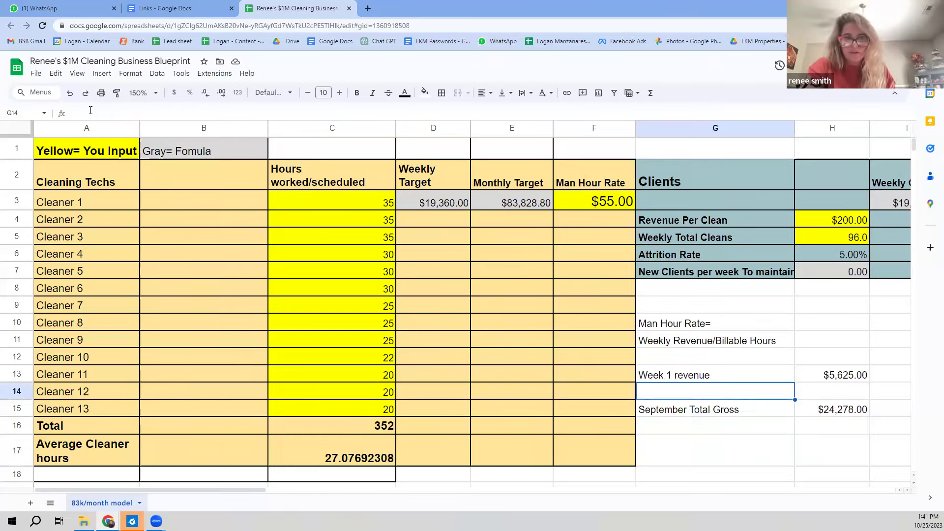
{"action": "type", "text": "Week 2"}
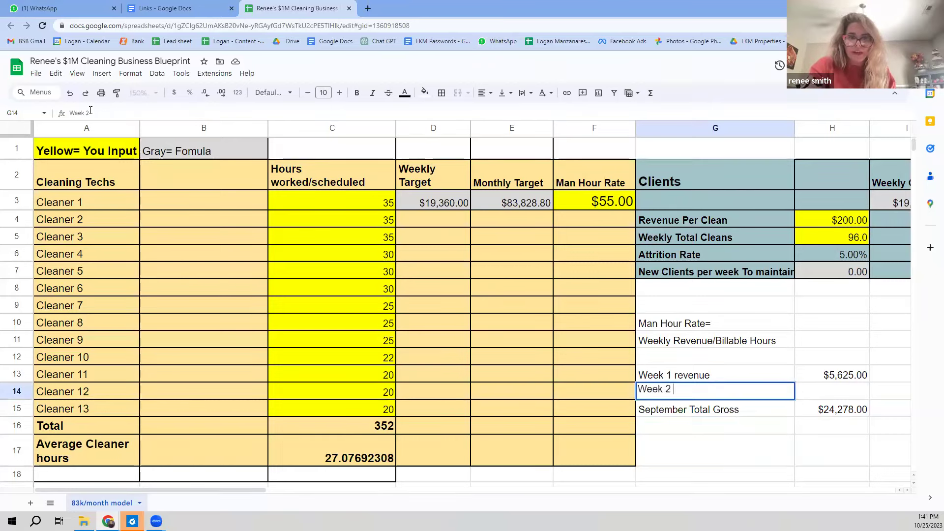
{"action": "key", "text": "Return"}
{"action": "key", "text": "Up"}
{"action": "key", "text": "Right"}
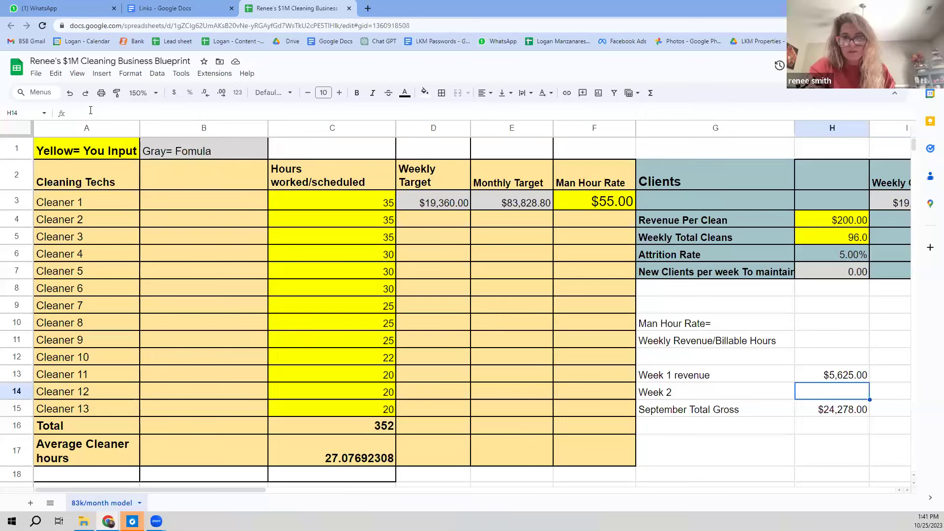
{"action": "type", "text": "11"}
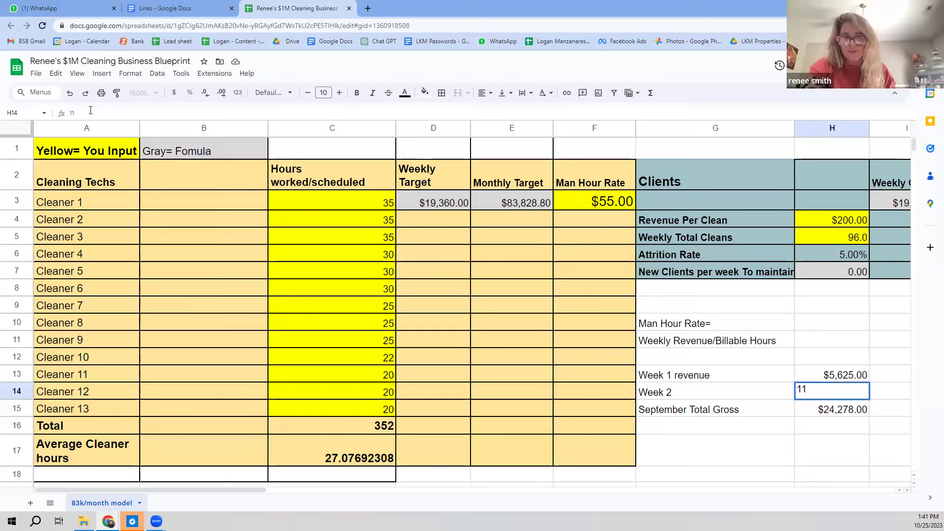
{"action": "type", "text": "648"}
{"action": "key", "text": "Return"}
Step: Clear the week 1 revenue amount from H13
{"action": "key", "text": "Up"}
{"action": "key", "text": "Up"}
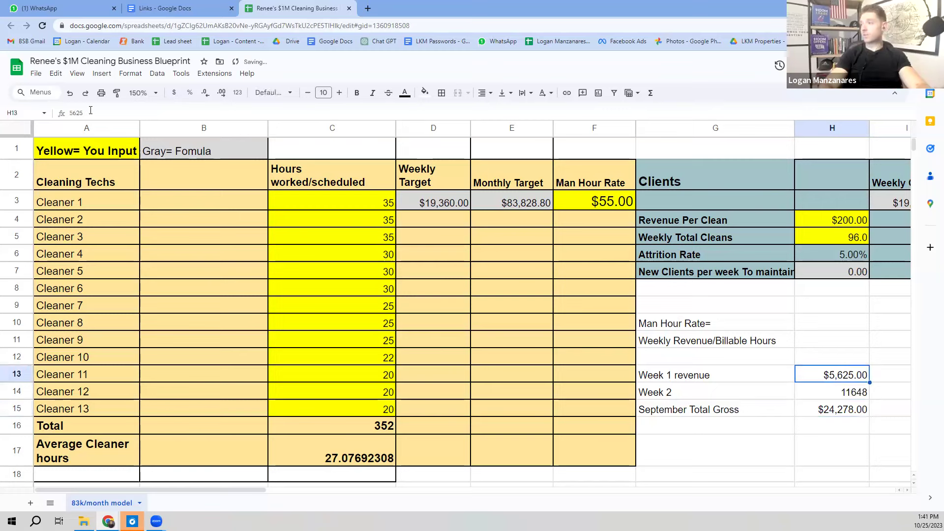
{"action": "key", "text": "Delete"}
Step: Change the label in G14 to "2 Weeks in October"
{"action": "key", "text": "Left"}
{"action": "key", "text": "Down"}
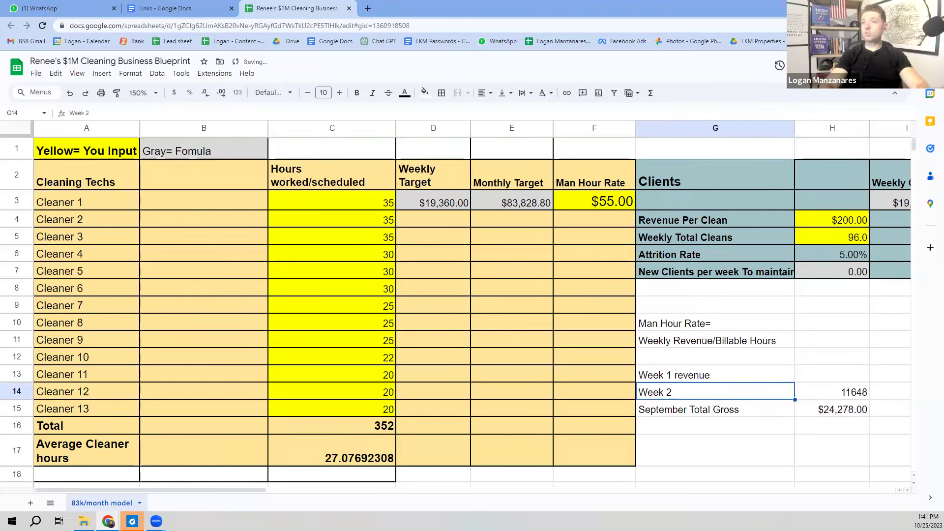
{"action": "left_click", "coordinate": [84, 111]}
{"action": "key", "text": "BackSpace"}
{"action": "key", "text": "BackSpace"}
{"action": "key", "text": "BackSpace"}
{"action": "key", "text": "BackSpace"}
{"action": "key", "text": "BackSpace"}
{"action": "type", "text": "Weeks Of"}
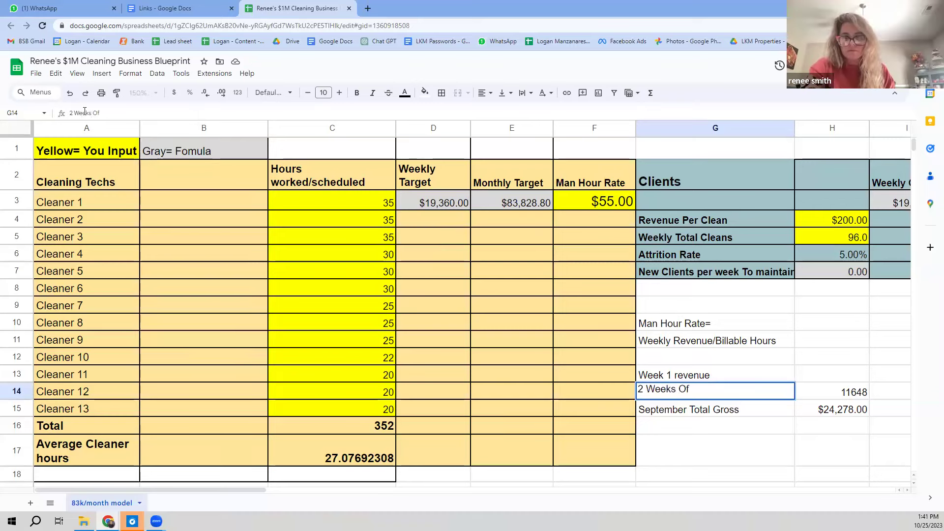
{"action": "type", "text": " co"}
{"action": "key", "text": "BackSpace"}
{"action": "type", "text": "October"}
{"action": "key", "text": "Return"}
{"action": "key", "text": "Up"}
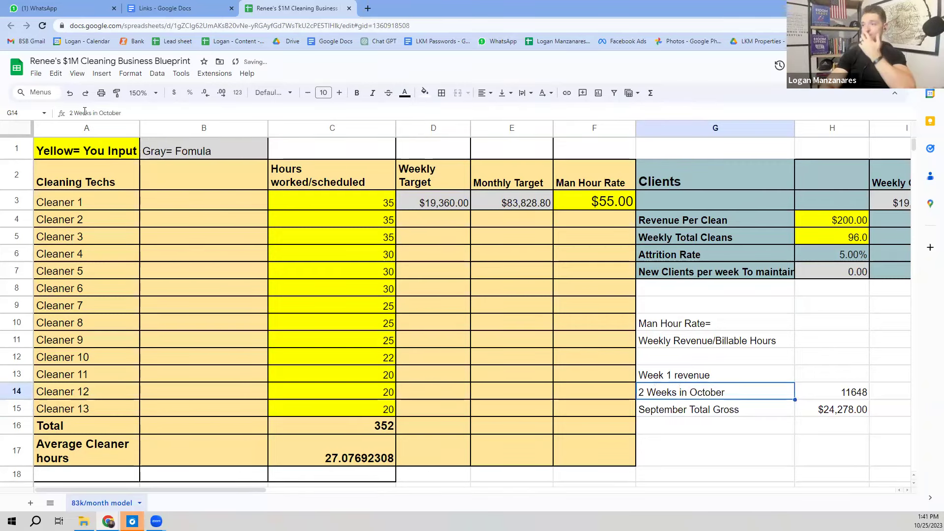
Step: Clear the "Week 1 revenue" label from G13 and format the October revenue in H14 as currency
{"action": "key", "text": "Up"}
{"action": "key", "text": "Delete"}
{"action": "key", "text": "Down"}
{"action": "key", "text": "Down"}
{"action": "key", "text": "Down"}
{"action": "key", "text": "Right"}
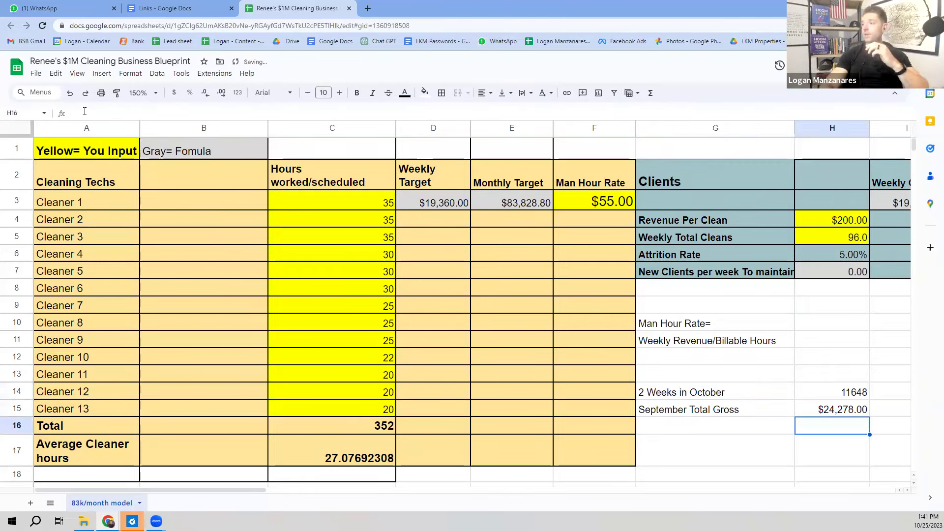
{"action": "left_click", "coordinate": [829, 392]}
{"action": "left_click", "coordinate": [174, 92]}
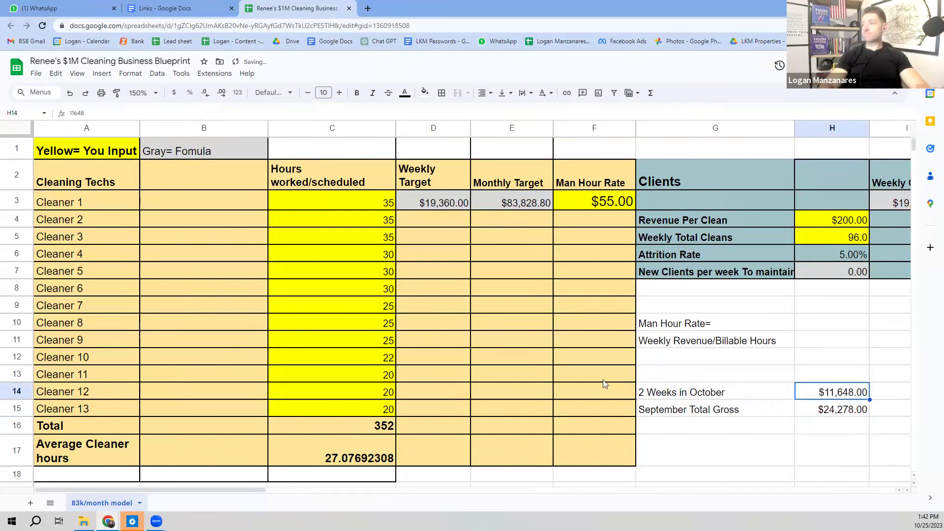
Step: Total the revenue column in H16 with the formula =SUM(H3:H15)
{"action": "left_click", "coordinate": [800, 428]}
{"action": "type", "text": "=sum"}
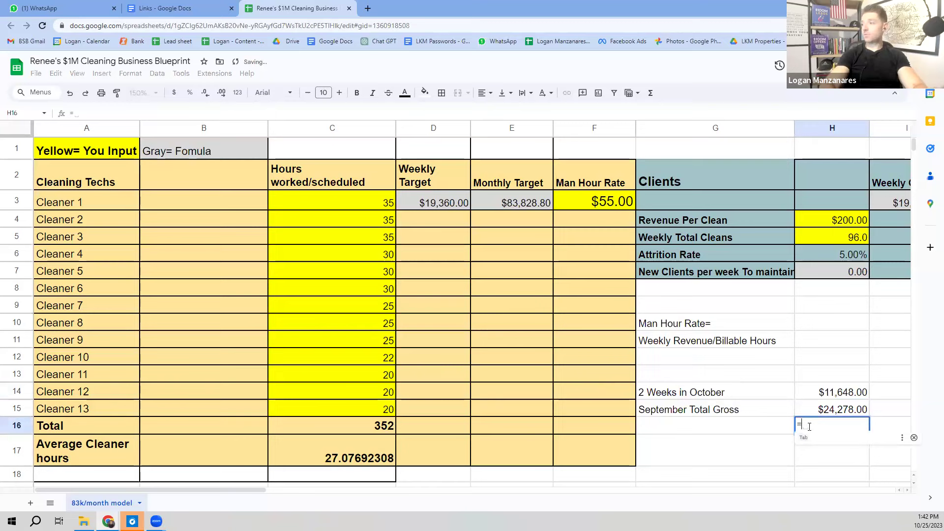
{"action": "key", "text": "Tab"}
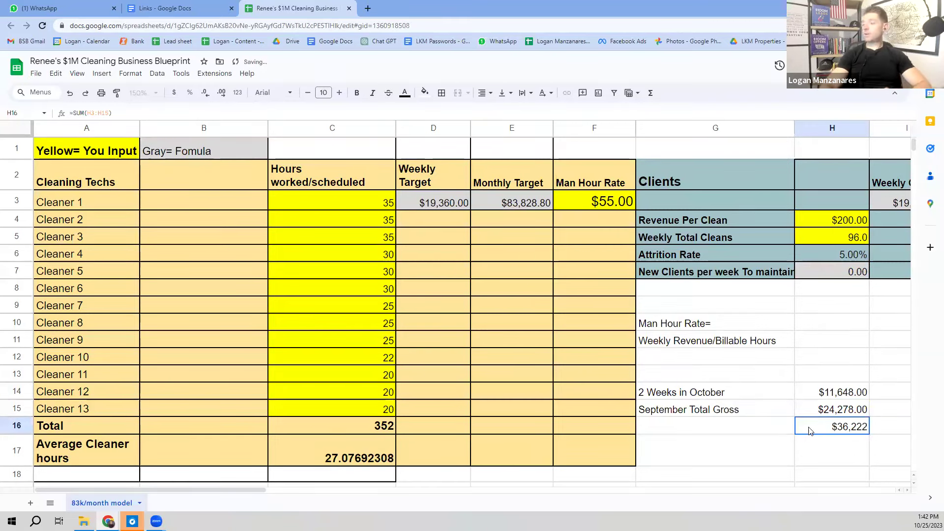
{"action": "key", "text": "Left"}
{"action": "key", "text": "Down"}
{"action": "key", "text": "Down"}
{"action": "key", "text": "Up"}
{"action": "key", "text": "Down"}
{"action": "key", "text": "Up"}
{"action": "key", "text": "Down"}
{"action": "key", "text": "Up"}
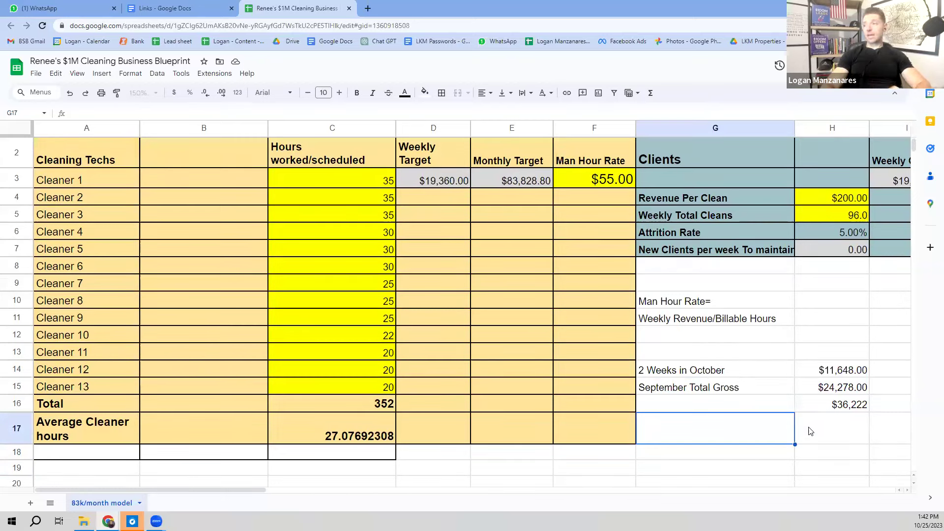
{"action": "type", "text": "W"}
{"action": "key", "text": "BackSpace"}
Step: Add the heading "Revenues" in G13 above the revenue entries
{"action": "key", "text": "Up"}
{"action": "key", "text": "Up"}
{"action": "key", "text": "Up"}
{"action": "key", "text": "Up"}
{"action": "type", "text": "Revneu"}
{"action": "key", "text": "BackSpace"}
{"action": "key", "text": "BackSpace"}
{"action": "key", "text": "BackSpace"}
{"action": "type", "text": "Weekly R"}
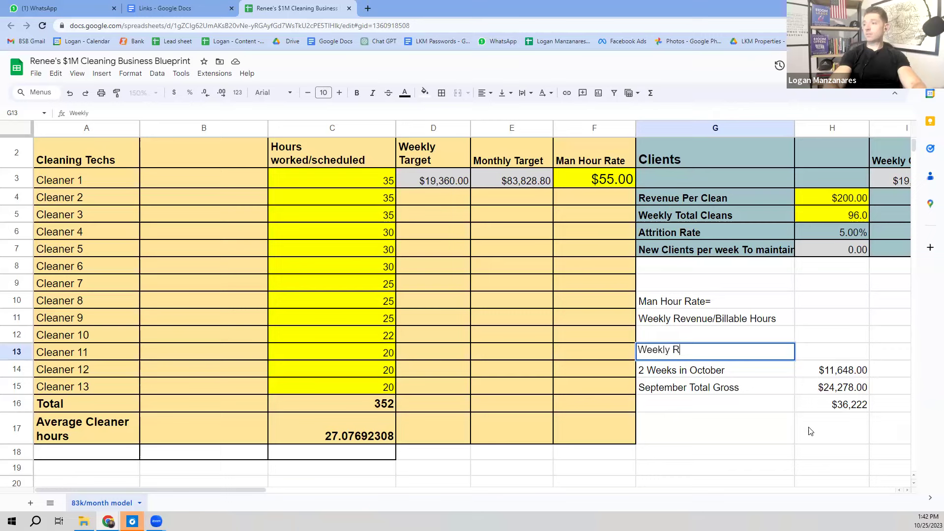
{"action": "key", "text": "BackSpace"}
{"action": "key", "text": "BackSpace"}
{"action": "key", "text": "BackSpace"}
{"action": "key", "text": "BackSpace"}
{"action": "key", "text": "BackSpace"}
{"action": "key", "text": "BackSpace"}
{"action": "key", "text": "BackSpace"}
{"action": "key", "text": "BackSpace"}
{"action": "type", "text": "Revenues"}
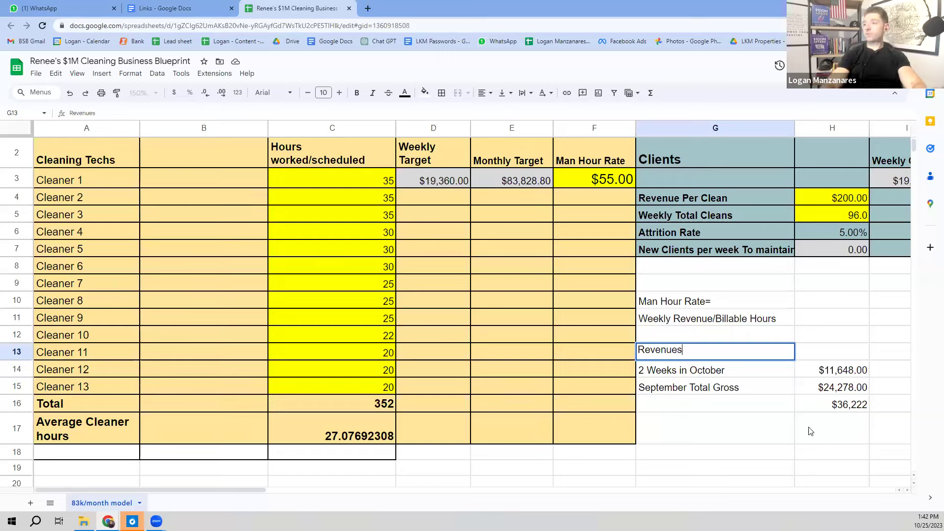
{"action": "key", "text": "Return"}
Step: Enter the heading "Billable Hours" in G17 and move it down to G18
{"action": "key", "text": "Down"}
{"action": "key", "text": "Down"}
{"action": "key", "text": "Down"}
{"action": "type", "text": "Billable Hours"}
{"action": "key", "text": "Return"}
{"action": "key", "text": "Up"}
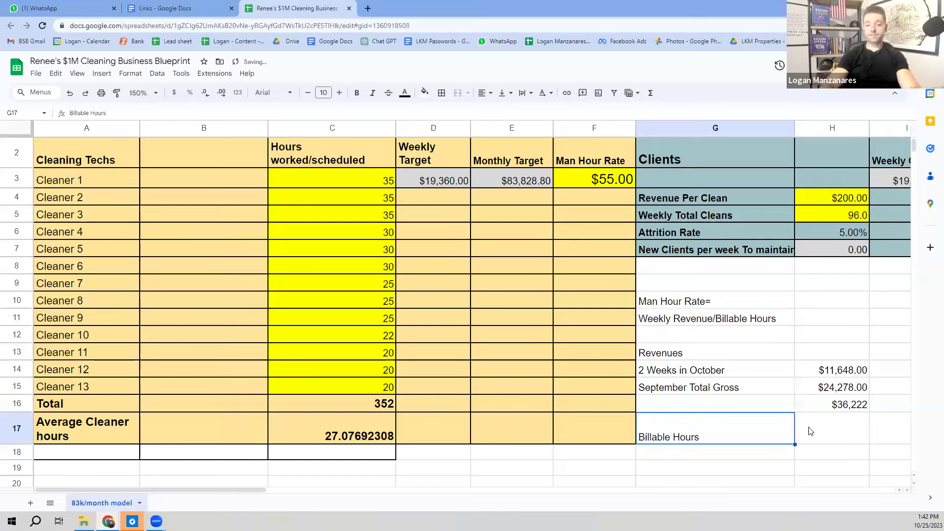
{"action": "key", "text": "ctrl+x"}
{"action": "key", "text": "Down"}
{"action": "key", "text": "ctrl+v"}
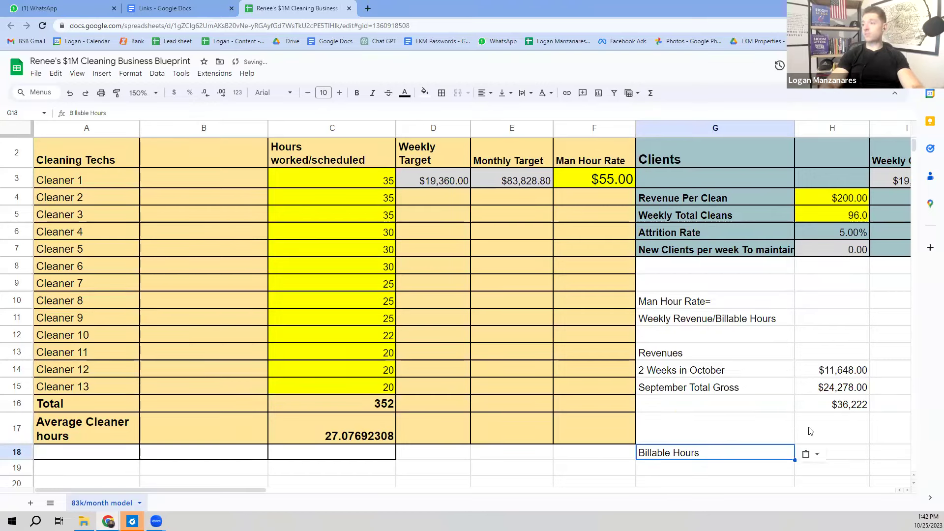
{"action": "key", "text": "Up"}
{"action": "key", "text": "Up"}
{"action": "key", "text": "Up"}
{"action": "key", "text": "Up"}
{"action": "key", "text": "Right"}
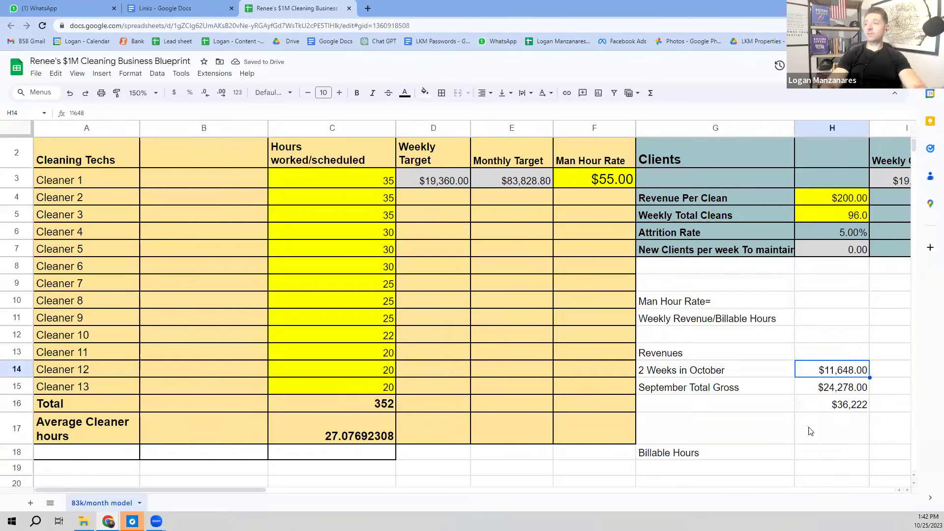
{"action": "key", "text": "Down"}
{"action": "key", "text": "Down"}
{"action": "key", "text": "Down"}
{"action": "key", "text": "Down"}
{"action": "key", "text": "Down"}
{"action": "key", "text": "Up"}
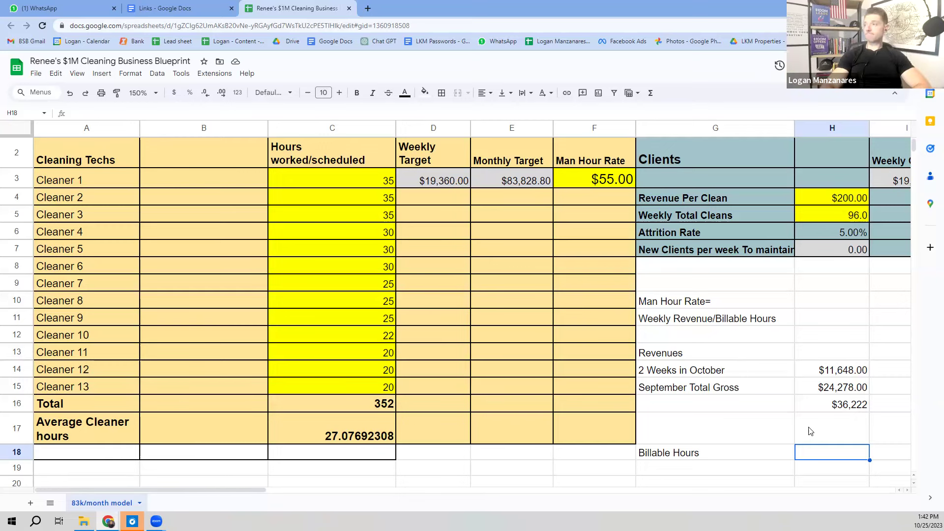
Step: Copy the "2 Weeks in October" label from G14 to G19 under Billable Hours
{"action": "scroll", "coordinate": [910, 147], "scroll_direction": "down", "scroll_amount": 1}
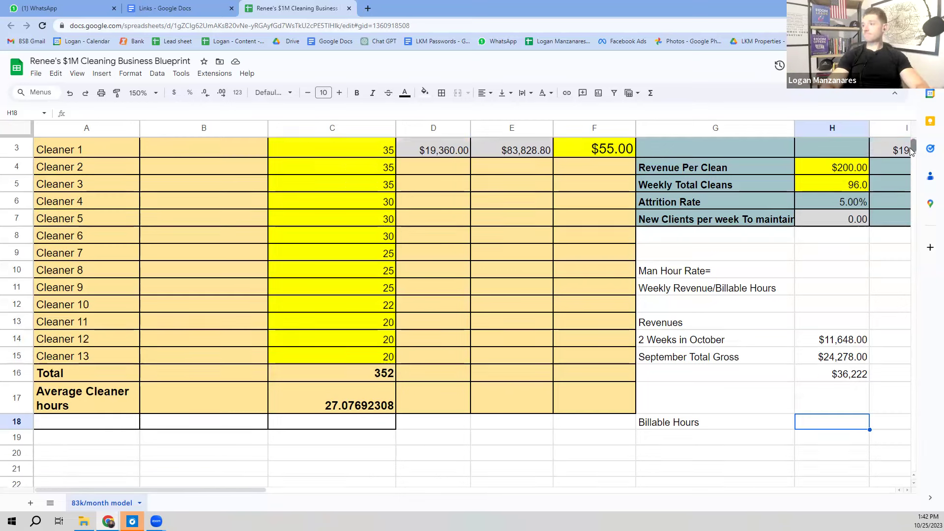
{"action": "scroll", "coordinate": [909, 148], "scroll_direction": "down", "scroll_amount": 2}
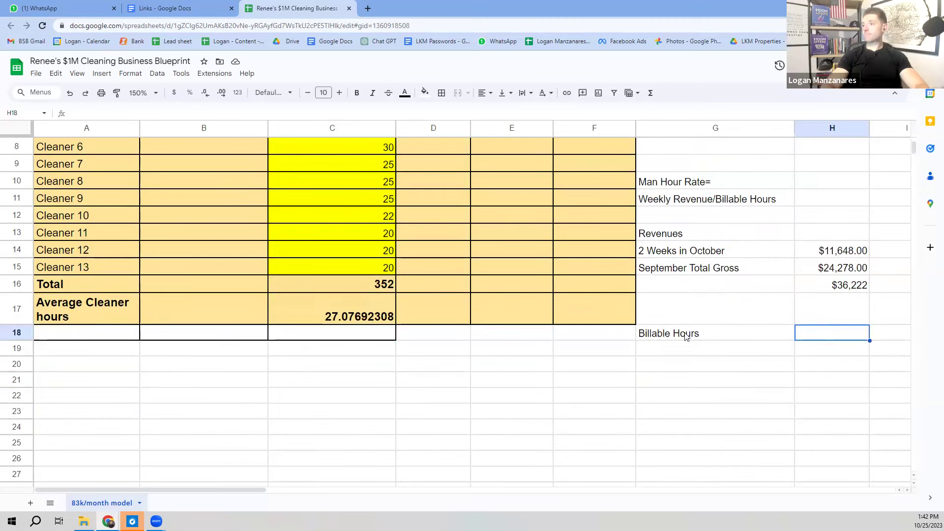
{"action": "left_click", "coordinate": [679, 256]}
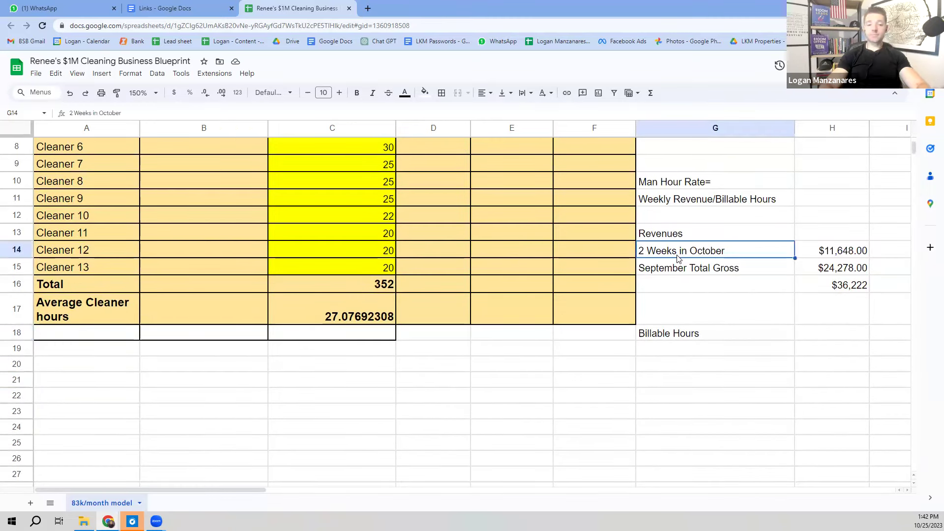
{"action": "key", "text": "ctrl+c"}
{"action": "key", "text": "Down"}
{"action": "key", "text": "Down"}
{"action": "key", "text": "Down"}
{"action": "key", "text": "Down"}
{"action": "key", "text": "Down"}
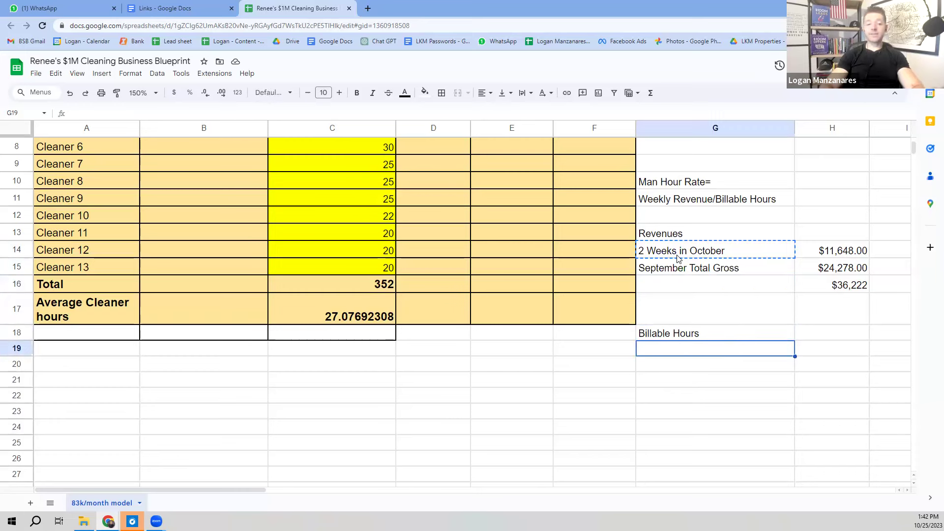
{"action": "key", "text": "ctrl+v"}
Step: Copy the "September Total Gross" label from G15 to G20 under Billable Hours
{"action": "key", "text": "Up"}
{"action": "key", "text": "Up"}
{"action": "key", "text": "Up"}
{"action": "key", "text": "Up"}
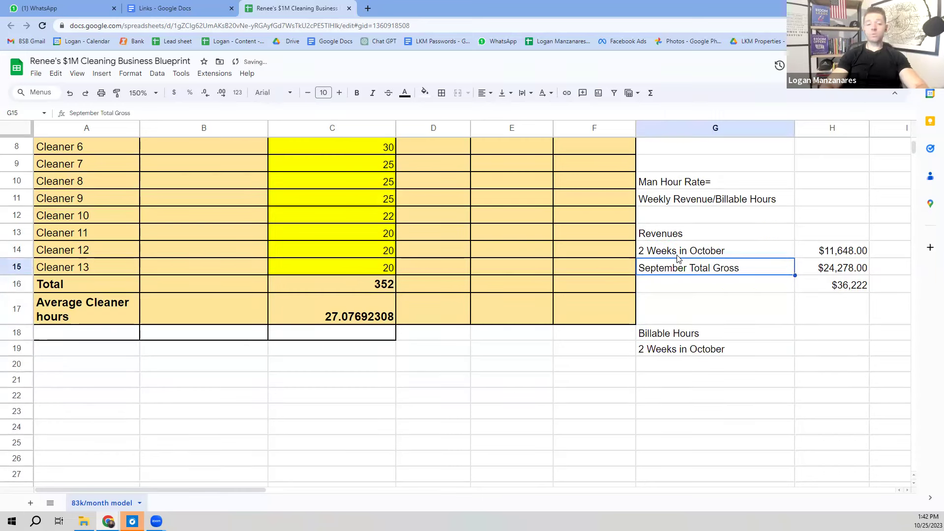
{"action": "key", "text": "ctrl+c"}
{"action": "key", "text": "Down"}
{"action": "key", "text": "Down"}
{"action": "key", "text": "Down"}
{"action": "key", "text": "Down"}
{"action": "key", "text": "Down"}
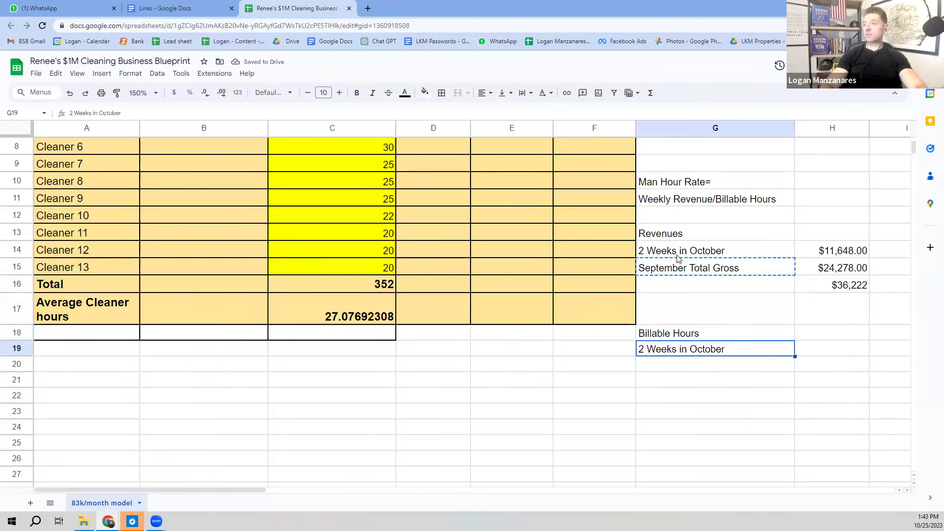
{"action": "key", "text": "ctrl+v"}
Step: Enter 219.5 in H19 as the billable hours for the two weeks in October
{"action": "key", "text": "Up"}
{"action": "key", "text": "Up"}
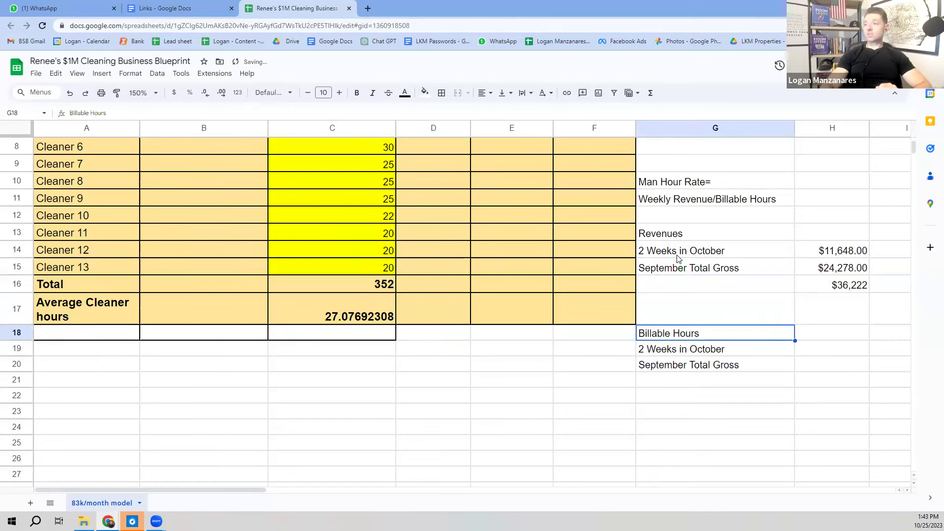
{"action": "key", "text": "Right"}
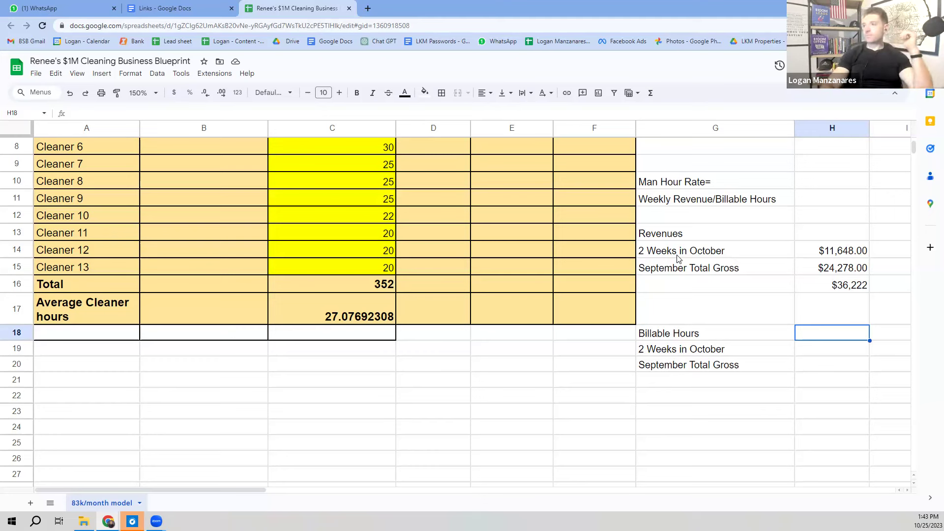
{"action": "key", "text": "Down"}
{"action": "key", "text": "Up"}
{"action": "key", "text": "Down"}
{"action": "key", "text": "Up"}
{"action": "key", "text": "Down"}
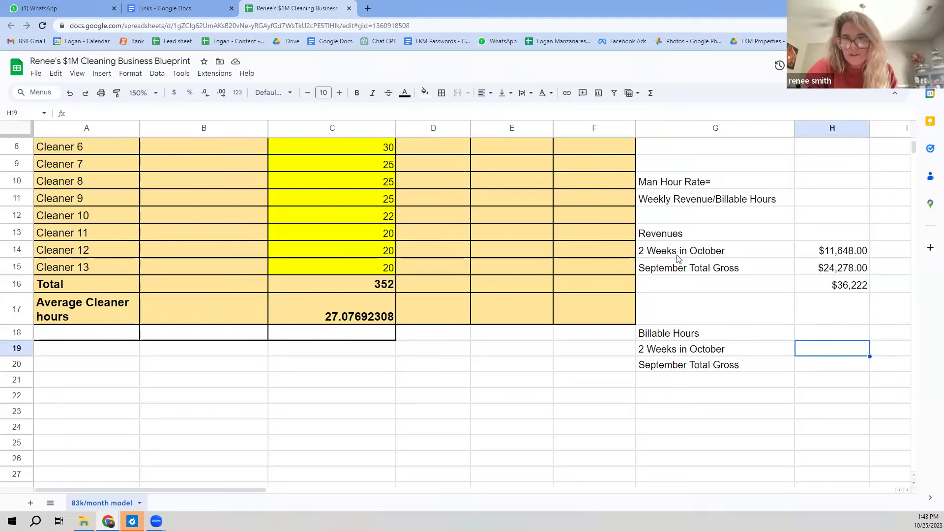
{"action": "type", "text": "219"}
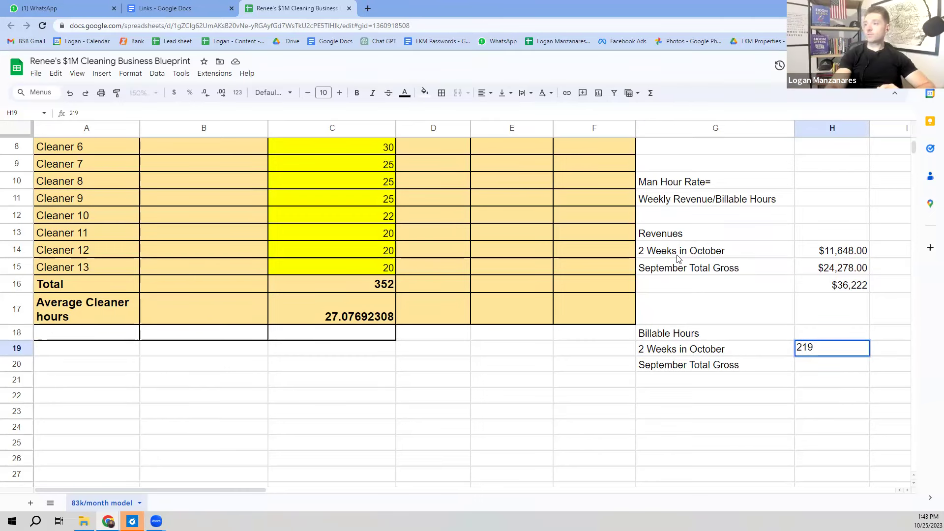
{"action": "type", "text": ".5"}
{"action": "key", "text": "Return"}
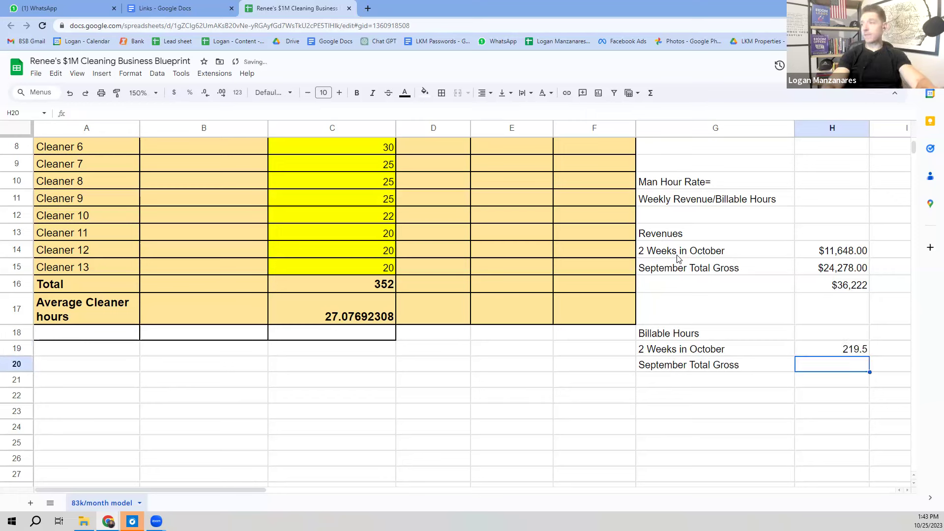
Step: Shorten the label in G20 under Billable Hours to "September Total"
{"action": "key", "text": "Up"}
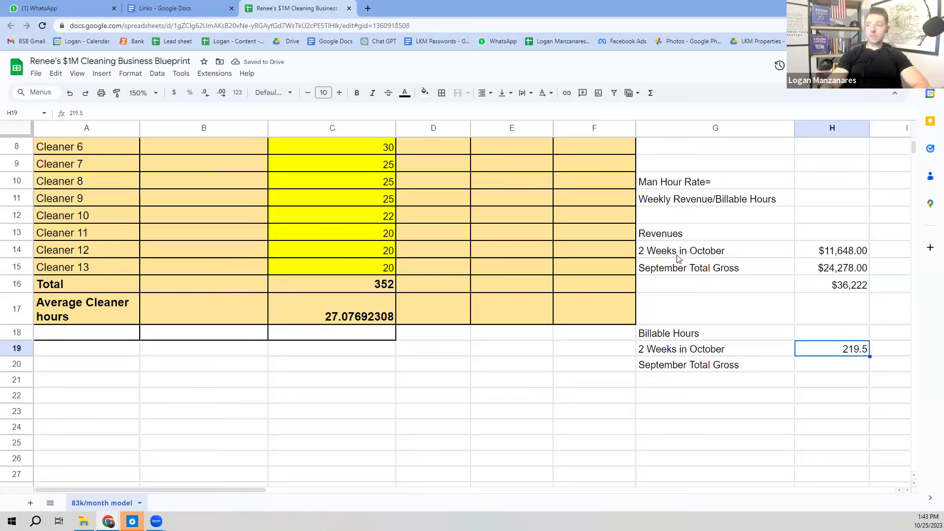
{"action": "key", "text": "Left"}
{"action": "key", "text": "Down"}
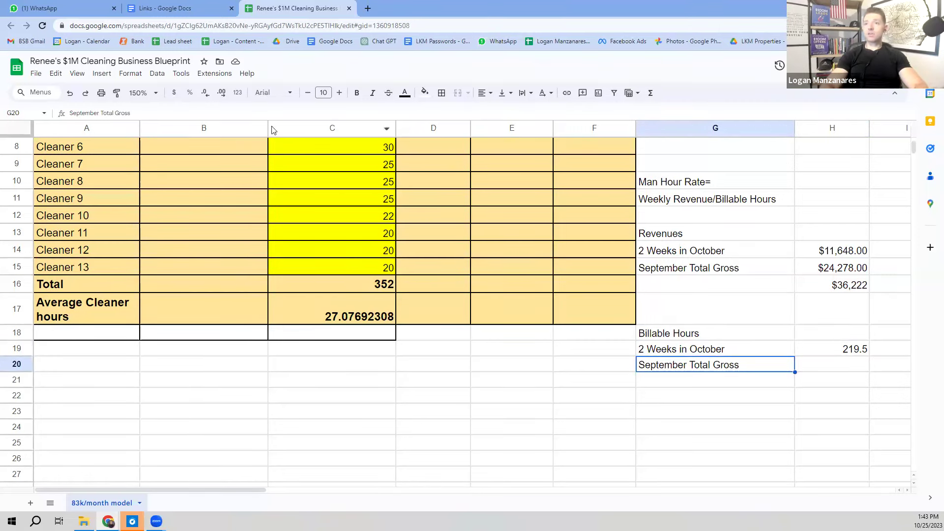
{"action": "left_click", "coordinate": [147, 113]}
{"action": "key", "text": "BackSpace"}
{"action": "key", "text": "BackSpace"}
{"action": "key", "text": "BackSpace"}
{"action": "key", "text": "BackSpace"}
{"action": "key", "text": "BackSpace"}
{"action": "key", "text": "BackSpace"}
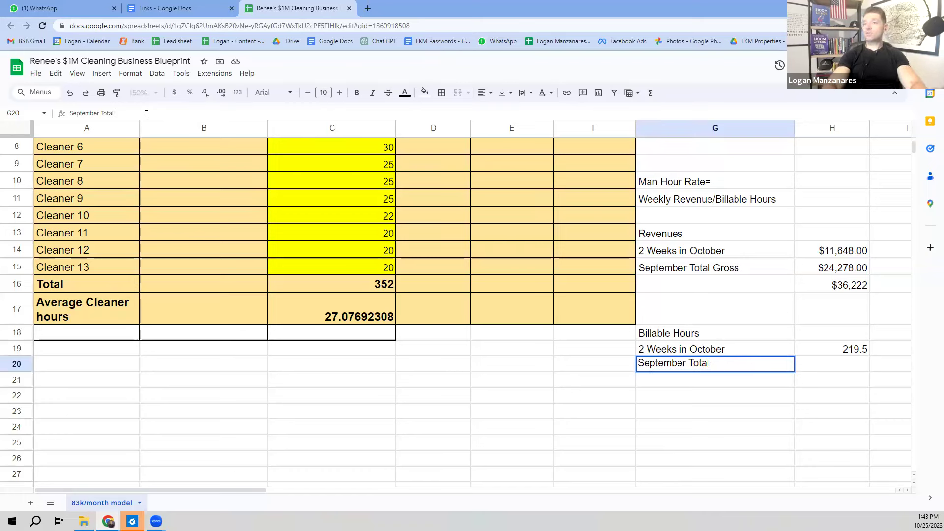
{"action": "key", "text": "Tab"}
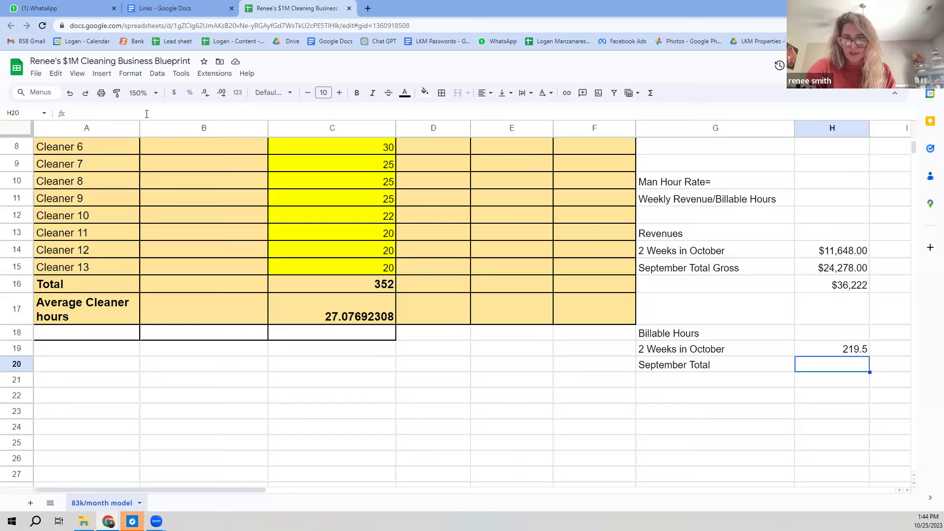
Step: Enter 439 in H20 as the September billable hours and total H19:H20 in H21 with a SUM formula
{"action": "type", "text": "439"}
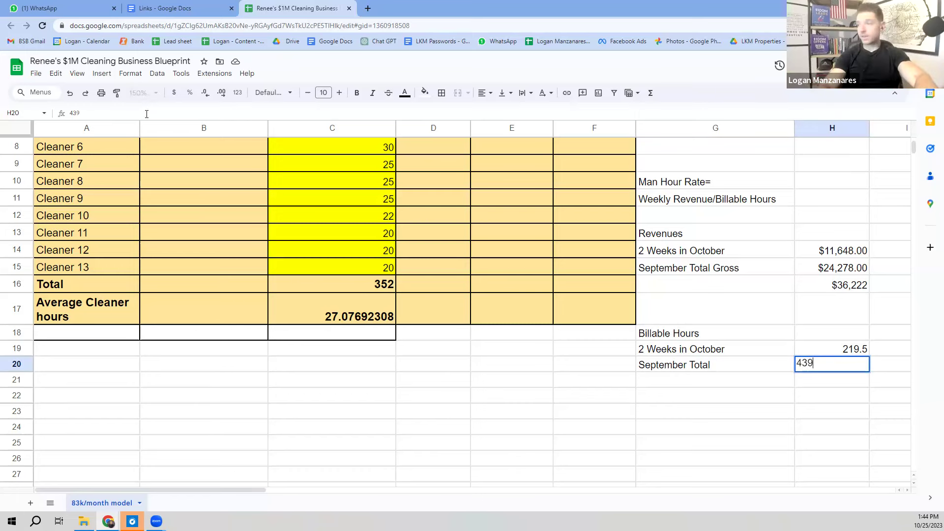
{"action": "key", "text": "Return"}
{"action": "type", "text": "="}
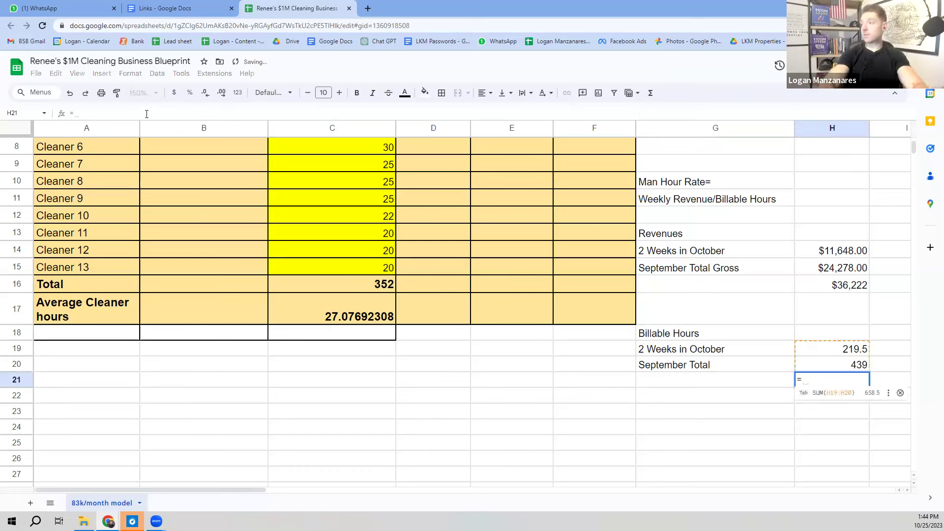
{"action": "key", "text": "Tab"}
Step: Review column H from the Clients block down through the man hour rate, revenue and billable hours figures
{"action": "key", "text": "Up"}
{"action": "key", "text": "Up"}
{"action": "key", "text": "Up"}
{"action": "key", "text": "Up"}
{"action": "key", "text": "Up"}
{"action": "key", "text": "Up"}
{"action": "key", "text": "Up"}
{"action": "key", "text": "Up"}
{"action": "key", "text": "Up"}
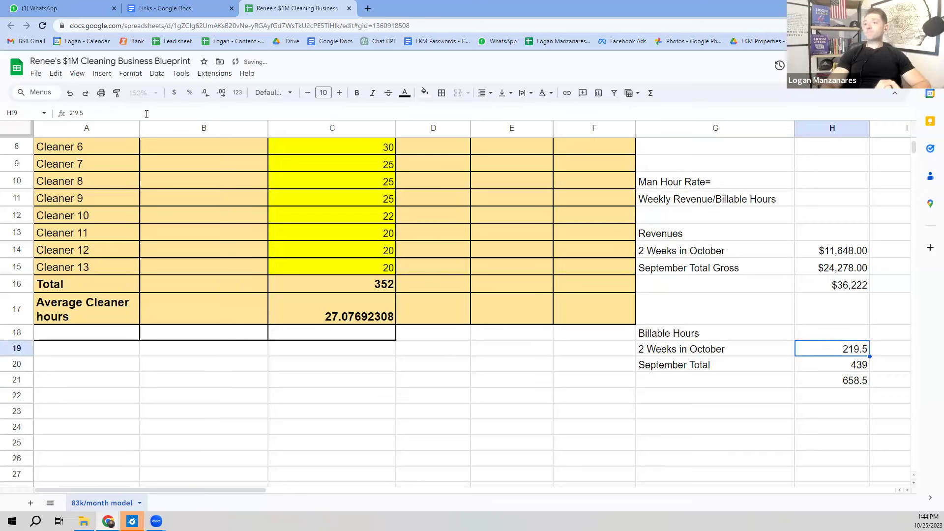
{"action": "key", "text": "Up"}
{"action": "key", "text": "Up"}
{"action": "key", "text": "Up"}
{"action": "key", "text": "Up"}
{"action": "key", "text": "Up"}
{"action": "key", "text": "Up"}
{"action": "key", "text": "Up"}
{"action": "key", "text": "Up"}
{"action": "key", "text": "Up"}
{"action": "key", "text": "Up"}
{"action": "key", "text": "Up"}
{"action": "key", "text": "Down"}
{"action": "key", "text": "Down"}
{"action": "key", "text": "Down"}
{"action": "key", "text": "Down"}
{"action": "key", "text": "Down"}
{"action": "key", "text": "Down"}
{"action": "key", "text": "Down"}
{"action": "key", "text": "Down"}
{"action": "key", "text": "Down"}
{"action": "key", "text": "Down"}
{"action": "key", "text": "Down"}
{"action": "key", "text": "Down"}
{"action": "key", "text": "Down"}
{"action": "key", "text": "Down"}
{"action": "key", "text": "Down"}
{"action": "key", "text": "Down"}
{"action": "key", "text": "Down"}
{"action": "key", "text": "Down"}
{"action": "key", "text": "Down"}
{"action": "key", "text": "Down"}
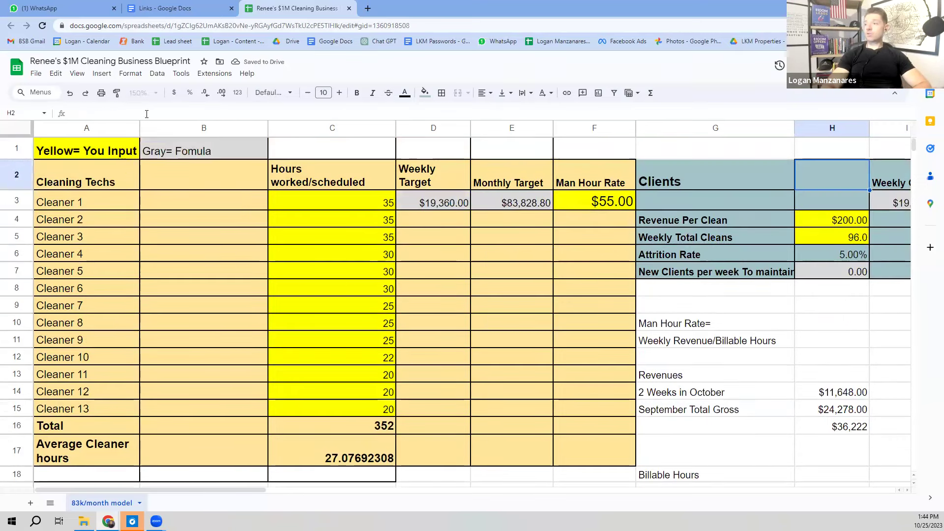
{"action": "key", "text": "Down"}
{"action": "key", "text": "Up"}
{"action": "key", "text": "Up"}
{"action": "key", "text": "Up"}
{"action": "key", "text": "Up"}
{"action": "key", "text": "Up"}
{"action": "key", "text": "Up"}
{"action": "key", "text": "Up"}
{"action": "key", "text": "Up"}
{"action": "key", "text": "Up"}
{"action": "key", "text": "Up"}
{"action": "key", "text": "Up"}
{"action": "key", "text": "Up"}
{"action": "key", "text": "Up"}
{"action": "key", "text": "Up"}
{"action": "key", "text": "Up"}
{"action": "key", "text": "Up"}
{"action": "key", "text": "Up"}
{"action": "key", "text": "Up"}
{"action": "key", "text": "Up"}
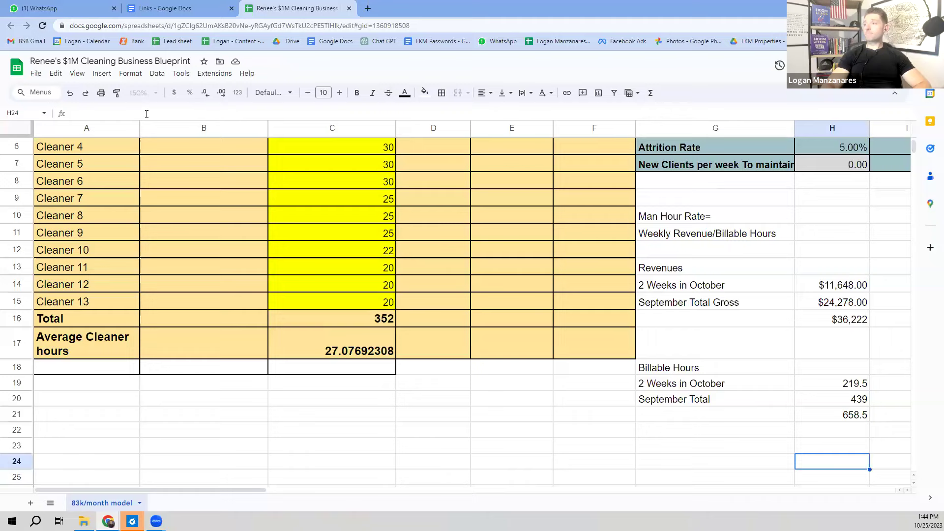
{"action": "key", "text": "Up"}
{"action": "key", "text": "Down"}
{"action": "key", "text": "Down"}
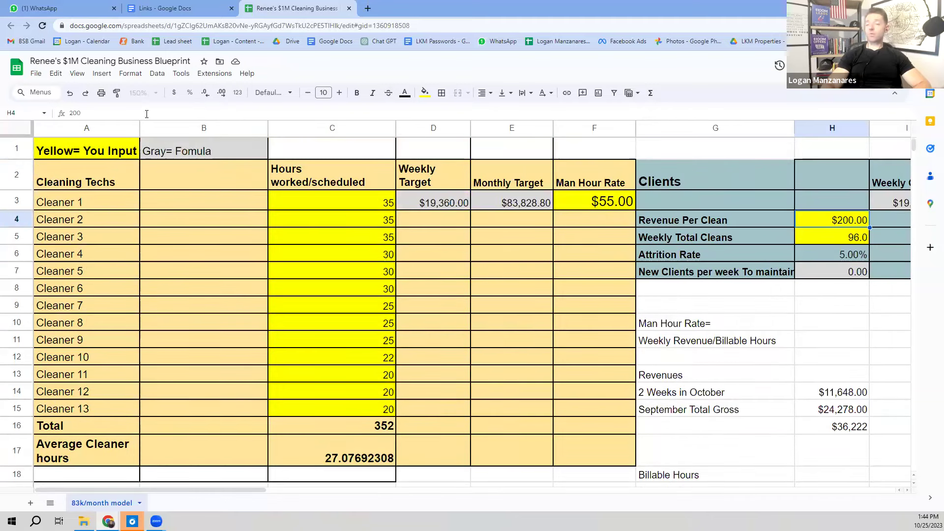
{"action": "key", "text": "Down"}
{"action": "key", "text": "Down"}
{"action": "key", "text": "Down"}
{"action": "key", "text": "Down"}
{"action": "key", "text": "Down"}
{"action": "key", "text": "Down"}
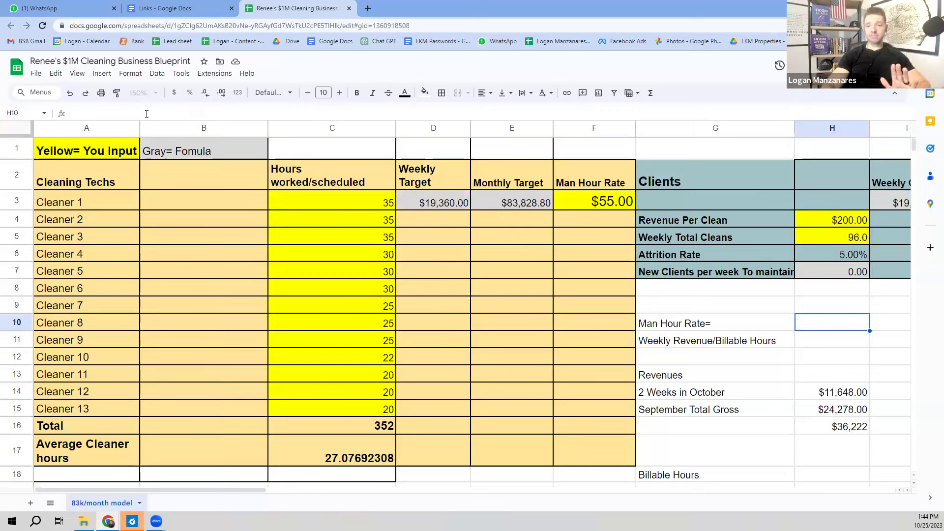
{"action": "key", "text": "Down"}
{"action": "key", "text": "Up"}
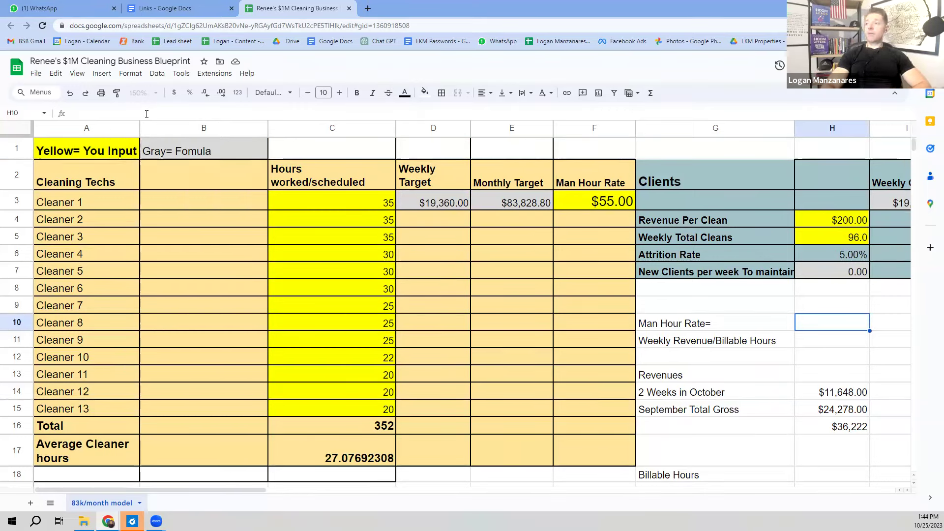
{"action": "key", "text": "Down"}
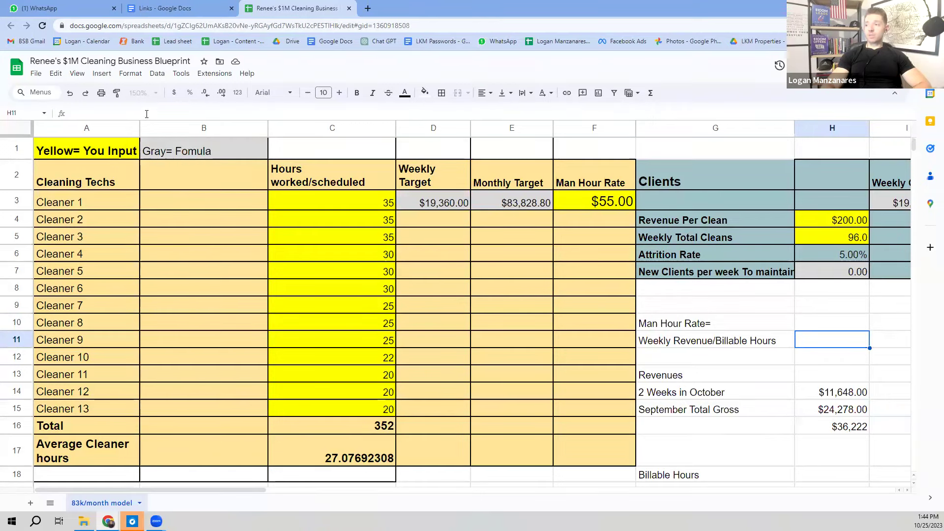
{"action": "key", "text": "Down"}
{"action": "key", "text": "Down"}
{"action": "key", "text": "Down"}
{"action": "key", "text": "Down"}
{"action": "key", "text": "Down"}
{"action": "key", "text": "Down"}
{"action": "key", "text": "Down"}
{"action": "key", "text": "Down"}
{"action": "key", "text": "Down"}
{"action": "key", "text": "Down"}
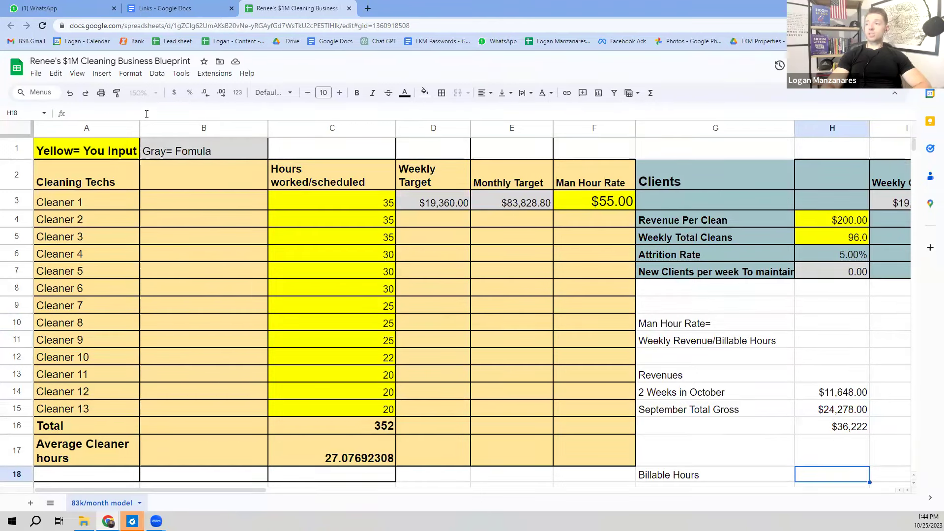
{"action": "key", "text": "Down"}
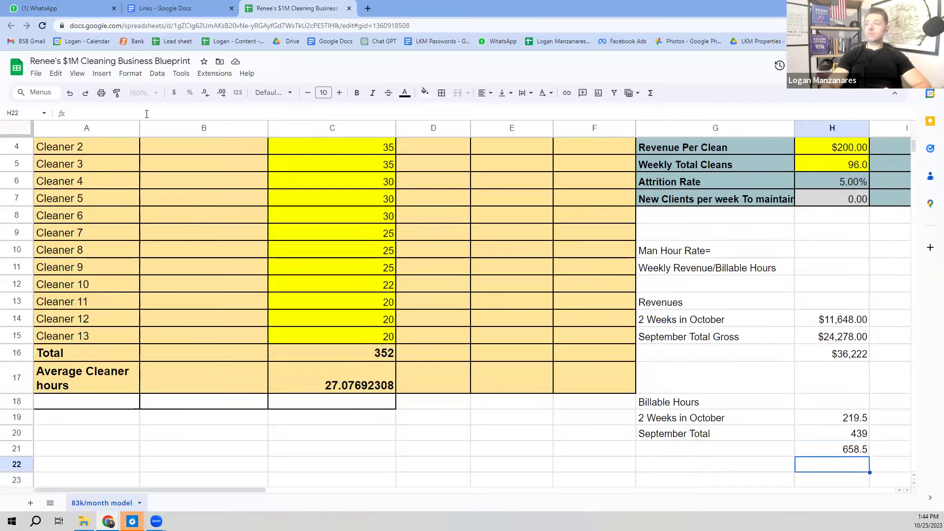
{"action": "key", "text": "Up"}
{"action": "key", "text": "Up"}
{"action": "key", "text": "Up"}
{"action": "key", "text": "Up"}
{"action": "key", "text": "Up"}
{"action": "key", "text": "Up"}
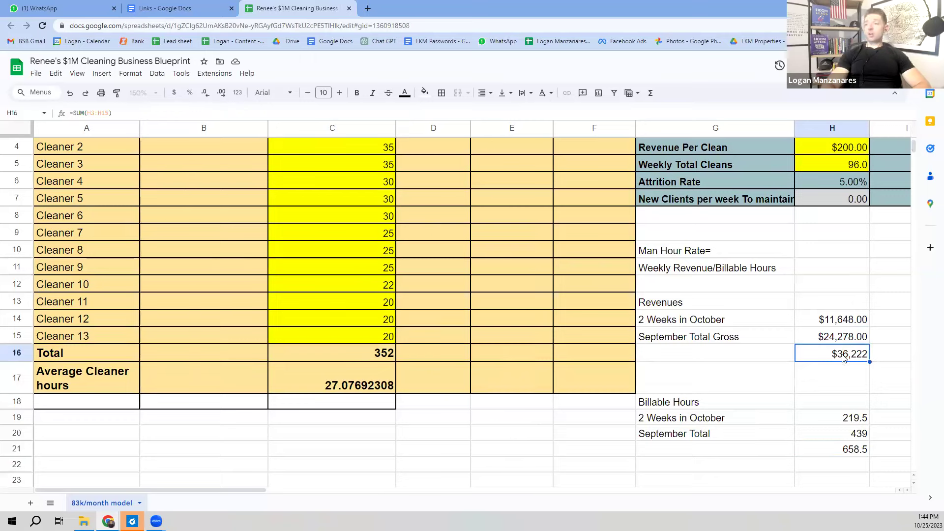
Step: Change the formula description in G11 to "Total Revenue/Billable Hours"
{"action": "left_click", "coordinate": [675, 270]}
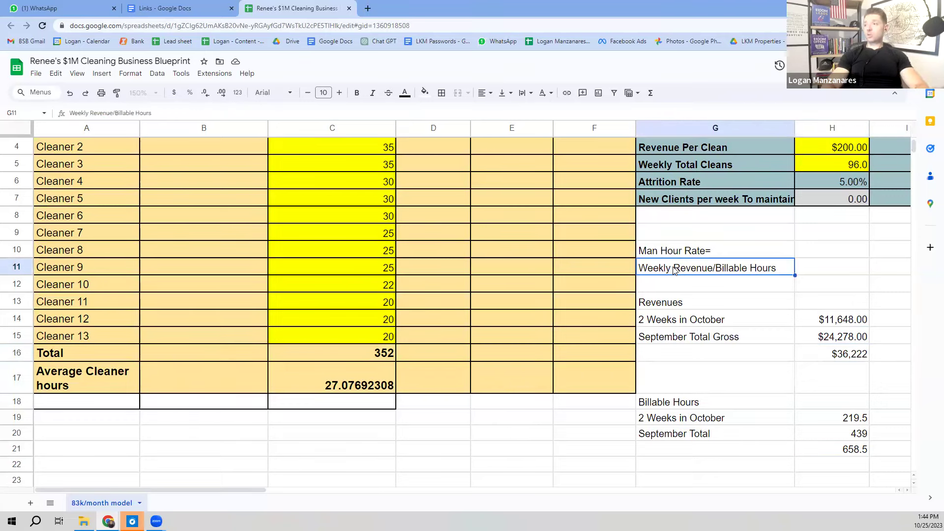
{"action": "left_click", "coordinate": [90, 114]}
{"action": "key", "text": "BackSpace"}
{"action": "key", "text": "BackSpace"}
{"action": "key", "text": "BackSpace"}
{"action": "key", "text": "BackSpace"}
{"action": "key", "text": "BackSpace"}
{"action": "key", "text": "BackSpace"}
{"action": "key", "text": "BackSpace"}
{"action": "type", "text": "tota"}
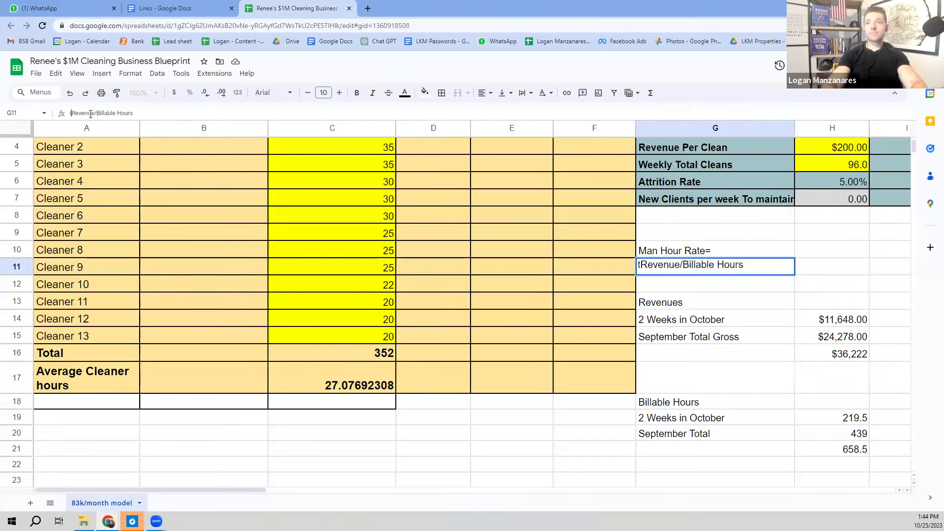
{"action": "key", "text": "BackSpace"}
{"action": "key", "text": "BackSpace"}
{"action": "key", "text": "BackSpace"}
{"action": "key", "text": "BackSpace"}
{"action": "type", "text": "TOTAL"}
{"action": "key", "text": "BackSpace"}
{"action": "key", "text": "BackSpace"}
{"action": "key", "text": "BackSpace"}
{"action": "key", "text": "BackSpace"}
{"action": "type", "text": "otal"}
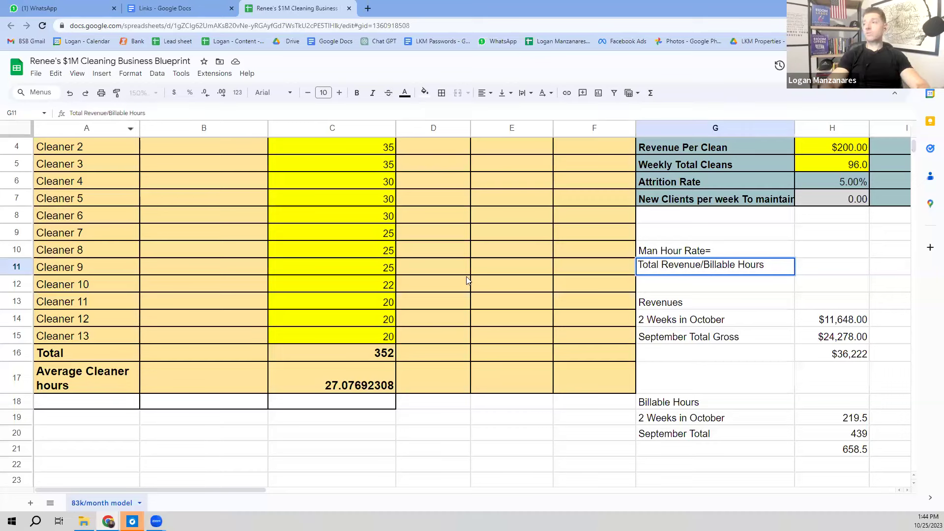
Step: Calculate the man hour rate in H11 by dividing total revenue by total billable hours with =H16/H21
{"action": "left_click", "coordinate": [834, 272]}
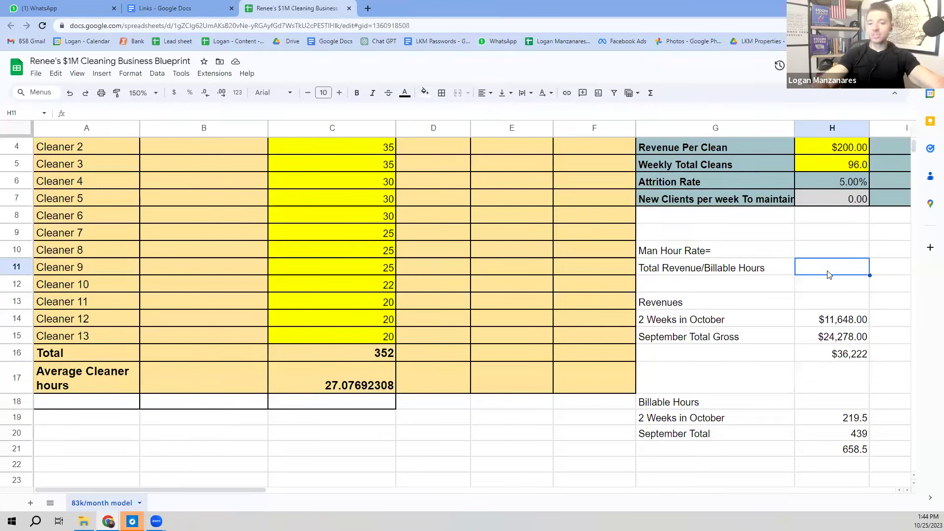
{"action": "type", "text": "="}
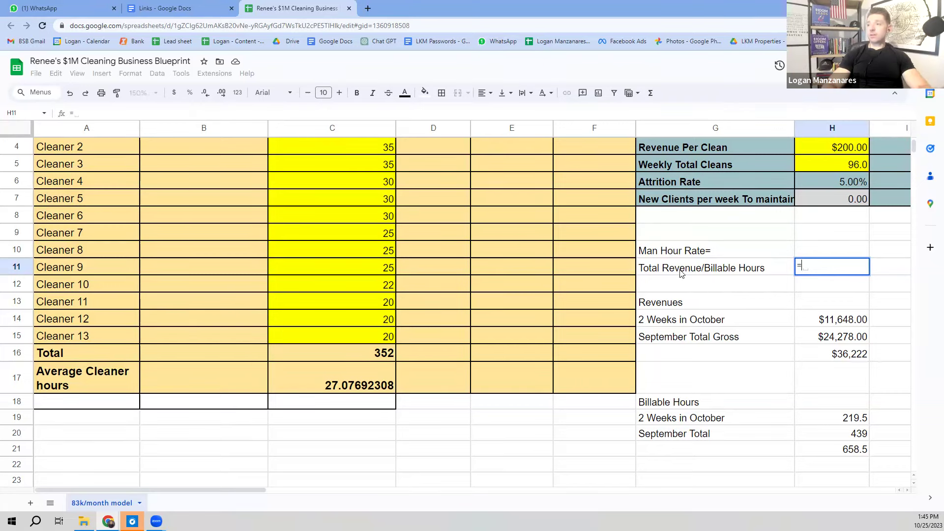
{"action": "left_click", "coordinate": [826, 356]}
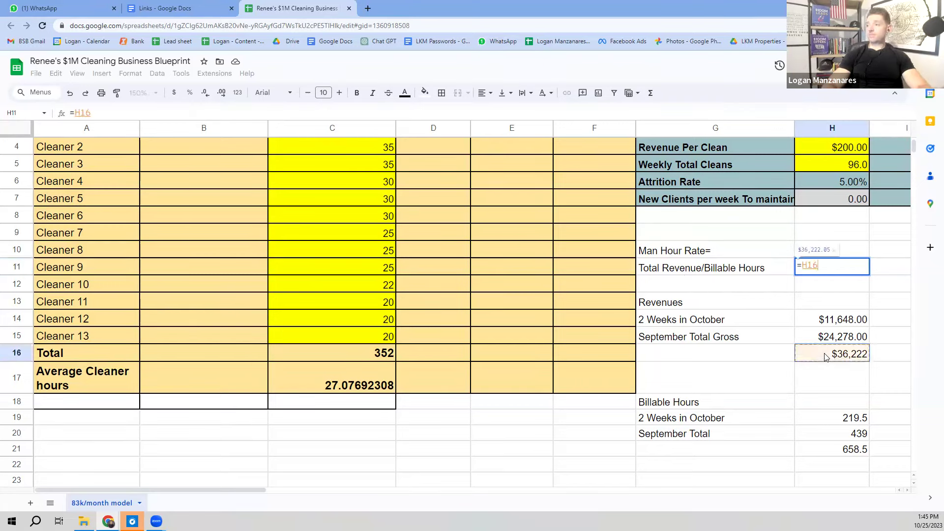
{"action": "type", "text": "/"}
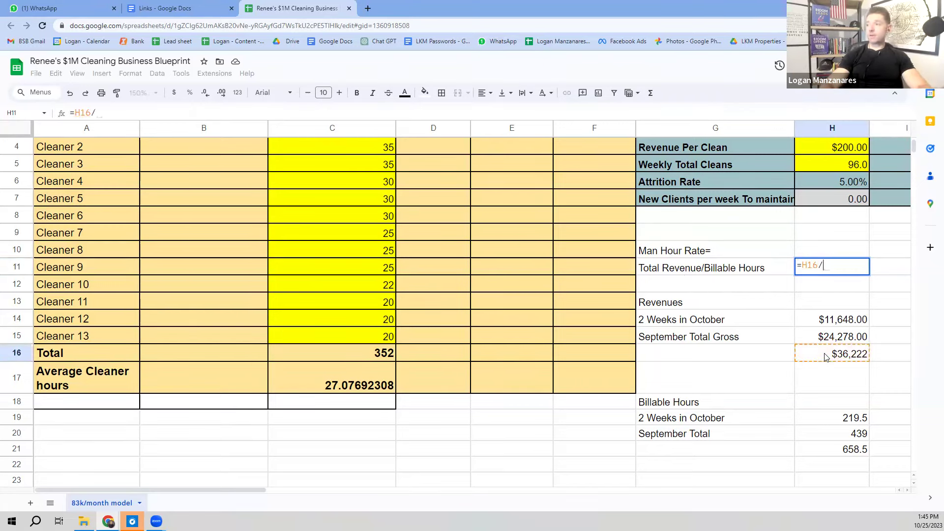
{"action": "left_click", "coordinate": [847, 452]}
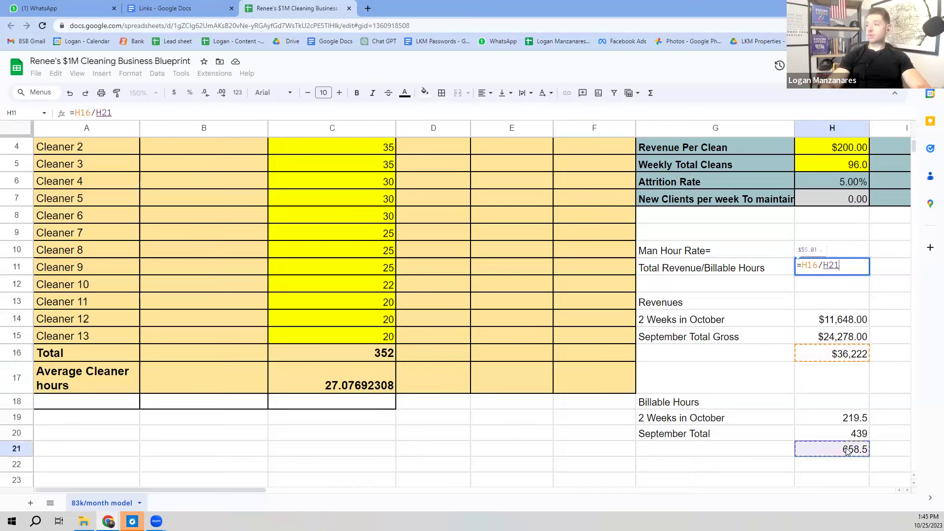
{"action": "key", "text": "Return"}
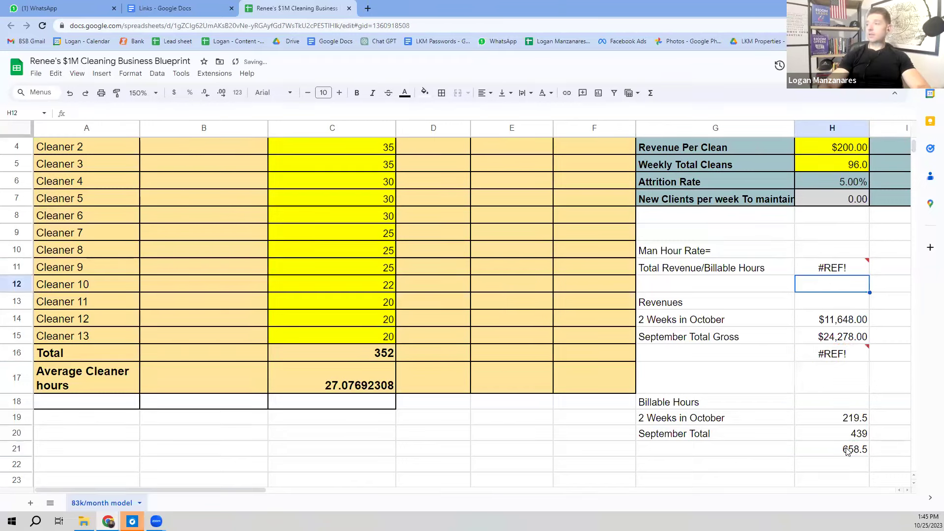
{"action": "key", "text": "Up"}
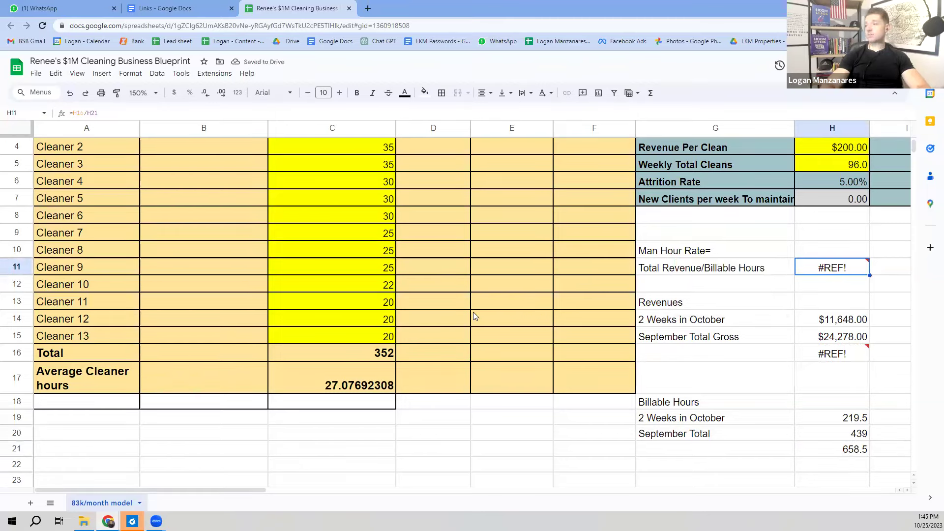
Step: Replace the revenue total formula in H16 with =H14+H15 and return to the man hour rate in H11
{"action": "left_click", "coordinate": [829, 356]}
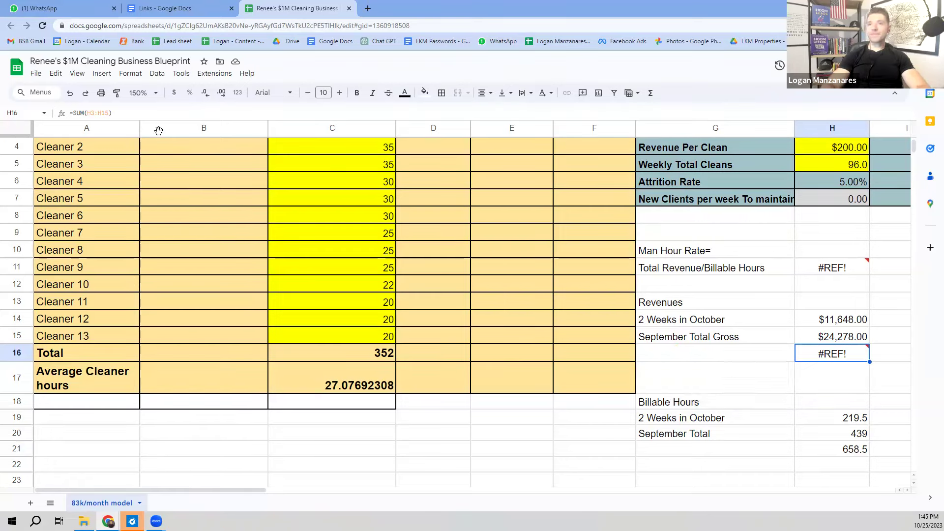
{"action": "left_click", "coordinate": [116, 114]}
{"action": "key", "text": "BackSpace"}
{"action": "key", "text": "BackSpace"}
{"action": "key", "text": "BackSpace"}
{"action": "key", "text": "BackSpace"}
{"action": "key", "text": "BackSpace"}
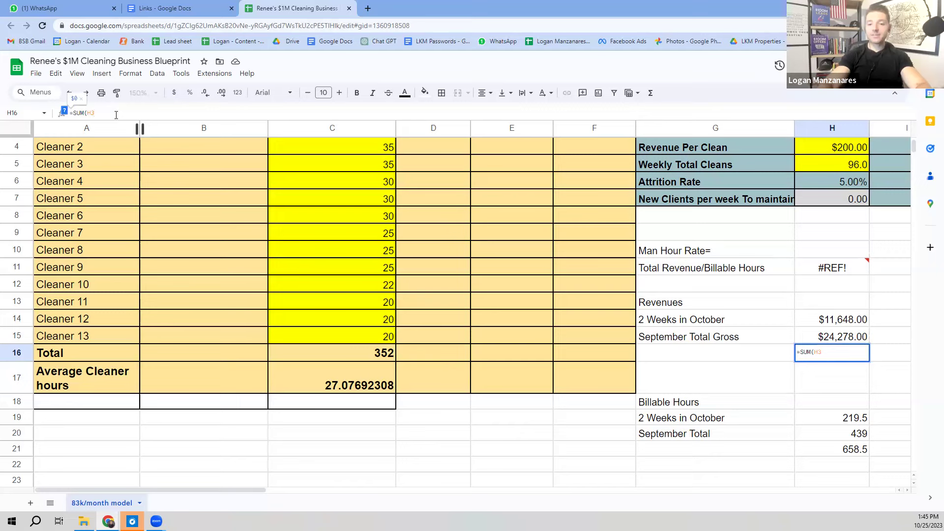
{"action": "type", "text": "+"}
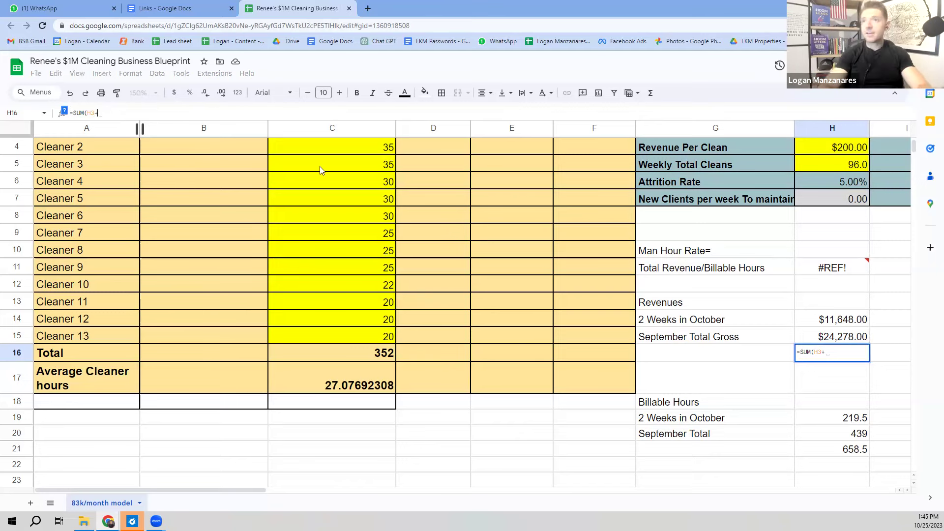
{"action": "type", "text": ")"}
{"action": "key", "text": "BackSpace"}
{"action": "key", "text": "BackSpace"}
{"action": "key", "text": "BackSpace"}
{"action": "key", "text": "BackSpace"}
{"action": "key", "text": "BackSpace"}
{"action": "key", "text": "BackSpace"}
{"action": "key", "text": "BackSpace"}
{"action": "key", "text": "BackSpace"}
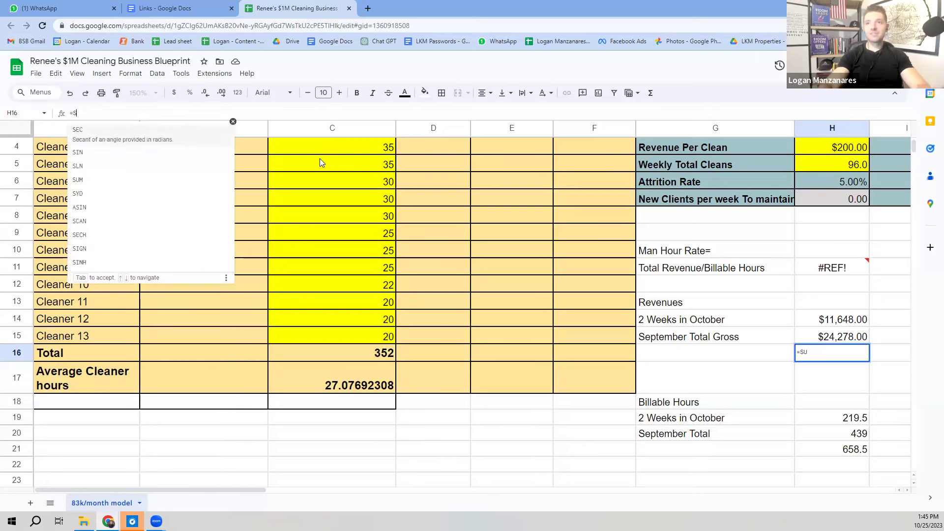
{"action": "left_click", "coordinate": [822, 324]}
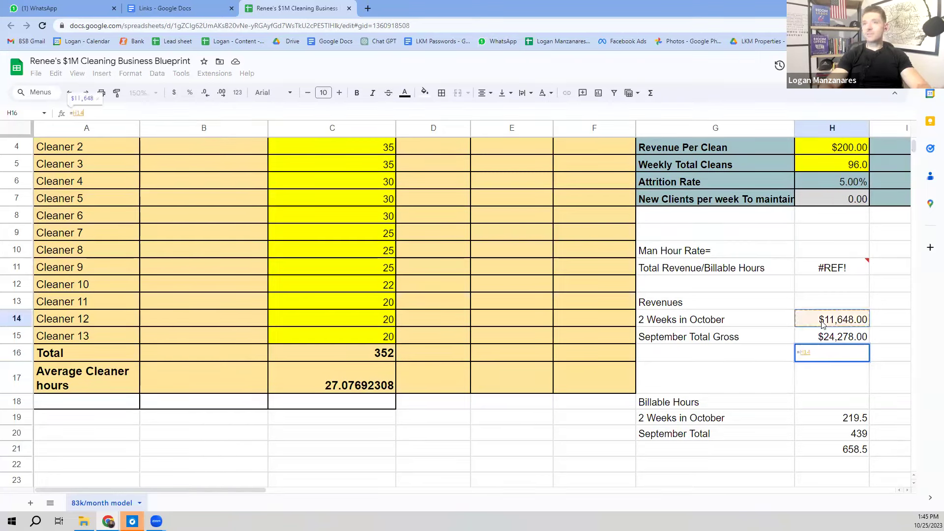
{"action": "type", "text": "+"}
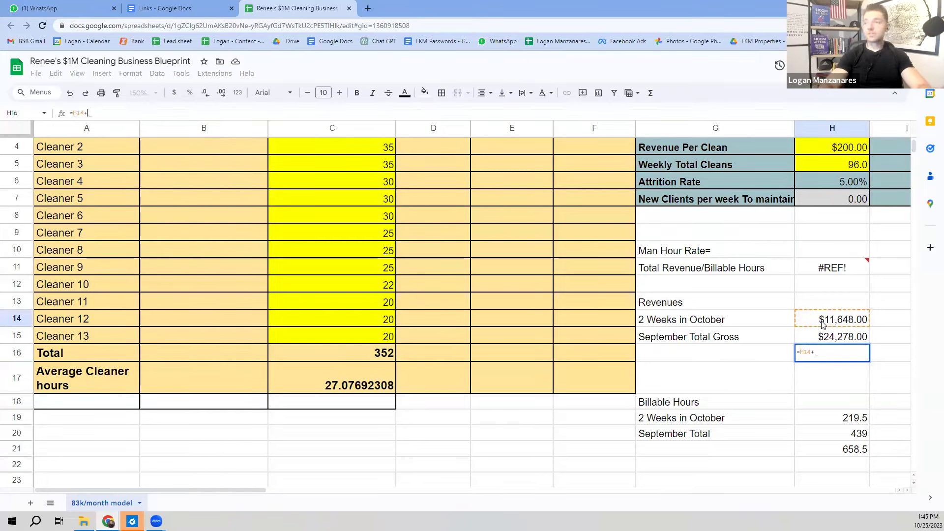
{"action": "left_click", "coordinate": [842, 339]}
{"action": "key", "text": "Return"}
{"action": "key", "text": "Up"}
{"action": "key", "text": "Up"}
{"action": "key", "text": "Up"}
{"action": "key", "text": "Up"}
{"action": "key", "text": "Up"}
{"action": "key", "text": "Up"}
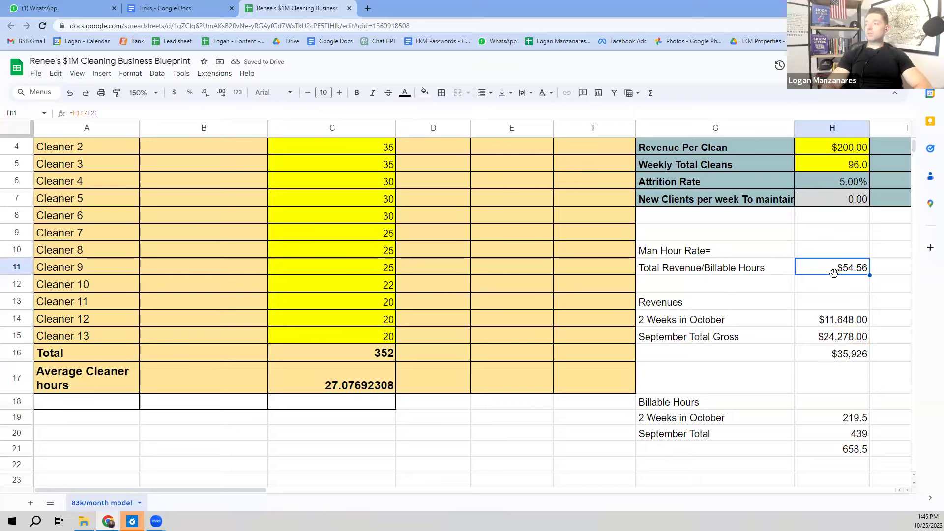
Step: Format the calculated man hour rate in H11 to show whole dollars without decimals
{"action": "left_click", "coordinate": [832, 290]}
{"action": "key", "text": "Up"}
{"action": "key", "text": "Up"}
{"action": "key", "text": "Down"}
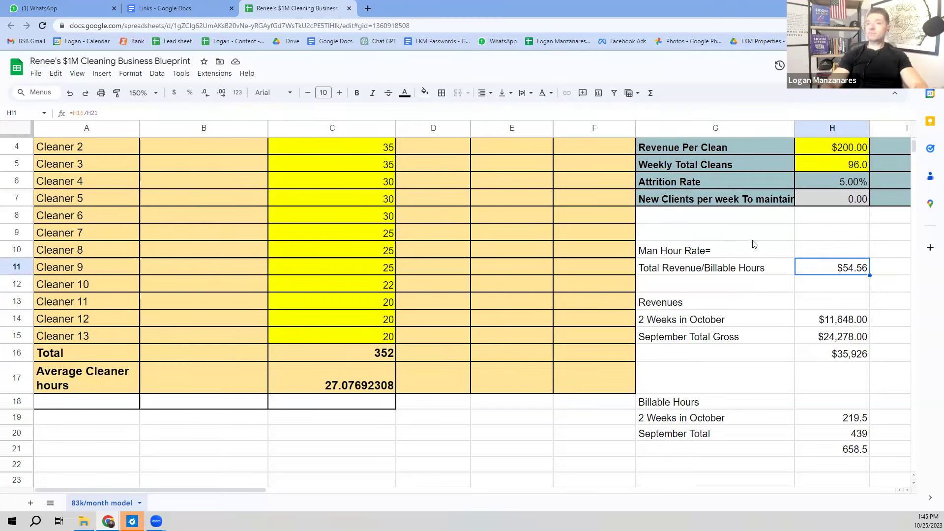
{"action": "left_click", "coordinate": [221, 96]}
{"action": "left_click", "coordinate": [206, 98]}
{"action": "left_click", "coordinate": [205, 97]}
{"action": "left_click", "coordinate": [205, 97]}
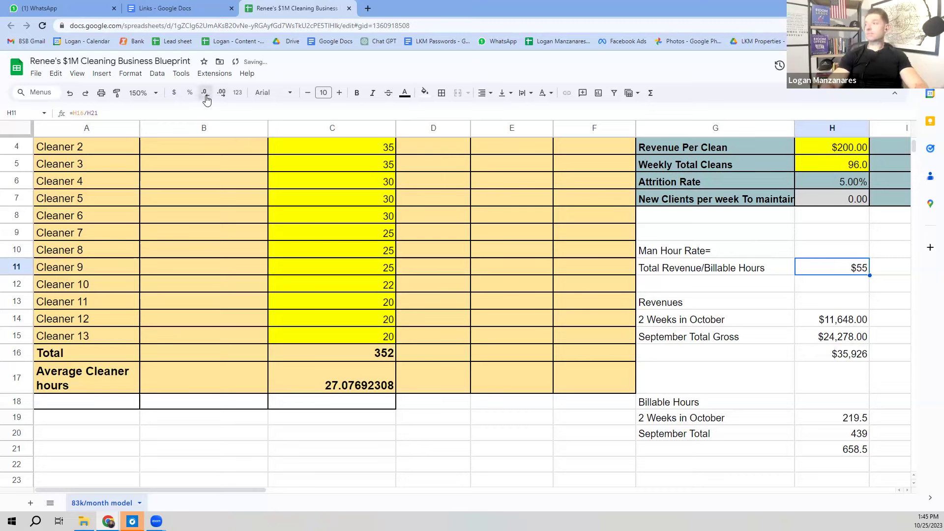
Step: Compare the calculated man hour rate in column H with the Man Hour Rate input in F3
{"action": "left_click", "coordinate": [755, 283]}
{"action": "key", "text": "Up"}
{"action": "key", "text": "Up"}
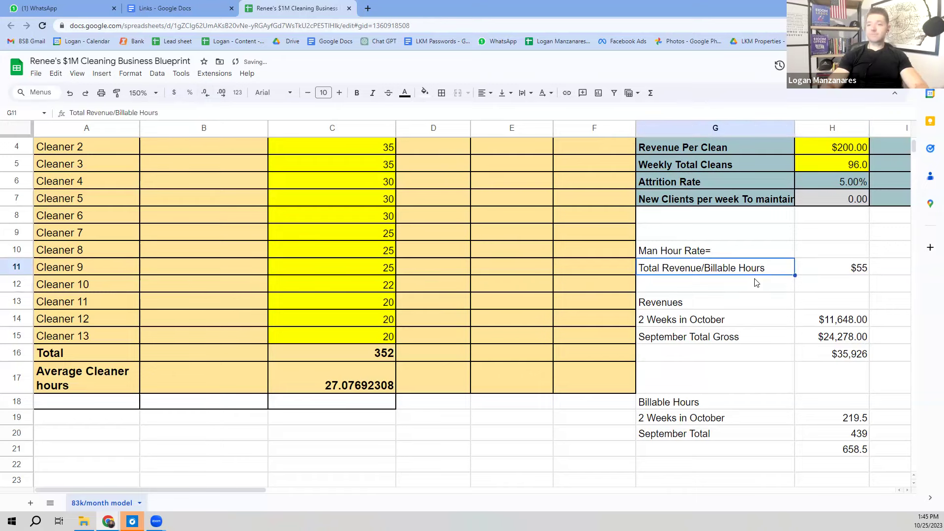
{"action": "key", "text": "Up"}
{"action": "key", "text": "Up"}
{"action": "key", "text": "Up"}
{"action": "key", "text": "Up"}
{"action": "key", "text": "Up"}
{"action": "key", "text": "Up"}
{"action": "key", "text": "Up"}
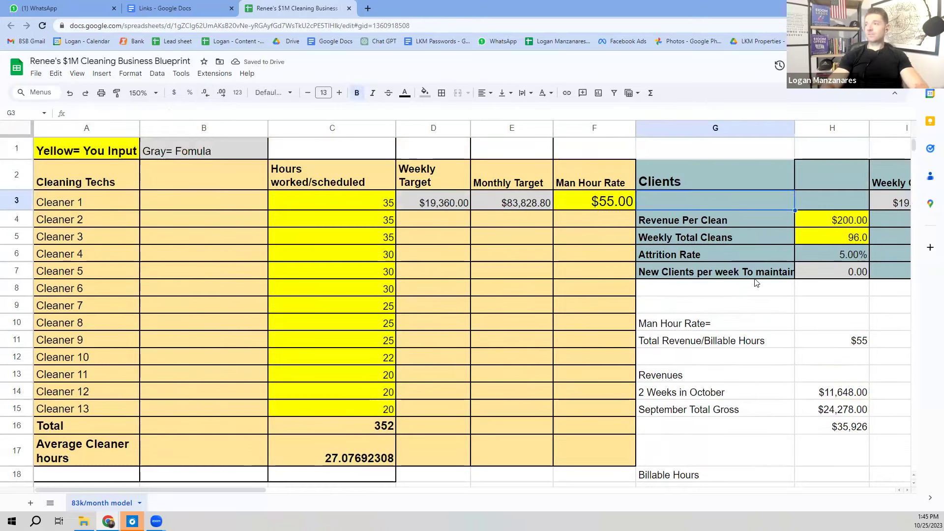
{"action": "key", "text": "Left"}
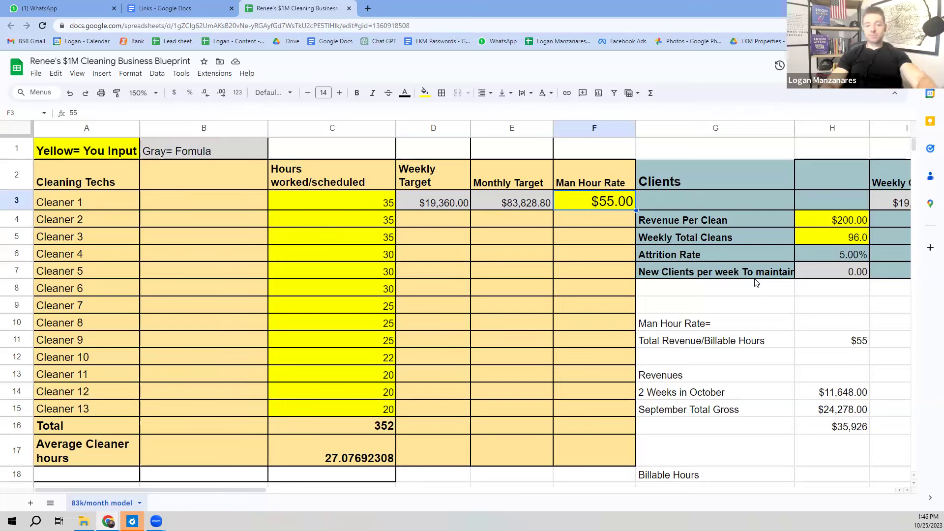
{"action": "key", "text": "Return"}
{"action": "key", "text": "Return"}
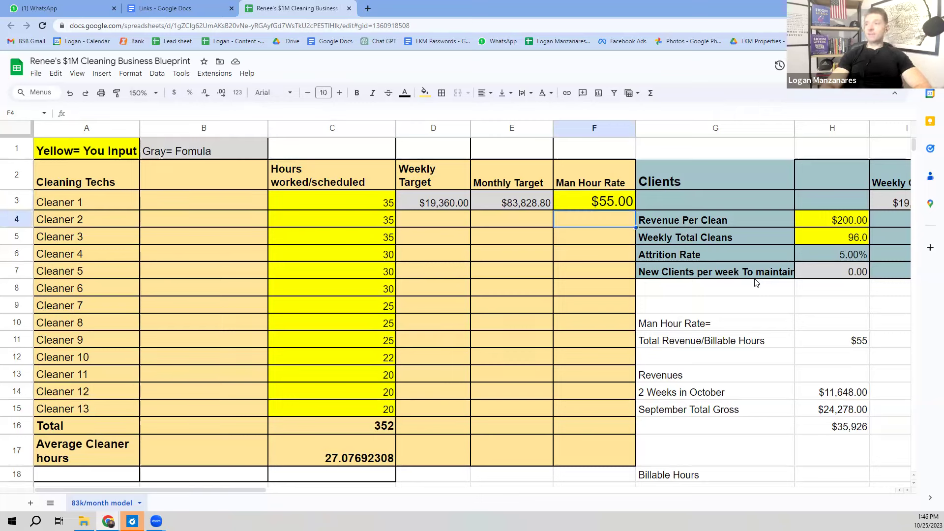
{"action": "key", "text": "Down"}
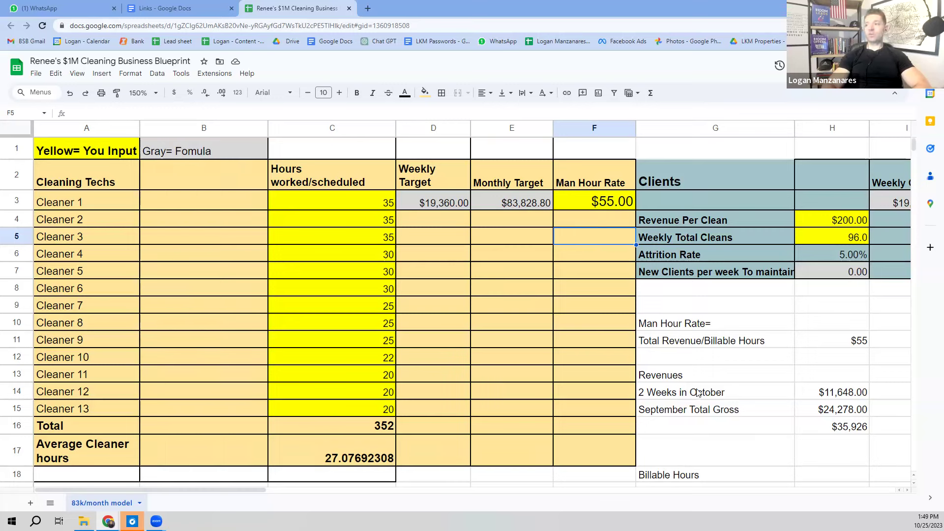
Step: Examine the man hour rates in H11 and F3 and the cleaners' hours in column C down to the average
{"action": "left_click", "coordinate": [842, 344]}
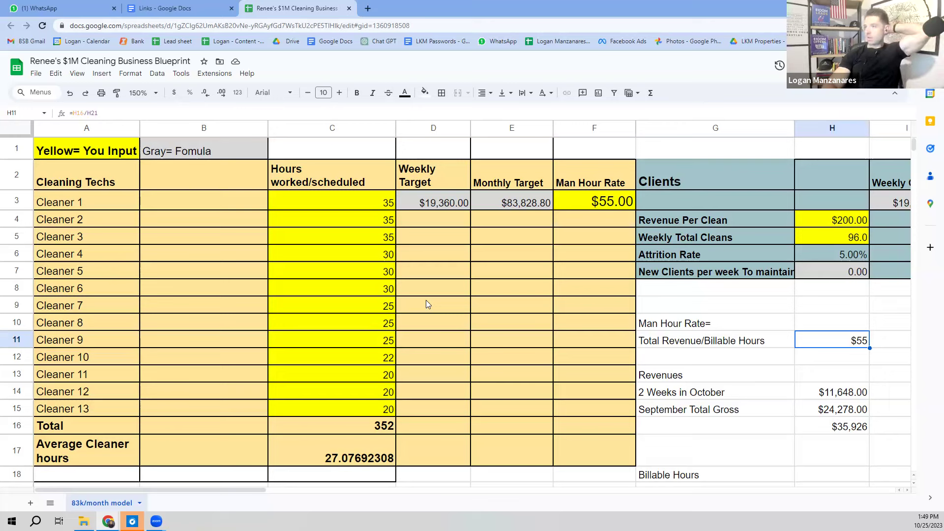
{"action": "left_click", "coordinate": [601, 203]}
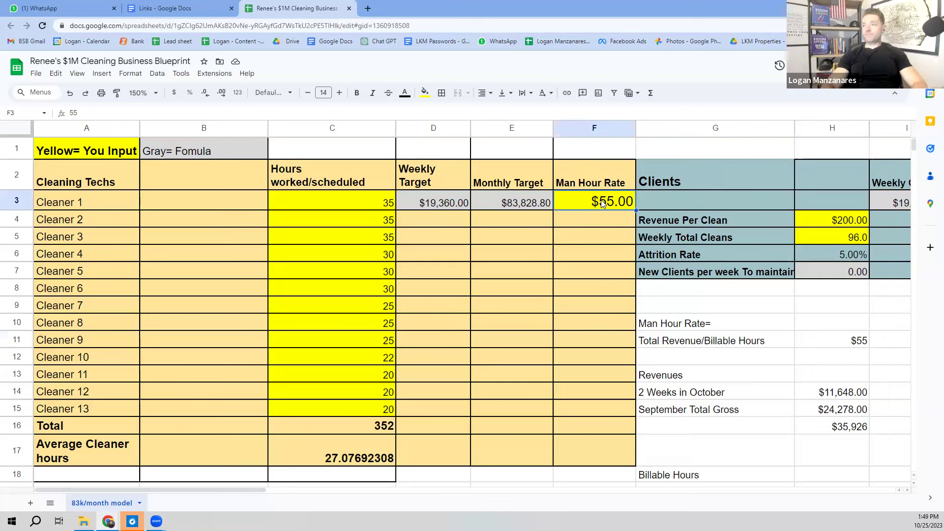
{"action": "key", "text": "Left"}
{"action": "key", "text": "Left"}
{"action": "key", "text": "Left"}
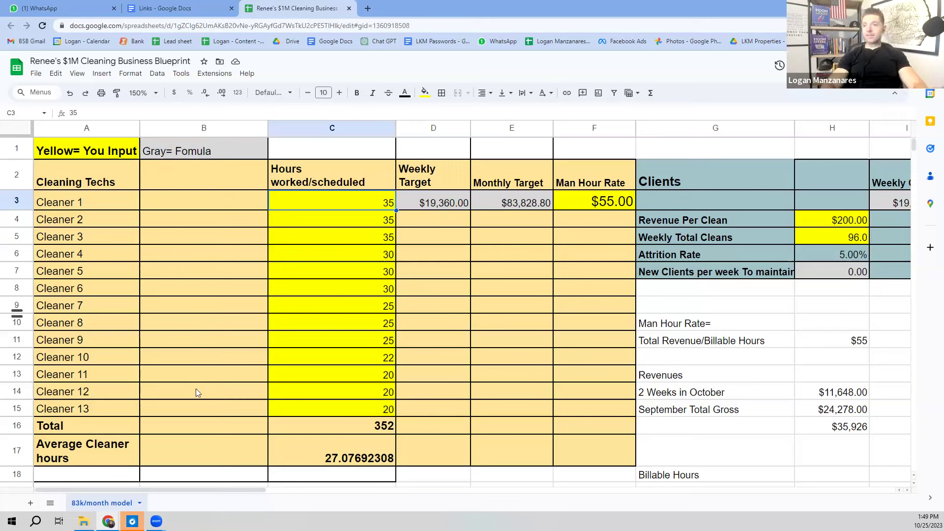
{"action": "left_click", "coordinate": [341, 411]}
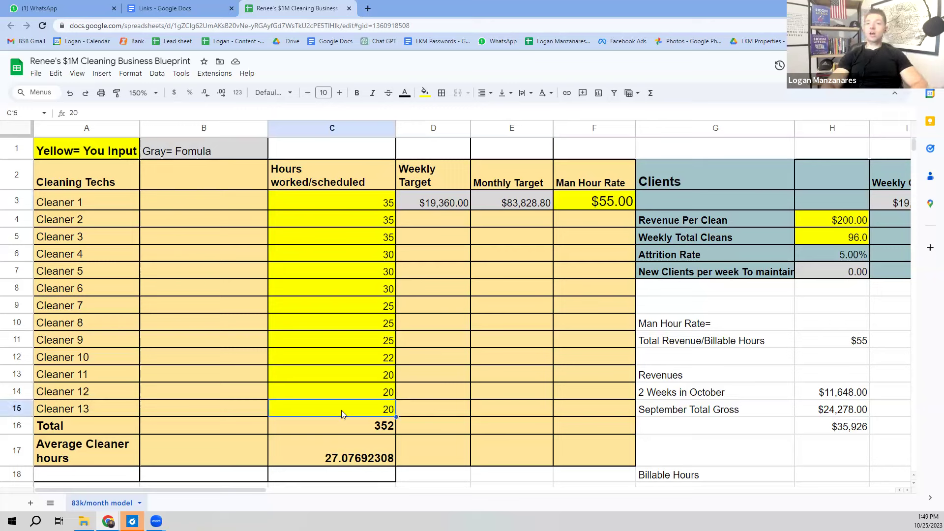
{"action": "key", "text": "Down"}
{"action": "key", "text": "Down"}
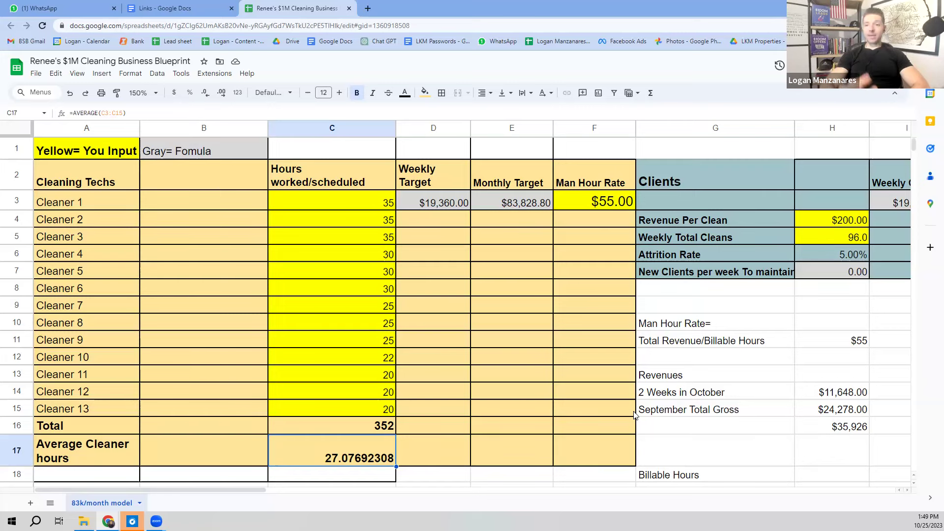
Step: Add the heading "Avg Cleaners Hours" in C19, below the cleaners' hours table
{"action": "left_click", "coordinate": [674, 454]}
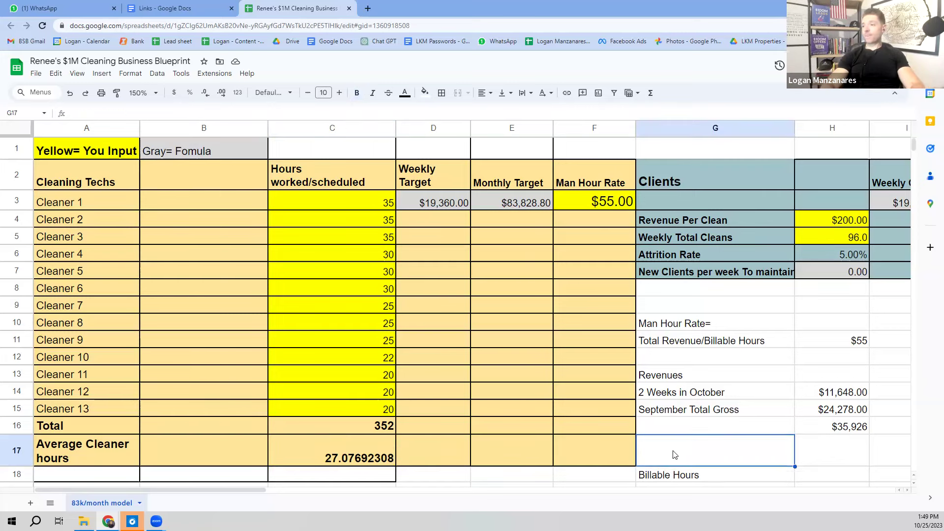
{"action": "key", "text": "Down"}
{"action": "key", "text": "Down"}
{"action": "key", "text": "Down"}
{"action": "key", "text": "Down"}
{"action": "key", "text": "Left"}
{"action": "key", "text": "Left"}
{"action": "key", "text": "Left"}
{"action": "key", "text": "Left"}
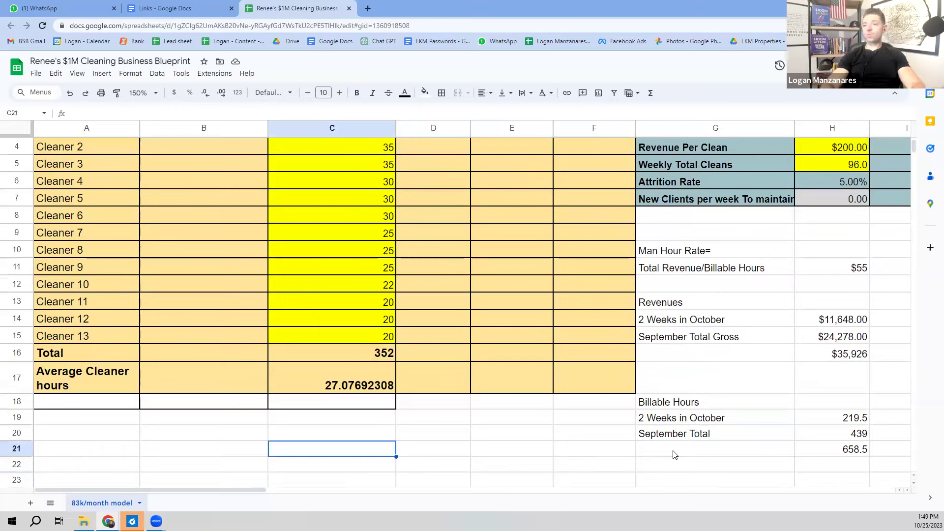
{"action": "key", "text": "Up"}
{"action": "key", "text": "Up"}
{"action": "type", "text": "Avg"}
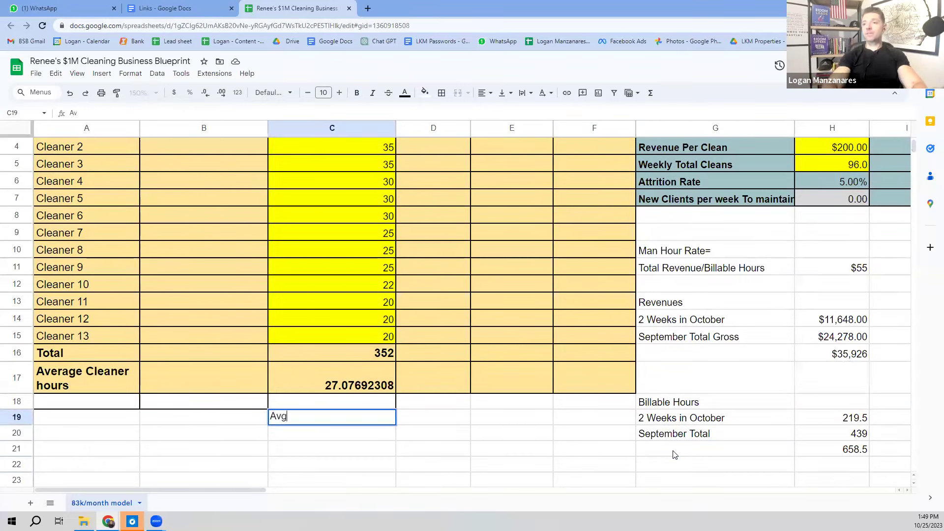
{"action": "type", "text": " Cleaners Hours"}
{"action": "key", "text": "Return"}
{"action": "key", "text": "Up"}
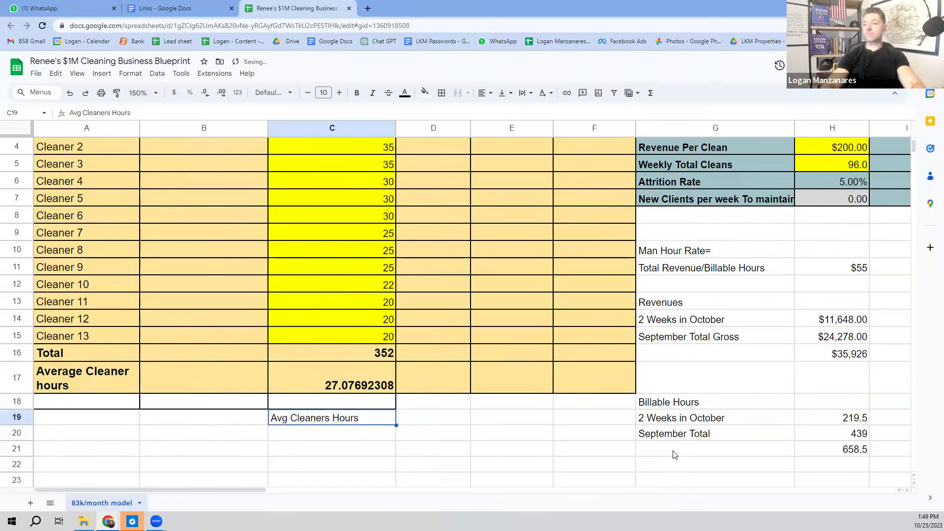
Step: Copy the labels "2 Weeks in October" and "September Total Gross" from G14:G15 to C20:C21
{"action": "key", "text": "Right"}
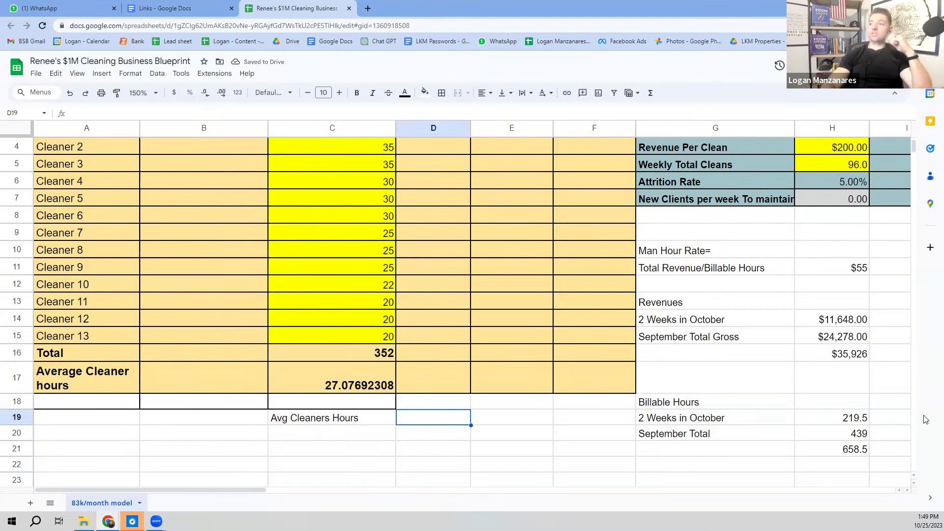
{"action": "key", "text": "Down"}
{"action": "key", "text": "Left"}
{"action": "key", "text": "Return"}
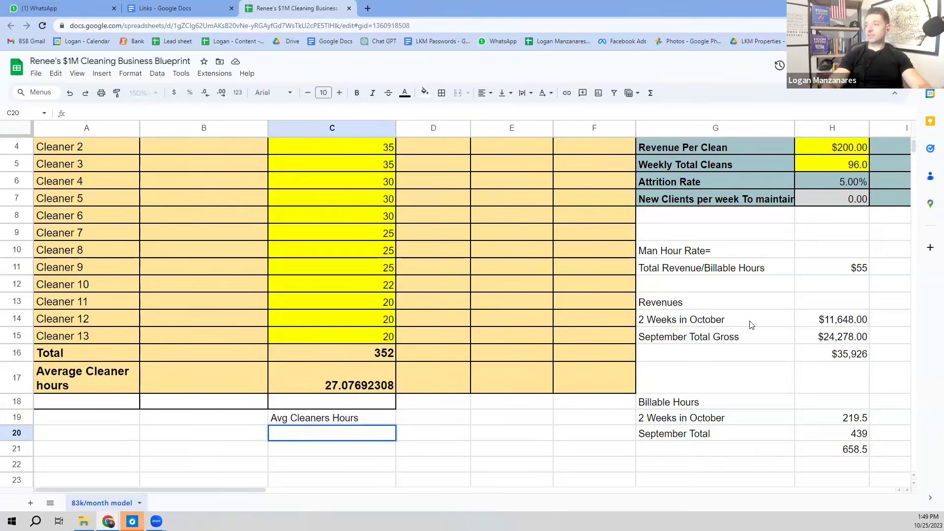
{"action": "left_click", "coordinate": [691, 323]}
{"action": "key", "text": "shift+Down"}
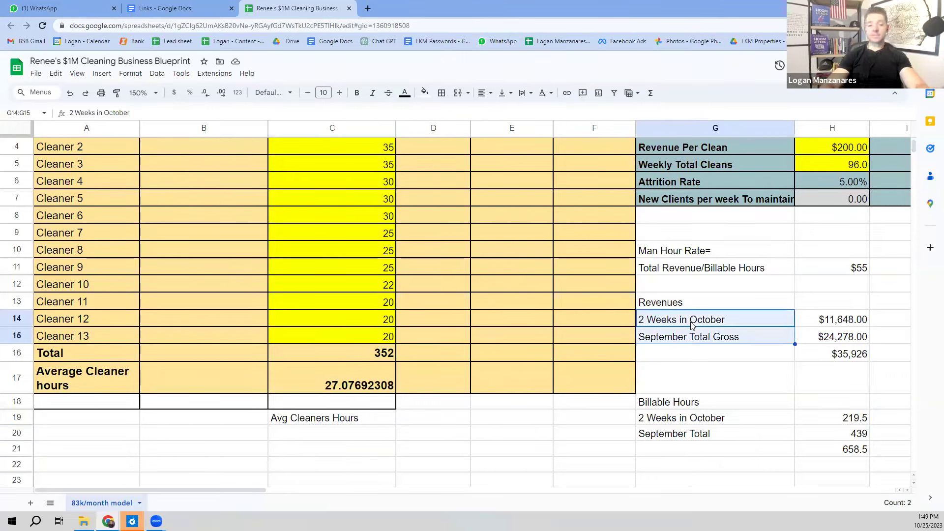
{"action": "key", "text": "ctrl+c"}
{"action": "key", "text": "Down"}
{"action": "key", "text": "Down"}
{"action": "key", "text": "Down"}
{"action": "key", "text": "Down"}
{"action": "key", "text": "Down"}
{"action": "key", "text": "Left"}
{"action": "key", "text": "Left"}
{"action": "key", "text": "Left"}
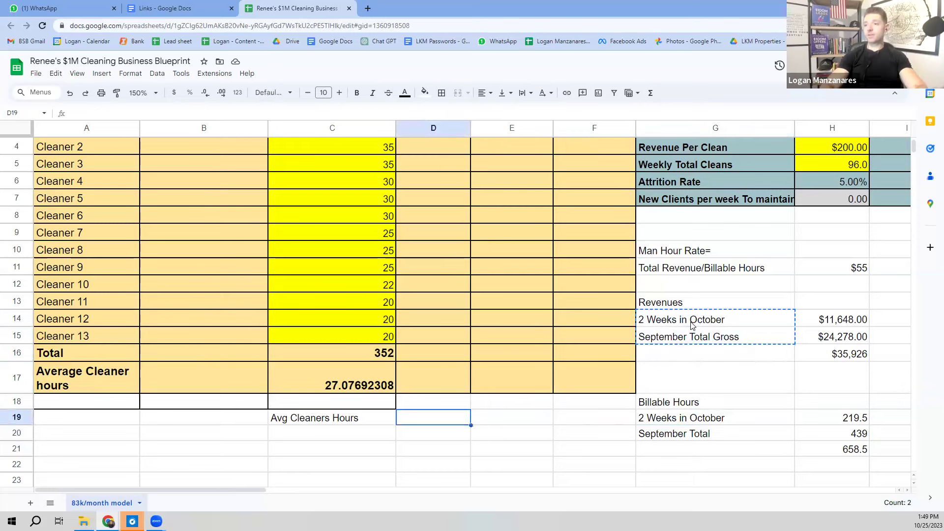
{"action": "key", "text": "Down"}
{"action": "key", "text": "Left"}
{"action": "key", "text": "ctrl+v"}
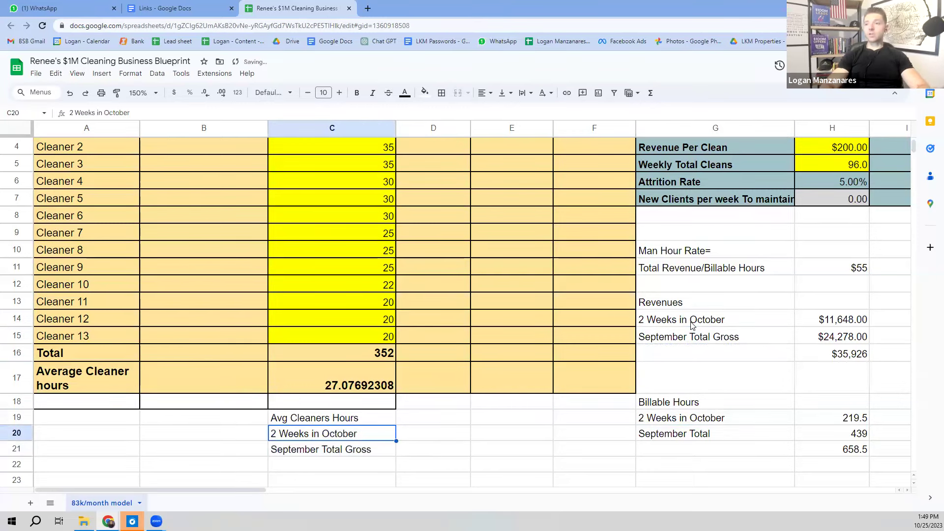
{"action": "key", "text": "Right"}
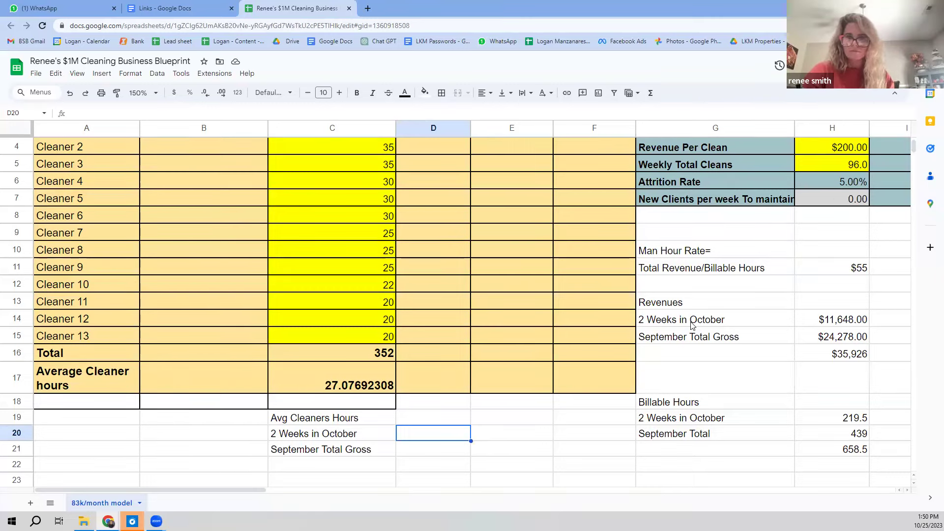
{"action": "key", "text": "Up"}
{"action": "key", "text": "Left"}
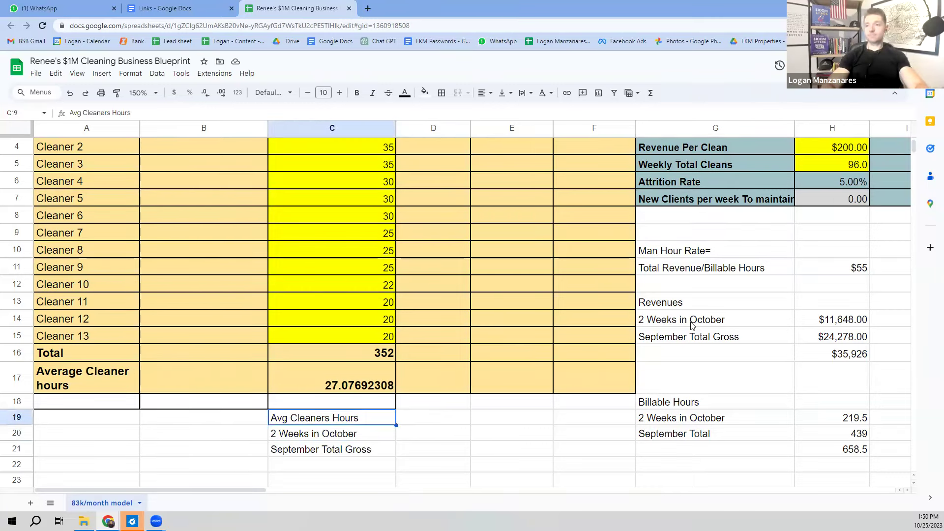
{"action": "key", "text": "Down"}
{"action": "key", "text": "Up"}
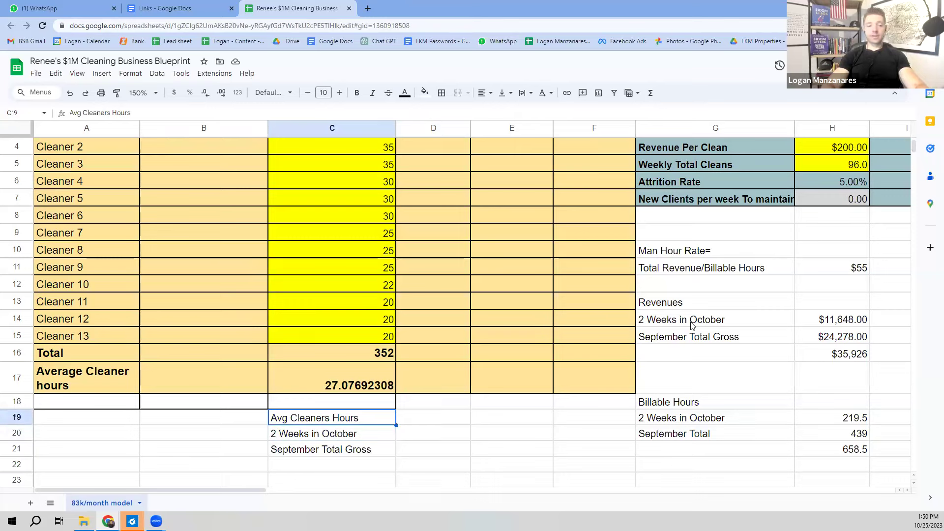
{"action": "key", "text": "Down"}
{"action": "key", "text": "Up"}
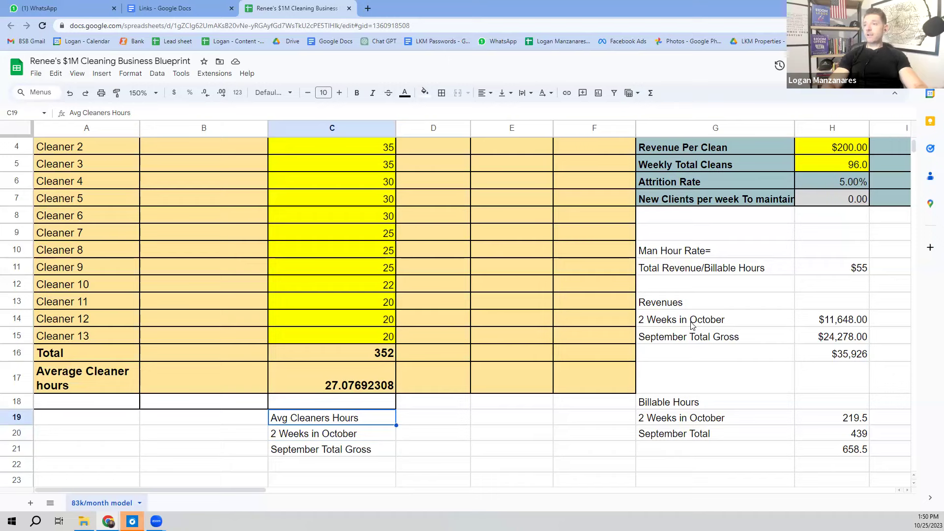
Step: Copy the two period labels in C20:C21 into the single cell C23
{"action": "key", "text": "Down"}
{"action": "key", "text": "shift+Down"}
{"action": "key", "text": "Down"}
{"action": "key", "text": "Down"}
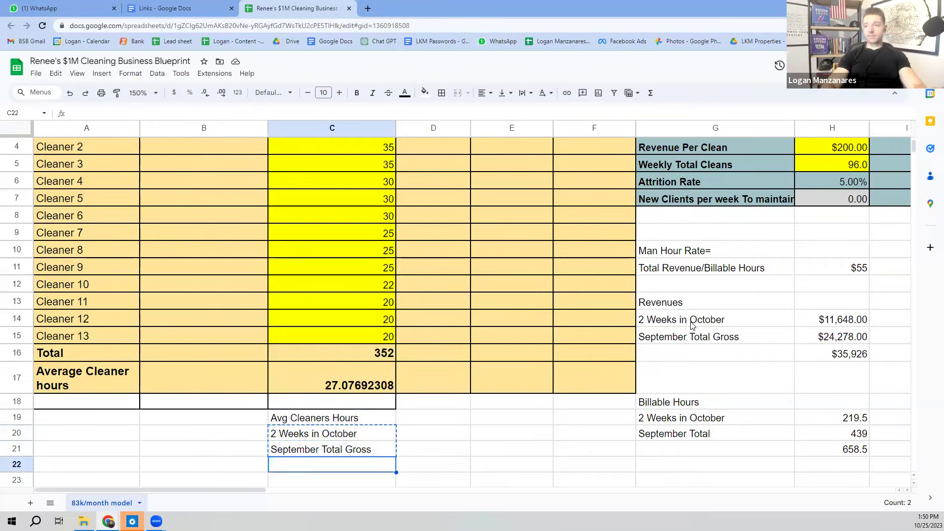
{"action": "scroll", "coordinate": [691, 325], "scroll_direction": "down", "scroll_amount": 1}
{"action": "key", "text": "ctrl+Down"}
{"action": "key", "text": "Up"}
{"action": "key", "text": "Up"}
{"action": "key", "text": "Up"}
{"action": "key", "text": "Up"}
{"action": "key", "text": "Up"}
{"action": "key", "text": "Up"}
{"action": "key", "text": "Up"}
{"action": "key", "text": "Up"}
{"action": "key", "text": "Up"}
{"action": "key", "text": "Up"}
{"action": "key", "text": "Up"}
{"action": "key", "text": "Up"}
{"action": "key", "text": "Up"}
{"action": "key", "text": "Up"}
{"action": "key", "text": "Up"}
{"action": "key", "text": "Up"}
{"action": "key", "text": "Up"}
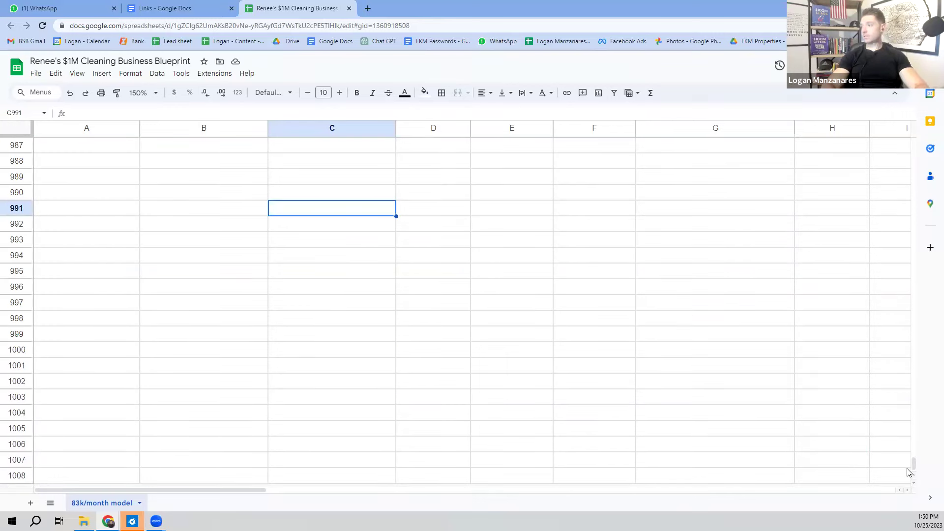
{"action": "left_click_drag", "start_coordinate": [912, 465], "coordinate": [912, 147]}
{"action": "double_click", "coordinate": [351, 395]}
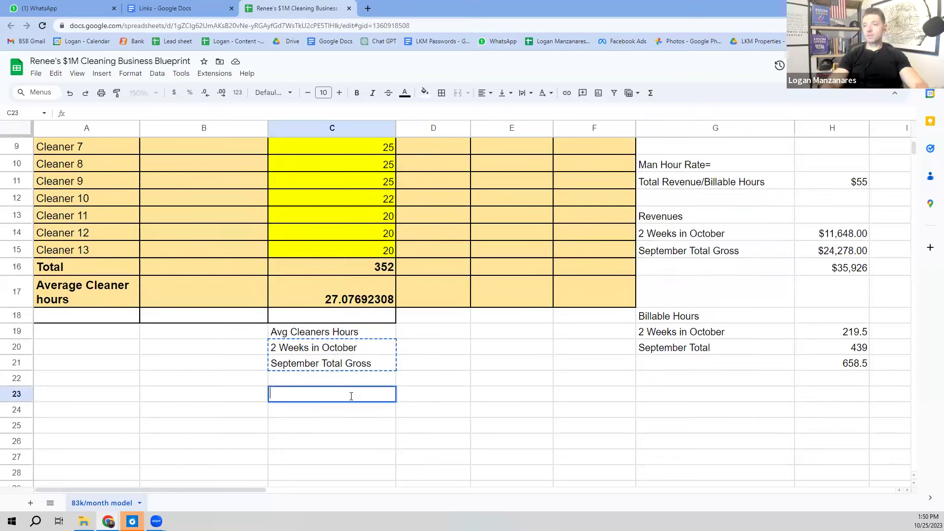
{"action": "key", "text": "ctrl+v"}
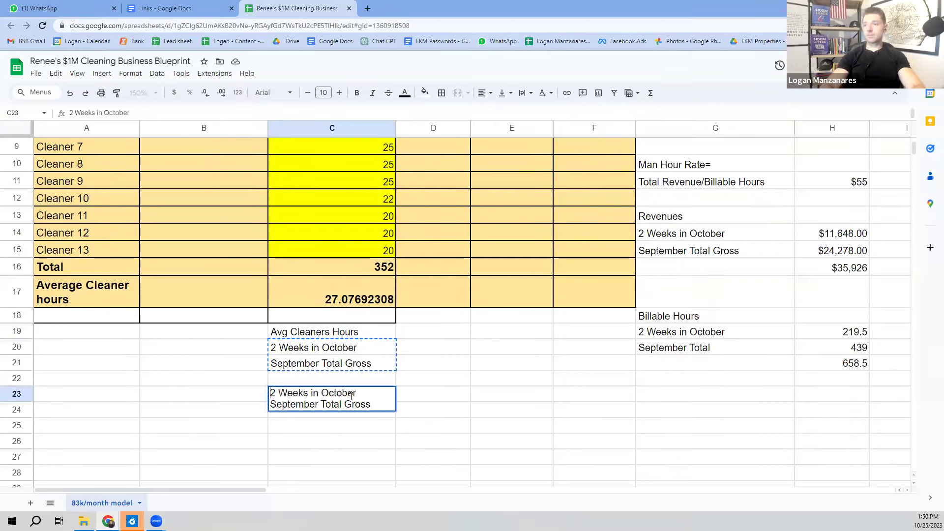
{"action": "key", "text": "Return"}
Step: Clear the period labels from C20 and C21 under the "Avg Cleaners Hours" heading
{"action": "key", "text": "Up"}
{"action": "key", "text": "Up"}
{"action": "key", "text": "Up"}
{"action": "key", "text": "Up"}
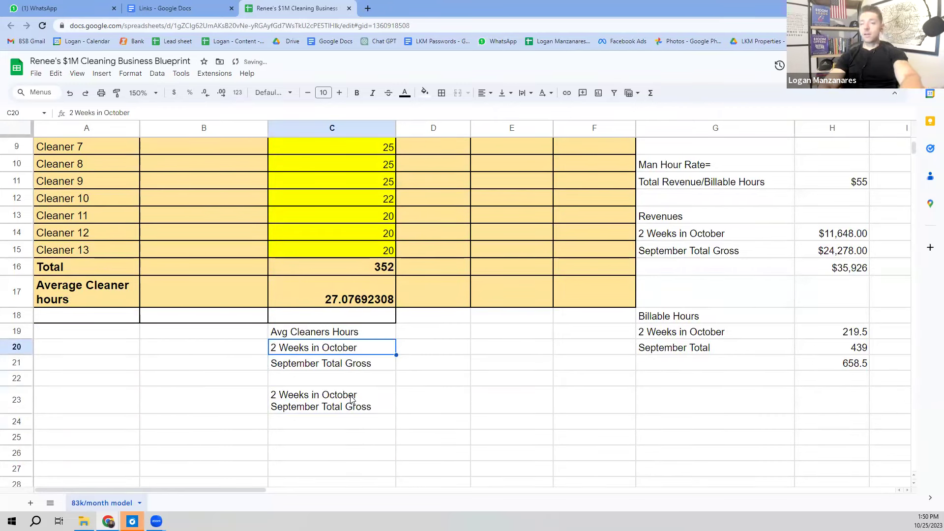
{"action": "key", "text": "Delete"}
{"action": "key", "text": "Down"}
{"action": "key", "text": "Delete"}
{"action": "key", "text": "Up"}
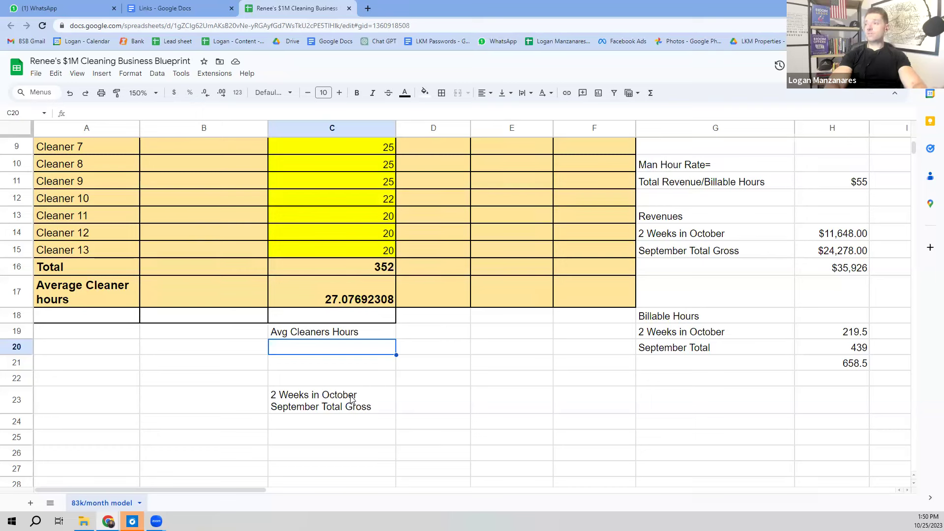
Step: Enter the formula description "BIllable Hours/# of cleaners" in C20 and select the period labels in C23
{"action": "type", "text": "BIl"}
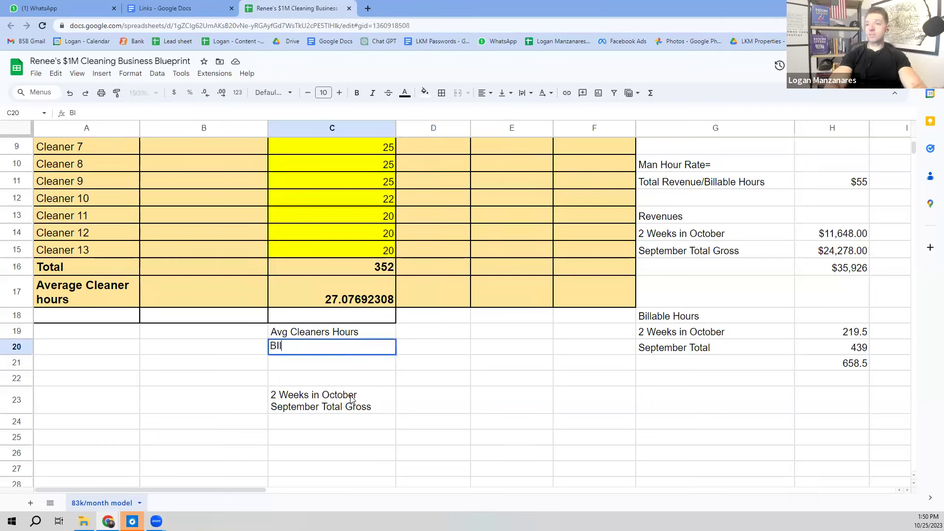
{"action": "type", "text": "lable Hours"}
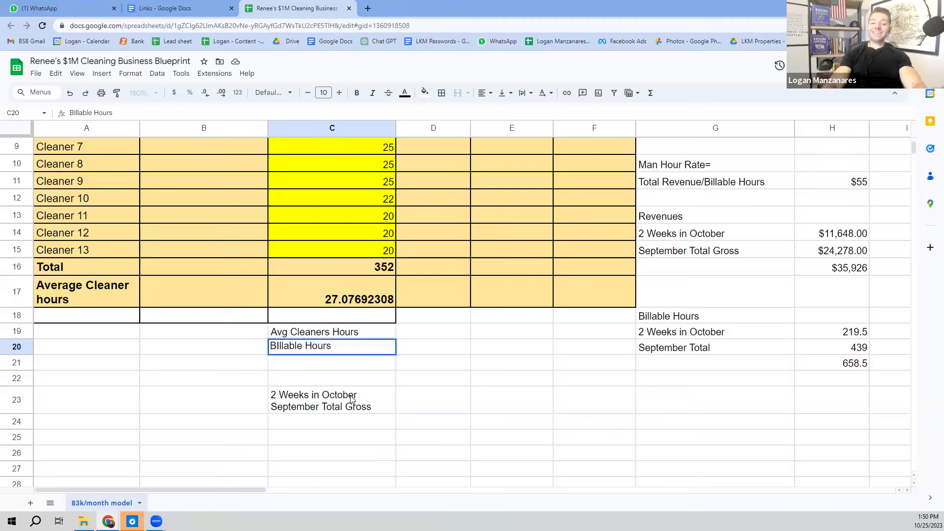
{"action": "type", "text": "/"}
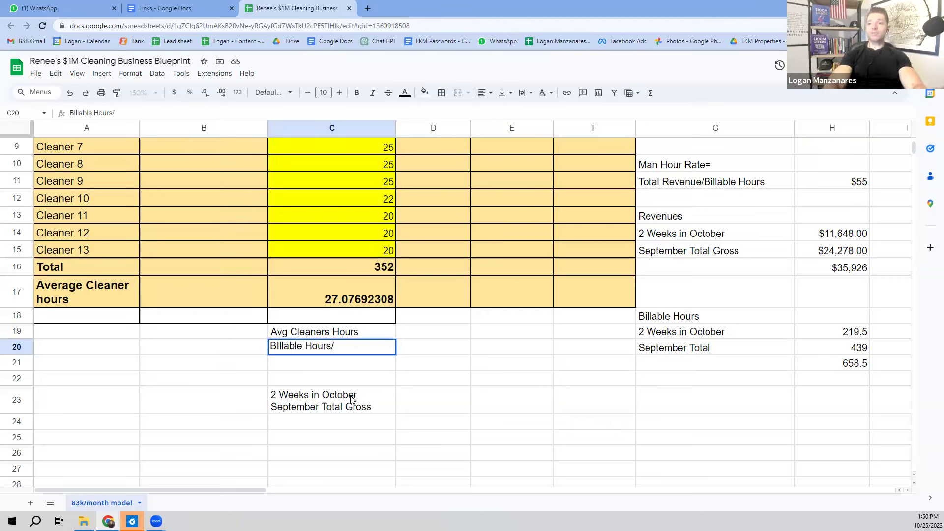
{"action": "type", "text": "# of cleaners"}
{"action": "key", "text": "Return"}
{"action": "left_click", "coordinate": [351, 399]}
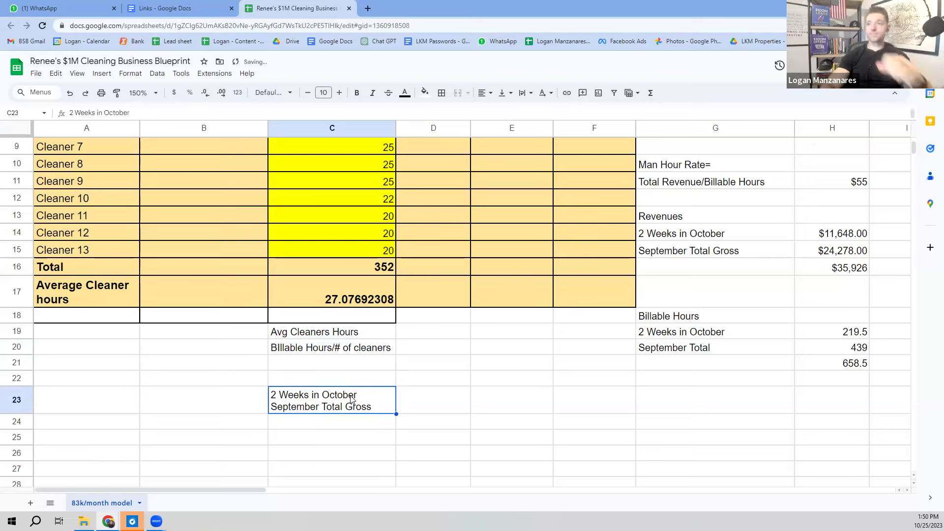
Step: Clear the combined period labels from C23 below the average cleaner hours formula description
{"action": "key", "text": "Up"}
{"action": "key", "text": "Up"}
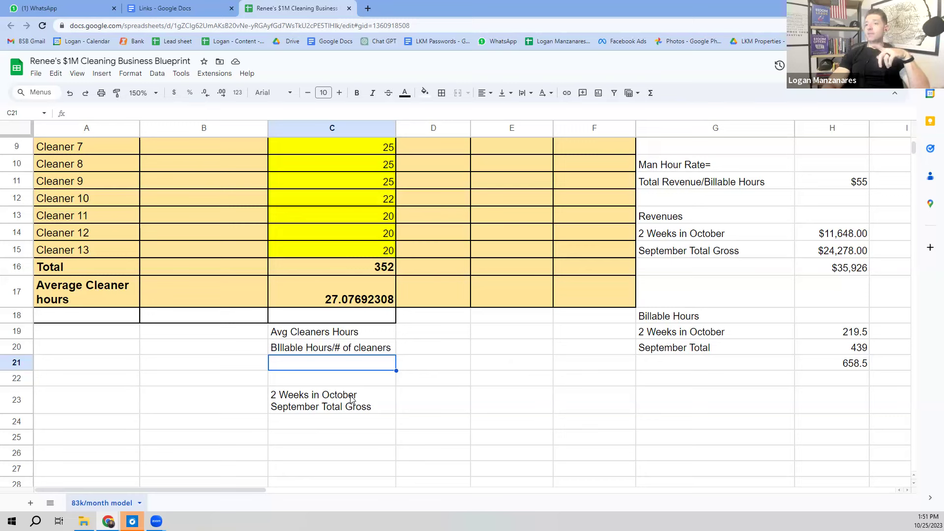
{"action": "left_click", "coordinate": [352, 400]}
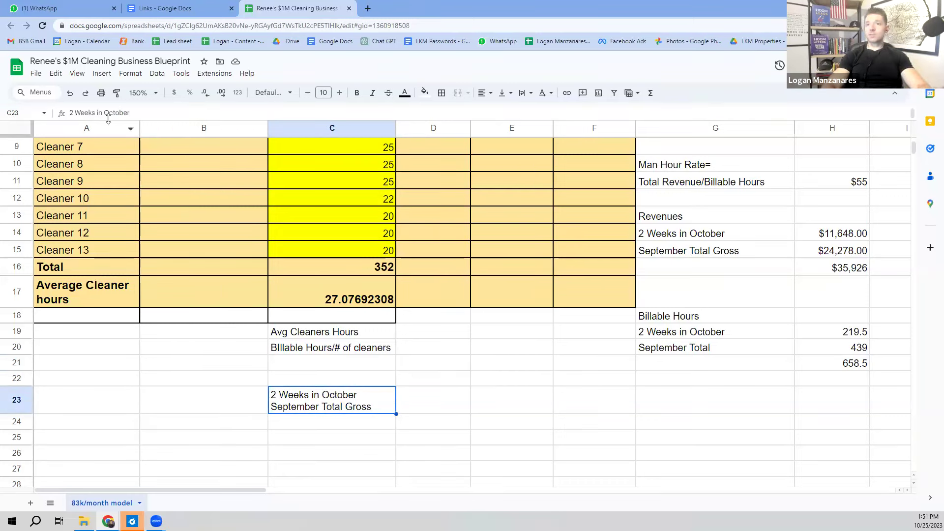
{"action": "left_click", "coordinate": [132, 113]}
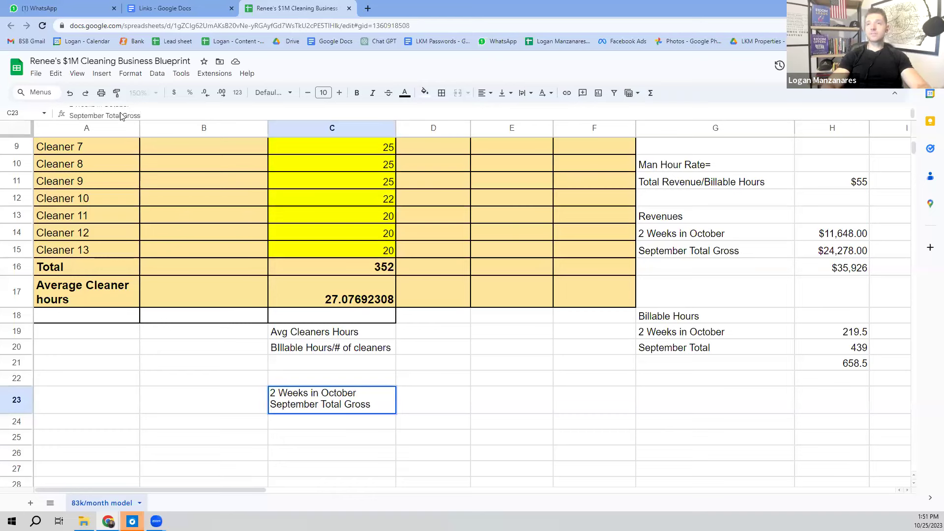
{"action": "triple_click", "coordinate": [123, 114]}
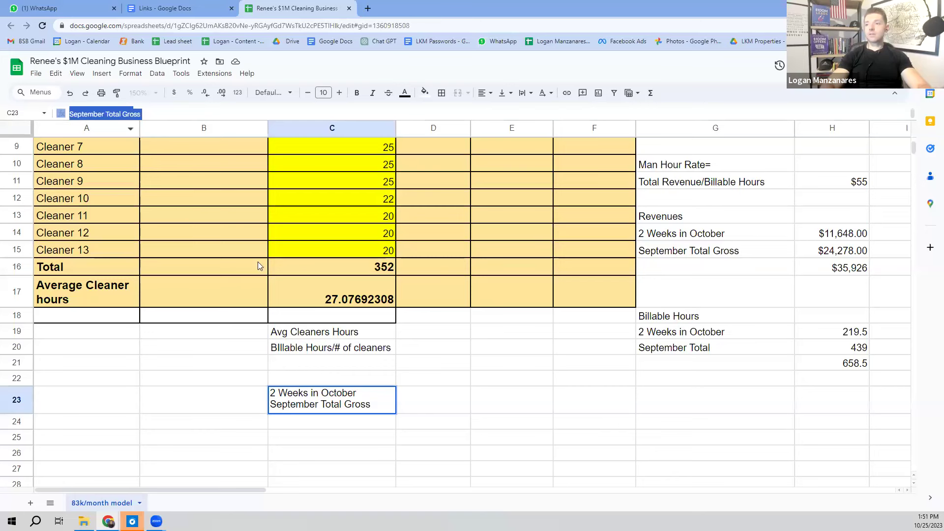
{"action": "left_click", "coordinate": [401, 404]}
{"action": "left_click", "coordinate": [332, 397]}
{"action": "key", "text": "Delete"}
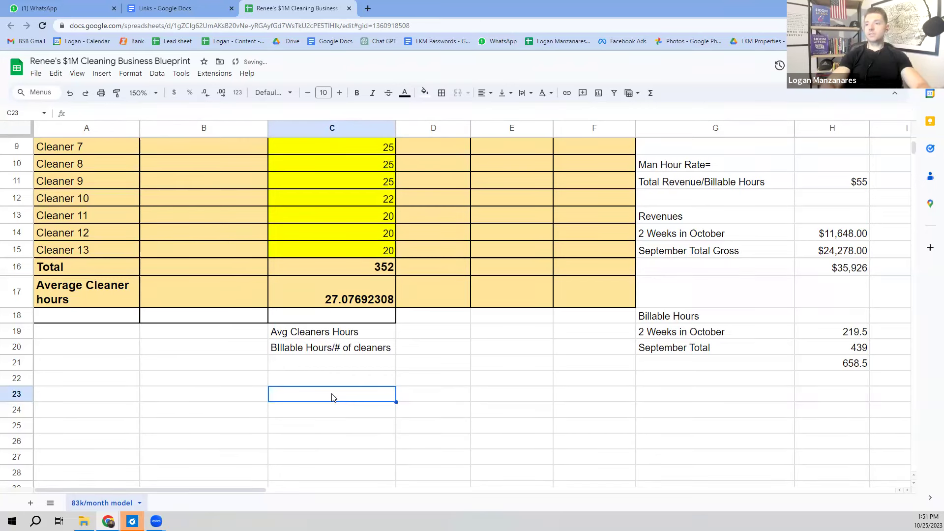
Step: Enter the period labels "2 Weeks in October" in C23 and "September total" in C24
{"action": "type", "text": "2 Weeks in C"}
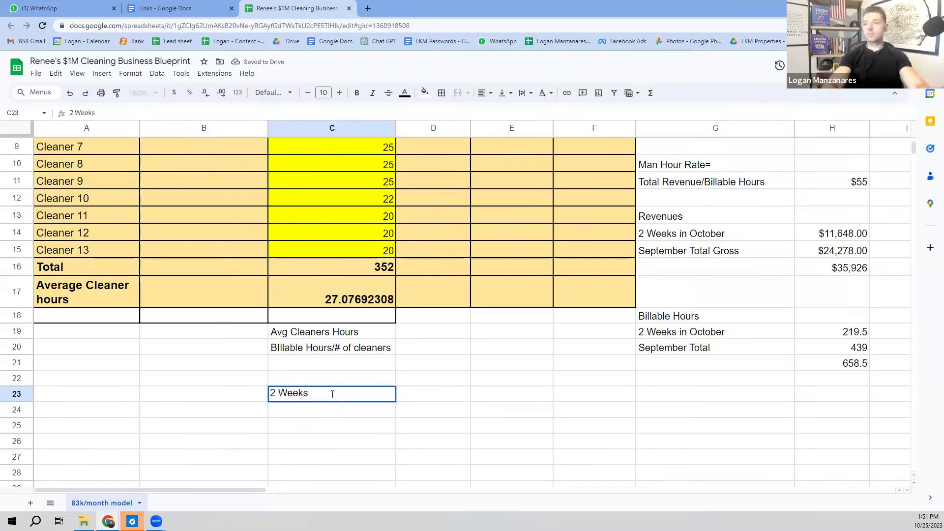
{"action": "key", "text": "BackSpace"}
{"action": "type", "text": "Octob"}
{"action": "key", "text": "BackSpace"}
{"action": "key", "text": "BackSpace"}
{"action": "key", "text": "BackSpace"}
{"action": "type", "text": "tober"}
{"action": "key", "text": "Return"}
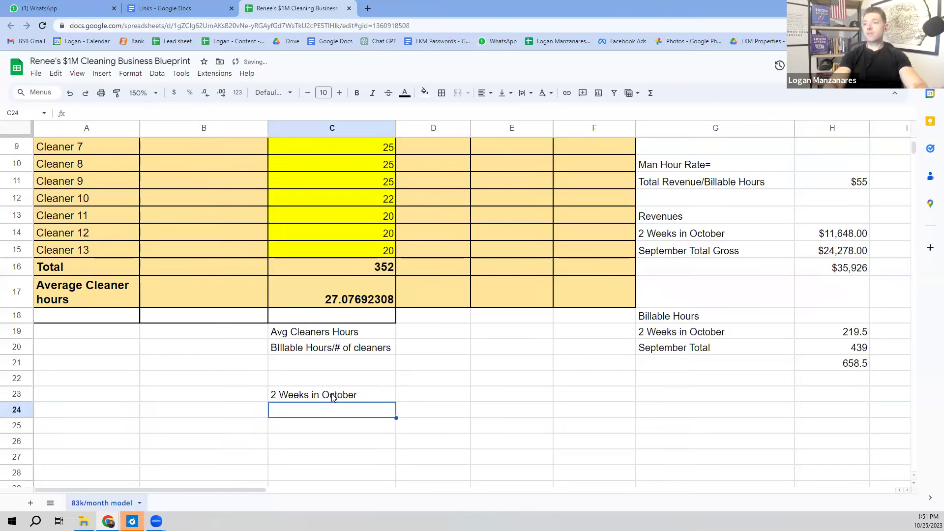
{"action": "type", "text": "Se"}
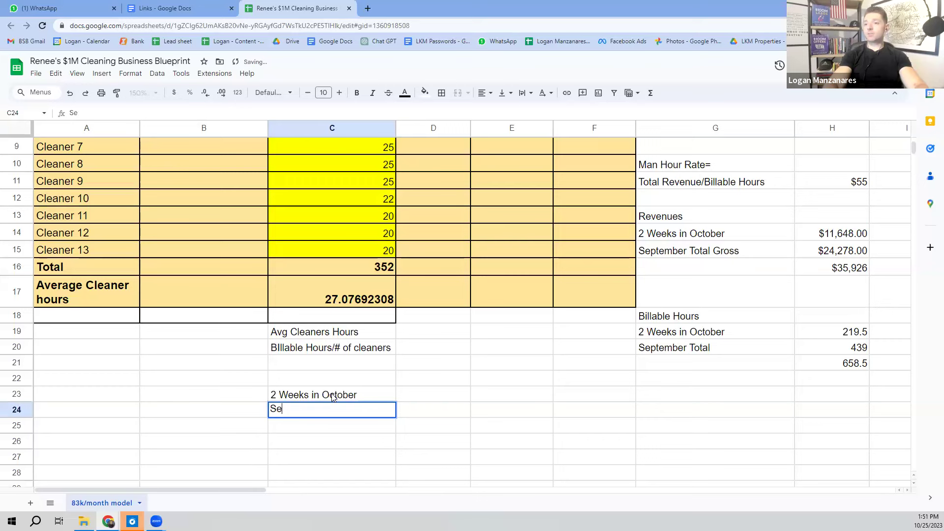
{"action": "type", "text": "ptember total"}
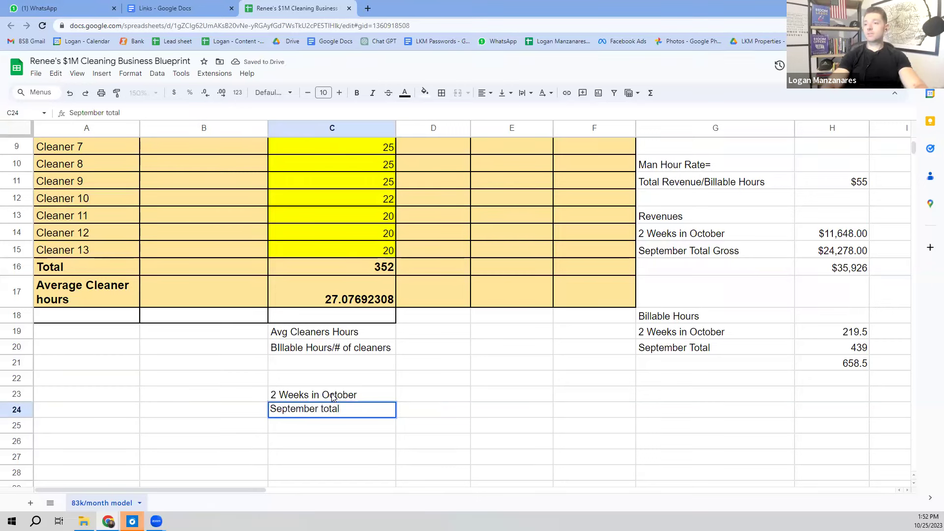
{"action": "key", "text": "Up"}
Step: Add the heading "Billable Hours" in C22 above the two period labels
{"action": "key", "text": "Up"}
{"action": "type", "text": "Billable Hour"}
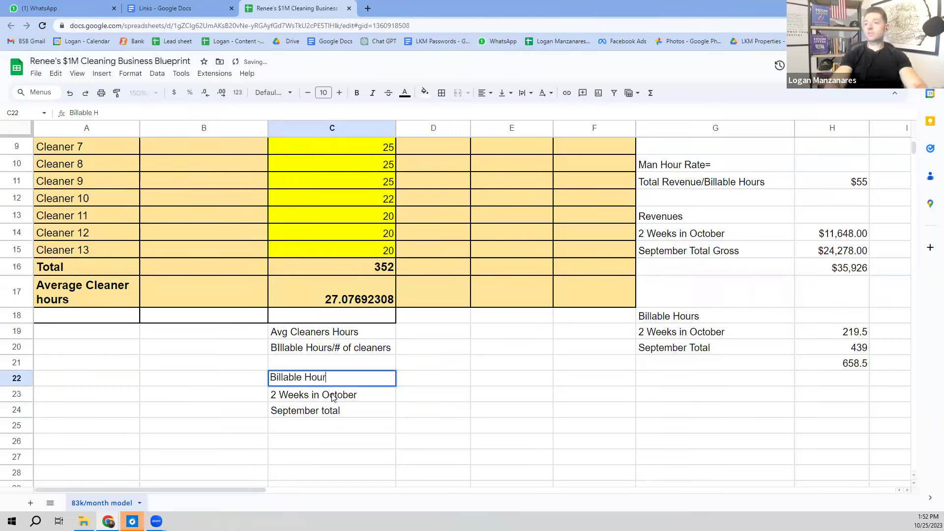
{"action": "type", "text": "s"}
{"action": "key", "text": "Return"}
{"action": "key", "text": "Up"}
{"action": "key", "text": "Right"}
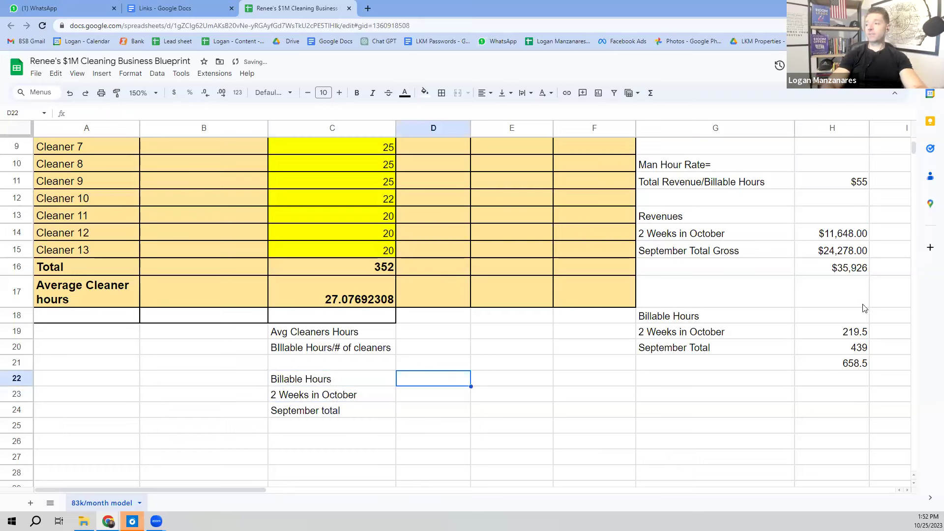
Step: Enter the billable hours 219.5 for the two October weeks in D23 and 439 for September in D24
{"action": "left_click", "coordinate": [446, 396]}
{"action": "type", "text": "219.5"}
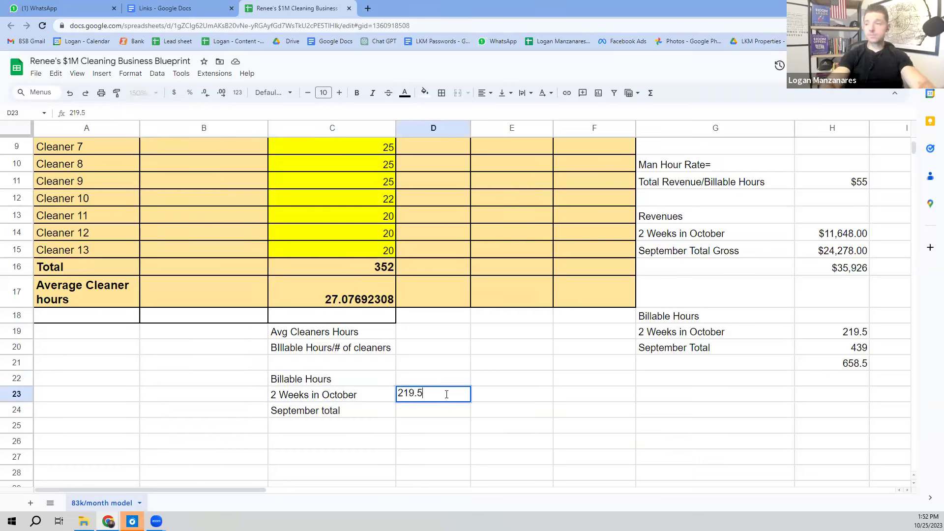
{"action": "key", "text": "Return"}
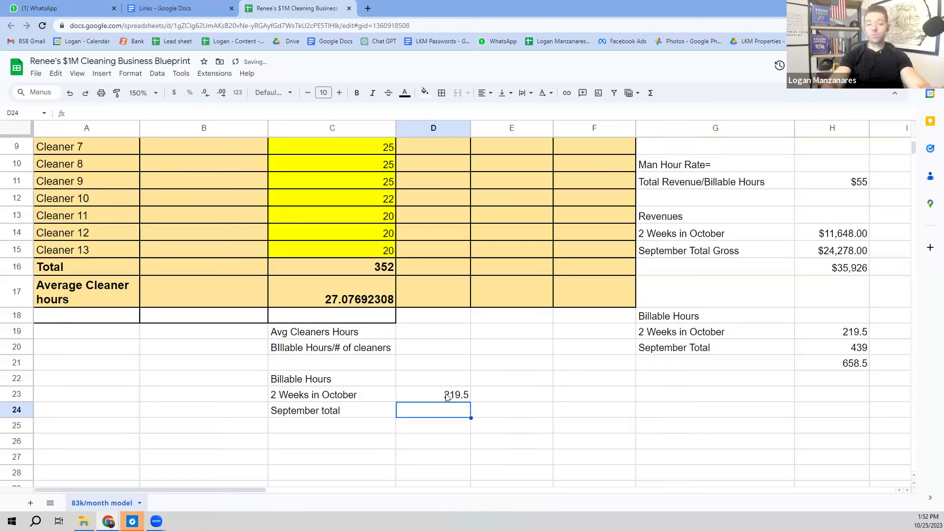
{"action": "type", "text": "439"}
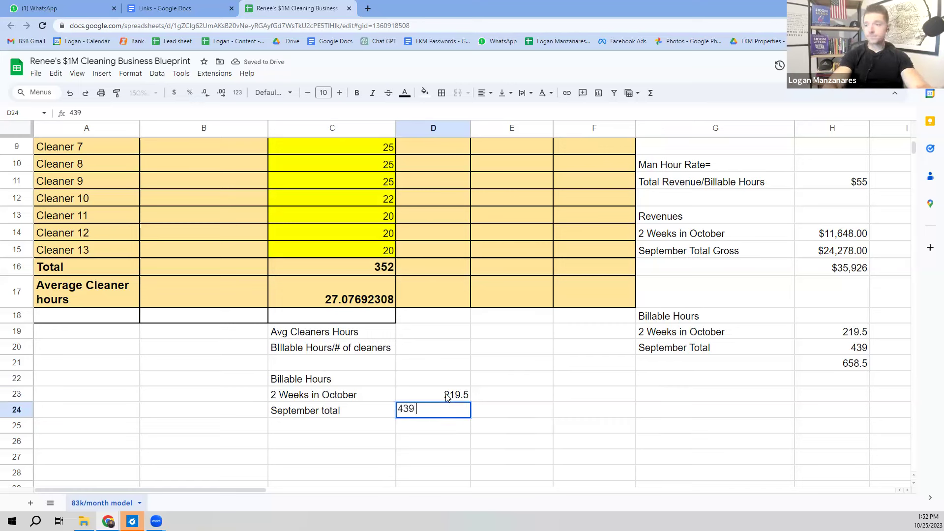
{"action": "key", "text": "Return"}
Step: Add the label "# of Cleaners" in C26 and enter 6 beside it in D26
{"action": "key", "text": "Left"}
{"action": "key", "text": "Down"}
{"action": "type", "text": "# of Cleaner"}
{"action": "key", "text": "BackSpace"}
{"action": "key", "text": "BackSpace"}
{"action": "type", "text": "ers"}
{"action": "key", "text": "Return"}
{"action": "key", "text": "Up"}
{"action": "key", "text": "Right"}
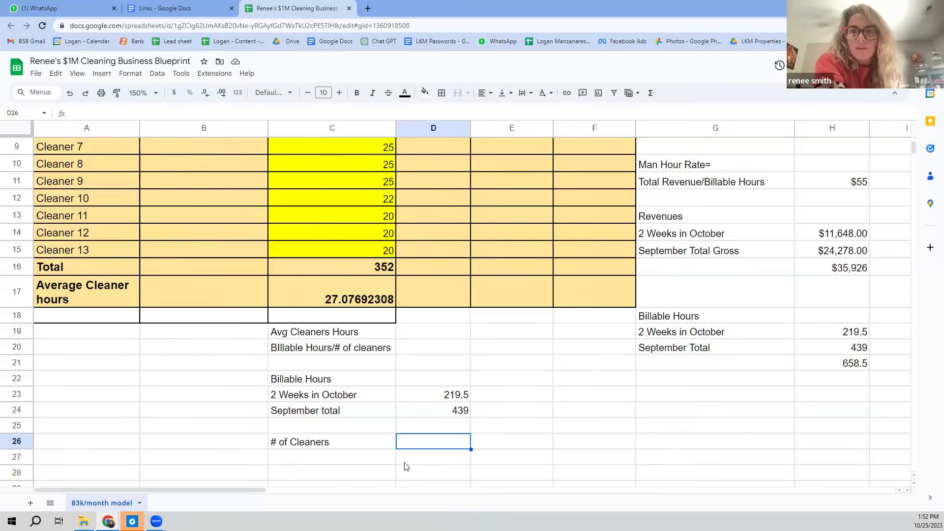
{"action": "type", "text": "6"}
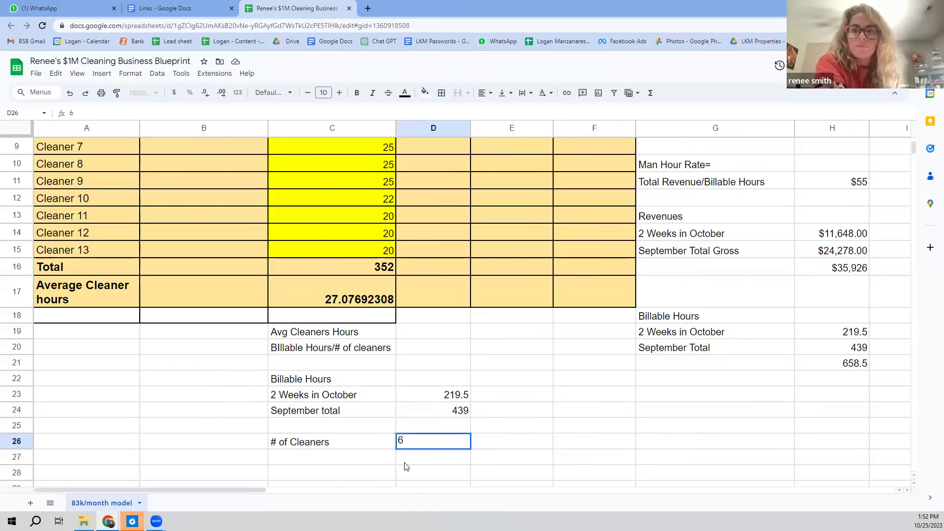
{"action": "key", "text": "Return"}
Step: Enter the label "September" in C27 and its cleaner count of 8 in D27
{"action": "key", "text": "Left"}
{"action": "type", "text": "September"}
{"action": "key", "text": "Return"}
{"action": "key", "text": "Up"}
{"action": "key", "text": "Right"}
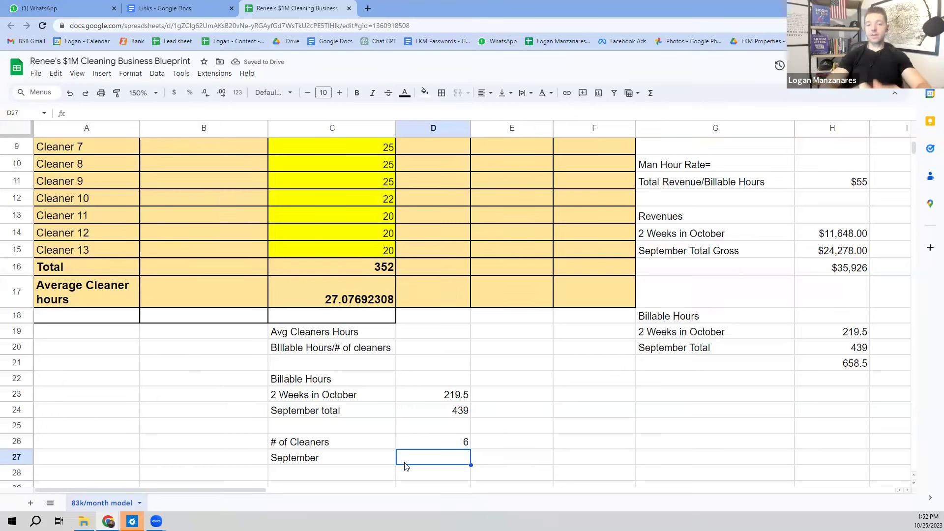
{"action": "type", "text": "8"}
{"action": "key", "text": "Return"}
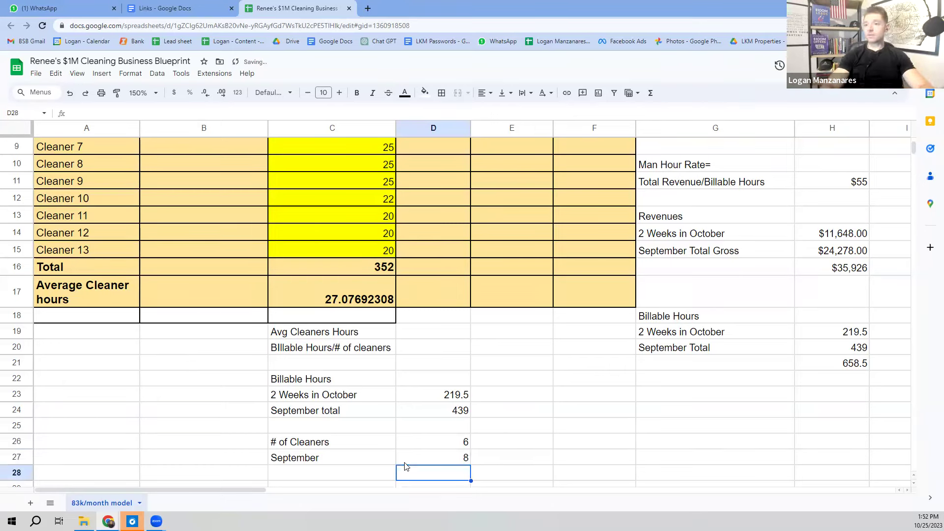
Step: Enter the label "September total" in C28 under the cleaner count rows
{"action": "key", "text": "Up"}
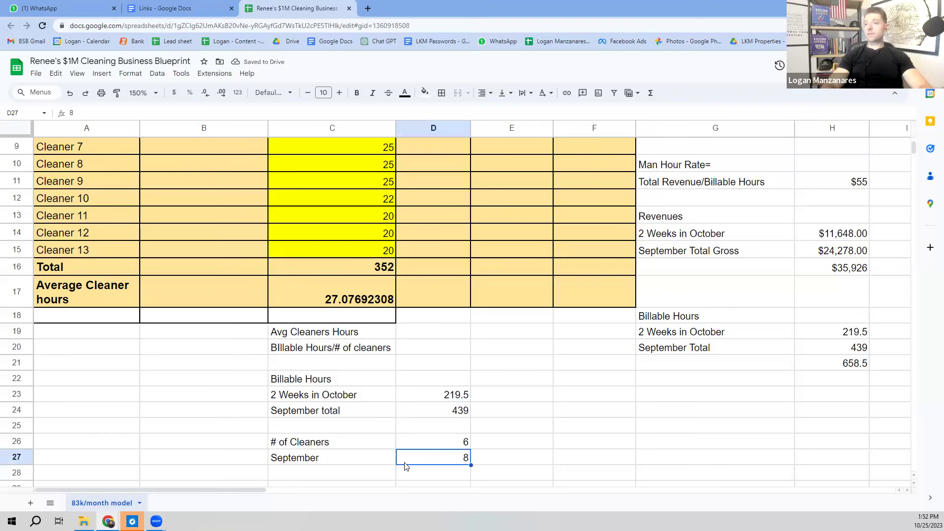
{"action": "key", "text": "Left"}
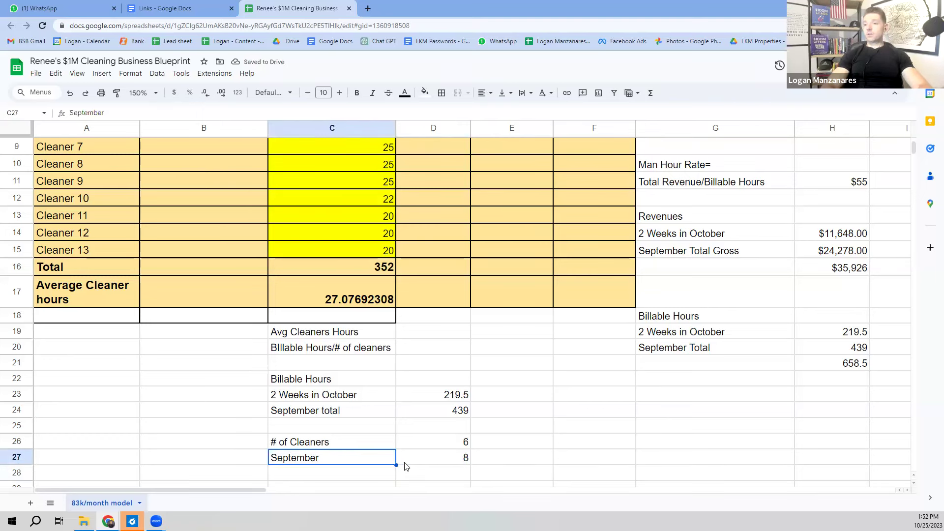
{"action": "key", "text": "Up"}
{"action": "key", "text": "Down"}
{"action": "key", "text": "Down"}
{"action": "type", "text": "September total"}
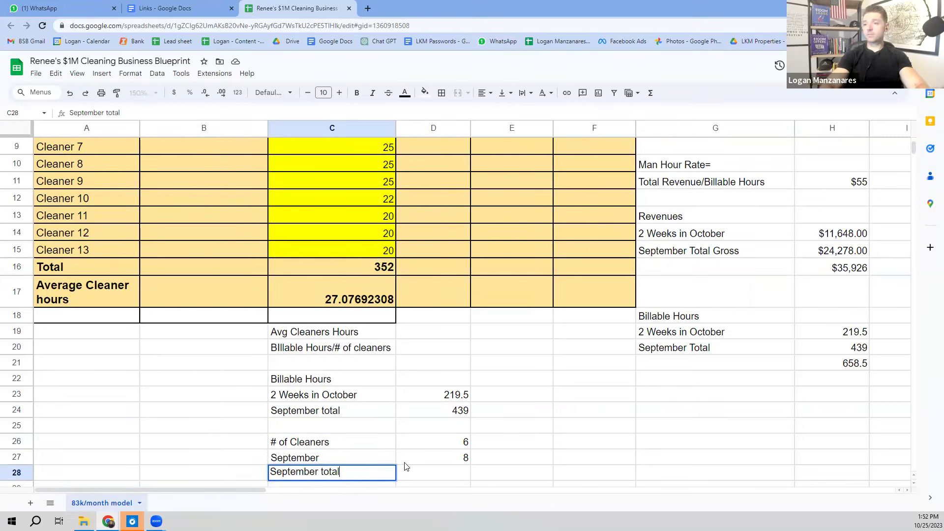
Step: Move the cleaner counts down one row, placing 8 in D28 and 6 in D27
{"action": "left_click", "coordinate": [405, 462]}
{"action": "key", "text": "ctrl+x"}
{"action": "key", "text": "Down"}
{"action": "key", "text": "ctrl+v"}
{"action": "key", "text": "Up"}
{"action": "key", "text": "Up"}
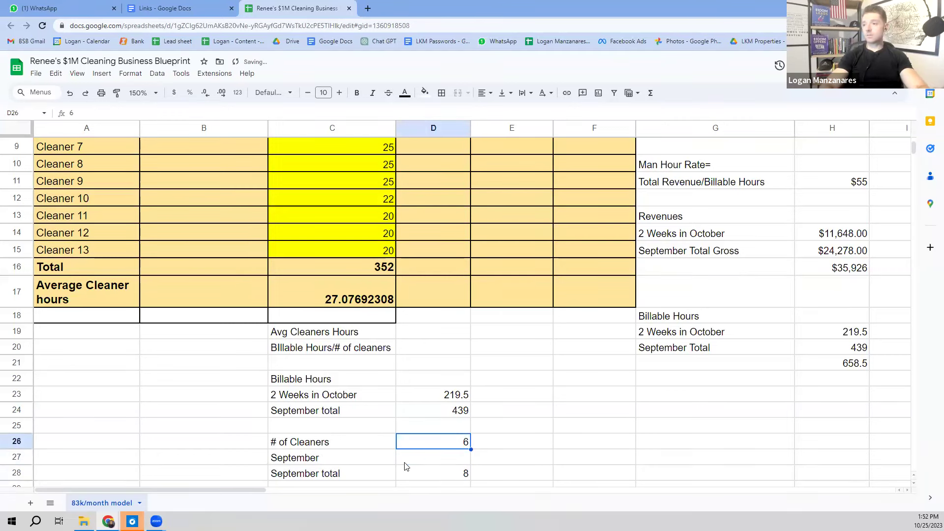
{"action": "key", "text": "Down"}
{"action": "key", "text": "Up"}
{"action": "key", "text": "ctrl+x"}
{"action": "key", "text": "Down"}
{"action": "key", "text": "ctrl+v"}
Step: Replace the "September" label in C27 with "2 weeks in October"
{"action": "key", "text": "Left"}
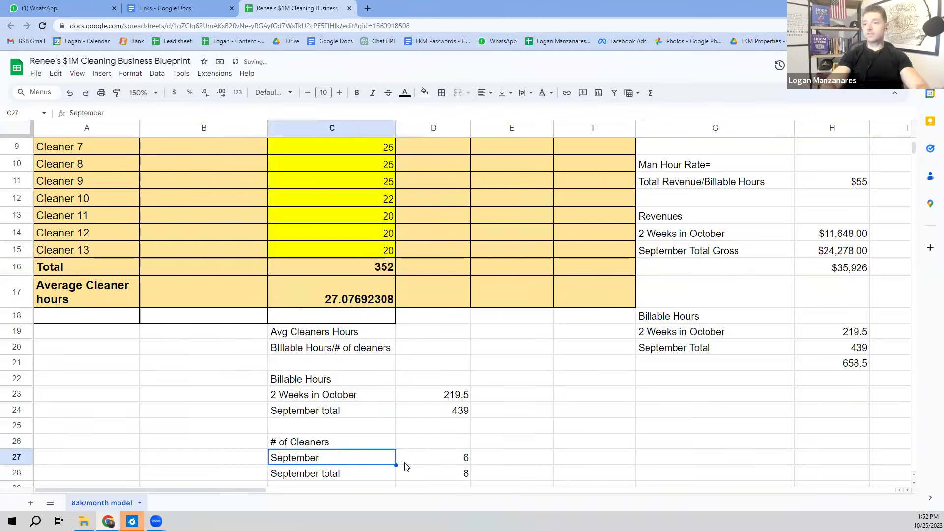
{"action": "type", "text": "2 weeks in OCtober"}
{"action": "key", "text": "BackSpace"}
{"action": "key", "text": "BackSpace"}
{"action": "key", "text": "BackSpace"}
{"action": "key", "text": "BackSpace"}
{"action": "key", "text": "BackSpace"}
{"action": "key", "text": "BackSpace"}
{"action": "type", "text": "cotober"}
{"action": "key", "text": "Return"}
{"action": "key", "text": "Return"}
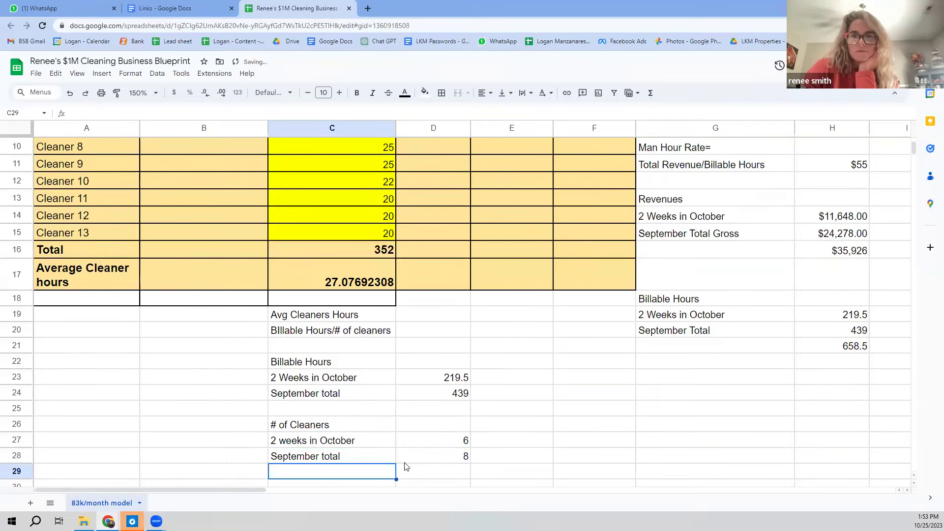
Step: Review the cleaner counts and billable hours entered in column D for both periods
{"action": "left_click", "coordinate": [405, 466]}
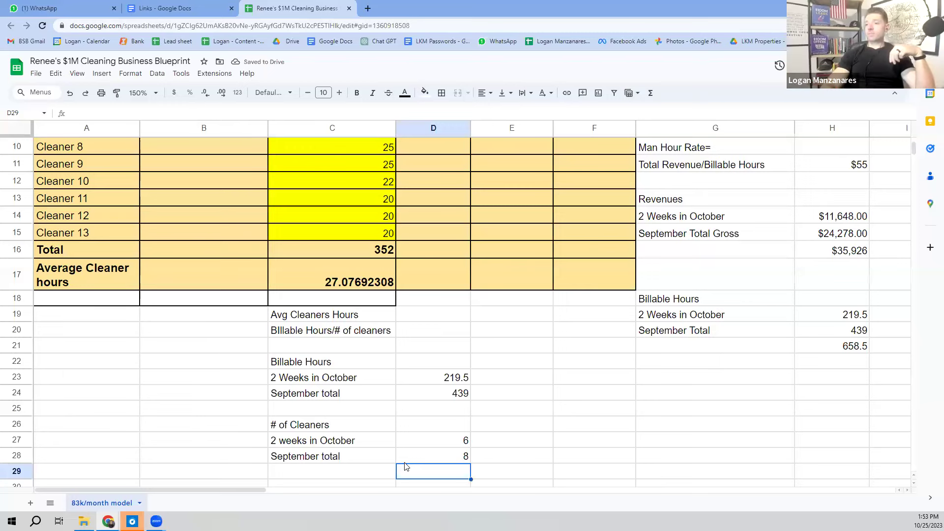
{"action": "key", "text": "Up"}
{"action": "key", "text": "Up"}
{"action": "key", "text": "Up"}
{"action": "key", "text": "Up"}
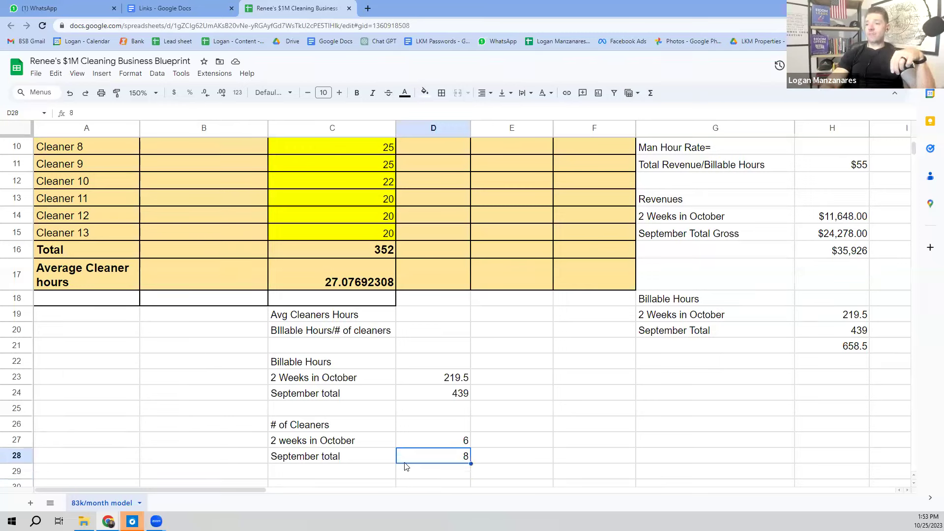
{"action": "key", "text": "Up"}
{"action": "key", "text": "Up"}
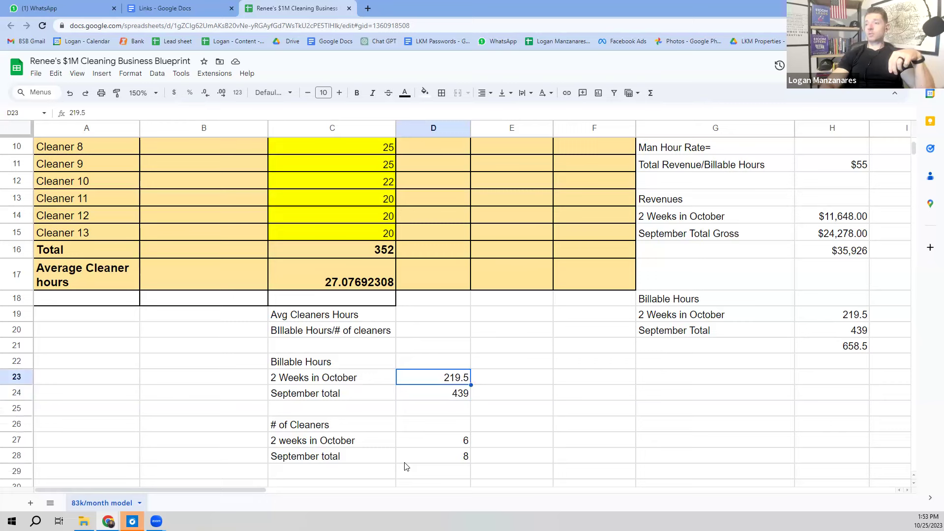
Step: Move the "# of Cleaners" block with its labels and counts down one row to C27:D29
{"action": "key", "text": "Down"}
{"action": "key", "text": "Down"}
{"action": "key", "text": "Down"}
{"action": "key", "text": "shift+Down"}
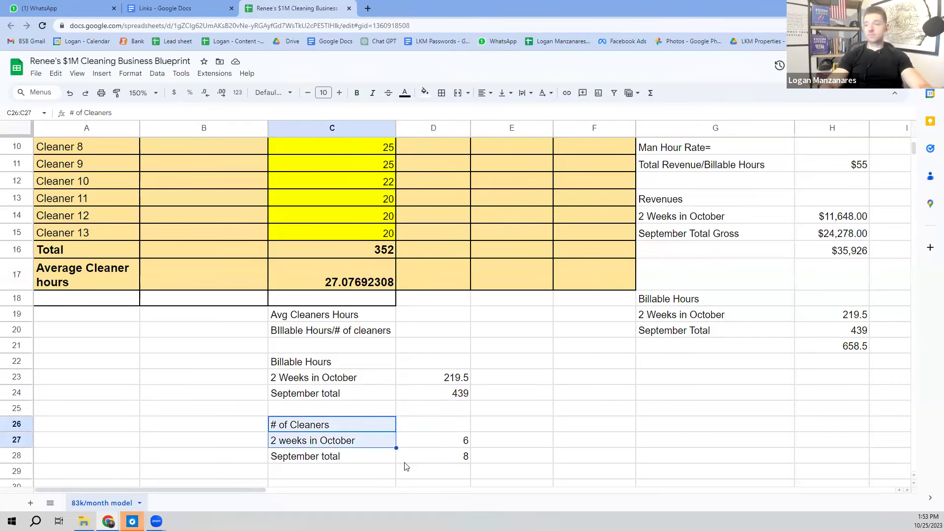
{"action": "key", "text": "shift+Down"}
{"action": "key", "text": "shift+Right"}
{"action": "key", "text": "ctrl+c"}
{"action": "key", "text": "Down"}
{"action": "key", "text": "ctrl+v"}
Step: Examine the billable hours in D23:D24 against the cleaner counts in D28:D29 for October and September
{"action": "key", "text": "Up"}
{"action": "key", "text": "Up"}
{"action": "key", "text": "Up"}
{"action": "key", "text": "Up"}
{"action": "key", "text": "Up"}
{"action": "key", "text": "Down"}
{"action": "key", "text": "Down"}
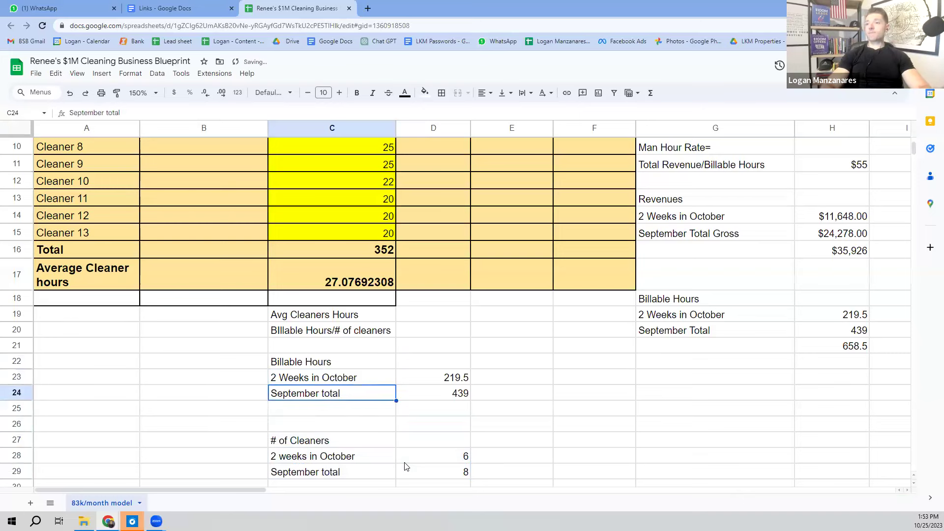
{"action": "key", "text": "Down"}
{"action": "key", "text": "Right"}
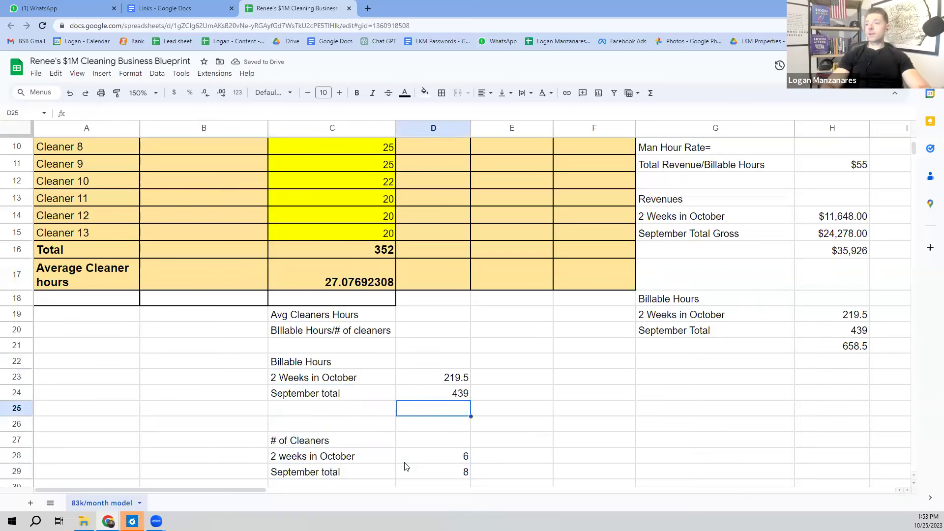
{"action": "key", "text": "Up"}
{"action": "key", "text": "Up"}
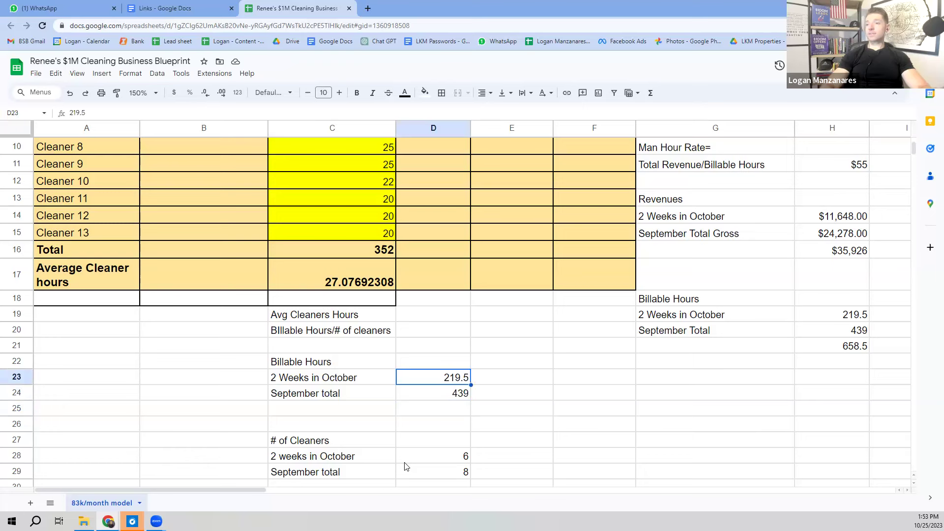
{"action": "key", "text": "Down"}
{"action": "key", "text": "Down"}
{"action": "key", "text": "Up"}
{"action": "key", "text": "Up"}
{"action": "key", "text": "Down"}
{"action": "key", "text": "Down"}
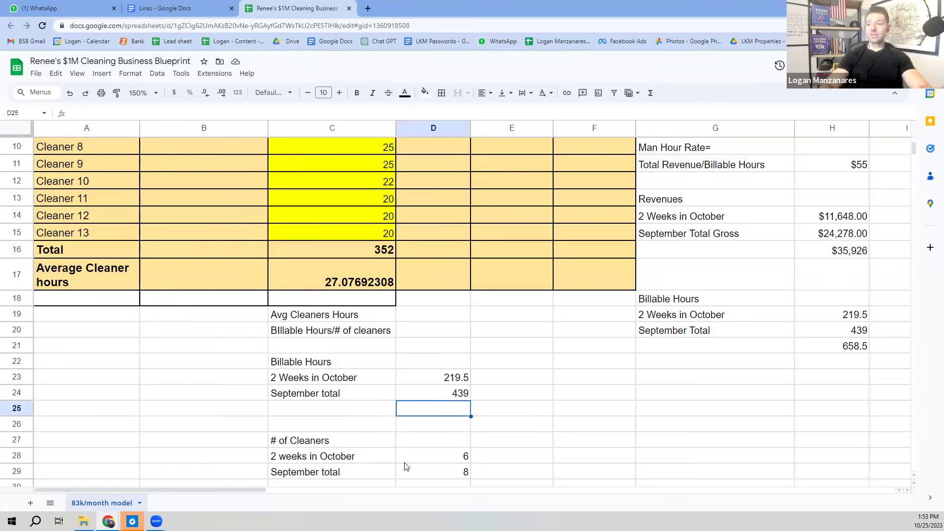
{"action": "key", "text": "Up"}
{"action": "key", "text": "Up"}
{"action": "key", "text": "Down"}
{"action": "key", "text": "Down"}
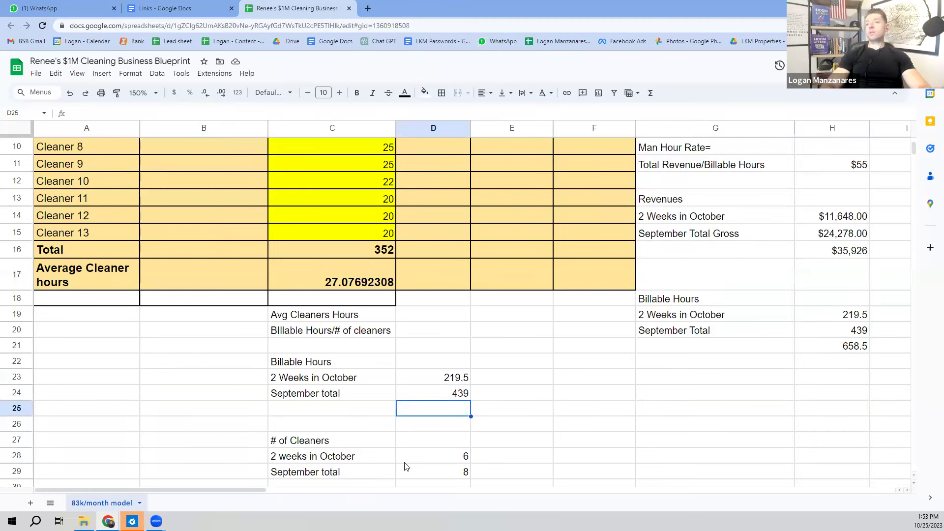
{"action": "key", "text": "Down"}
{"action": "key", "text": "Down"}
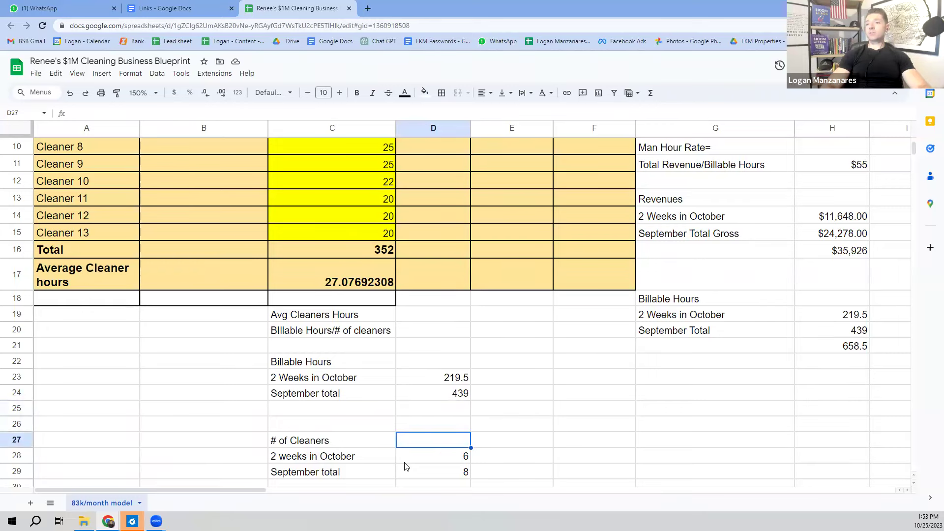
{"action": "key", "text": "Down"}
{"action": "key", "text": "Down"}
{"action": "key", "text": "Down"}
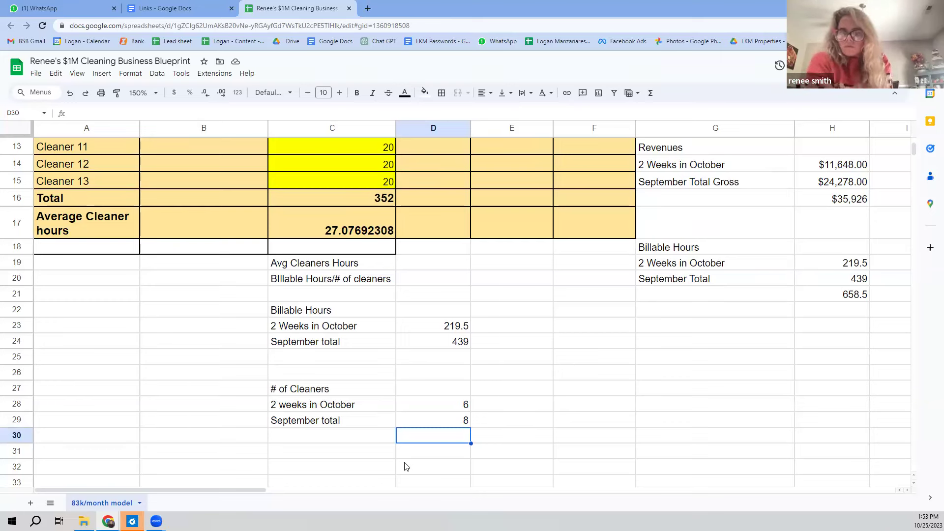
Step: Enter the weekly cleaner counts in D30 as the formula =8+8+8+8+6+6
{"action": "key", "text": "Up"}
{"action": "key", "text": "Up"}
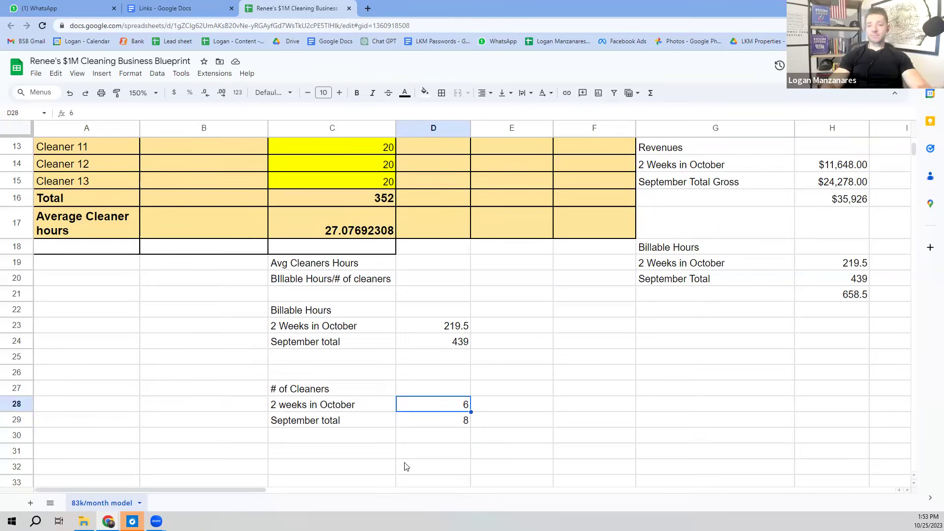
{"action": "key", "text": "Down"}
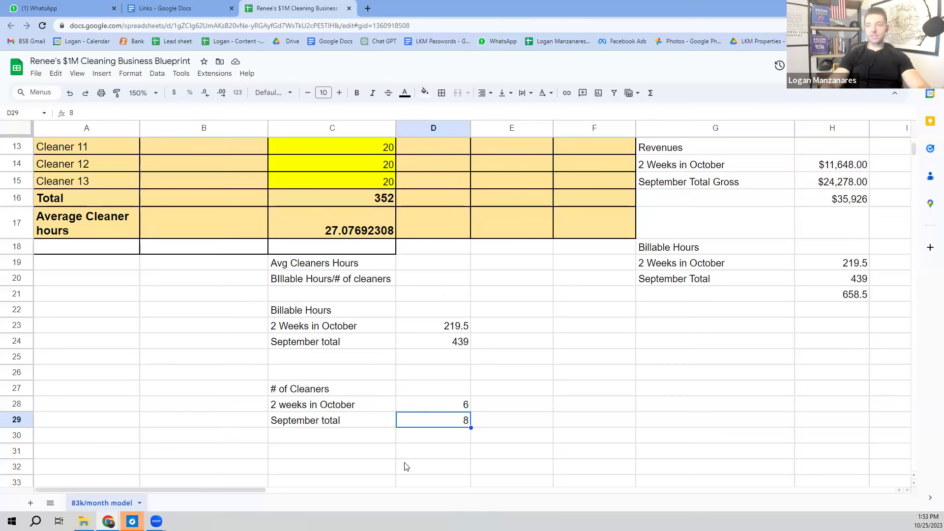
{"action": "key", "text": "Down"}
{"action": "type", "text": "="}
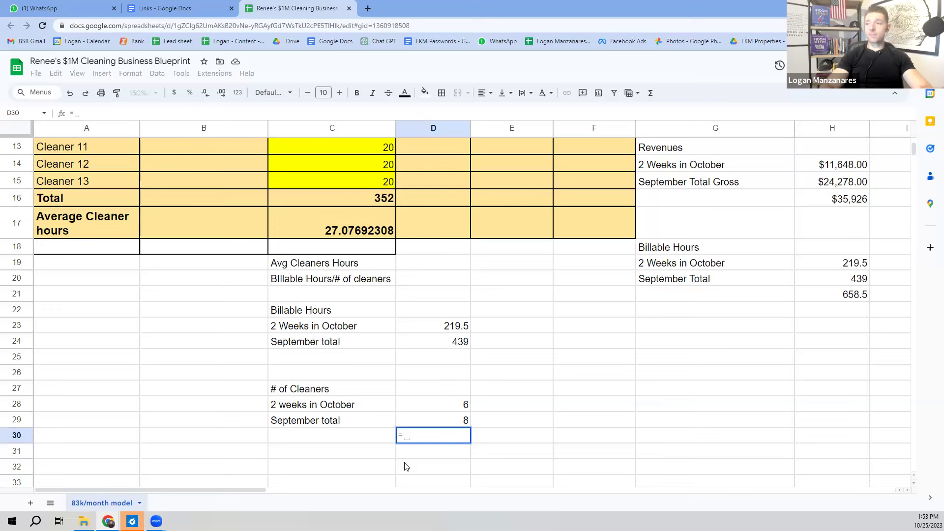
{"action": "type", "text": "8+"}
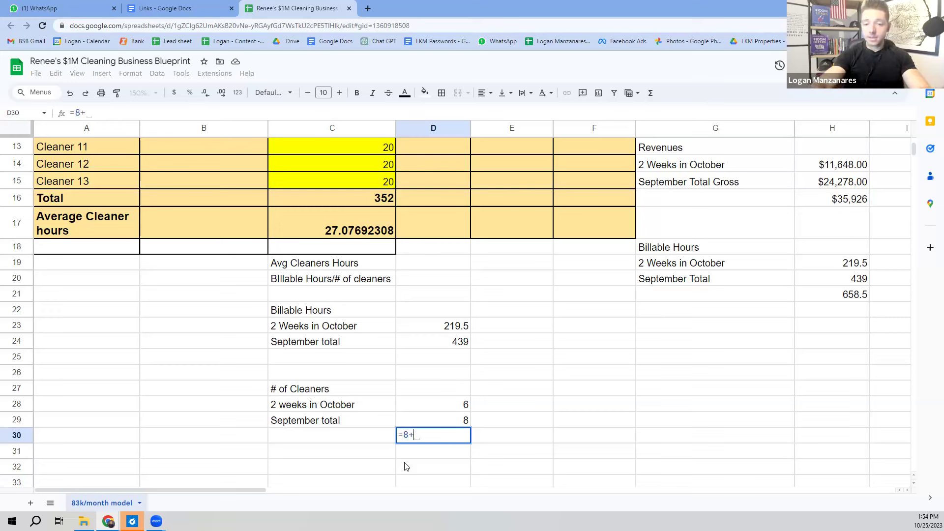
{"action": "type", "text": "*"}
{"action": "key", "text": "BackSpace"}
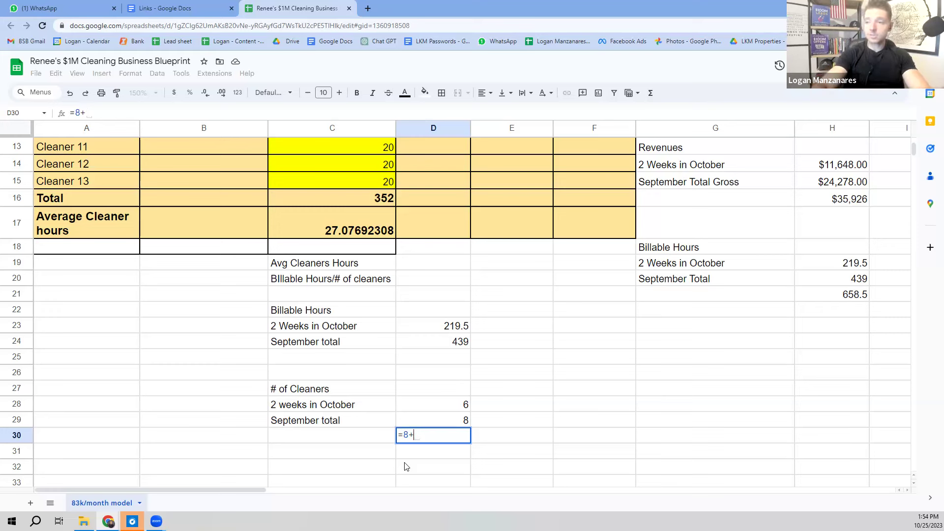
{"action": "type", "text": "8"}
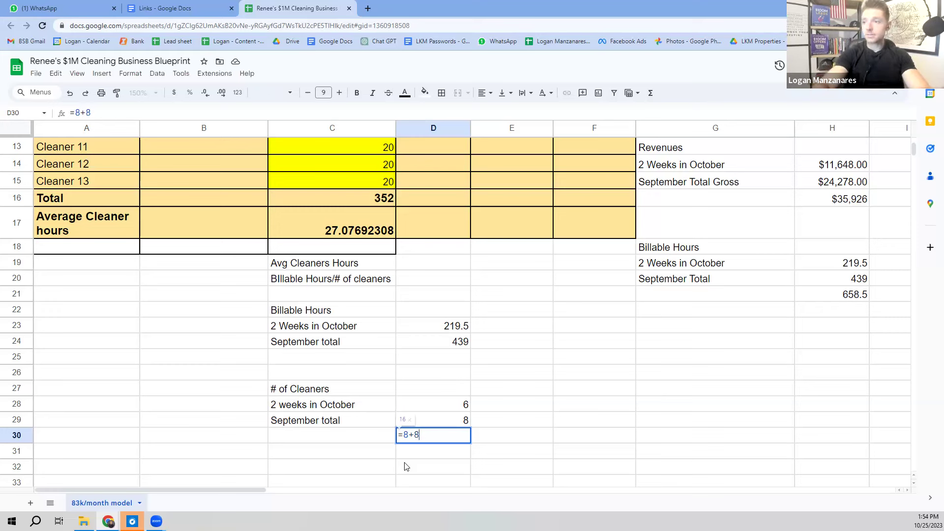
{"action": "type", "text": "+8+8+8"}
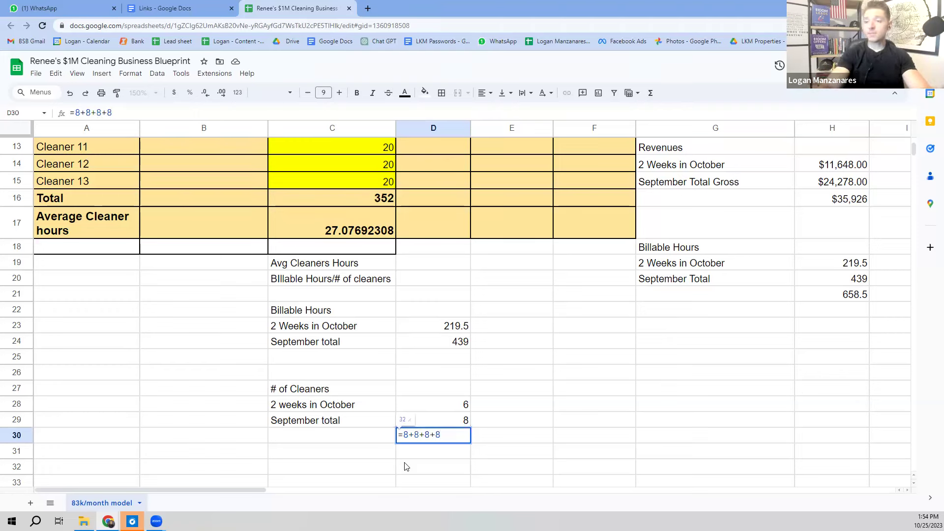
{"action": "type", "text": "+"}
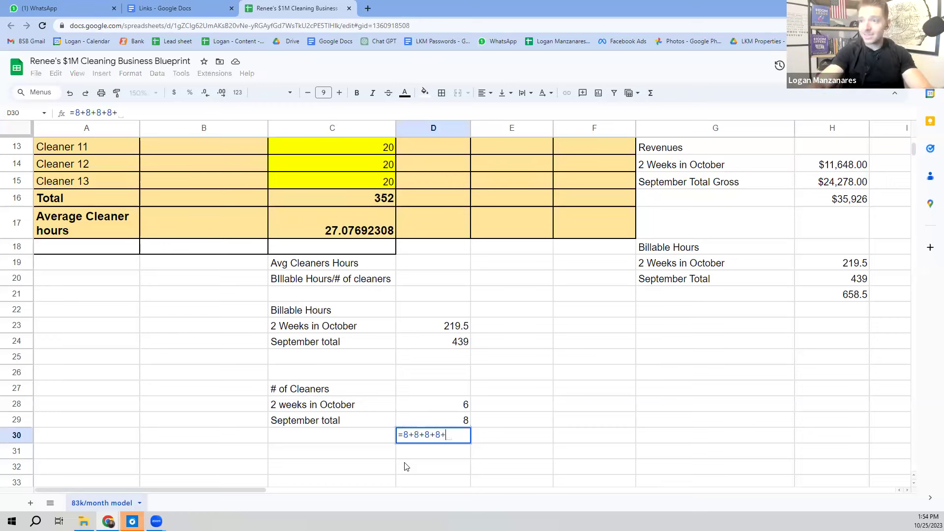
{"action": "type", "text": "6+6"}
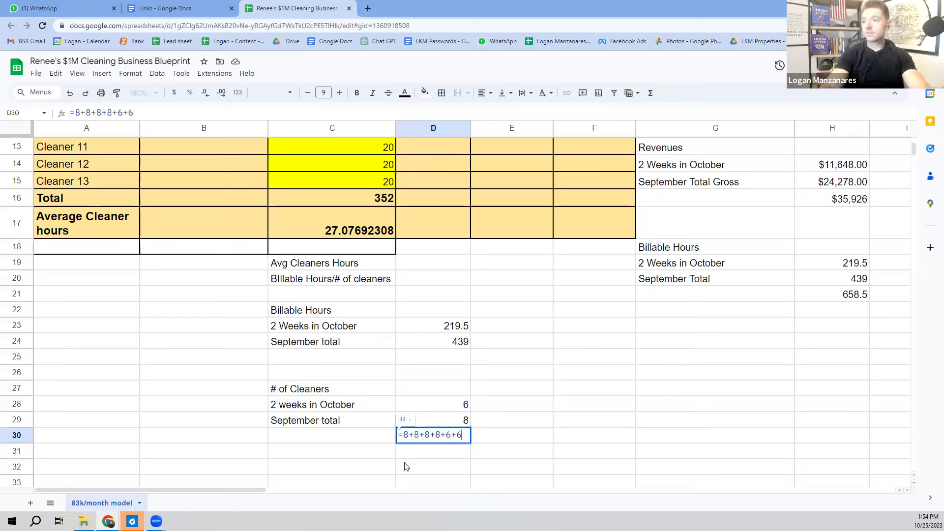
{"action": "key", "text": "Return"}
{"action": "key", "text": "Up"}
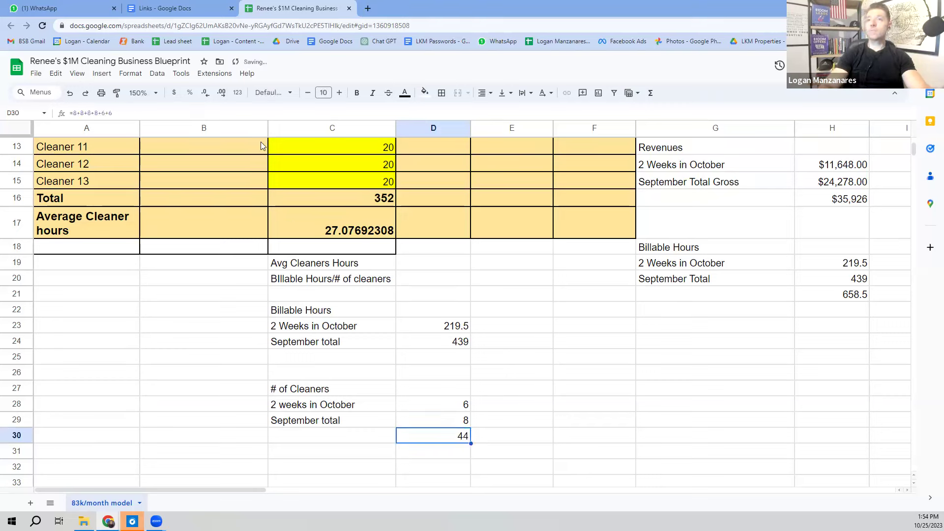
Step: Turn the D30 sum into an average by changing the formula to =(8+8+8+8+6+6)/6
{"action": "left_click", "coordinate": [144, 112]}
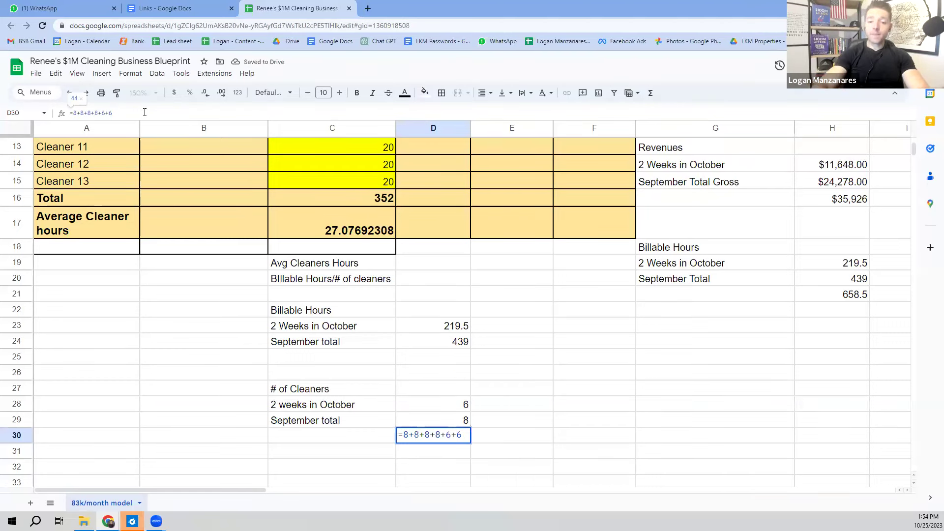
{"action": "type", "text": ")"}
{"action": "key", "text": "Left"}
{"action": "key", "text": "Left"}
{"action": "key", "text": "Left"}
{"action": "key", "text": "Left"}
{"action": "key", "text": "Left"}
{"action": "key", "text": "Left"}
{"action": "key", "text": "Left"}
{"action": "key", "text": "Left"}
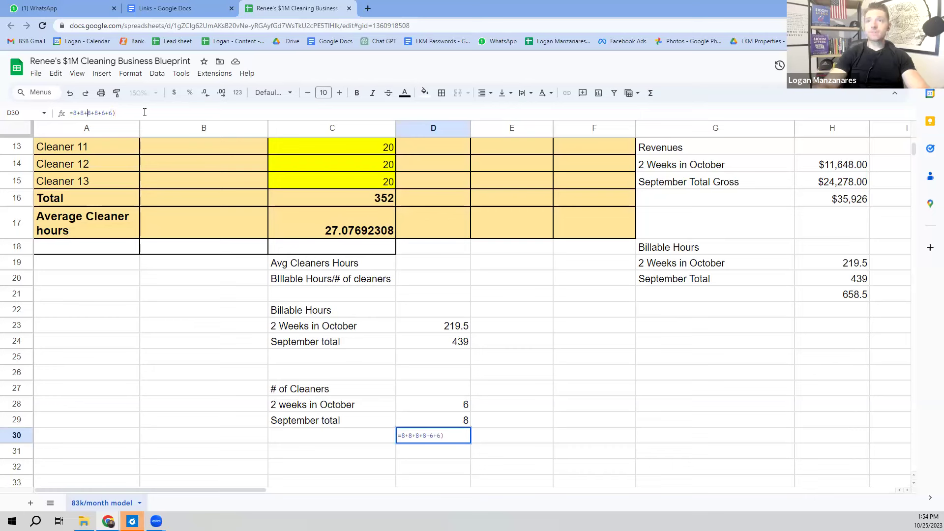
{"action": "type", "text": "("}
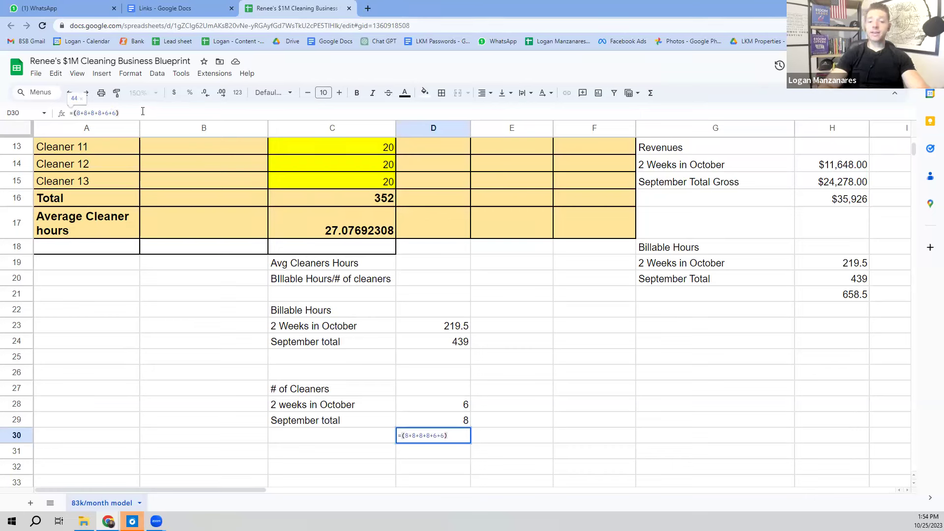
{"action": "type", "text": "/6"}
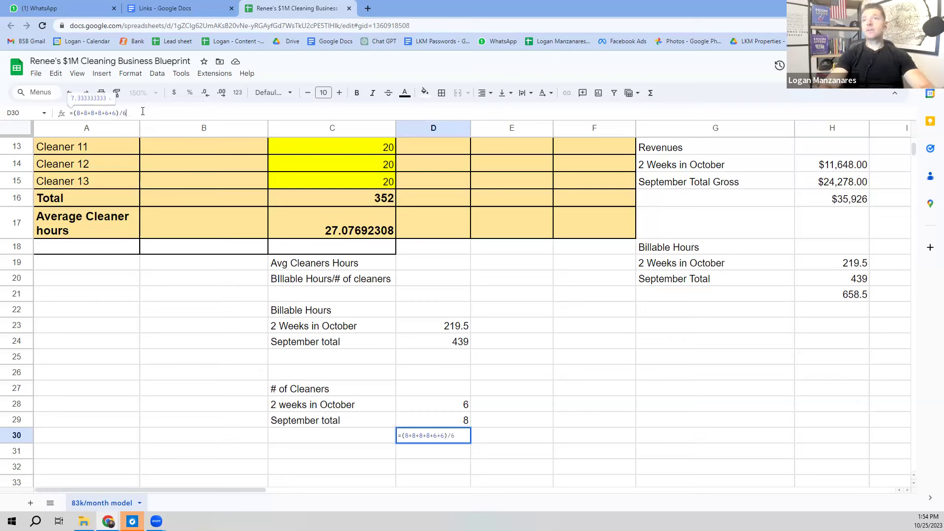
{"action": "key", "text": "Return"}
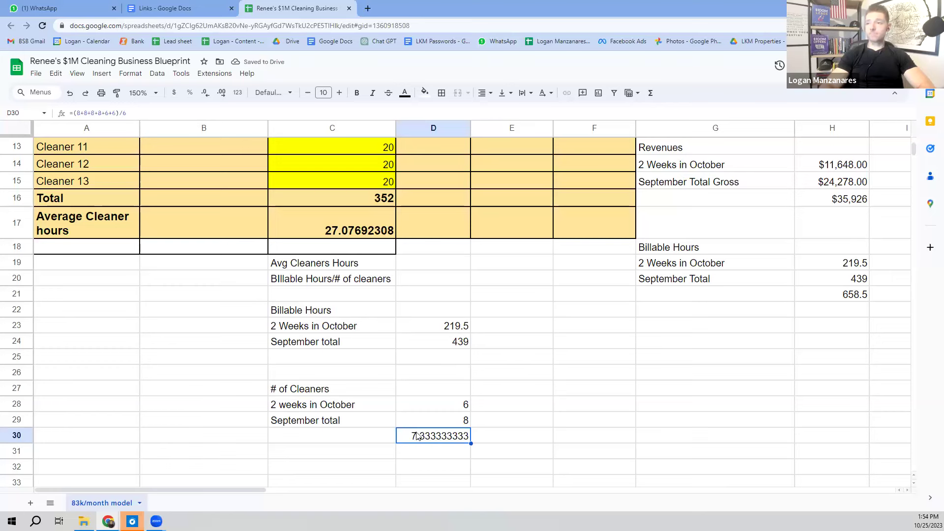
Step: Reduce the decimal places of the average cleaner count in D30 until it shows a whole number
{"action": "left_click", "coordinate": [205, 93]}
{"action": "left_click", "coordinate": [205, 93]}
{"action": "left_click", "coordinate": [205, 93]}
{"action": "left_click", "coordinate": [205, 93]}
{"action": "left_click", "coordinate": [205, 93]}
{"action": "left_click", "coordinate": [205, 94]}
{"action": "left_click", "coordinate": [205, 93]}
{"action": "left_click", "coordinate": [205, 93]}
{"action": "left_click", "coordinate": [205, 93]}
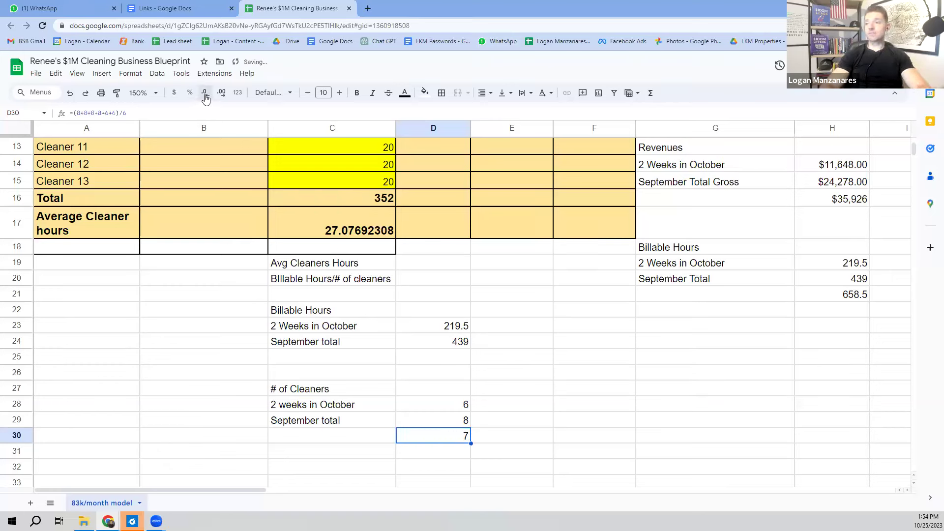
Step: Enter the weekly billable hours in D25 as the formula =110+110+110+110+110+110
{"action": "left_click", "coordinate": [449, 361]}
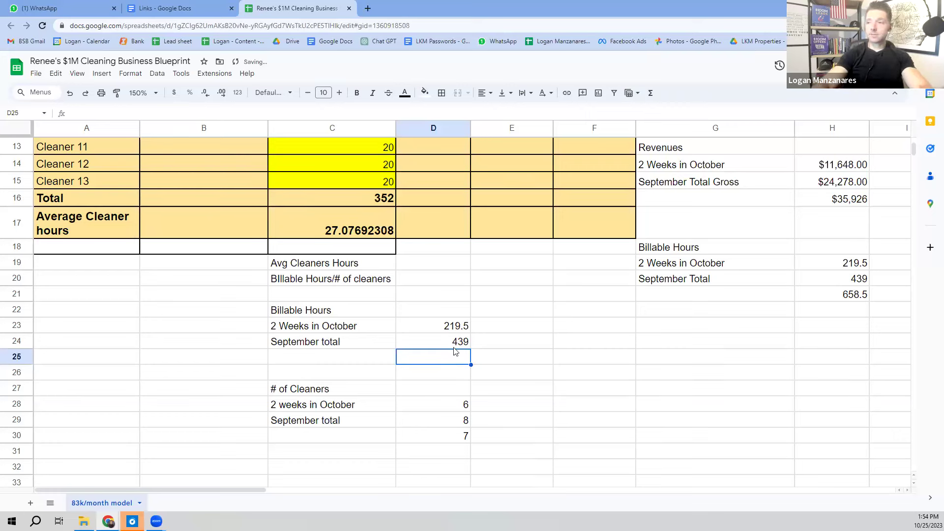
{"action": "type", "text": "="}
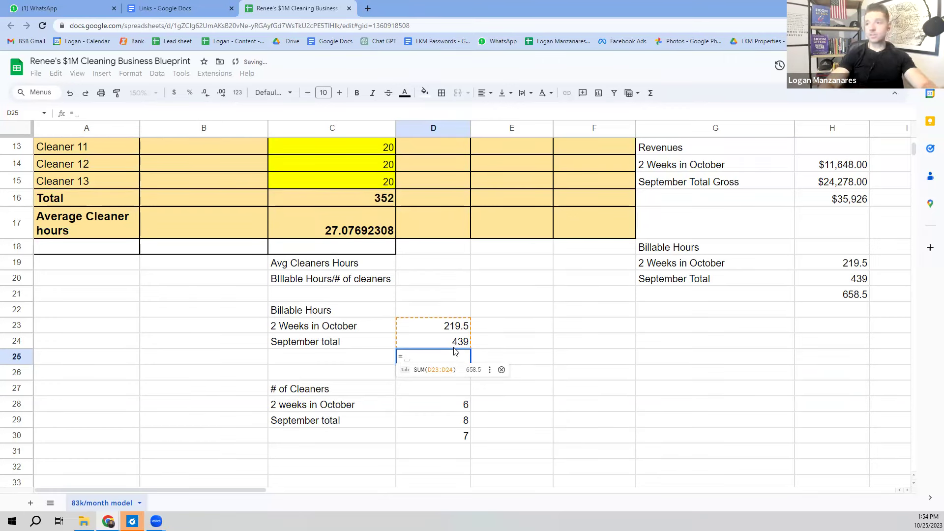
{"action": "type", "text": "110+110+11)"}
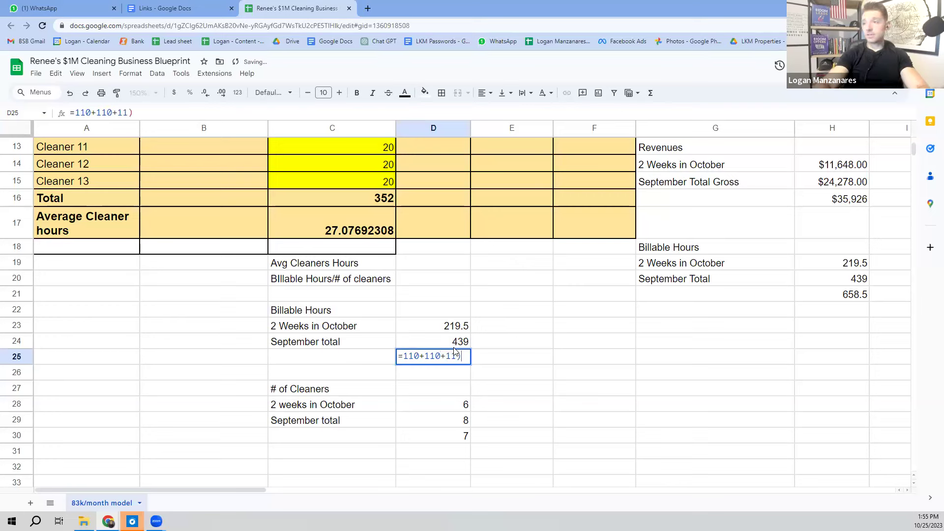
{"action": "key", "text": "BackSpace"}
{"action": "type", "text": "0+110"}
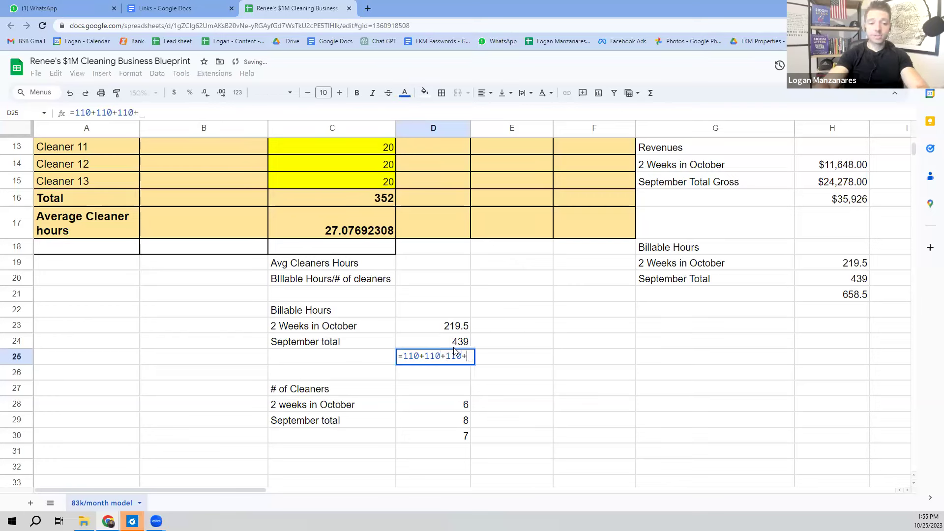
{"action": "type", "text": "+"}
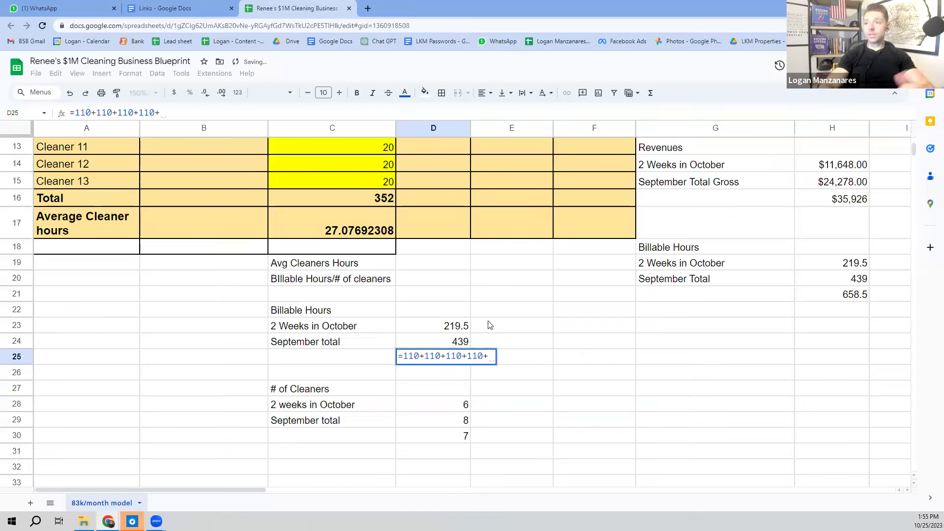
{"action": "type", "text": "110"}
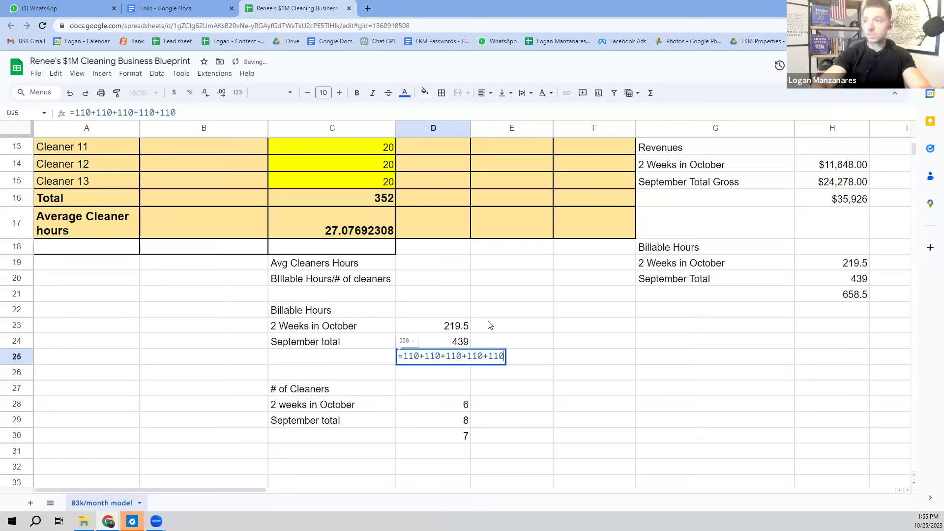
{"action": "type", "text": "+110"}
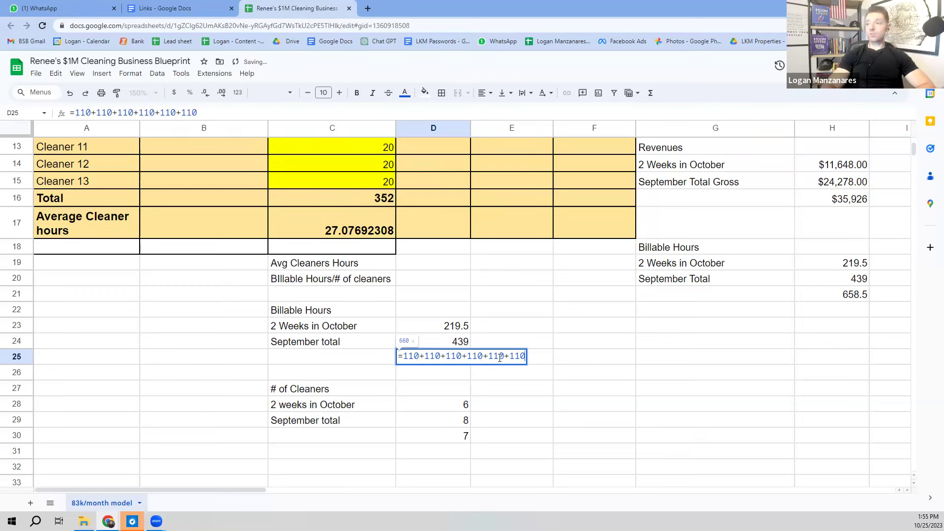
{"action": "key", "text": "ctrl+Return"}
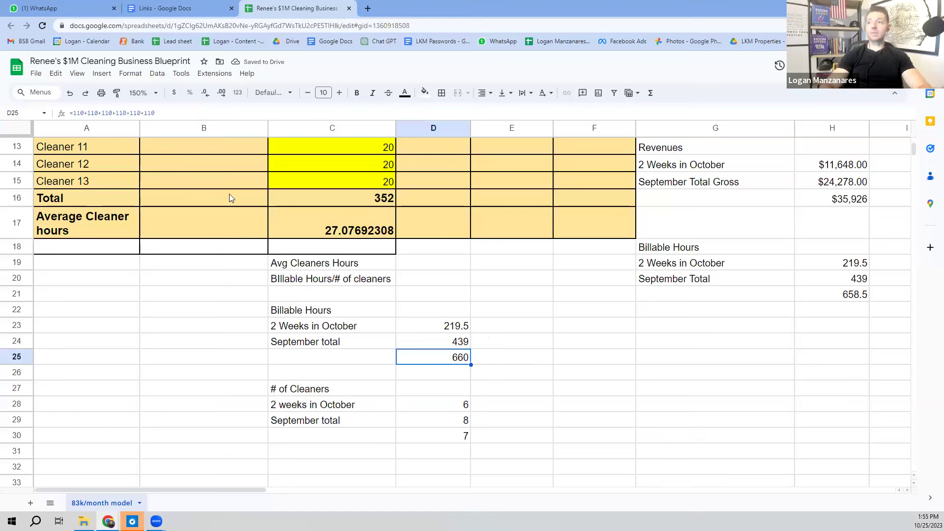
Step: Turn the D25 sum into a weekly average by changing the formula to =(110+110+110+110+110+110)/6
{"action": "left_click", "coordinate": [160, 112]}
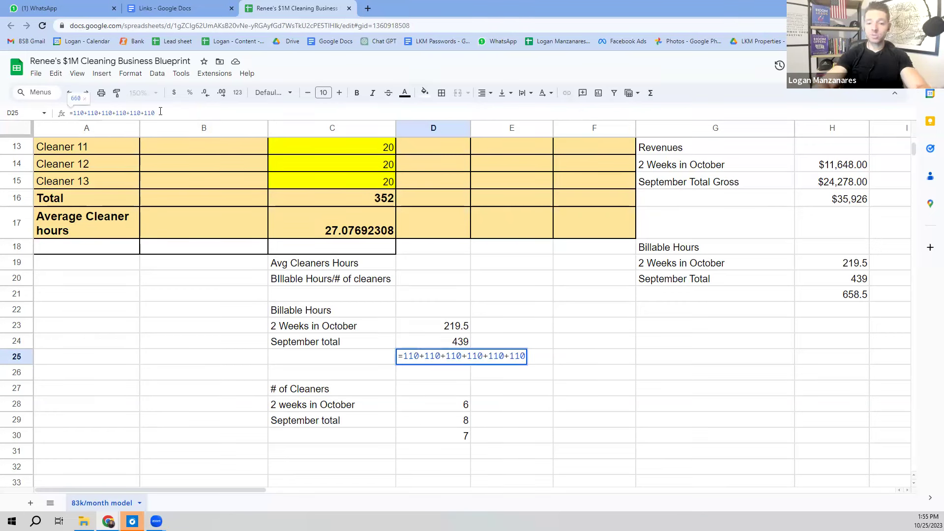
{"action": "type", "text": ")"}
{"action": "key", "text": "Left"}
{"action": "key", "text": "Left"}
{"action": "key", "text": "Left"}
{"action": "key", "text": "Left"}
{"action": "key", "text": "Left"}
{"action": "key", "text": "Left"}
{"action": "key", "text": "Left"}
{"action": "key", "text": "Left"}
{"action": "key", "text": "Left"}
{"action": "key", "text": "Left"}
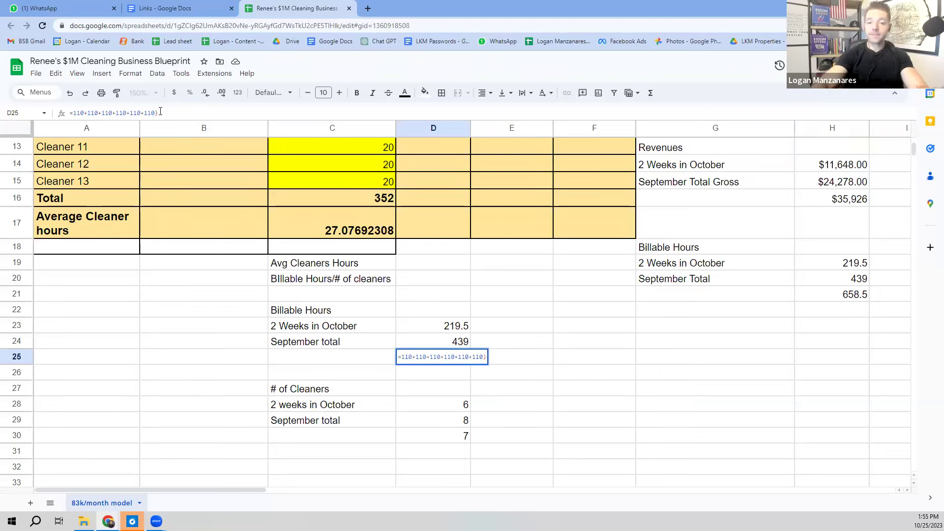
{"action": "key", "text": "Left"}
{"action": "key", "text": "Left"}
{"action": "type", "text": "("}
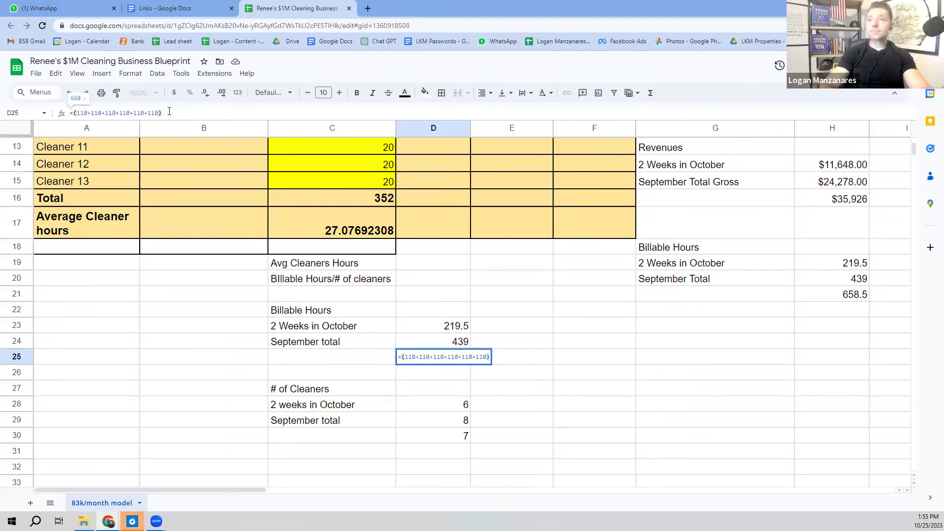
{"action": "key", "text": "End"}
{"action": "type", "text": "/6"}
{"action": "key", "text": "Return"}
{"action": "key", "text": "Up"}
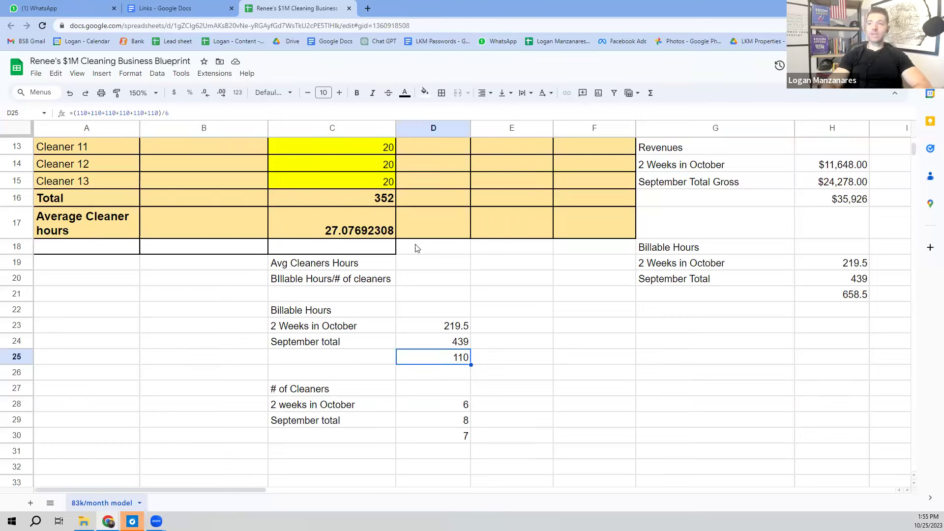
Step: Calculate the average cleaner hours in D20 by dividing average billable hours by average cleaners with =D25/D30
{"action": "left_click", "coordinate": [413, 279]}
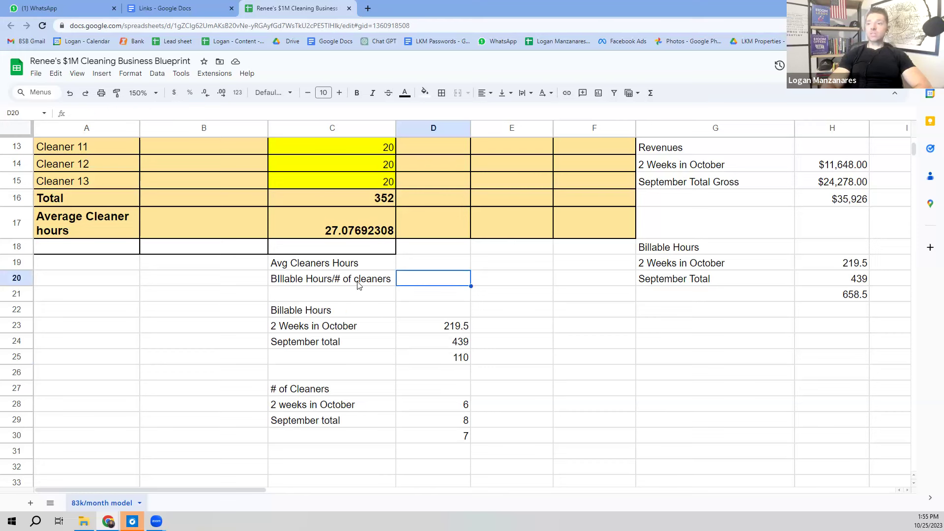
{"action": "type", "text": "="}
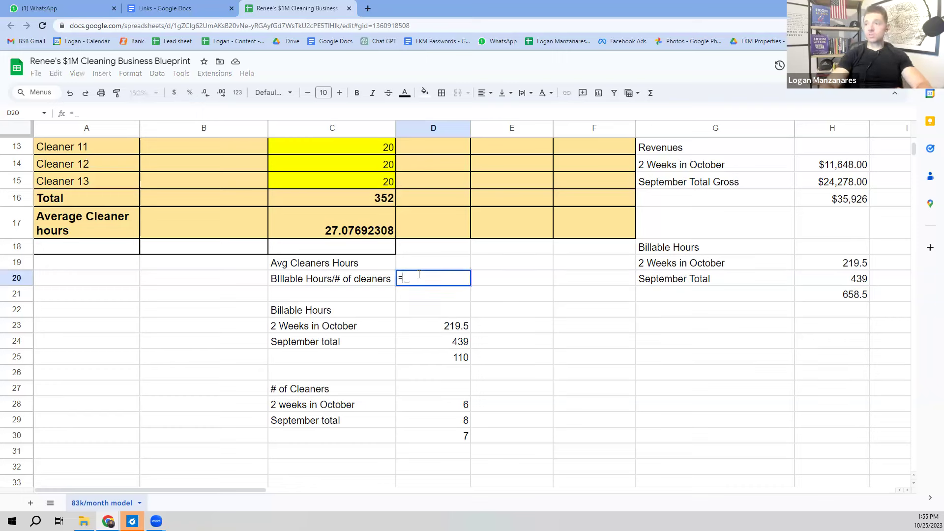
{"action": "left_click", "coordinate": [445, 357]}
{"action": "type", "text": "/"}
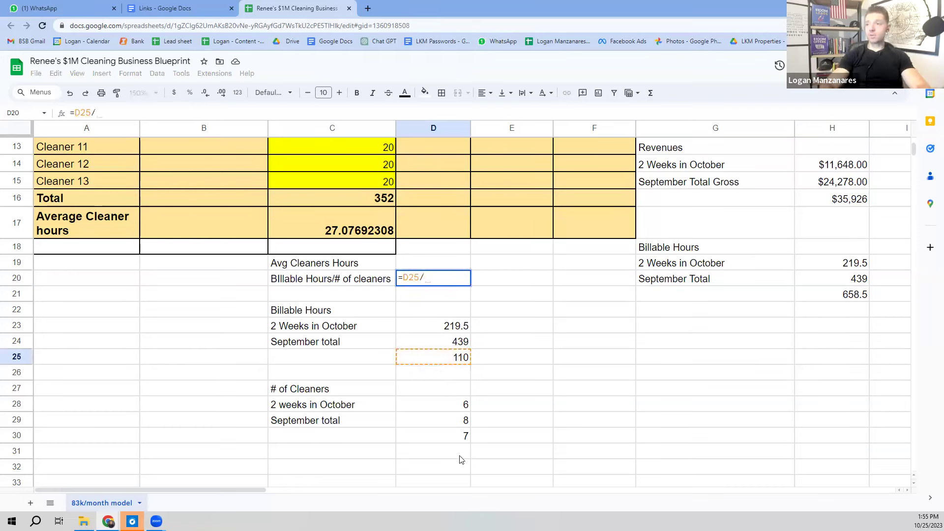
{"action": "left_click", "coordinate": [452, 439]}
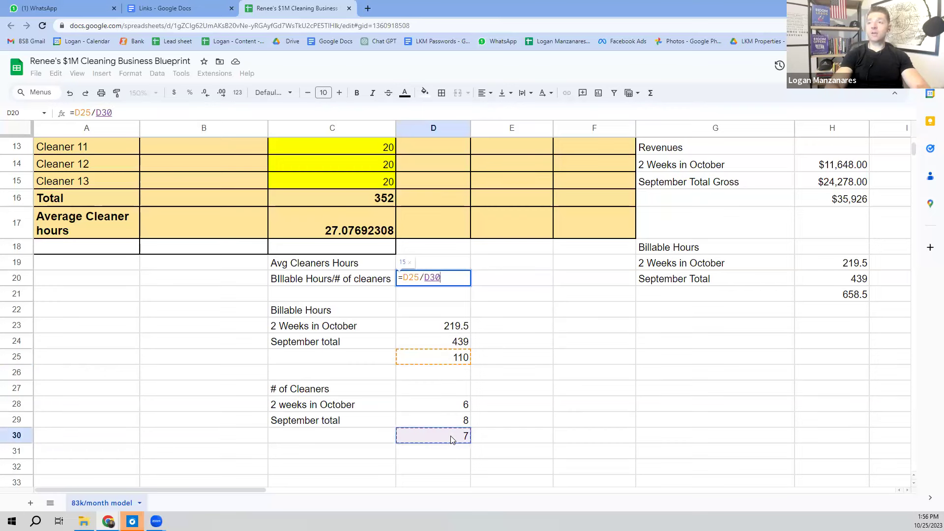
{"action": "key", "text": "Return"}
{"action": "key", "text": "Up"}
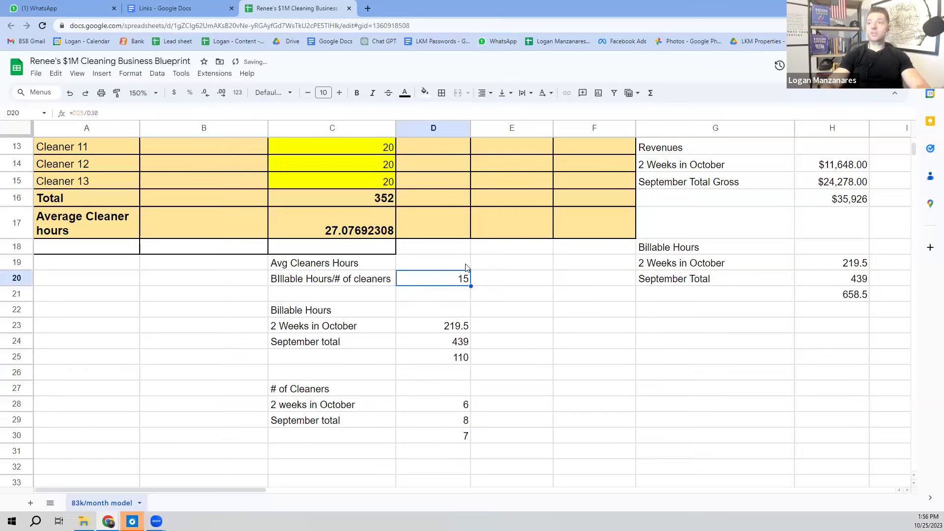
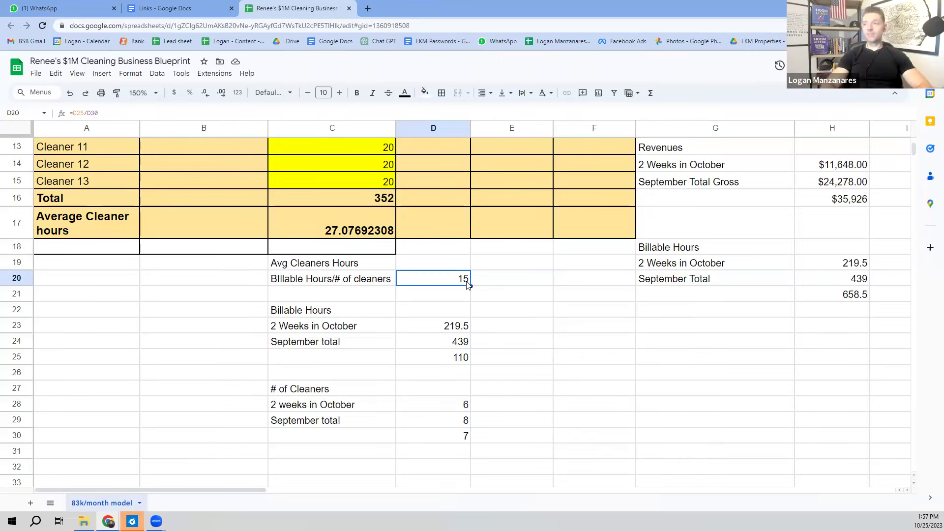
{"action": "left_click", "coordinate": [487, 283]}
{"action": "key", "text": "Left"}
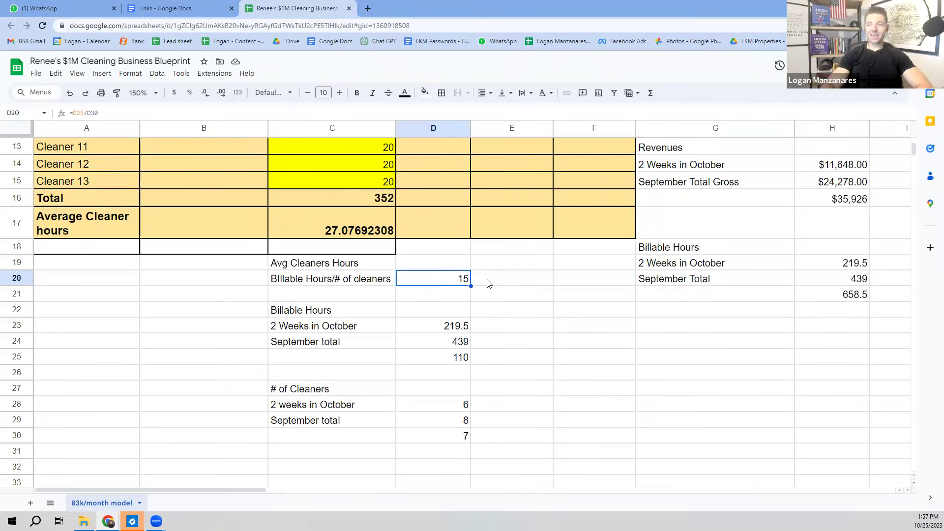
Step: Review the cleaner table's scheduled hours, man hour rate and targets, then examine the average cleaner hours in C17
{"action": "key", "text": "Up"}
{"action": "key", "text": "Up"}
{"action": "key", "text": "Up"}
{"action": "key", "text": "Up"}
{"action": "key", "text": "Up"}
{"action": "key", "text": "Up"}
{"action": "key", "text": "Up"}
{"action": "key", "text": "Up"}
{"action": "key", "text": "Up"}
{"action": "key", "text": "Up"}
{"action": "key", "text": "Up"}
{"action": "key", "text": "Up"}
{"action": "key", "text": "Up"}
{"action": "key", "text": "Up"}
{"action": "key", "text": "Up"}
{"action": "key", "text": "Up"}
{"action": "key", "text": "Up"}
{"action": "key", "text": "Up"}
{"action": "key", "text": "Up"}
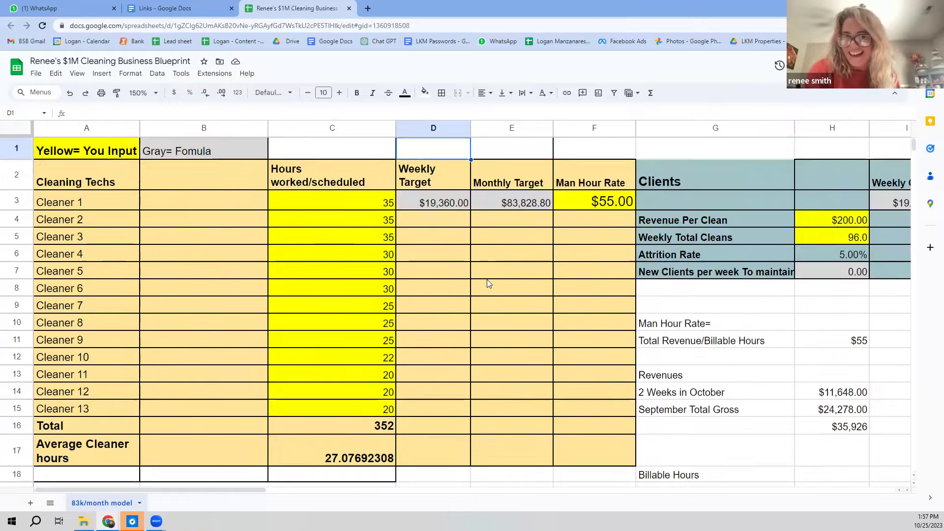
{"action": "key", "text": "Down"}
{"action": "key", "text": "Down"}
{"action": "key", "text": "Down"}
{"action": "key", "text": "Down"}
{"action": "key", "text": "Down"}
{"action": "key", "text": "Down"}
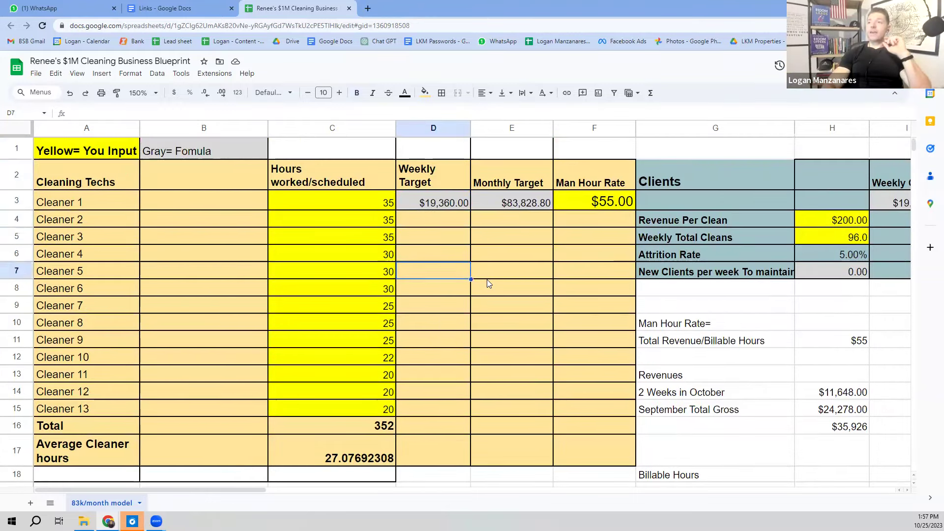
{"action": "key", "text": "Down"}
{"action": "key", "text": "Down"}
{"action": "key", "text": "Down"}
{"action": "key", "text": "Down"}
{"action": "key", "text": "Down"}
{"action": "key", "text": "Down"}
{"action": "key", "text": "Down"}
{"action": "key", "text": "Down"}
{"action": "key", "text": "Down"}
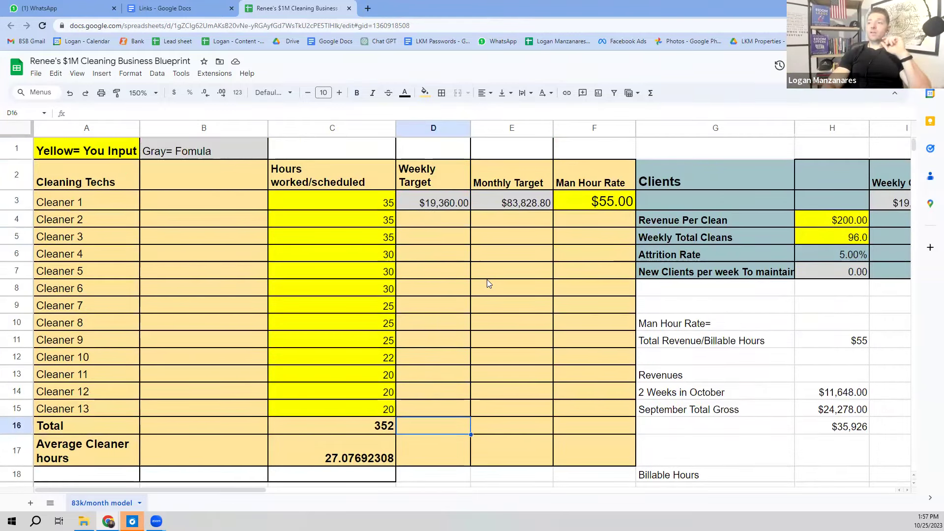
{"action": "key", "text": "Down"}
{"action": "key", "text": "Down"}
{"action": "key", "text": "Up"}
{"action": "key", "text": "Left"}
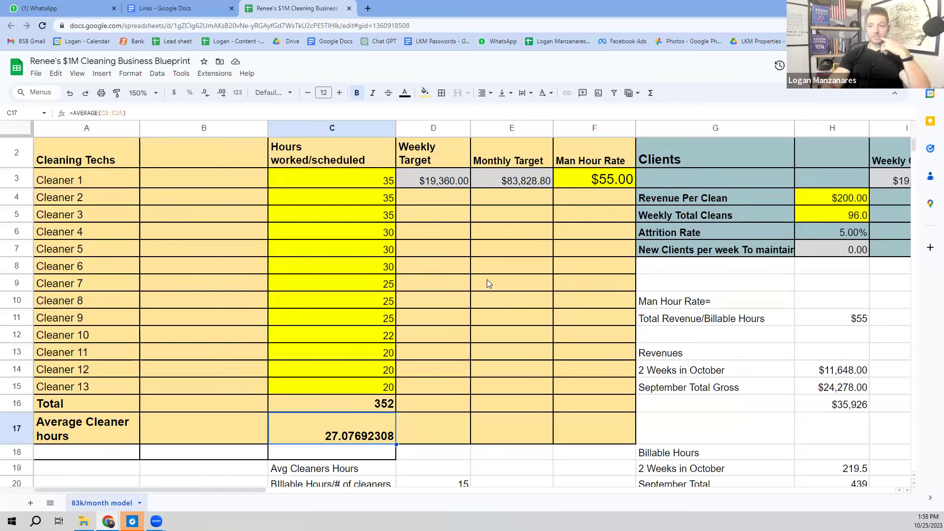
Step: Move the Avg Cleaners Hours calculation block, starting at C19 and spanning columns C and D, so that it starts at J10
{"action": "key", "text": "Down"}
{"action": "key", "text": "Down"}
{"action": "key", "text": "Down"}
{"action": "key", "text": "Down"}
{"action": "key", "text": "Down"}
{"action": "key", "text": "Down"}
{"action": "key", "text": "Down"}
{"action": "key", "text": "Down"}
{"action": "key", "text": "Down"}
{"action": "key", "text": "Down"}
{"action": "key", "text": "Up"}
{"action": "key", "text": "Up"}
{"action": "key", "text": "Up"}
{"action": "key", "text": "Up"}
{"action": "key", "text": "Up"}
{"action": "key", "text": "Up"}
{"action": "key", "text": "Up"}
{"action": "key", "text": "Up"}
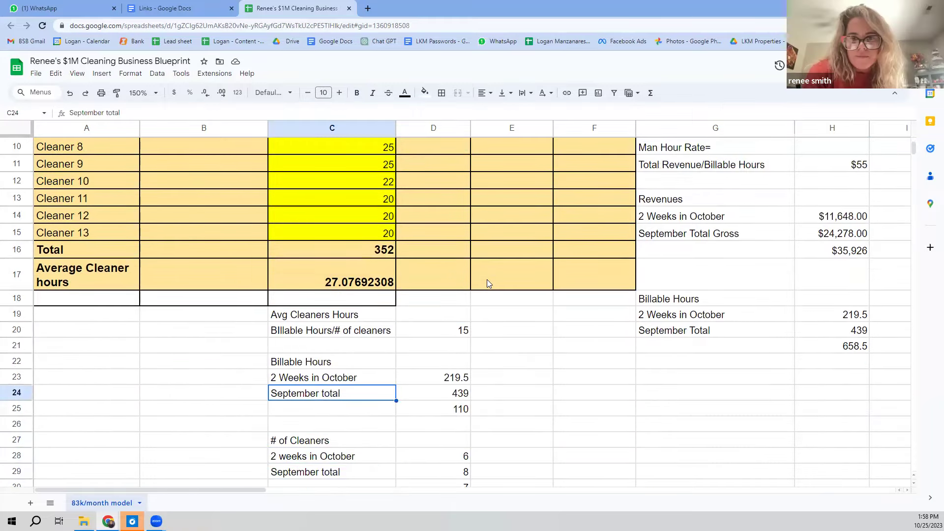
{"action": "key", "text": "shift+Down"}
{"action": "key", "text": "shift+Down"}
{"action": "key", "text": "shift+Down"}
{"action": "key", "text": "shift+Down"}
{"action": "key", "text": "shift+Down"}
{"action": "key", "text": "shift+Down"}
{"action": "key", "text": "shift+Down"}
{"action": "key", "text": "shift+Down"}
{"action": "key", "text": "shift+Down"}
{"action": "key", "text": "shift+Down"}
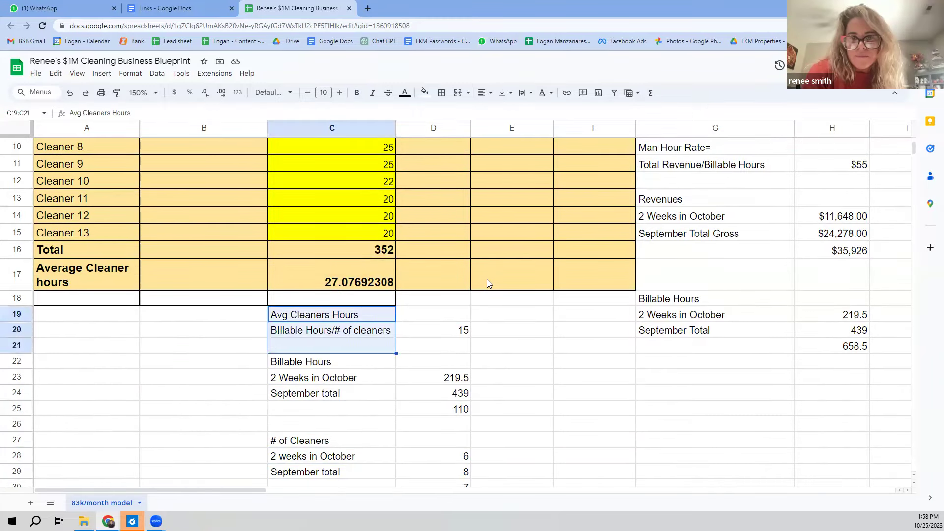
{"action": "key", "text": "shift+Right"}
{"action": "key", "text": "ctrl+c"}
{"action": "key", "text": "Up"}
{"action": "key", "text": "Right"}
{"action": "key", "text": "Right"}
{"action": "key", "text": "Right"}
{"action": "key", "text": "Right"}
{"action": "key", "text": "Right"}
{"action": "key", "text": "Right"}
{"action": "key", "text": "Right"}
{"action": "key", "text": "Right"}
{"action": "key", "text": "Up"}
{"action": "key", "text": "Up"}
{"action": "key", "text": "Up"}
{"action": "key", "text": "Up"}
{"action": "key", "text": "Up"}
{"action": "key", "text": "Up"}
{"action": "key", "text": "Up"}
{"action": "key", "text": "Up"}
{"action": "key", "text": "Up"}
{"action": "key", "text": "Up"}
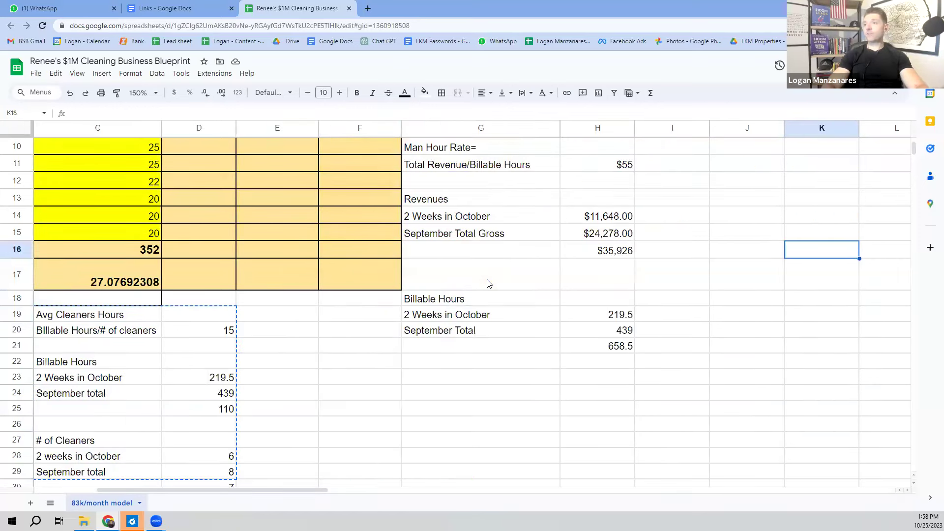
{"action": "key", "text": "Left"}
{"action": "key", "text": "Left"}
{"action": "key", "text": "Down"}
{"action": "key", "text": "Down"}
{"action": "key", "text": "Right"}
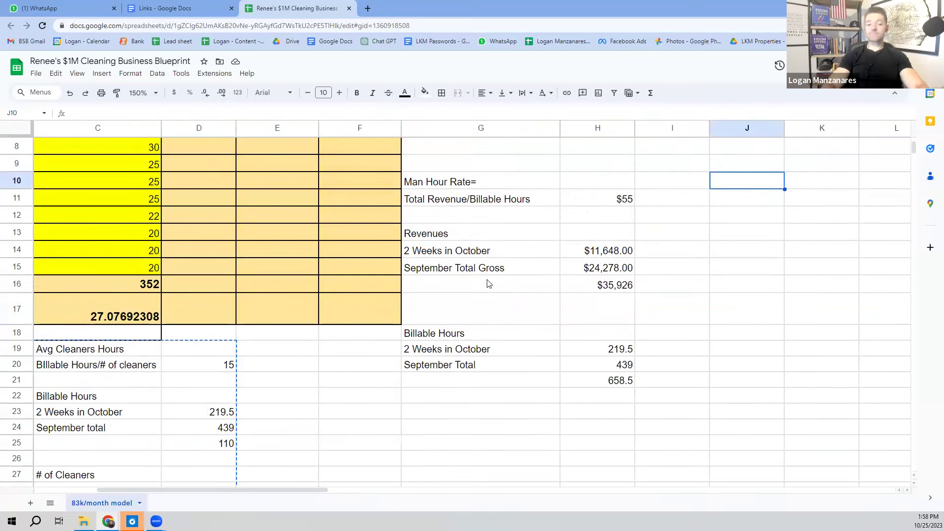
{"action": "key", "text": "ctrl+v"}
{"action": "key", "text": "ctrl+Home"}
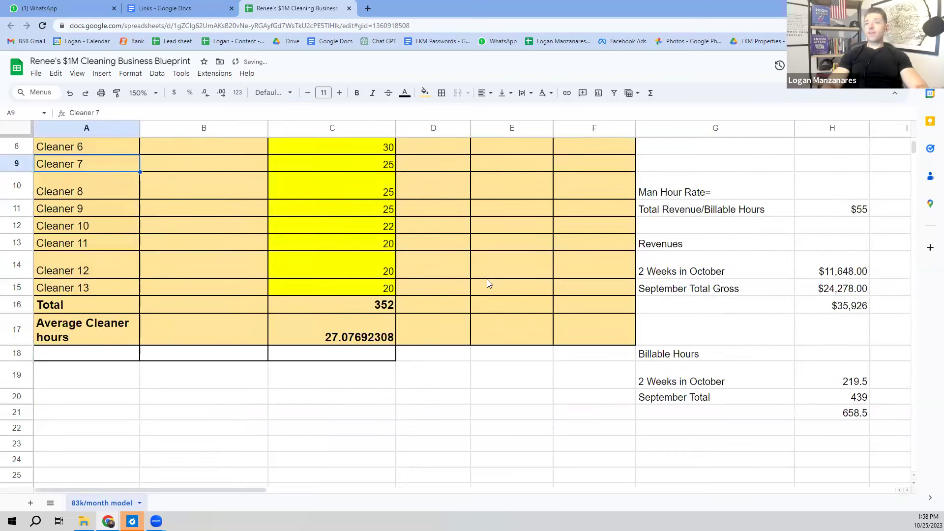
Step: Insert two blank rows below the Cleaner 13 row, above the Total row
{"action": "key", "text": "Down"}
{"action": "key", "text": "Down"}
{"action": "key", "text": "Down"}
{"action": "key", "text": "Down"}
{"action": "key", "text": "Down"}
{"action": "key", "text": "Down"}
{"action": "key", "text": "Down"}
{"action": "key", "text": "Down"}
{"action": "key", "text": "Down"}
{"action": "key", "text": "Down"}
{"action": "key", "text": "Down"}
{"action": "key", "text": "Down"}
{"action": "key", "text": "Down"}
{"action": "key", "text": "Down"}
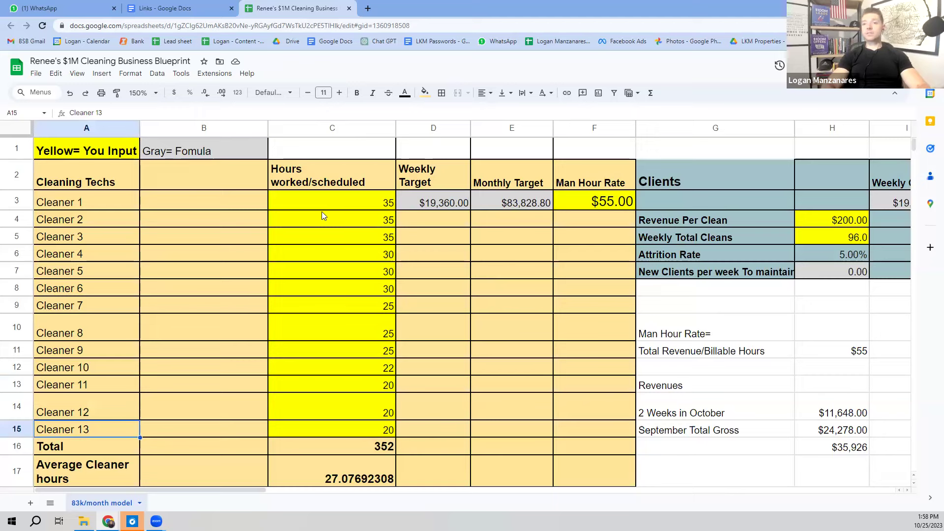
{"action": "left_click", "coordinate": [104, 73]}
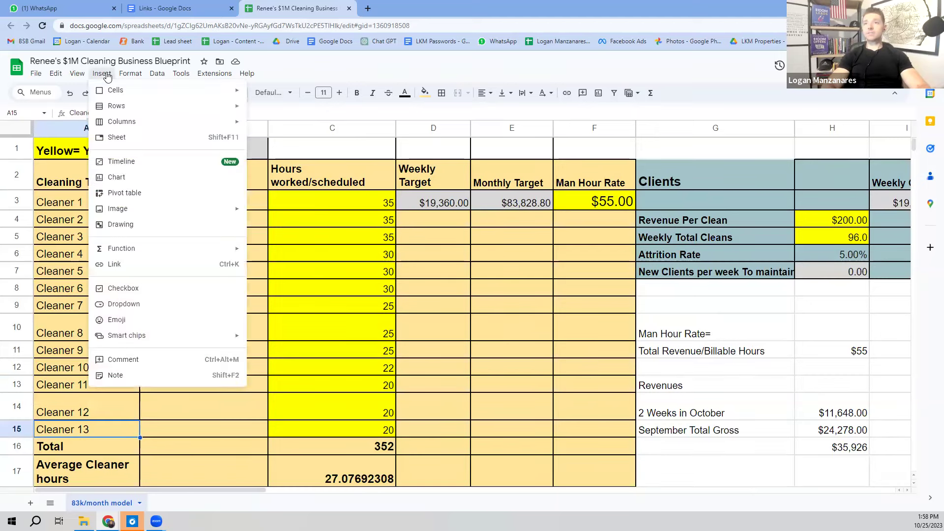
{"action": "mouse_move", "coordinate": [128, 106]}
{"action": "left_click", "coordinate": [276, 124]}
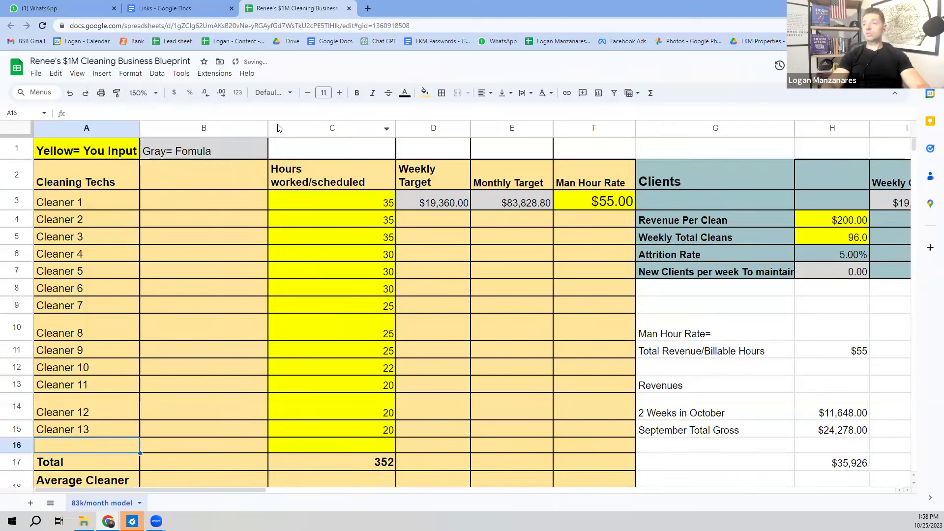
{"action": "left_click", "coordinate": [102, 74]}
{"action": "mouse_move", "coordinate": [123, 104]}
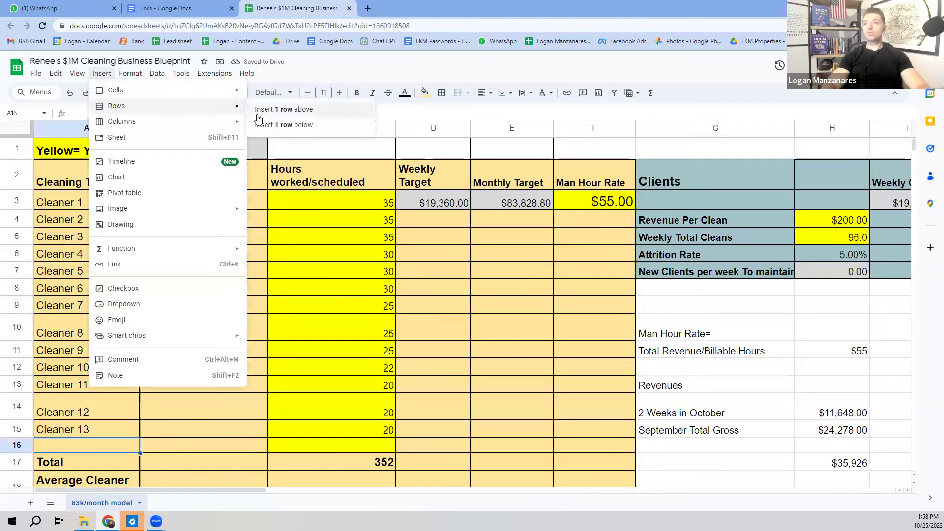
{"action": "left_click", "coordinate": [276, 124]}
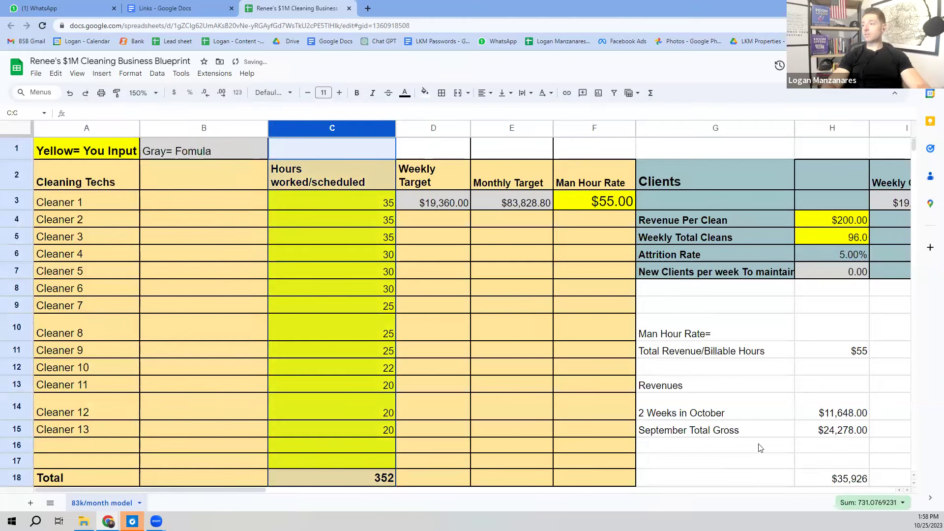
Step: Move the revenue sum from H18 to H16, directly under September Total Gross
{"action": "left_click", "coordinate": [829, 473]}
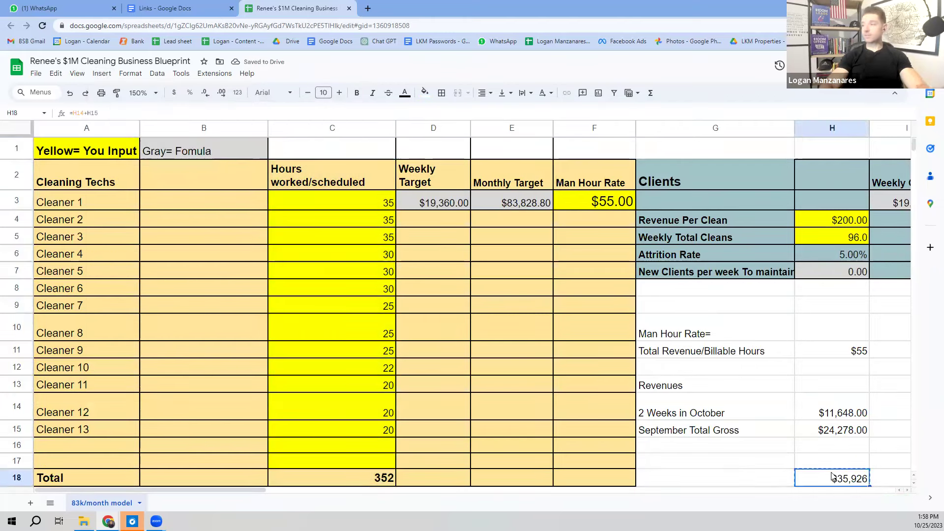
{"action": "key", "text": "ctrl+c"}
{"action": "key", "text": "Up"}
{"action": "key", "text": "Up"}
{"action": "key", "text": "ctrl+v"}
{"action": "key", "text": "Right"}
{"action": "key", "text": "Right"}
{"action": "key", "text": "Right"}
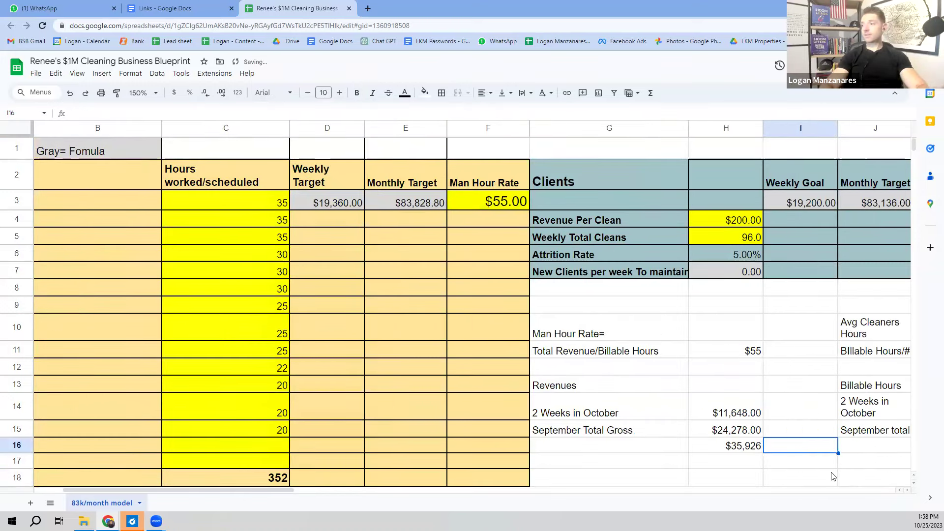
Step: Move the average weekly billable hours from K18 to K16, directly under the September total
{"action": "left_click", "coordinate": [832, 475]}
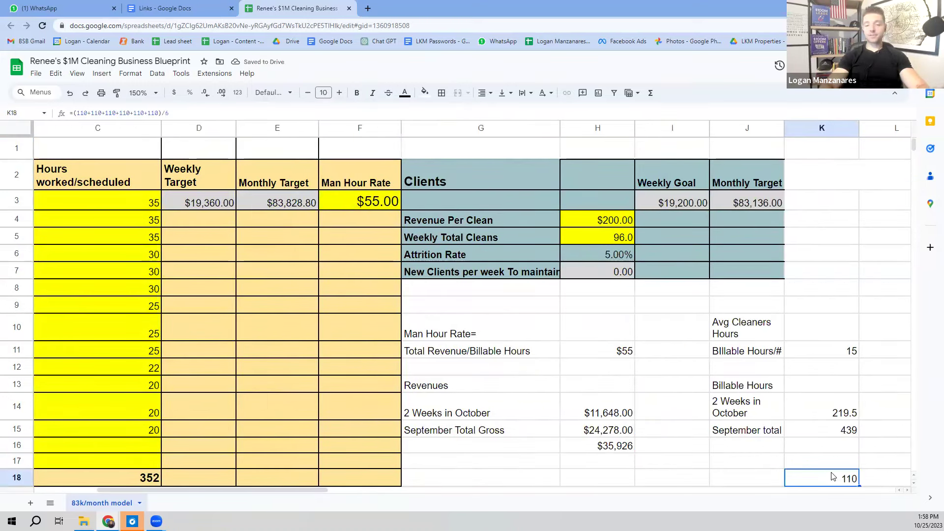
{"action": "key", "text": "ctrl+c"}
{"action": "key", "text": "Up"}
{"action": "key", "text": "Up"}
{"action": "key", "text": "ctrl+v"}
{"action": "key", "text": "Down"}
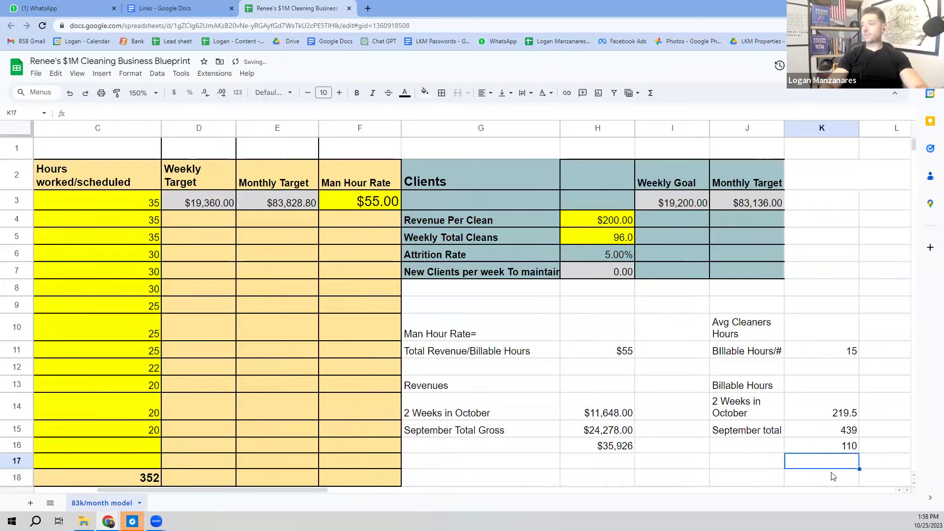
Step: Insert another blank row below row 16 in the cleaner table
{"action": "key", "text": "Left"}
{"action": "key", "text": "Left"}
{"action": "key", "text": "Left"}
{"action": "key", "text": "Left"}
{"action": "key", "text": "Left"}
{"action": "key", "text": "Left"}
{"action": "key", "text": "Left"}
{"action": "key", "text": "Left"}
{"action": "key", "text": "Left"}
{"action": "key", "text": "Left"}
{"action": "key", "text": "Up"}
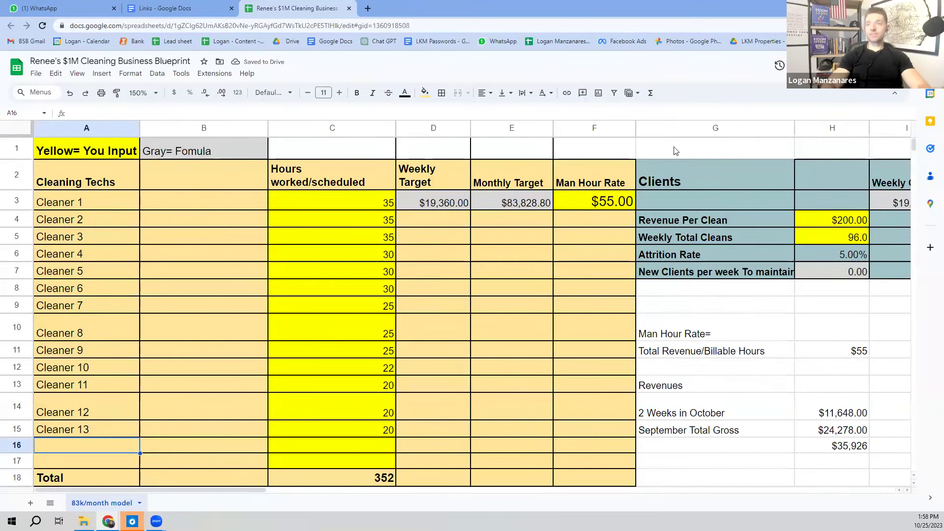
{"action": "left_click", "coordinate": [102, 73]}
{"action": "mouse_move", "coordinate": [112, 106]}
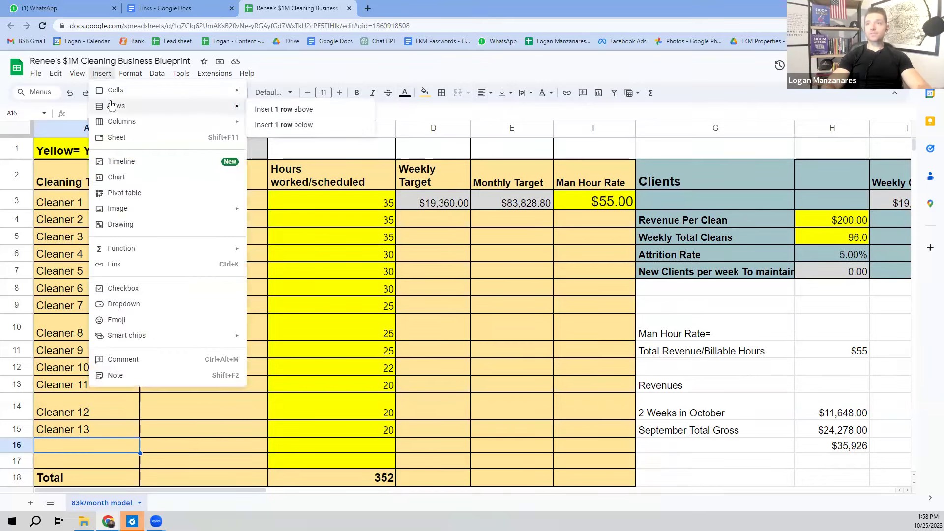
{"action": "left_click", "coordinate": [273, 124]}
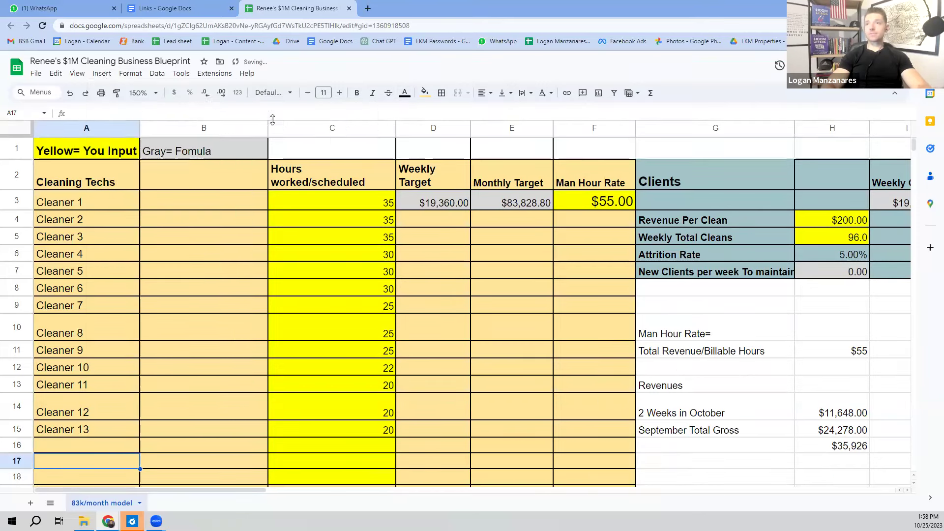
{"action": "left_click", "coordinate": [102, 73]}
{"action": "left_click", "coordinate": [253, 129]}
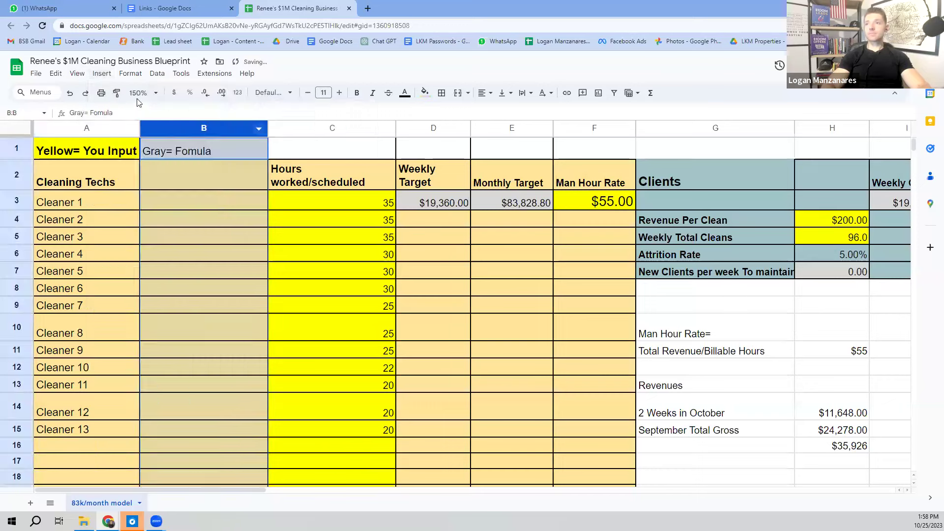
{"action": "key", "text": "ctrl+z"}
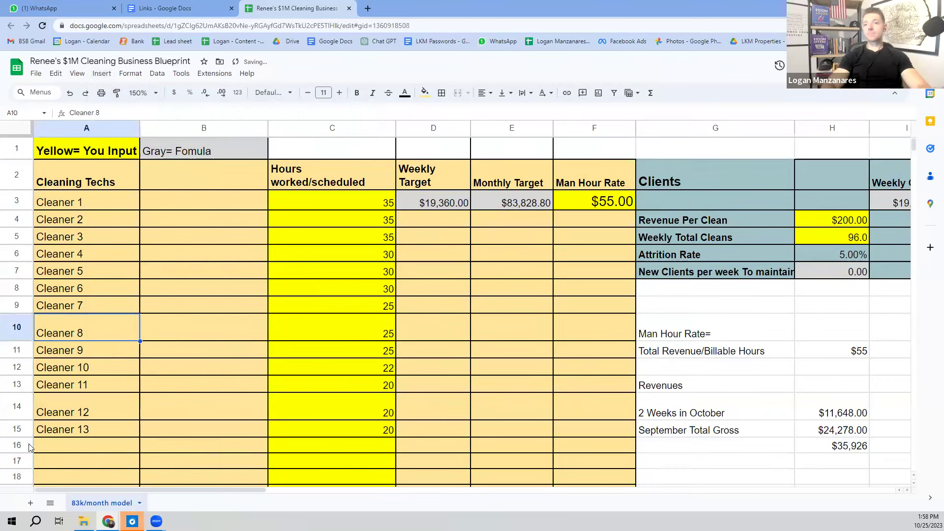
Step: Insert four more blank rows beneath row 16 to extend the cleaner table
{"action": "left_click", "coordinate": [102, 73]}
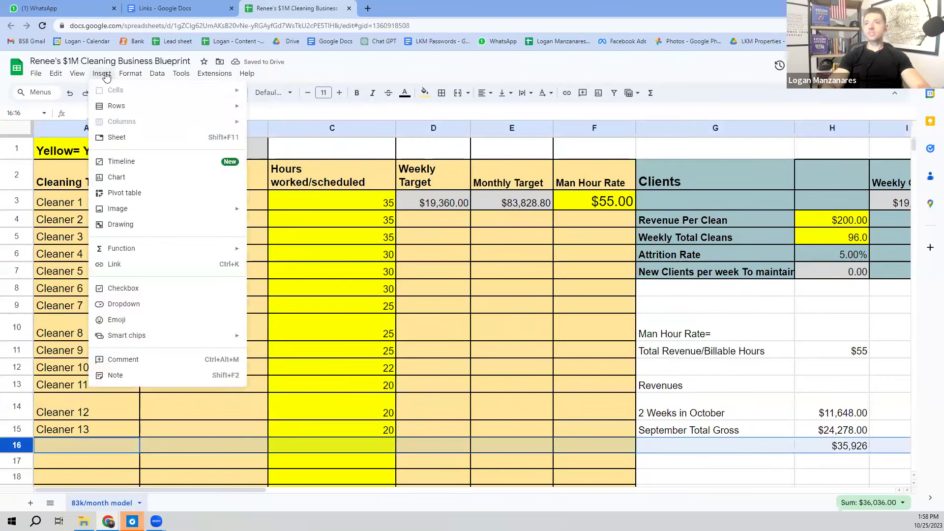
{"action": "mouse_move", "coordinate": [126, 109]}
{"action": "left_click", "coordinate": [272, 123]}
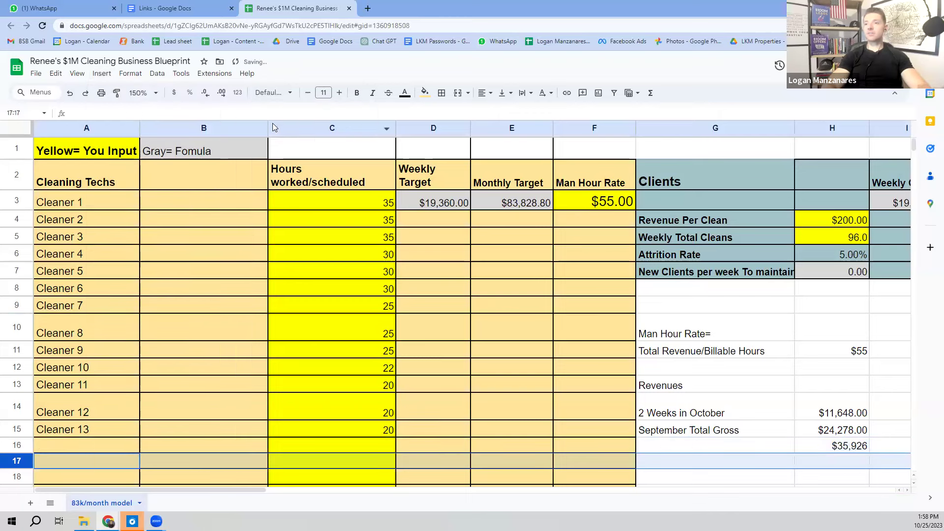
{"action": "left_click", "coordinate": [102, 73]}
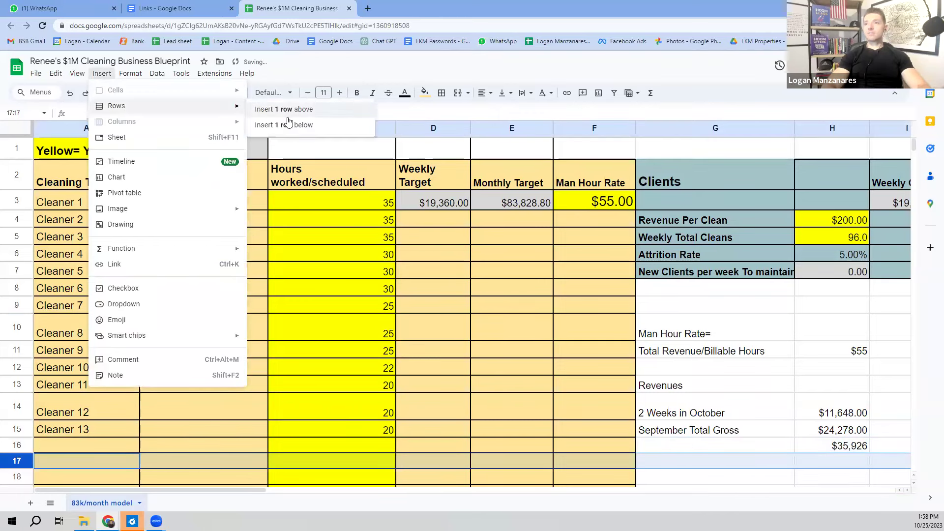
{"action": "left_click", "coordinate": [289, 123]}
{"action": "left_click", "coordinate": [102, 73]}
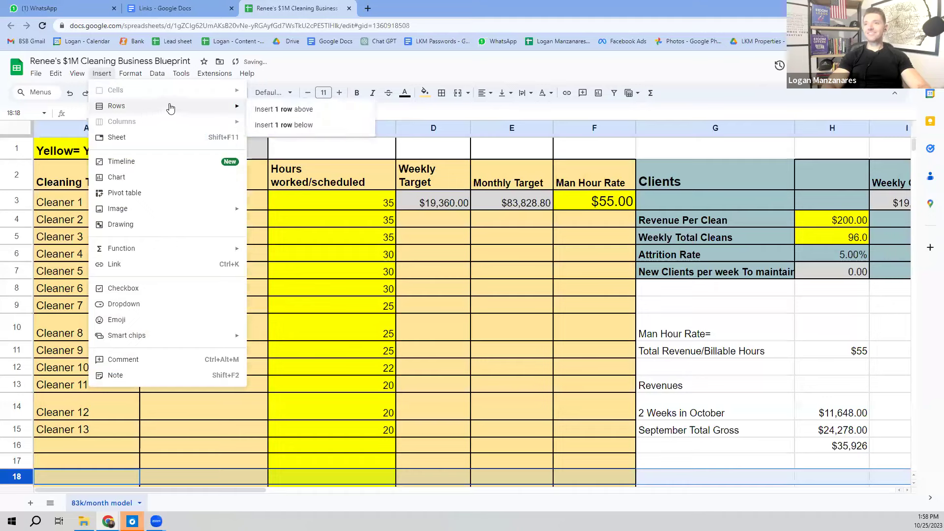
{"action": "left_click", "coordinate": [276, 124]}
{"action": "left_click", "coordinate": [101, 73]}
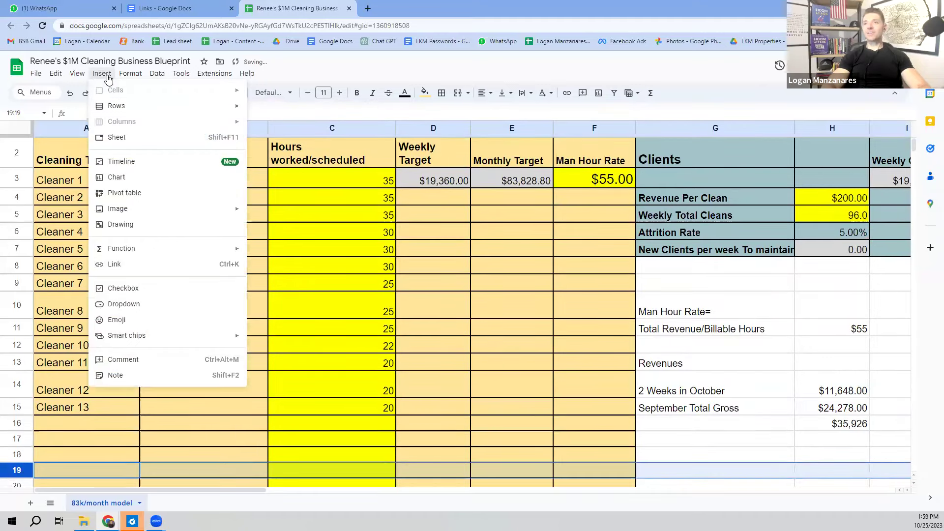
{"action": "mouse_move", "coordinate": [129, 107]}
{"action": "left_click", "coordinate": [277, 125]}
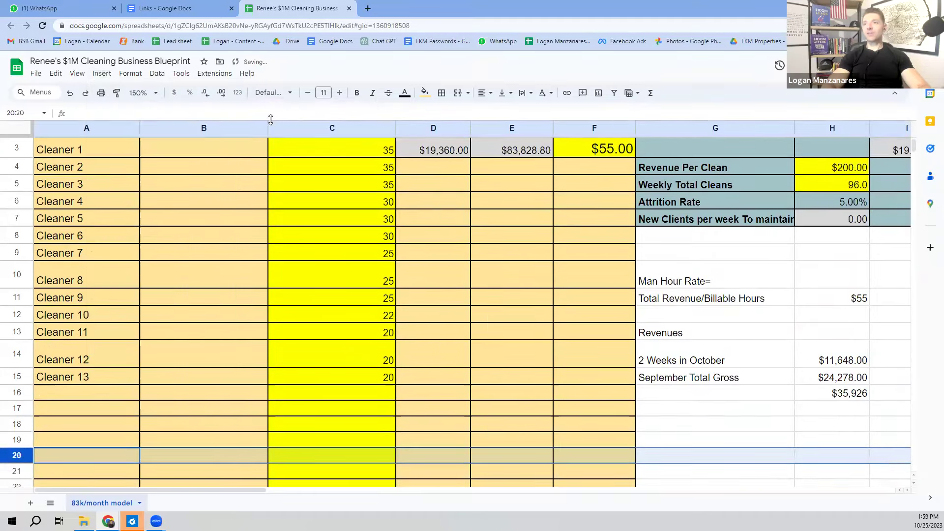
Step: Extend the numbered cleaner labels in column A from Cleaner 14 through Cleaner 20, filling rows 16 to 22
{"action": "left_click", "coordinate": [98, 387]}
{"action": "key", "text": "Down"}
{"action": "key", "text": "Down"}
{"action": "key", "text": "Up"}
{"action": "key", "text": "Up"}
{"action": "key", "text": "Up"}
{"action": "key", "text": "shift+Up"}
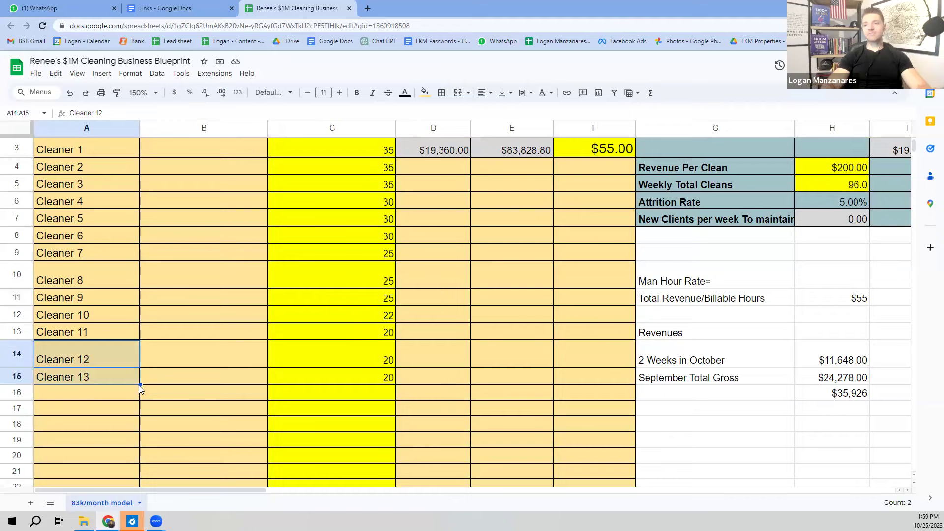
{"action": "left_click_drag", "start_coordinate": [139, 386], "coordinate": [134, 485]}
{"action": "left_click", "coordinate": [118, 449]}
{"action": "scroll", "coordinate": [118, 449], "scroll_direction": "down", "scroll_amount": 2}
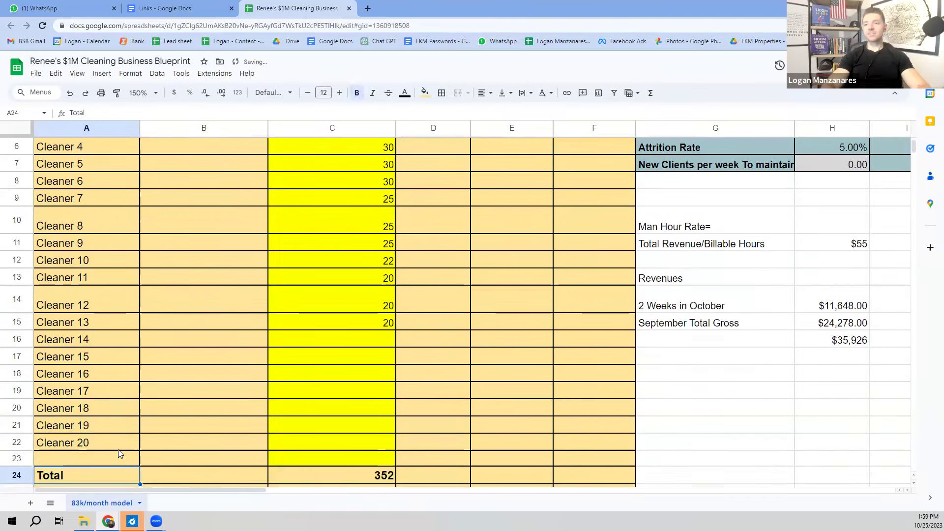
Step: Continue the label series into A23 so the last row above the total reads Cleaner 21
{"action": "left_click", "coordinate": [118, 452]}
{"action": "left_click", "coordinate": [118, 448]}
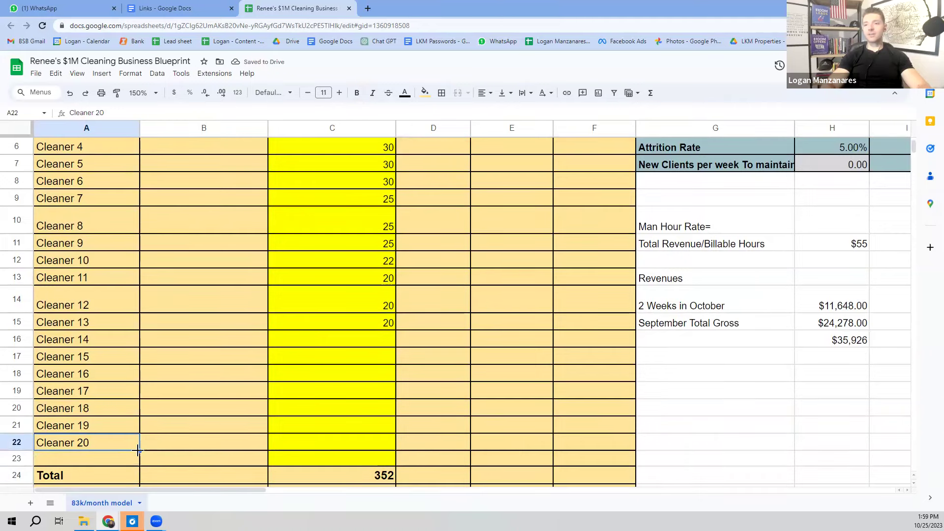
{"action": "left_click_drag", "start_coordinate": [138, 452], "coordinate": [138, 458]}
Step: Review the hours column of the extended cleaner table, including the total and average cleaner hours beneath it
{"action": "left_click", "coordinate": [173, 449]}
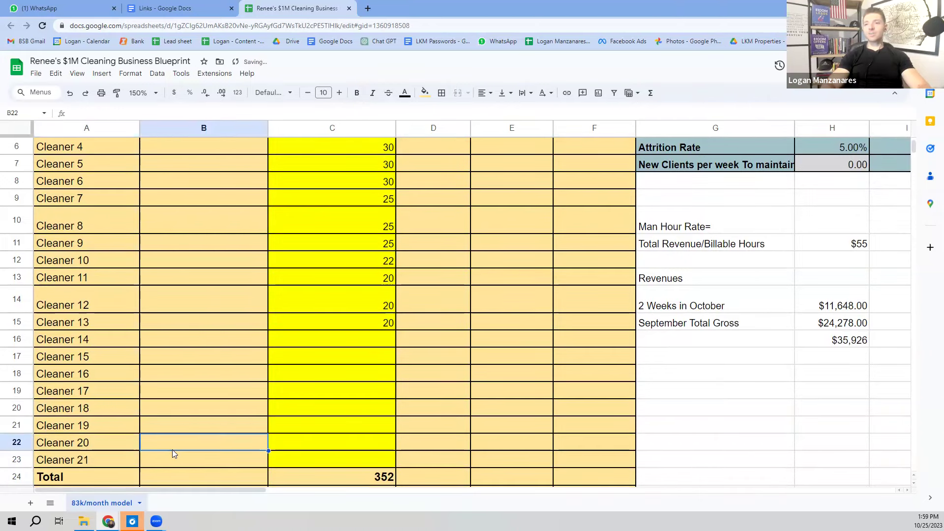
{"action": "key", "text": "Up"}
{"action": "key", "text": "Up"}
{"action": "key", "text": "Up"}
{"action": "key", "text": "Up"}
{"action": "key", "text": "Right"}
{"action": "key", "text": "Right"}
{"action": "key", "text": "Down"}
{"action": "key", "text": "Down"}
{"action": "key", "text": "Down"}
{"action": "key", "text": "Down"}
{"action": "key", "text": "Down"}
{"action": "key", "text": "Down"}
{"action": "key", "text": "Down"}
{"action": "key", "text": "Down"}
{"action": "key", "text": "Down"}
{"action": "key", "text": "Down"}
{"action": "key", "text": "Down"}
{"action": "key", "text": "Down"}
{"action": "key", "text": "Down"}
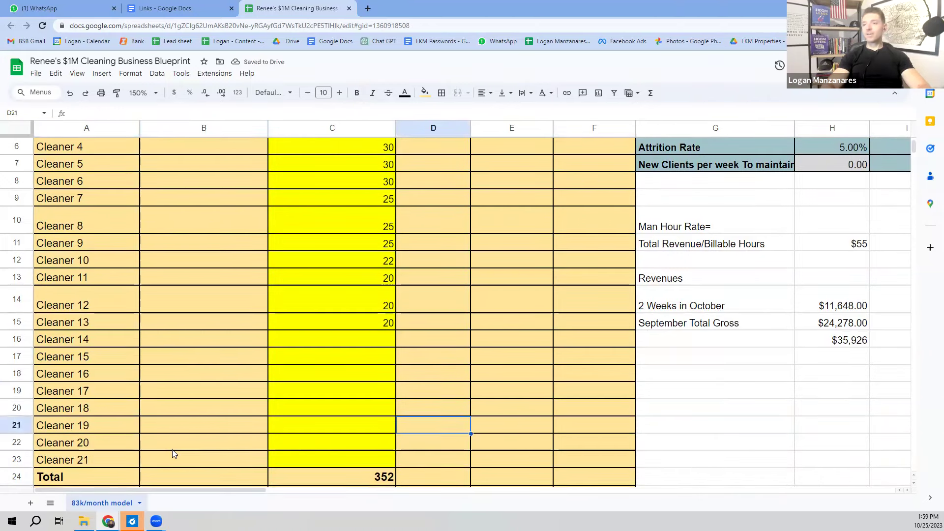
{"action": "key", "text": "Up"}
{"action": "key", "text": "Up"}
{"action": "key", "text": "Up"}
{"action": "key", "text": "Up"}
{"action": "key", "text": "Up"}
{"action": "key", "text": "Up"}
{"action": "key", "text": "Up"}
{"action": "key", "text": "Left"}
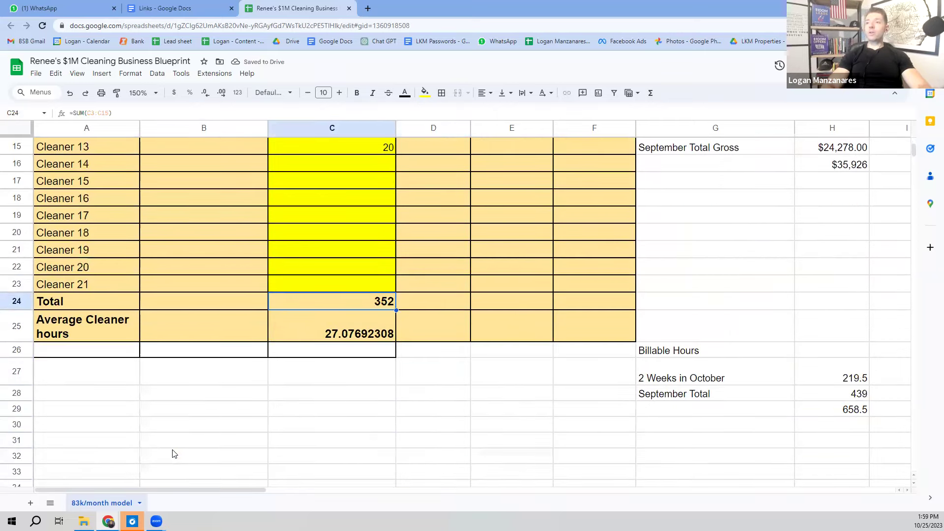
{"action": "key", "text": "Up"}
{"action": "key", "text": "Up"}
{"action": "key", "text": "Up"}
{"action": "key", "text": "Up"}
{"action": "key", "text": "Up"}
{"action": "key", "text": "Up"}
{"action": "key", "text": "Up"}
{"action": "key", "text": "Up"}
{"action": "key", "text": "Up"}
{"action": "key", "text": "Up"}
{"action": "key", "text": "Up"}
{"action": "key", "text": "Up"}
{"action": "key", "text": "Up"}
{"action": "key", "text": "Up"}
{"action": "key", "text": "Up"}
{"action": "key", "text": "Up"}
{"action": "key", "text": "Up"}
{"action": "key", "text": "Up"}
{"action": "key", "text": "Up"}
{"action": "key", "text": "Up"}
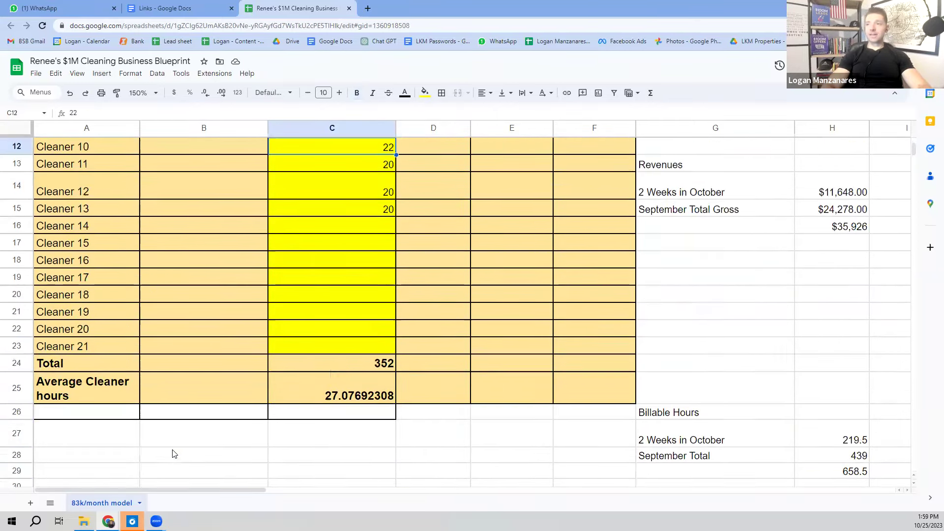
{"action": "key", "text": "Down"}
{"action": "key", "text": "Down"}
{"action": "key", "text": "Down"}
{"action": "key", "text": "Down"}
{"action": "key", "text": "Down"}
{"action": "key", "text": "Down"}
{"action": "key", "text": "Down"}
{"action": "key", "text": "Down"}
{"action": "key", "text": "Down"}
{"action": "key", "text": "Down"}
{"action": "key", "text": "Down"}
{"action": "key", "text": "Down"}
{"action": "key", "text": "Down"}
{"action": "key", "text": "Down"}
{"action": "key", "text": "Down"}
{"action": "key", "text": "Down"}
{"action": "key", "text": "Down"}
{"action": "key", "text": "Down"}
{"action": "key", "text": "Down"}
{"action": "key", "text": "Down"}
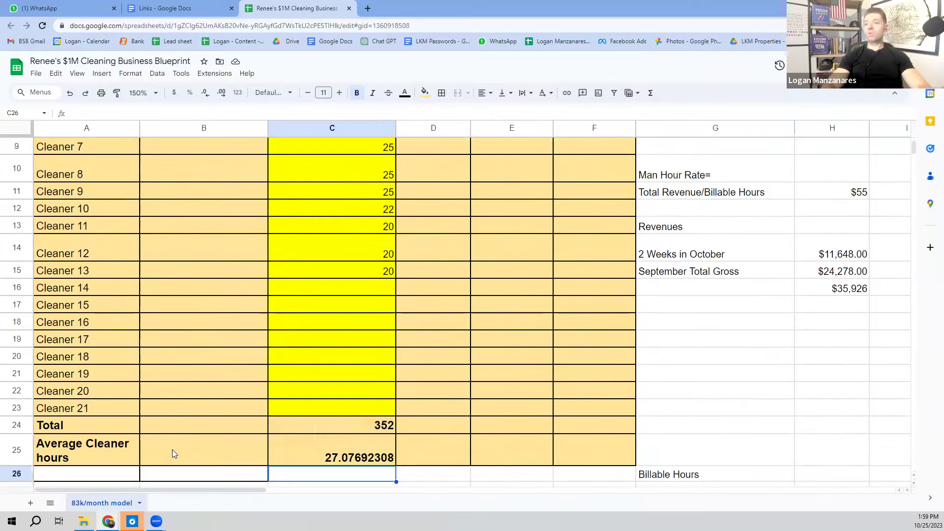
{"action": "key", "text": "Up"}
{"action": "key", "text": "Up"}
{"action": "key", "text": "Up"}
{"action": "key", "text": "Up"}
{"action": "key", "text": "Up"}
{"action": "key", "text": "Up"}
{"action": "key", "text": "Up"}
{"action": "key", "text": "Up"}
{"action": "key", "text": "Up"}
{"action": "key", "text": "Up"}
{"action": "key", "text": "Up"}
{"action": "key", "text": "Up"}
{"action": "key", "text": "Up"}
{"action": "key", "text": "Up"}
{"action": "key", "text": "Up"}
{"action": "key", "text": "Up"}
{"action": "key", "text": "Up"}
{"action": "key", "text": "Up"}
{"action": "key", "text": "Up"}
{"action": "key", "text": "Up"}
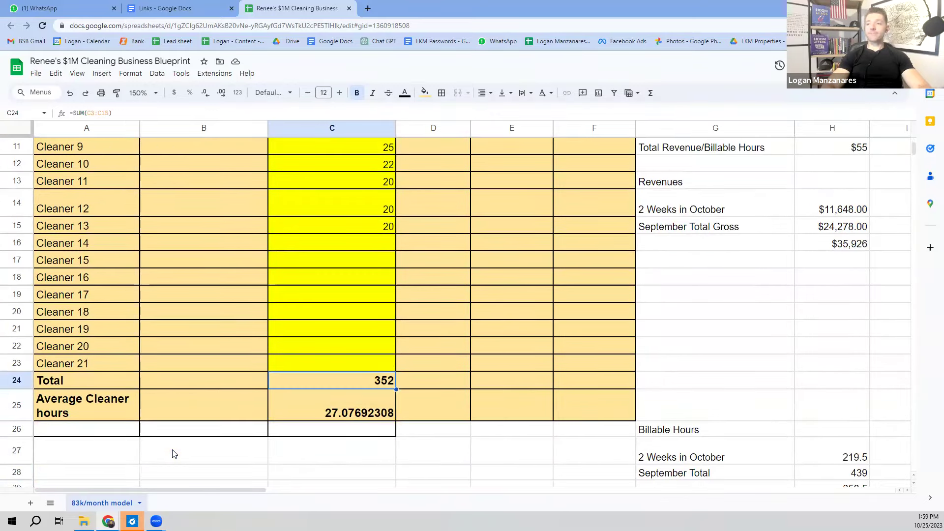
{"action": "key", "text": "Down"}
{"action": "key", "text": "Down"}
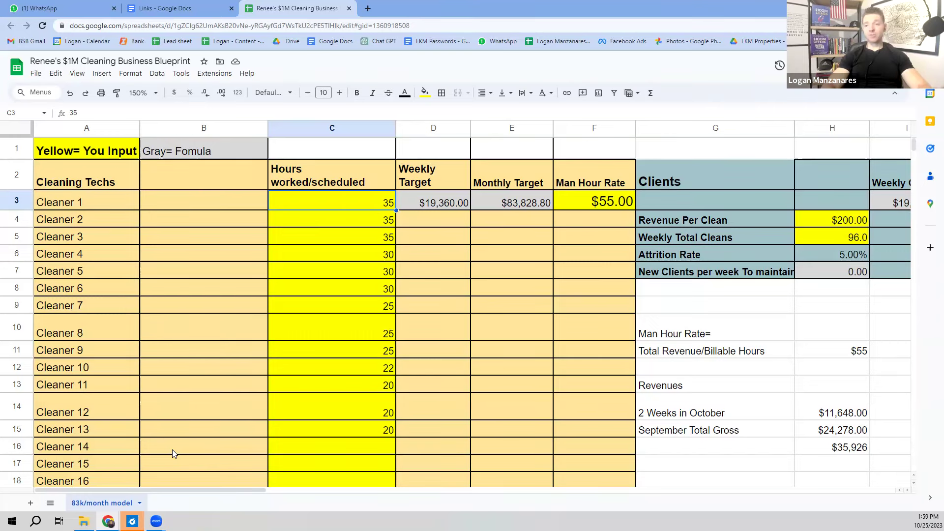
Step: Set the hours worked/scheduled to 15 for each of Cleaners 1 through 13 in C3 to C15
{"action": "type", "text": "15"}
{"action": "key", "text": "Return"}
{"action": "type", "text": "15"}
{"action": "key", "text": "Return"}
{"action": "type", "text": "15"}
{"action": "key", "text": "Return"}
{"action": "type", "text": "15"}
{"action": "key", "text": "Return"}
{"action": "type", "text": "15"}
{"action": "key", "text": "Return"}
{"action": "type", "text": "15"}
{"action": "key", "text": "Return"}
{"action": "type", "text": "15"}
{"action": "key", "text": "Return"}
{"action": "type", "text": "15"}
{"action": "key", "text": "Return"}
{"action": "type", "text": "15"}
{"action": "key", "text": "Return"}
{"action": "type", "text": "15"}
{"action": "key", "text": "Return"}
{"action": "type", "text": "15"}
{"action": "key", "text": "Return"}
{"action": "type", "text": "1"}
{"action": "key", "text": "Return"}
{"action": "key", "text": "Up"}
{"action": "type", "text": "15"}
{"action": "key", "text": "Return"}
{"action": "type", "text": "15"}
{"action": "key", "text": "Return"}
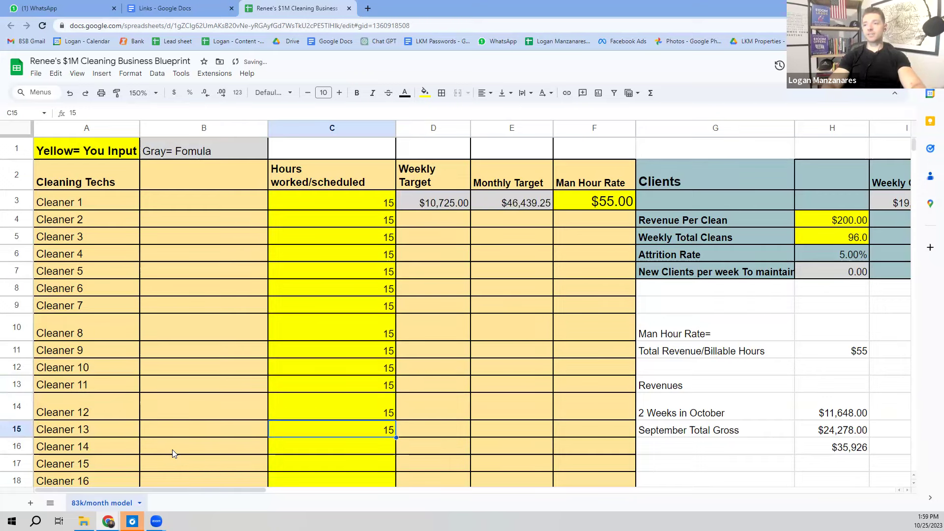
Step: Enter 15 hours worked/scheduled for each of Cleaners 14, 15 and 16 in C16 to C18
{"action": "type", "text": "15"}
{"action": "key", "text": "Return"}
{"action": "type", "text": "15"}
{"action": "key", "text": "Return"}
{"action": "type", "text": "15"}
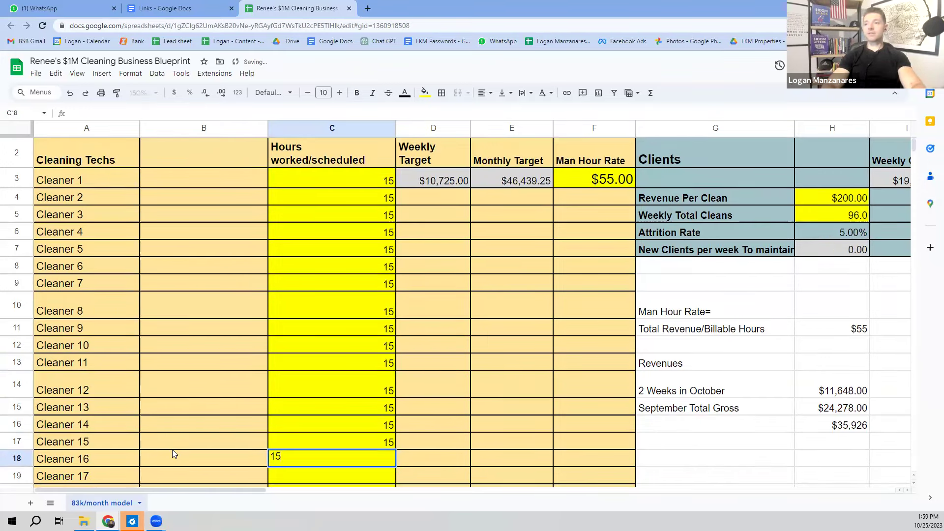
{"action": "key", "text": "Return"}
Step: Enter 15 hours for each of Cleaners 17, 18 and 19 in C19 to C21, and select the hours total in C24
{"action": "key", "text": "Down"}
{"action": "key", "text": "Down"}
{"action": "key", "text": "Down"}
{"action": "key", "text": "Down"}
{"action": "key", "text": "Down"}
{"action": "key", "text": "Down"}
{"action": "key", "text": "Up"}
{"action": "key", "text": "Up"}
{"action": "key", "text": "Up"}
{"action": "key", "text": "Up"}
{"action": "key", "text": "Up"}
{"action": "key", "text": "Up"}
{"action": "key", "text": "Up"}
{"action": "key", "text": "Up"}
{"action": "key", "text": "Down"}
{"action": "key", "text": "Down"}
{"action": "type", "text": "15"}
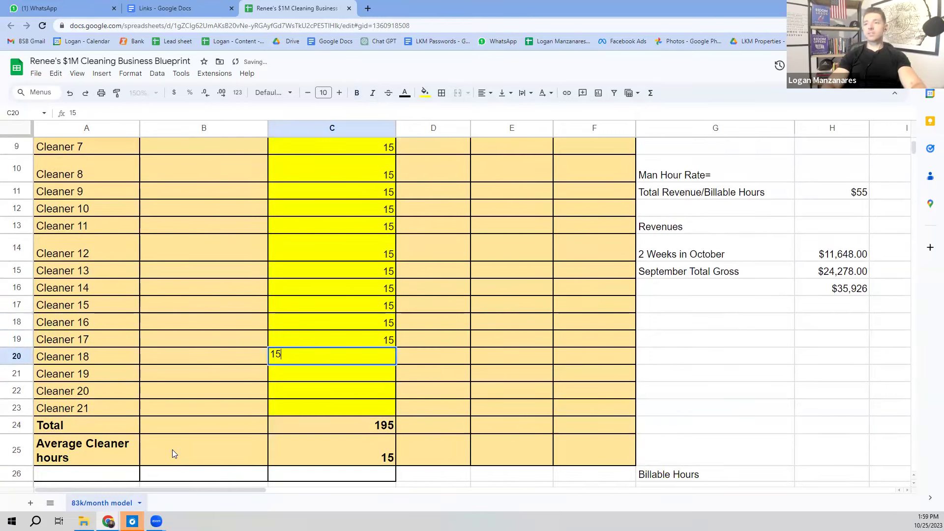
{"action": "key", "text": "Return"}
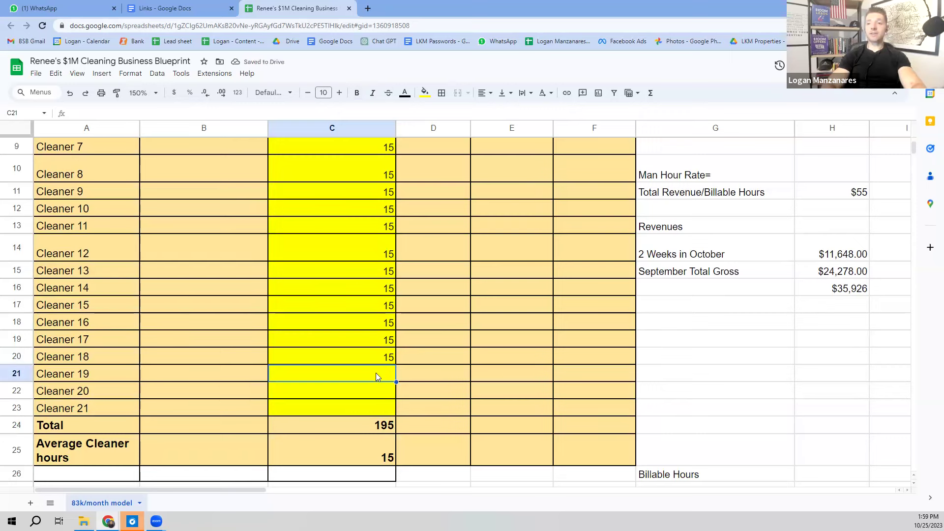
{"action": "type", "text": "15"}
{"action": "key", "text": "Return"}
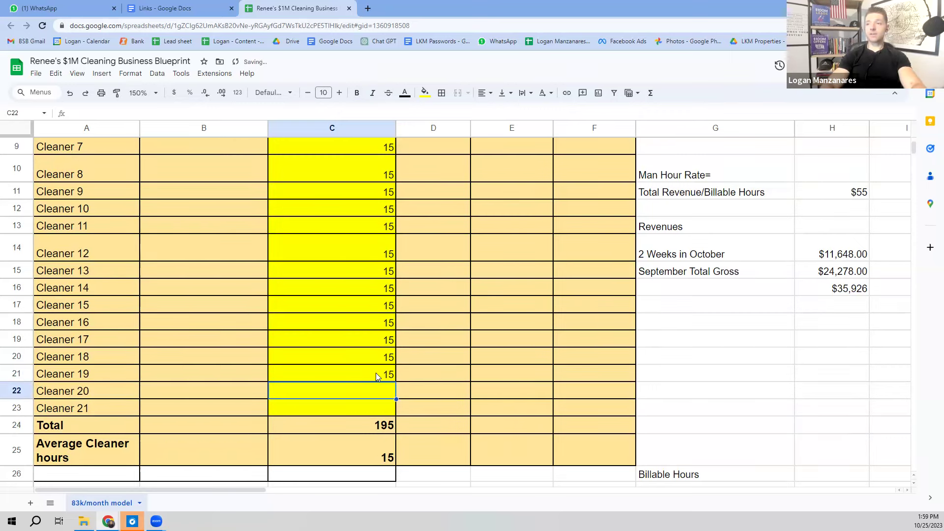
{"action": "key", "text": "Down"}
{"action": "key", "text": "Down"}
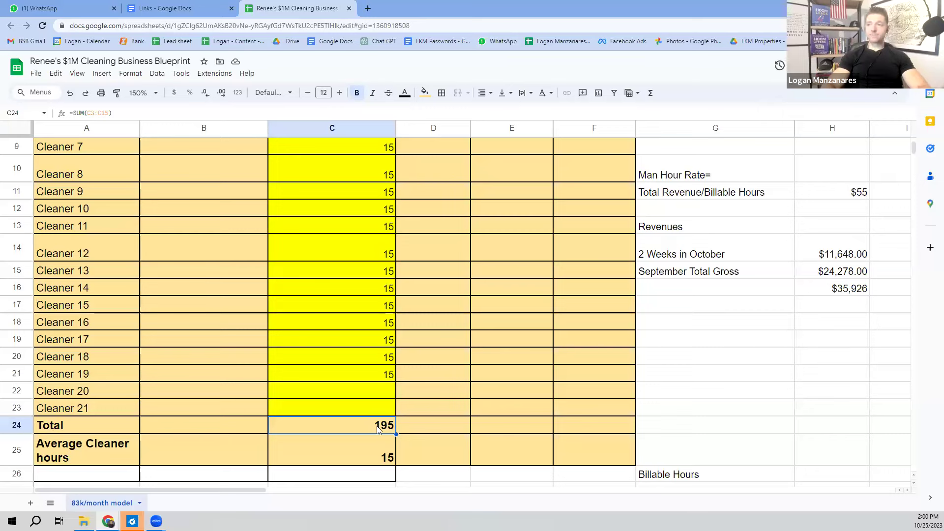
Step: Extend the hours total formula in C24 to sum the range C3:C23
{"action": "left_click", "coordinate": [110, 113]}
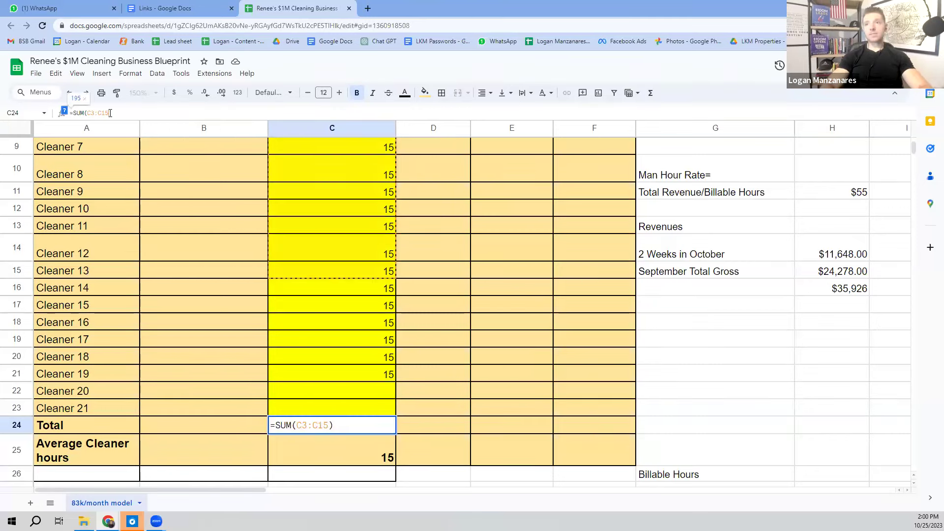
{"action": "key", "text": "BackSpace"}
{"action": "key", "text": "BackSpace"}
{"action": "type", "text": "23"}
{"action": "key", "text": "Return"}
Step: Enter 15 hours worked/scheduled for each of Cleaners 20 and 21 in C22 and C23
{"action": "key", "text": "Up"}
{"action": "key", "text": "Up"}
{"action": "key", "text": "Up"}
{"action": "type", "text": "15"}
{"action": "key", "text": "Return"}
{"action": "type", "text": "15"}
{"action": "key", "text": "Return"}
{"action": "key", "text": "Up"}
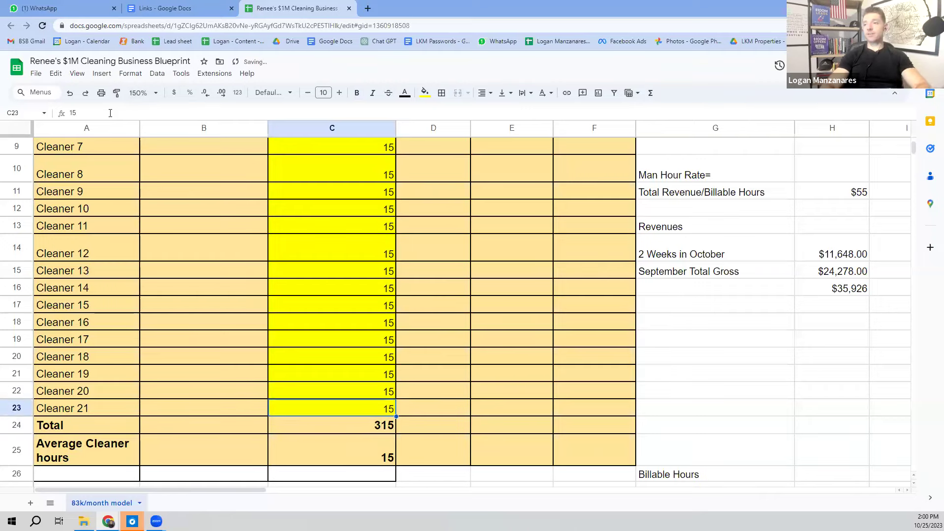
Step: Review the hours entered for all the cleaners in column C, along with the total and average beneath them
{"action": "key", "text": "Up"}
{"action": "key", "text": "Up"}
{"action": "key", "text": "Up"}
{"action": "key", "text": "Up"}
{"action": "key", "text": "Up"}
{"action": "key", "text": "Up"}
{"action": "key", "text": "Up"}
{"action": "key", "text": "Up"}
{"action": "key", "text": "Up"}
{"action": "key", "text": "Up"}
{"action": "key", "text": "Up"}
{"action": "key", "text": "Up"}
{"action": "key", "text": "Up"}
{"action": "key", "text": "Up"}
{"action": "key", "text": "Up"}
{"action": "key", "text": "Up"}
{"action": "key", "text": "Up"}
{"action": "key", "text": "Up"}
{"action": "key", "text": "Up"}
{"action": "key", "text": "Up"}
{"action": "key", "text": "Down"}
{"action": "key", "text": "Down"}
{"action": "key", "text": "Down"}
{"action": "key", "text": "Down"}
{"action": "key", "text": "Down"}
{"action": "key", "text": "Down"}
{"action": "key", "text": "Down"}
{"action": "key", "text": "Down"}
{"action": "key", "text": "Down"}
{"action": "key", "text": "Down"}
{"action": "key", "text": "Down"}
{"action": "key", "text": "Down"}
{"action": "key", "text": "Down"}
{"action": "key", "text": "Down"}
{"action": "key", "text": "Down"}
{"action": "key", "text": "Down"}
{"action": "key", "text": "Down"}
{"action": "key", "text": "Down"}
{"action": "key", "text": "Down"}
{"action": "key", "text": "Down"}
{"action": "key", "text": "Down"}
{"action": "key", "text": "Down"}
{"action": "key", "text": "Down"}
{"action": "key", "text": "Down"}
{"action": "key", "text": "Down"}
{"action": "key", "text": "Up"}
{"action": "key", "text": "Up"}
{"action": "key", "text": "Up"}
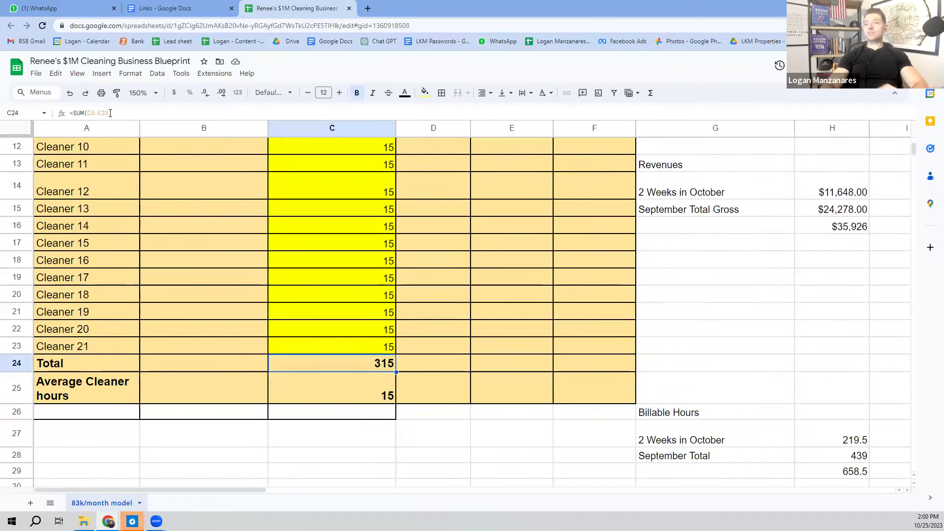
Step: Insert two blank rows between the Cleaner 21 row and the Total row
{"action": "key", "text": "Up"}
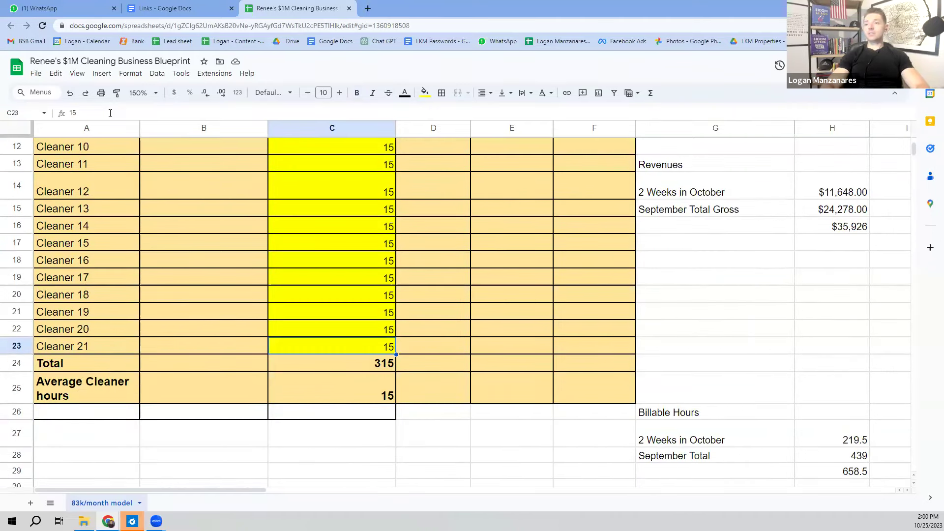
{"action": "left_click", "coordinate": [103, 75]}
{"action": "mouse_move", "coordinate": [125, 106]}
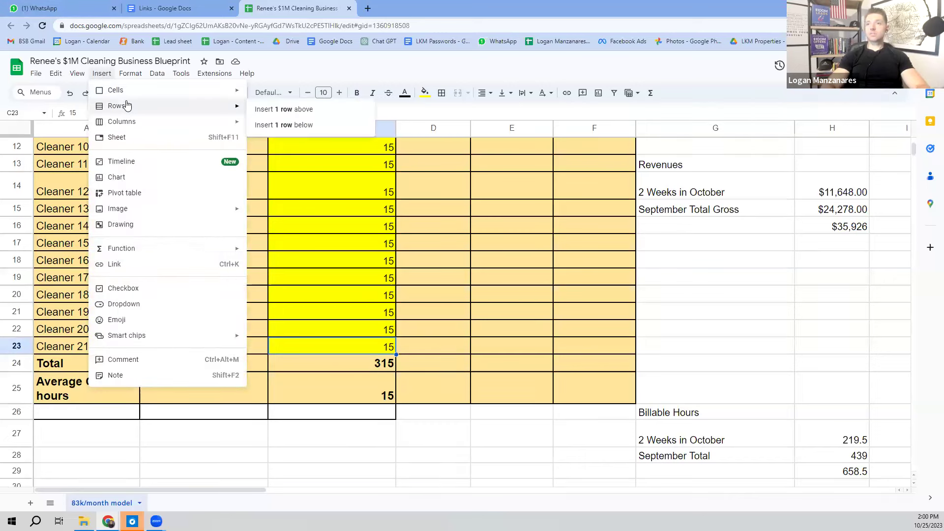
{"action": "left_click", "coordinate": [268, 124]}
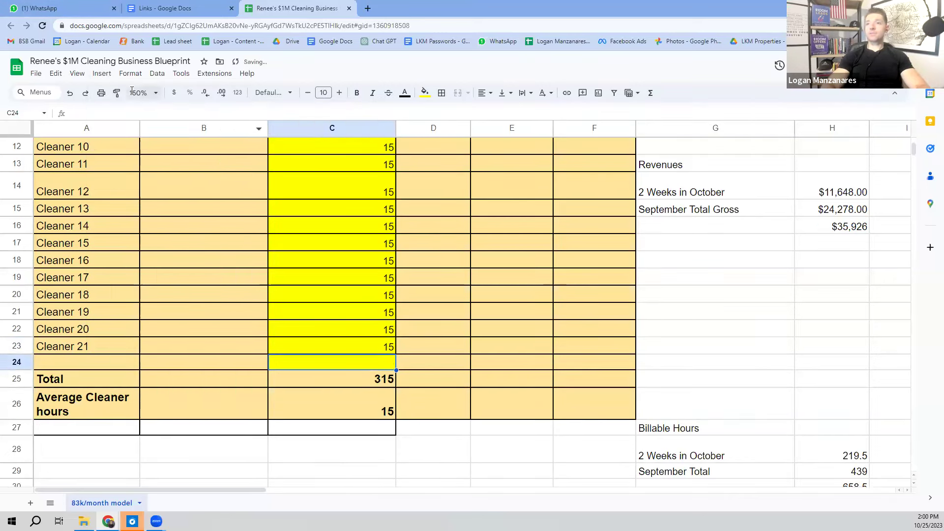
{"action": "left_click", "coordinate": [102, 74]}
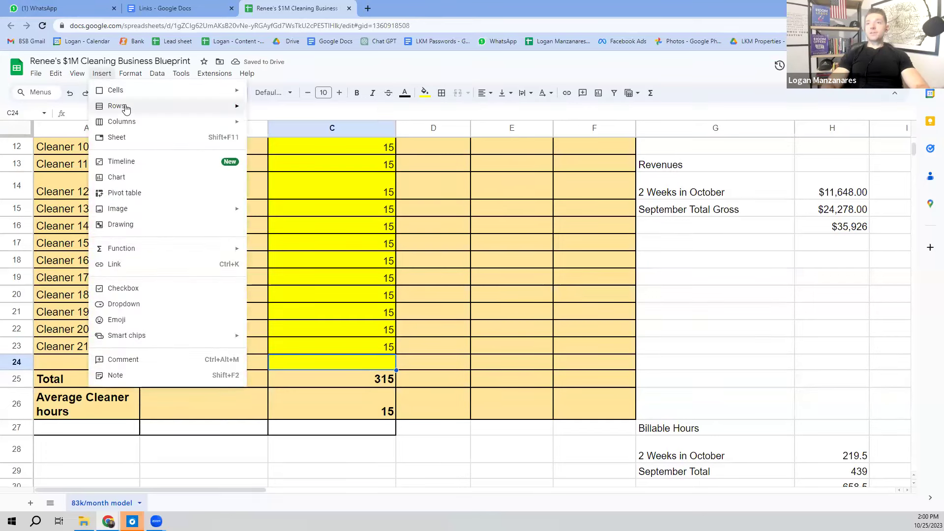
{"action": "mouse_move", "coordinate": [125, 107]}
{"action": "left_click", "coordinate": [270, 126]}
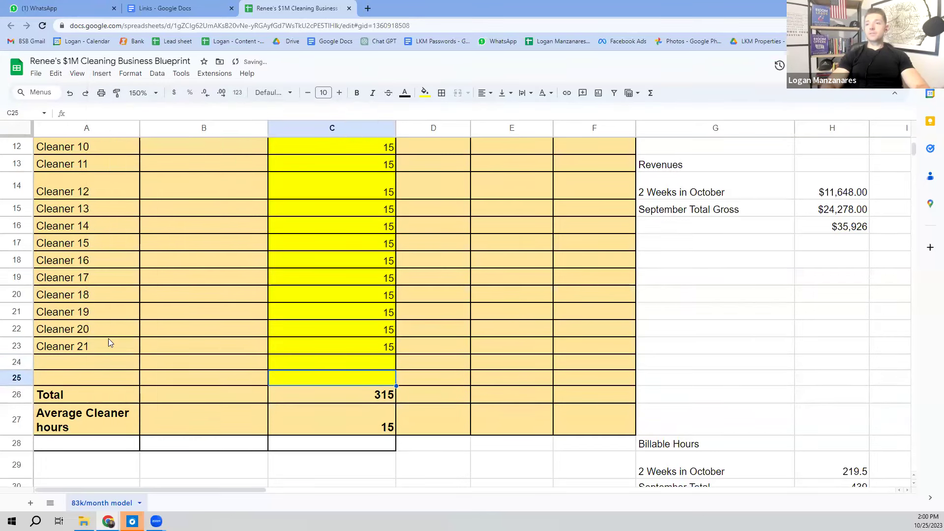
Step: Enter 15 hours in C24, in the first blank row beneath Cleaner 21
{"action": "left_click", "coordinate": [323, 366]}
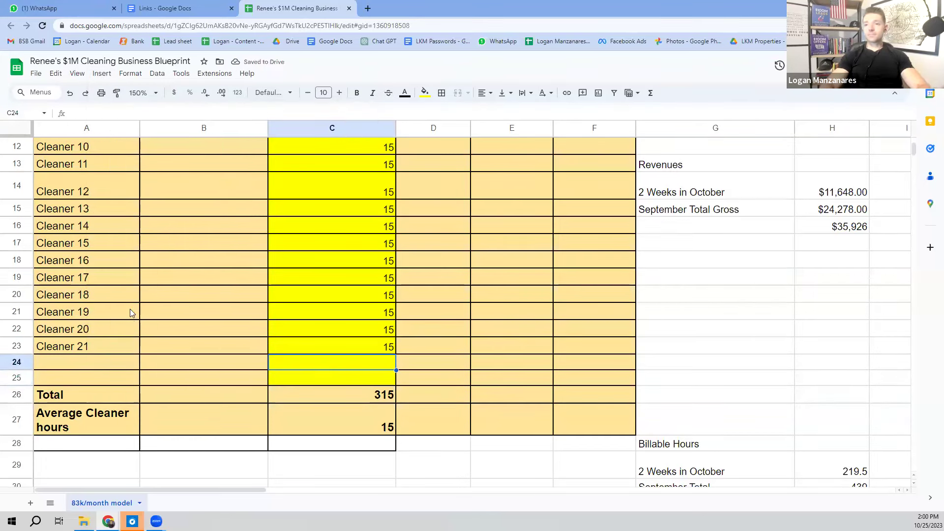
{"action": "type", "text": "15"}
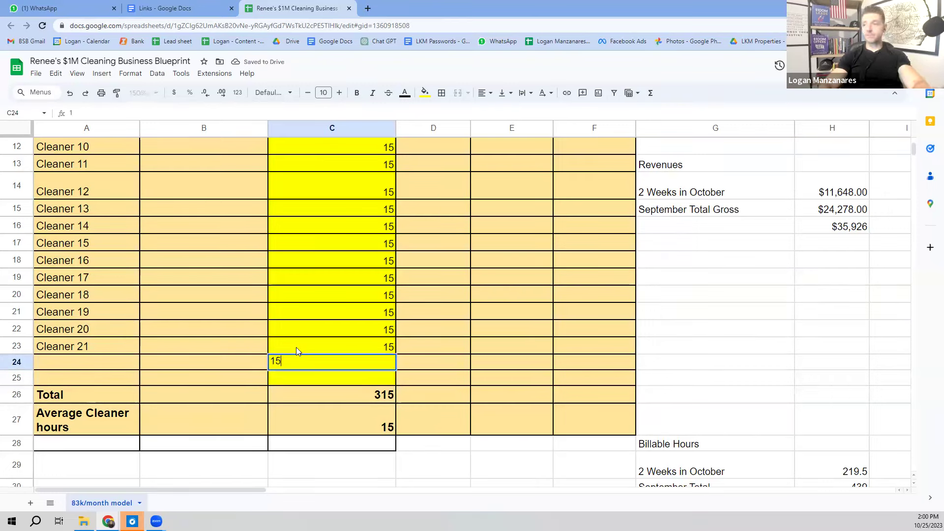
Step: Enter 15 scheduled hours in each of cells C24 and C25, below Cleaner 21
{"action": "key", "text": "Return"}
{"action": "type", "text": "15"}
{"action": "key", "text": "Return"}
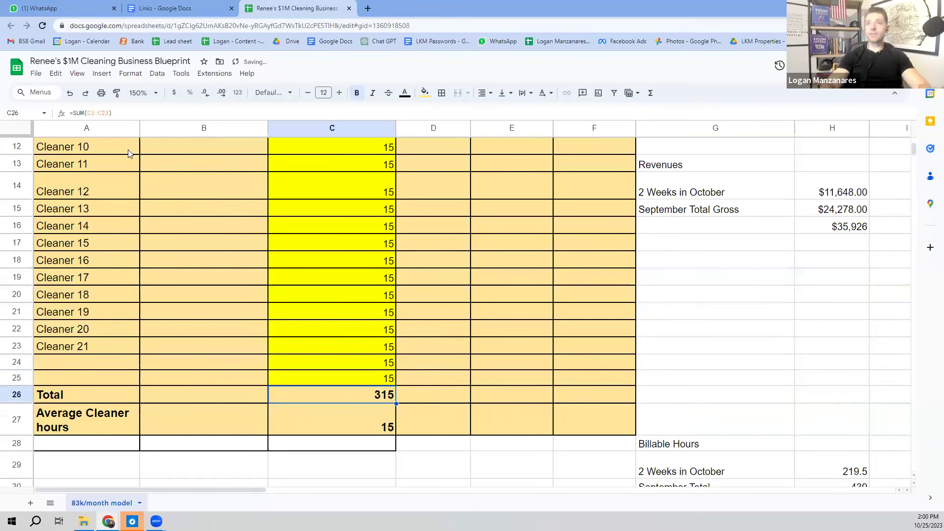
Step: Extend the total hours formula in C26 so it sums C3:C25
{"action": "left_click", "coordinate": [109, 113]}
{"action": "key", "text": "BackSpace"}
{"action": "type", "text": "5"}
{"action": "key", "text": "Return"}
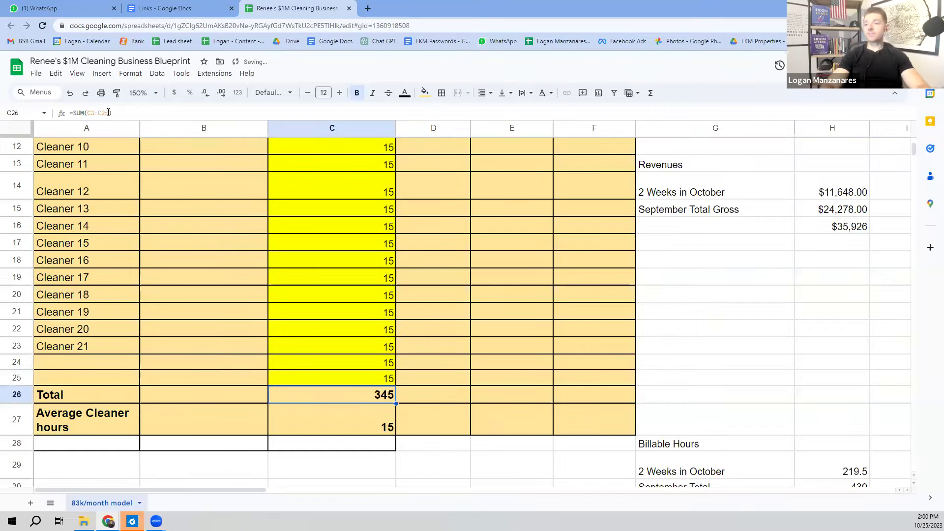
Step: Examine the weekly and monthly targets in row 3 with hours filled through row 25
{"action": "key", "text": "Up"}
{"action": "key", "text": "Up"}
{"action": "key", "text": "Up"}
{"action": "key", "text": "Up"}
{"action": "key", "text": "Up"}
{"action": "key", "text": "Up"}
{"action": "key", "text": "Up"}
{"action": "key", "text": "Up"}
{"action": "key", "text": "Up"}
{"action": "key", "text": "Up"}
{"action": "key", "text": "Up"}
{"action": "key", "text": "Up"}
{"action": "key", "text": "Up"}
{"action": "key", "text": "Up"}
{"action": "key", "text": "Up"}
{"action": "key", "text": "Up"}
{"action": "key", "text": "Up"}
{"action": "key", "text": "Up"}
{"action": "key", "text": "Up"}
{"action": "key", "text": "Up"}
{"action": "key", "text": "Down"}
{"action": "key", "text": "Down"}
{"action": "key", "text": "Down"}
{"action": "key", "text": "Down"}
{"action": "key", "text": "Down"}
{"action": "key", "text": "Up"}
{"action": "key", "text": "Up"}
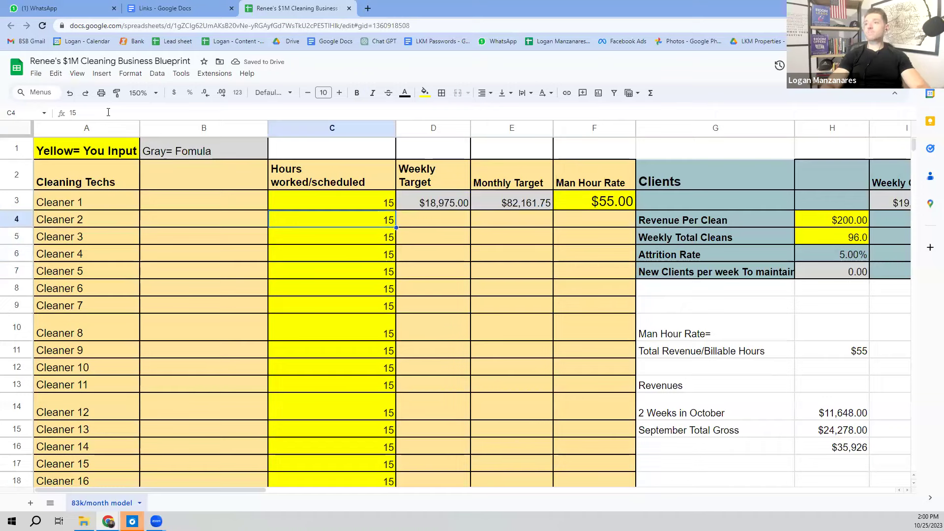
Step: Insert a blank row below row 25, directly above the Total row
{"action": "key", "text": "Down"}
{"action": "key", "text": "Down"}
{"action": "key", "text": "Down"}
{"action": "key", "text": "Down"}
{"action": "key", "text": "Down"}
{"action": "key", "text": "Down"}
{"action": "key", "text": "Down"}
{"action": "key", "text": "Down"}
{"action": "key", "text": "Down"}
{"action": "key", "text": "Down"}
{"action": "key", "text": "Down"}
{"action": "key", "text": "Down"}
{"action": "key", "text": "Down"}
{"action": "key", "text": "Down"}
{"action": "key", "text": "Down"}
{"action": "key", "text": "Down"}
{"action": "key", "text": "Down"}
{"action": "key", "text": "Down"}
{"action": "key", "text": "Down"}
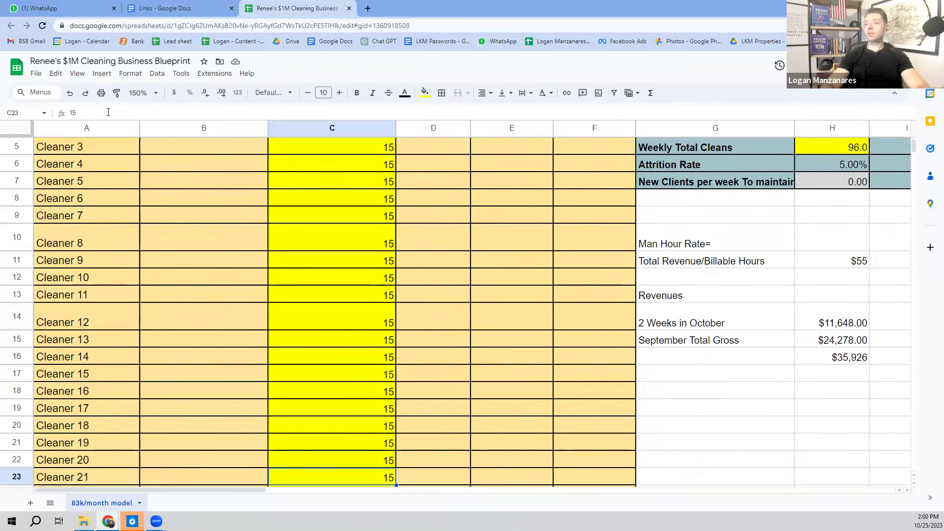
{"action": "key", "text": "Down"}
{"action": "key", "text": "Down"}
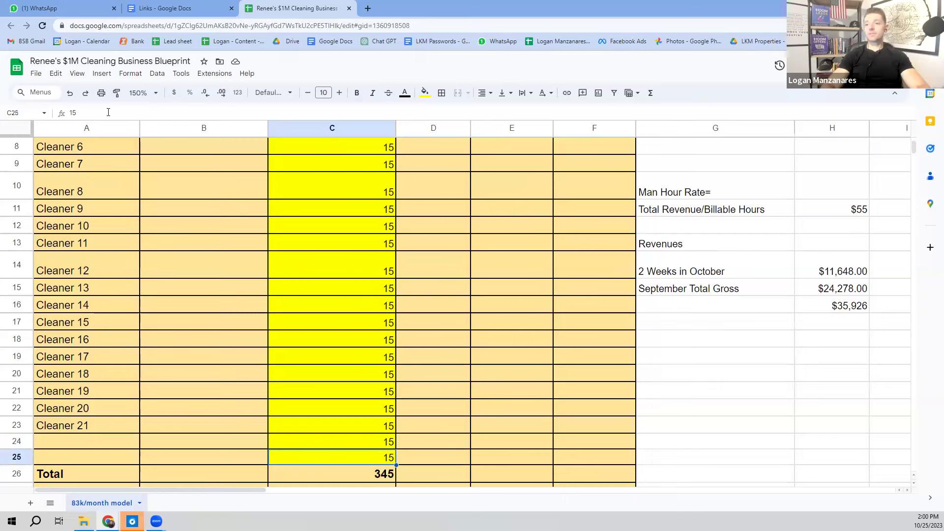
{"action": "key", "text": "Left"}
{"action": "left_click", "coordinate": [101, 73]}
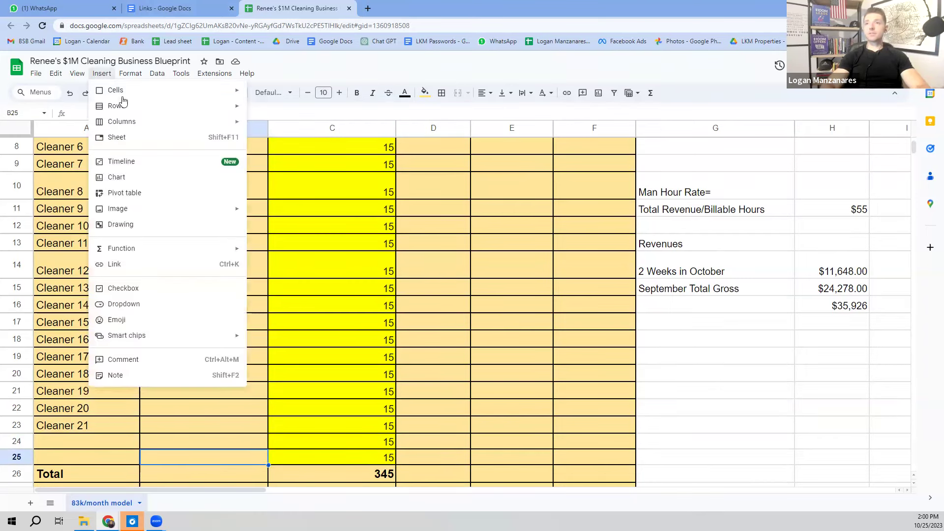
{"action": "mouse_move", "coordinate": [122, 105]}
{"action": "left_click", "coordinate": [295, 124]}
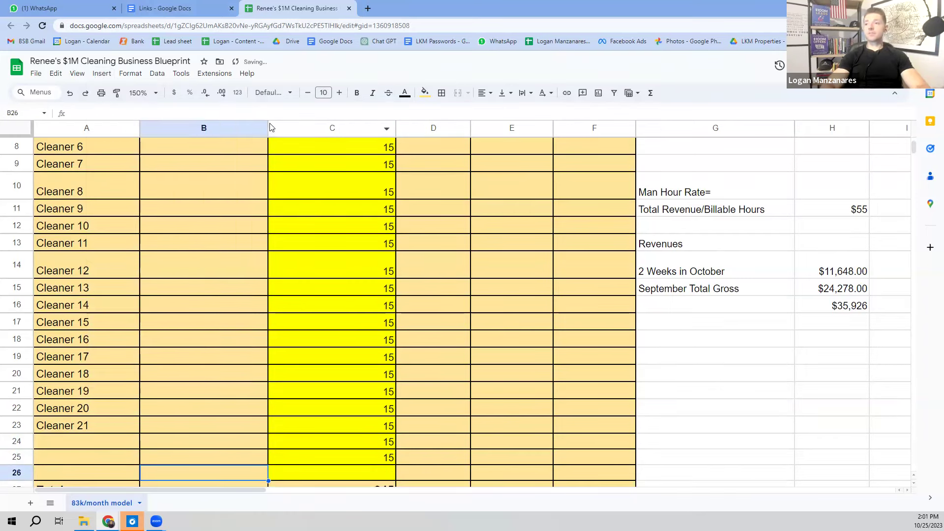
Step: Fill the cleaner labels down from Cleaner 21 through row 26, adding Cleaner 22, Cleaner 23 and Cleaner 24
{"action": "left_click", "coordinate": [123, 427]}
{"action": "left_click_drag", "start_coordinate": [137, 431], "coordinate": [131, 471]}
{"action": "left_click", "coordinate": [256, 459]}
{"action": "key", "text": "Right"}
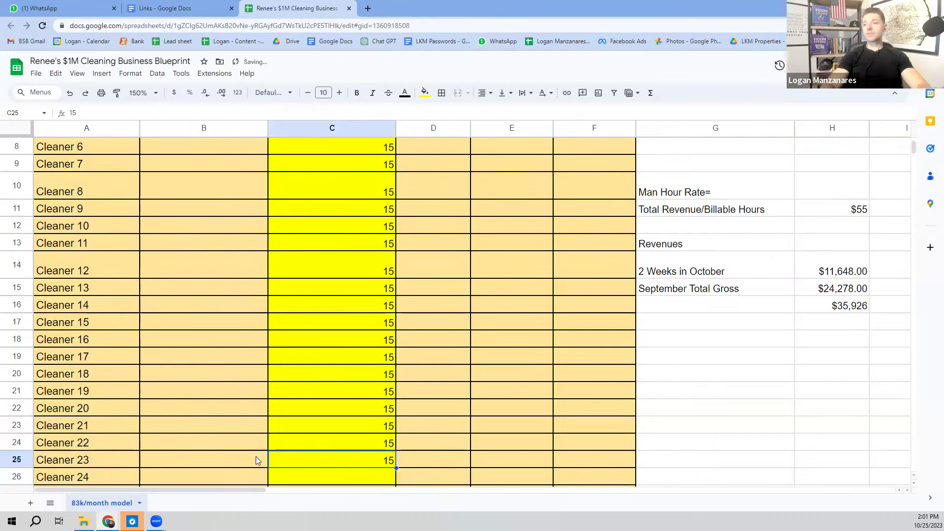
Step: Enter 15 scheduled hours for Cleaner 24 in C26 and check the range of the total formula
{"action": "key", "text": "Down"}
{"action": "type", "text": "15"}
{"action": "key", "text": "Down"}
{"action": "key", "text": "Down"}
{"action": "key", "text": "Up"}
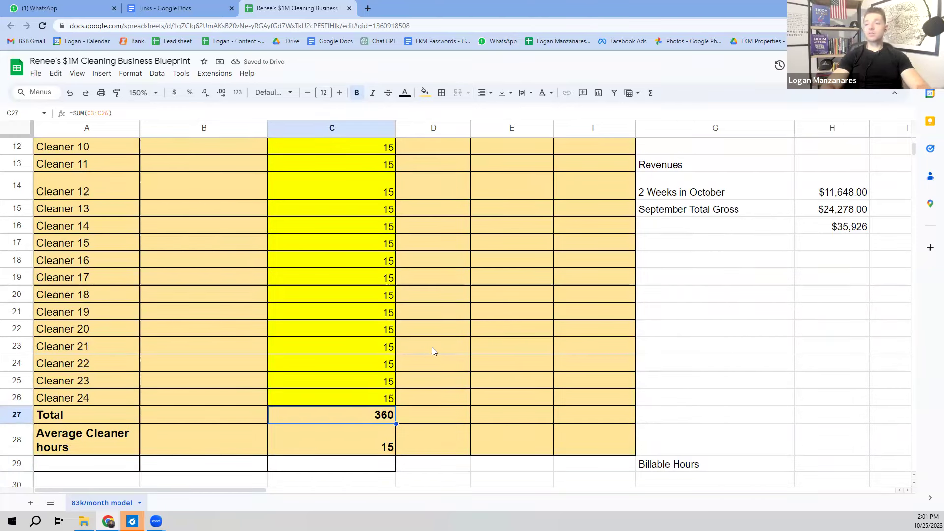
Step: Examine the weekly and monthly targets in row 3 with 24 cleaners at 15 hours each
{"action": "left_click", "coordinate": [439, 309]}
{"action": "key", "text": "Up"}
{"action": "key", "text": "Up"}
{"action": "key", "text": "Up"}
{"action": "key", "text": "Up"}
{"action": "key", "text": "Up"}
{"action": "key", "text": "Up"}
{"action": "key", "text": "Up"}
{"action": "key", "text": "Up"}
{"action": "key", "text": "Up"}
{"action": "key", "text": "Up"}
{"action": "key", "text": "Up"}
{"action": "key", "text": "Up"}
{"action": "key", "text": "Up"}
{"action": "key", "text": "Up"}
{"action": "key", "text": "Up"}
{"action": "key", "text": "Up"}
{"action": "key", "text": "Up"}
{"action": "key", "text": "Up"}
{"action": "key", "text": "Up"}
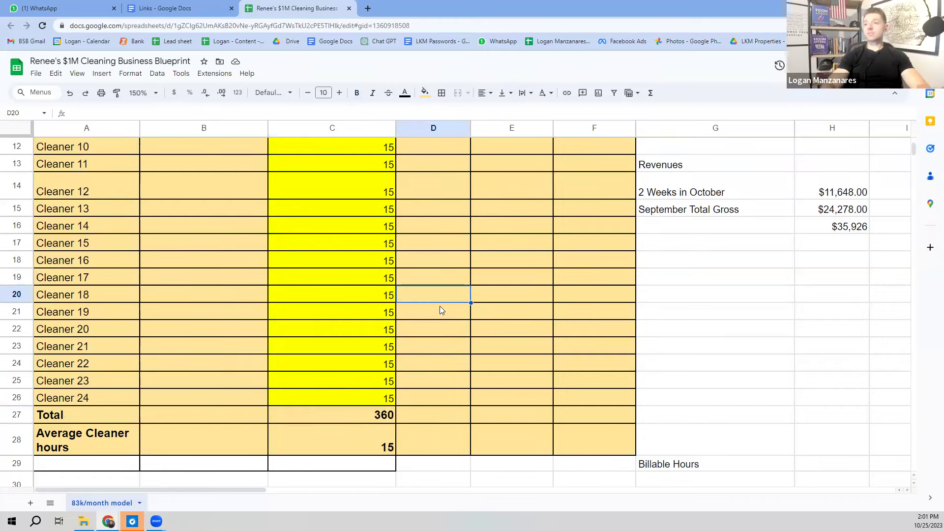
{"action": "key", "text": "Down"}
{"action": "key", "text": "Down"}
{"action": "key", "text": "Down"}
{"action": "key", "text": "Down"}
{"action": "key", "text": "Down"}
{"action": "key", "text": "Down"}
{"action": "key", "text": "Down"}
{"action": "key", "text": "Down"}
{"action": "key", "text": "Down"}
{"action": "key", "text": "Down"}
{"action": "key", "text": "Down"}
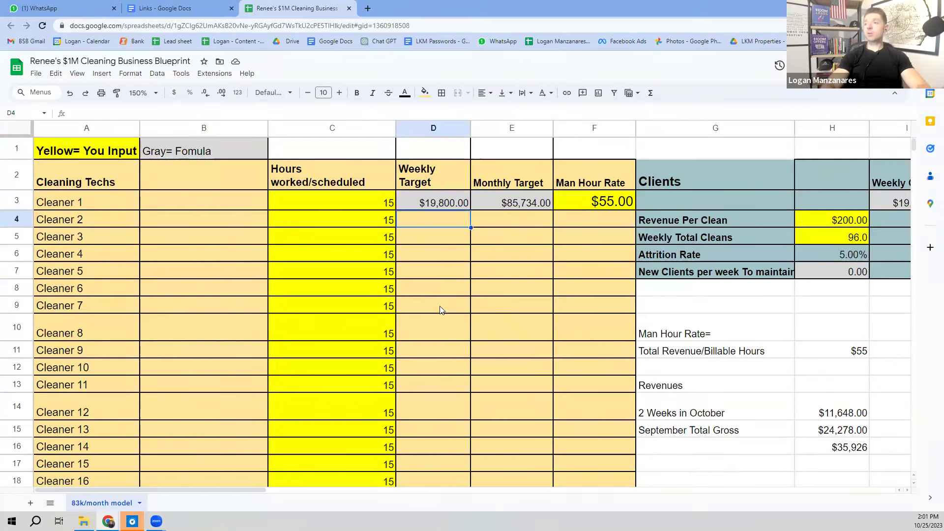
Step: Set Cleaner 24's scheduled hours in C26 to 10
{"action": "key", "text": "Down"}
{"action": "key", "text": "Down"}
{"action": "key", "text": "Down"}
{"action": "key", "text": "Down"}
{"action": "key", "text": "Down"}
{"action": "key", "text": "Down"}
{"action": "key", "text": "Down"}
{"action": "key", "text": "Down"}
{"action": "key", "text": "Down"}
{"action": "key", "text": "Down"}
{"action": "key", "text": "Down"}
{"action": "key", "text": "Down"}
{"action": "key", "text": "Down"}
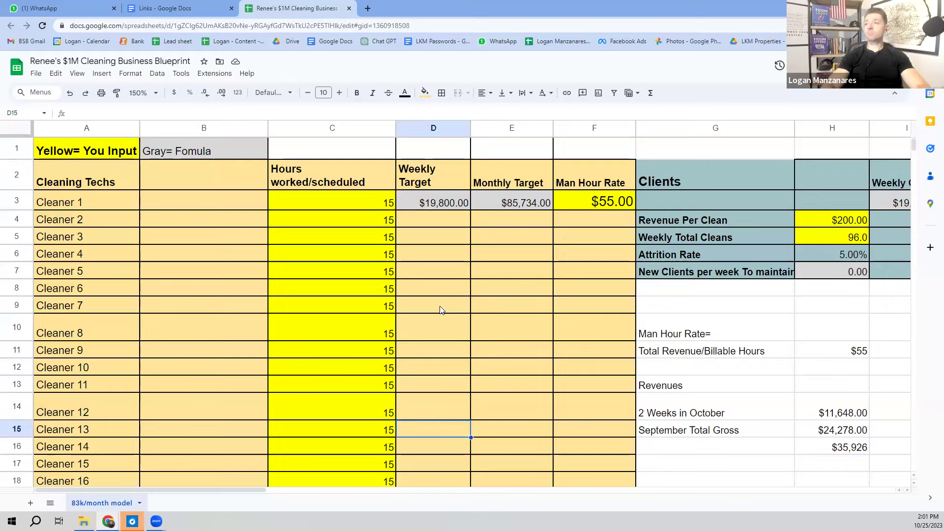
{"action": "key", "text": "Left"}
{"action": "type", "text": "10"}
{"action": "key", "text": "Return"}
Step: Review the weekly and monthly targets in row 3 with Cleaner 24 at 10 hours
{"action": "key", "text": "Up"}
{"action": "key", "text": "Up"}
{"action": "key", "text": "Up"}
{"action": "key", "text": "Up"}
{"action": "key", "text": "Up"}
{"action": "key", "text": "Up"}
{"action": "key", "text": "Up"}
{"action": "key", "text": "Up"}
{"action": "key", "text": "Up"}
{"action": "key", "text": "Up"}
{"action": "key", "text": "Up"}
{"action": "key", "text": "Up"}
{"action": "key", "text": "Up"}
{"action": "key", "text": "Up"}
{"action": "key", "text": "Up"}
{"action": "key", "text": "Up"}
{"action": "key", "text": "Up"}
{"action": "key", "text": "Up"}
{"action": "key", "text": "Up"}
{"action": "key", "text": "Up"}
{"action": "key", "text": "Up"}
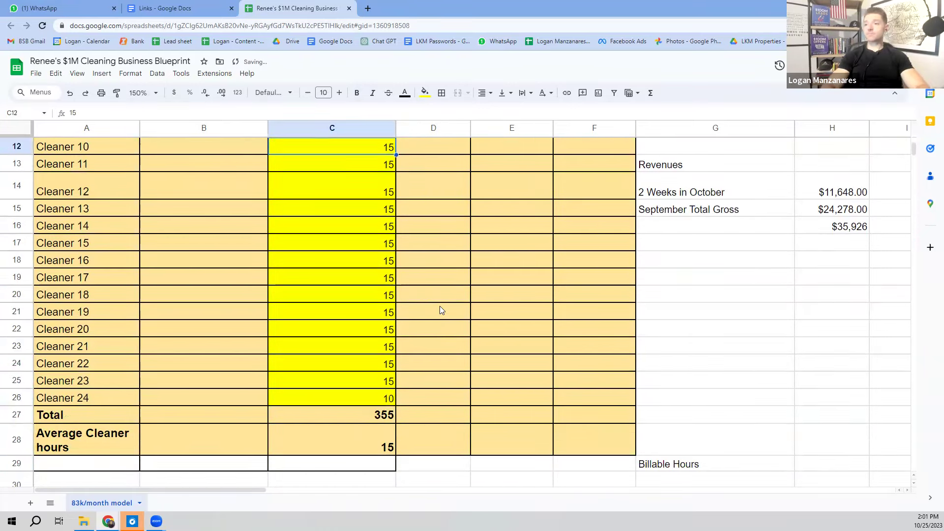
{"action": "key", "text": "Down"}
{"action": "key", "text": "Down"}
{"action": "key", "text": "Down"}
{"action": "key", "text": "Down"}
{"action": "key", "text": "Down"}
{"action": "key", "text": "Down"}
{"action": "key", "text": "Down"}
{"action": "key", "text": "Down"}
{"action": "key", "text": "Down"}
{"action": "key", "text": "Down"}
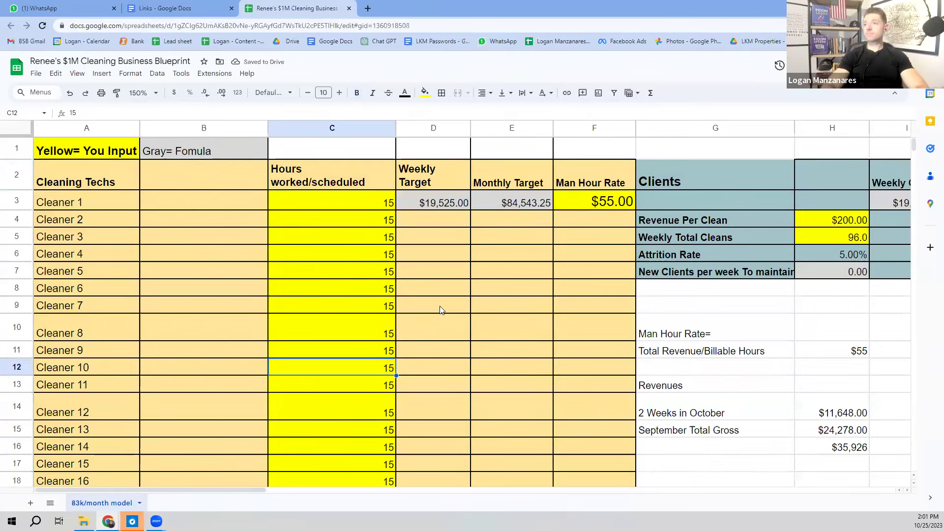
{"action": "left_click", "coordinate": [360, 407]}
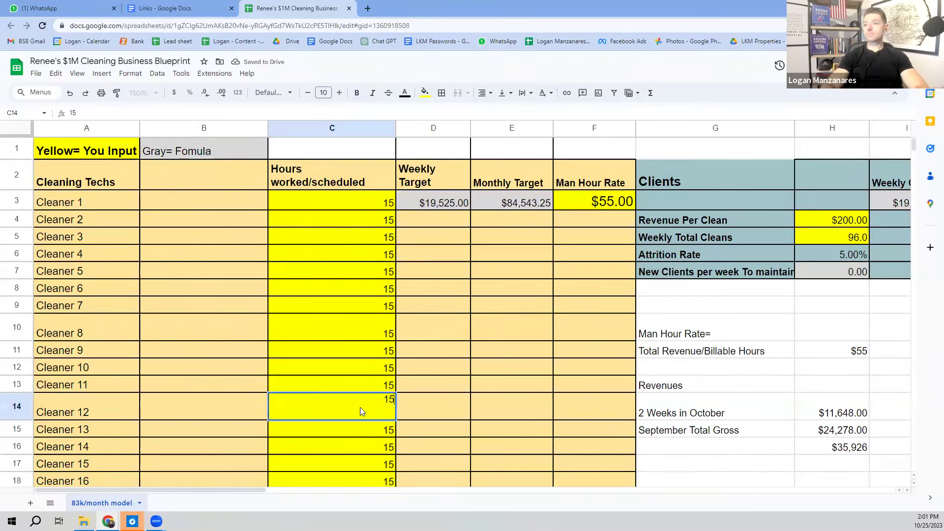
{"action": "left_click", "coordinate": [363, 431]}
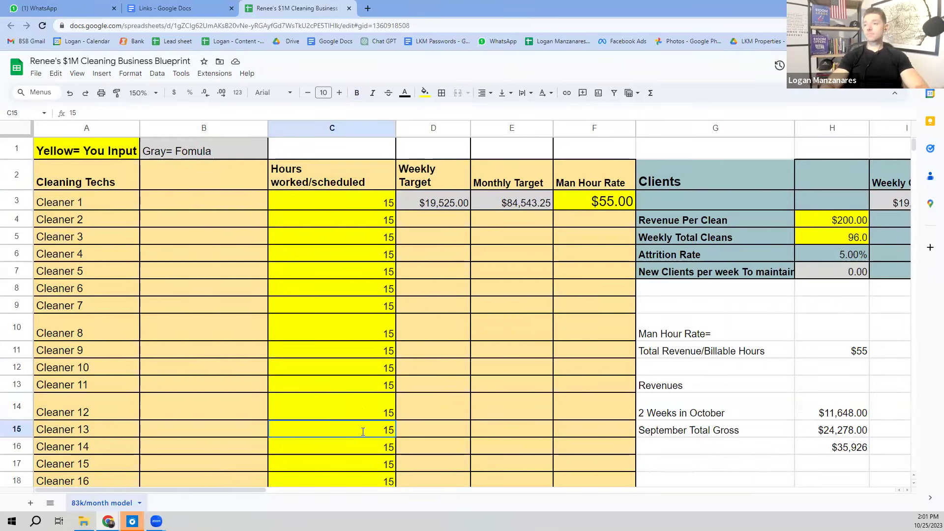
Step: Set Cleaner 23's scheduled hours in C25 to 10
{"action": "left_click", "coordinate": [439, 436]}
{"action": "key", "text": "Down"}
{"action": "key", "text": "Down"}
{"action": "key", "text": "Down"}
{"action": "key", "text": "Down"}
{"action": "key", "text": "Down"}
{"action": "key", "text": "Down"}
{"action": "key", "text": "Down"}
{"action": "key", "text": "Down"}
{"action": "key", "text": "Down"}
{"action": "key", "text": "Down"}
{"action": "key", "text": "Down"}
{"action": "key", "text": "Down"}
{"action": "key", "text": "Down"}
{"action": "key", "text": "Down"}
{"action": "key", "text": "Left"}
{"action": "key", "text": "Up"}
{"action": "key", "text": "Up"}
{"action": "key", "text": "Up"}
{"action": "key", "text": "Up"}
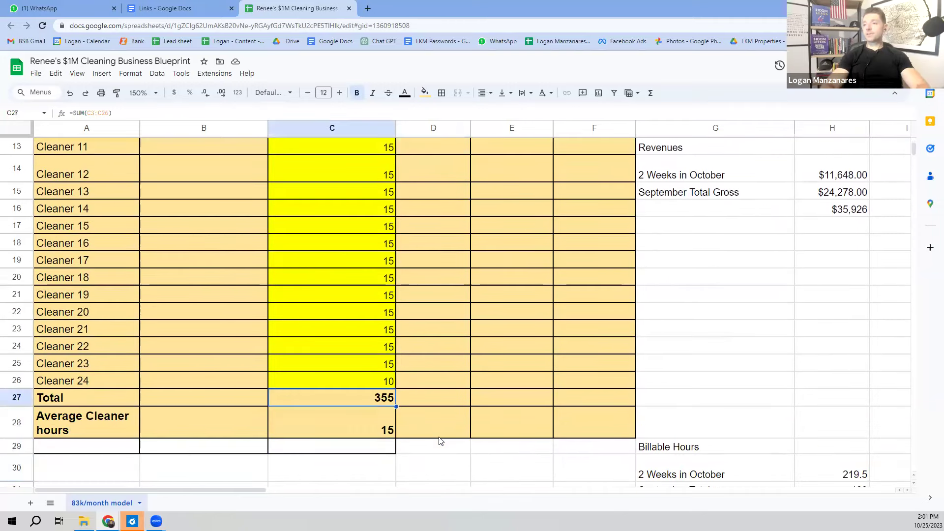
{"action": "type", "text": "1"}
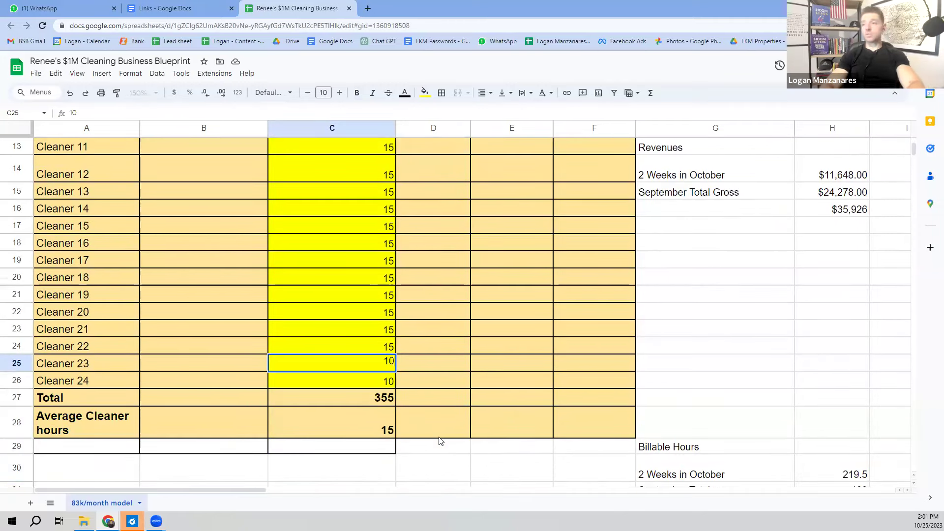
{"action": "key", "text": "Up"}
Step: Review the weekly and monthly targets in row 3 with Cleaners 23 and 24 at 10 hours each
{"action": "key", "text": "Up"}
{"action": "key", "text": "Up"}
{"action": "key", "text": "Up"}
{"action": "key", "text": "Up"}
{"action": "key", "text": "Up"}
{"action": "key", "text": "Up"}
{"action": "key", "text": "Up"}
{"action": "key", "text": "Up"}
{"action": "key", "text": "Up"}
{"action": "key", "text": "Up"}
{"action": "key", "text": "Up"}
{"action": "key", "text": "Up"}
{"action": "key", "text": "Up"}
{"action": "key", "text": "Up"}
{"action": "key", "text": "Up"}
{"action": "key", "text": "Up"}
{"action": "key", "text": "Up"}
{"action": "key", "text": "Up"}
{"action": "key", "text": "Up"}
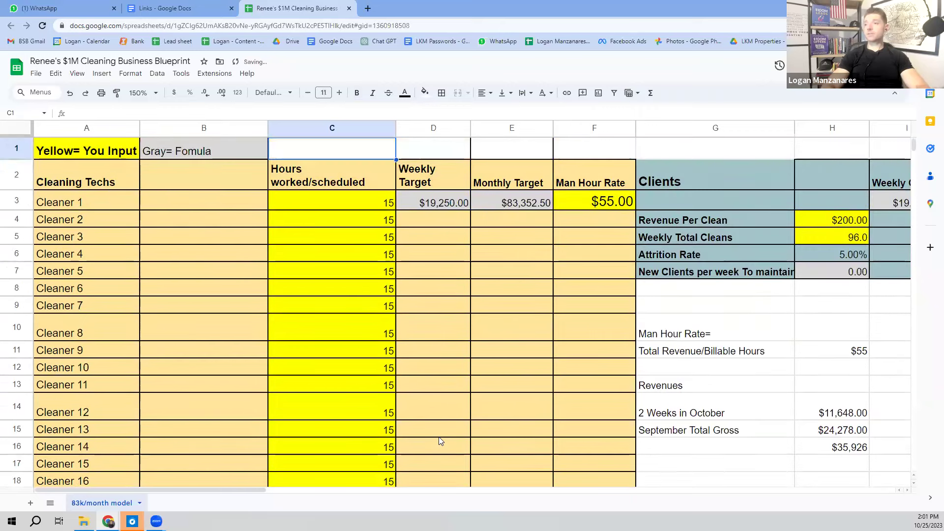
{"action": "key", "text": "Down"}
{"action": "key", "text": "Down"}
{"action": "key", "text": "Down"}
{"action": "key", "text": "Down"}
{"action": "key", "text": "Right"}
{"action": "key", "text": "Up"}
{"action": "key", "text": "Up"}
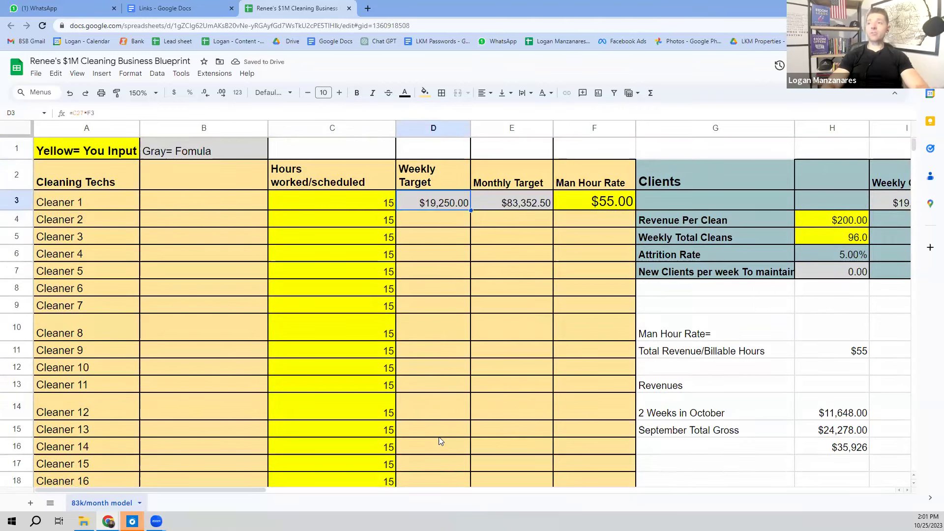
{"action": "key", "text": "Right"}
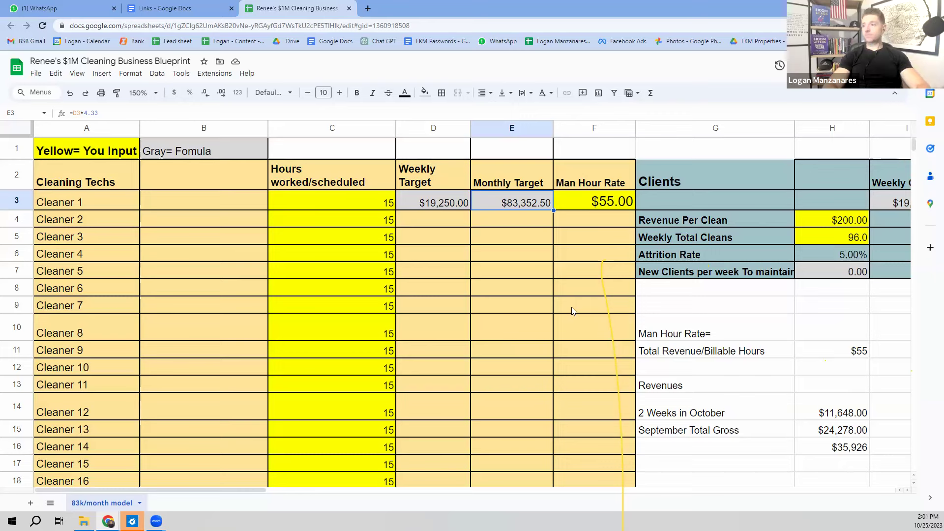
Step: Look through the cleaner rows and their scheduled hours, and return to the head of the sheet
{"action": "left_click", "coordinate": [504, 274]}
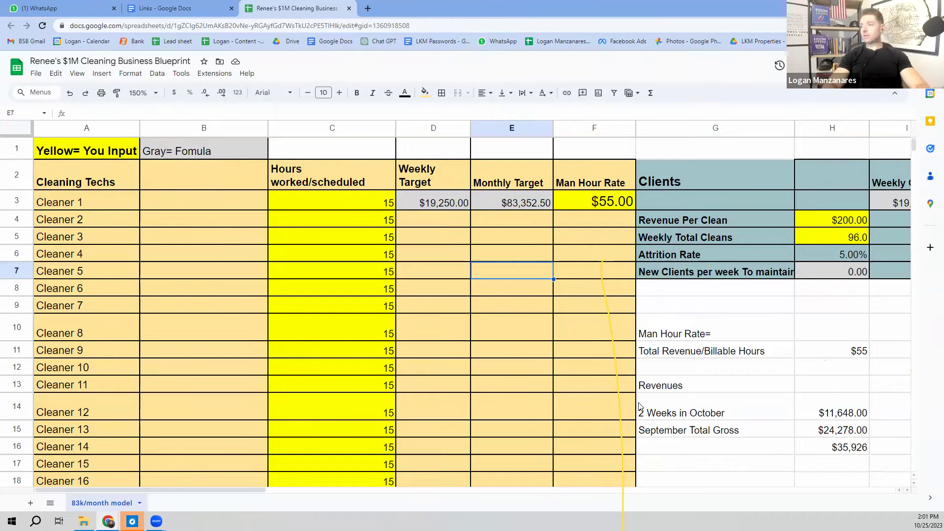
{"action": "left_click", "coordinate": [565, 381]}
{"action": "key", "text": "Down"}
{"action": "key", "text": "Down"}
{"action": "key", "text": "Down"}
{"action": "key", "text": "Down"}
{"action": "key", "text": "Down"}
{"action": "key", "text": "Down"}
{"action": "key", "text": "Down"}
{"action": "key", "text": "Down"}
{"action": "key", "text": "Down"}
{"action": "key", "text": "Down"}
{"action": "key", "text": "Down"}
{"action": "key", "text": "Up"}
{"action": "key", "text": "Up"}
{"action": "key", "text": "Up"}
{"action": "key", "text": "Up"}
{"action": "key", "text": "Up"}
{"action": "key", "text": "Up"}
{"action": "key", "text": "Up"}
{"action": "key", "text": "Up"}
{"action": "key", "text": "Up"}
{"action": "key", "text": "Up"}
{"action": "key", "text": "Up"}
{"action": "key", "text": "Up"}
{"action": "key", "text": "Up"}
{"action": "key", "text": "Up"}
{"action": "key", "text": "Up"}
{"action": "key", "text": "Up"}
{"action": "key", "text": "Up"}
{"action": "key", "text": "Up"}
{"action": "key", "text": "Up"}
{"action": "key", "text": "Up"}
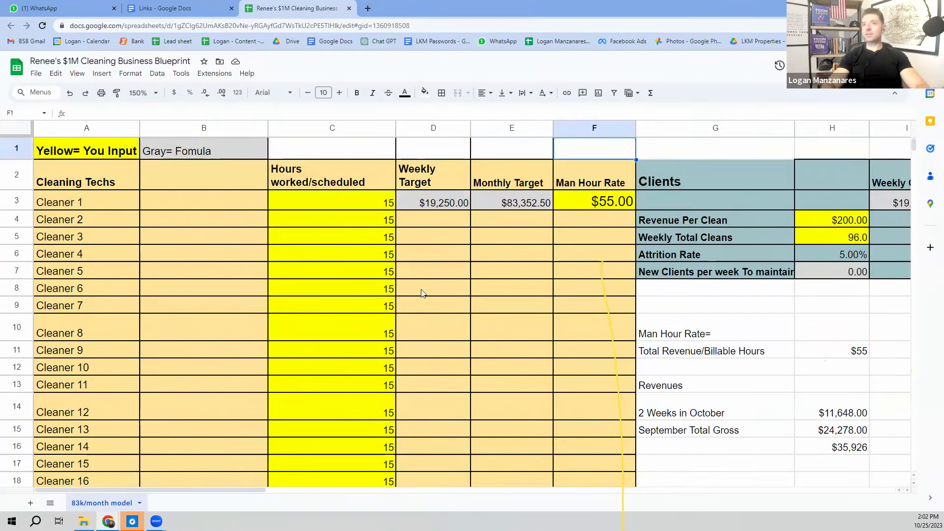
Step: Undo the 10-hour entries for Cleaners 23 and 24 and redo them
{"action": "left_click", "coordinate": [72, 98]}
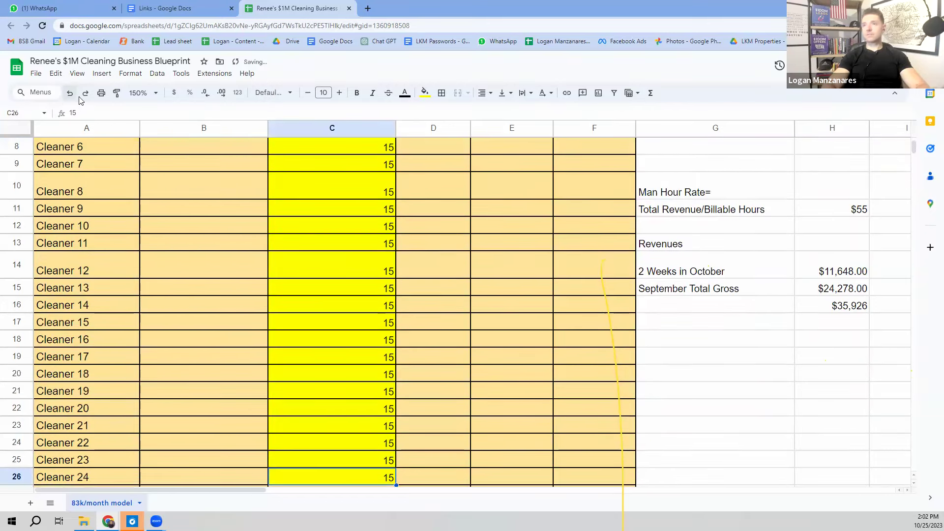
{"action": "left_click", "coordinate": [88, 98]}
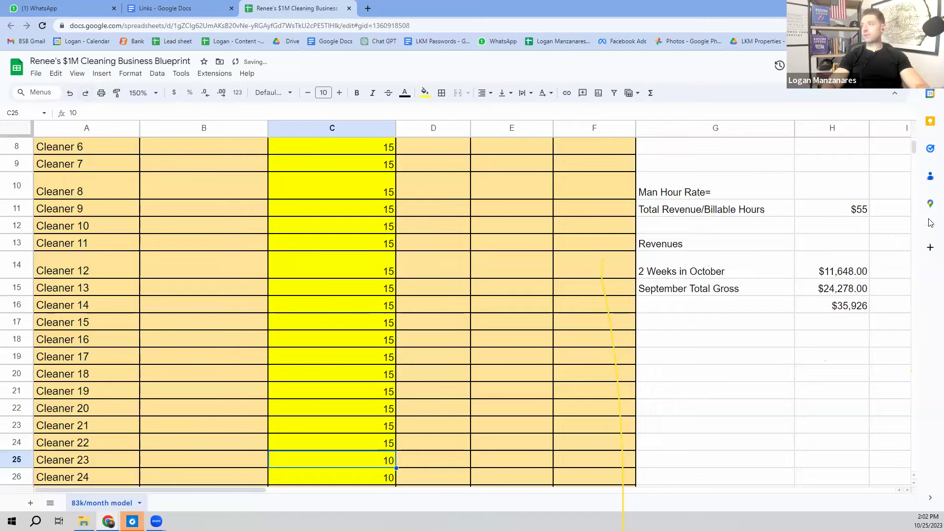
{"action": "scroll", "coordinate": [915, 150], "scroll_direction": "up", "scroll_amount": 3}
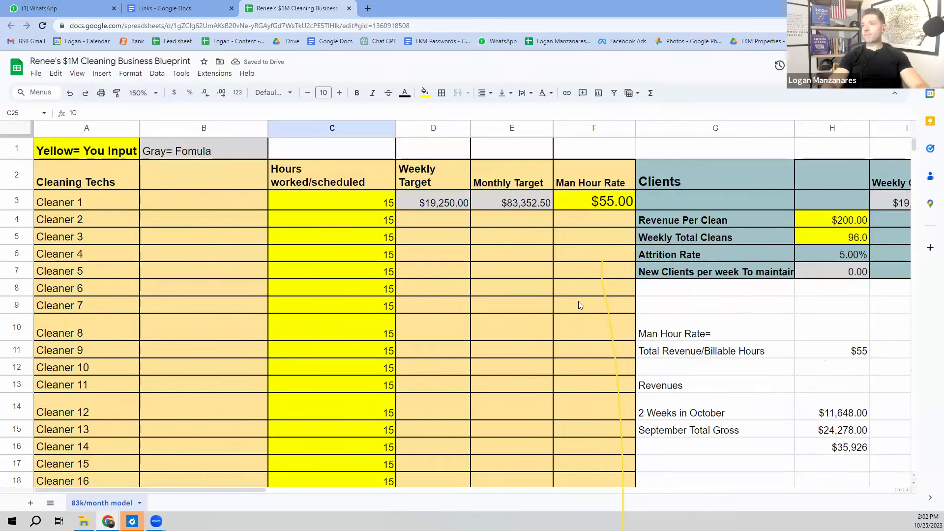
Step: Check the Monthly Target formula in E3
{"action": "left_click", "coordinate": [556, 311]}
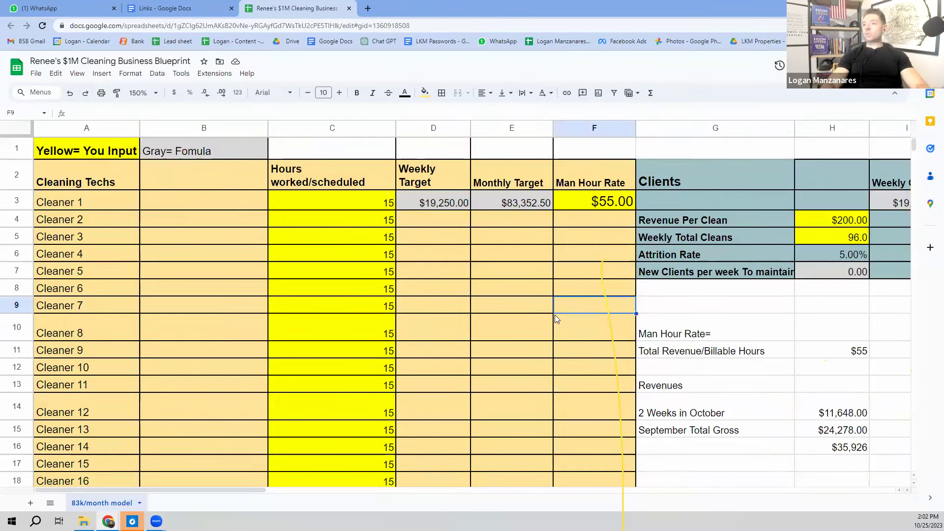
{"action": "key", "text": "Left"}
{"action": "key", "text": "Up"}
{"action": "key", "text": "Up"}
{"action": "key", "text": "Up"}
{"action": "key", "text": "Up"}
{"action": "key", "text": "Up"}
{"action": "key", "text": "Up"}
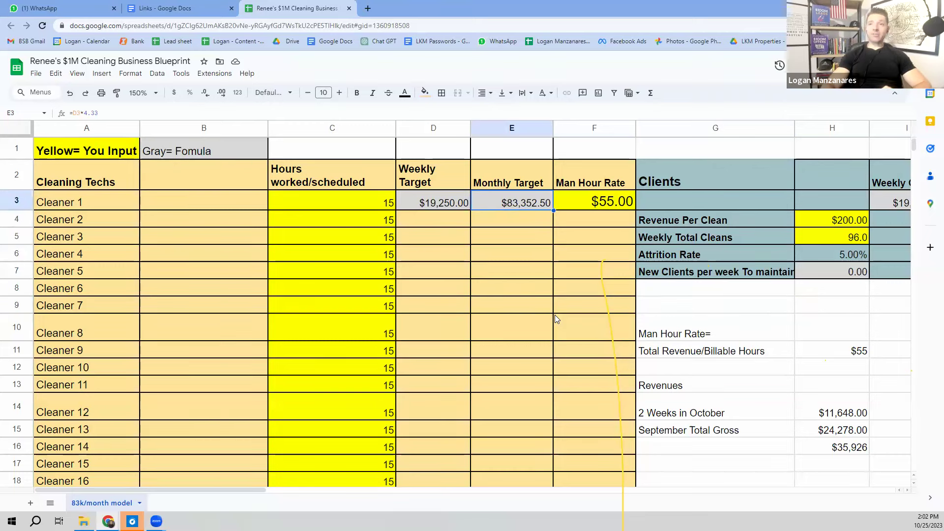
{"action": "key", "text": "Down"}
{"action": "key", "text": "Down"}
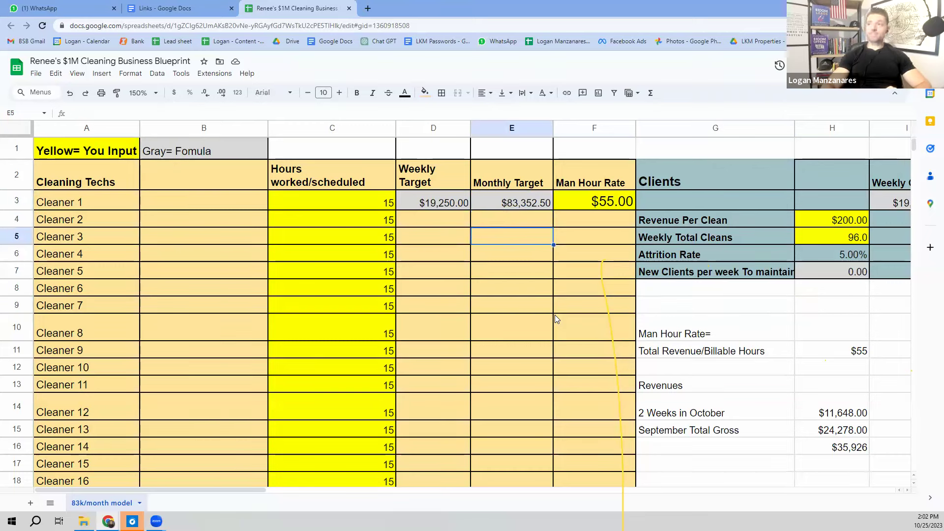
Step: Calculate the monthly revenue needed for one million a year in M9 with the formula =1000000/12
{"action": "key", "text": "Down"}
{"action": "key", "text": "Right"}
{"action": "key", "text": "Right"}
{"action": "key", "text": "Right"}
{"action": "key", "text": "Right"}
{"action": "key", "text": "Right"}
{"action": "key", "text": "Right"}
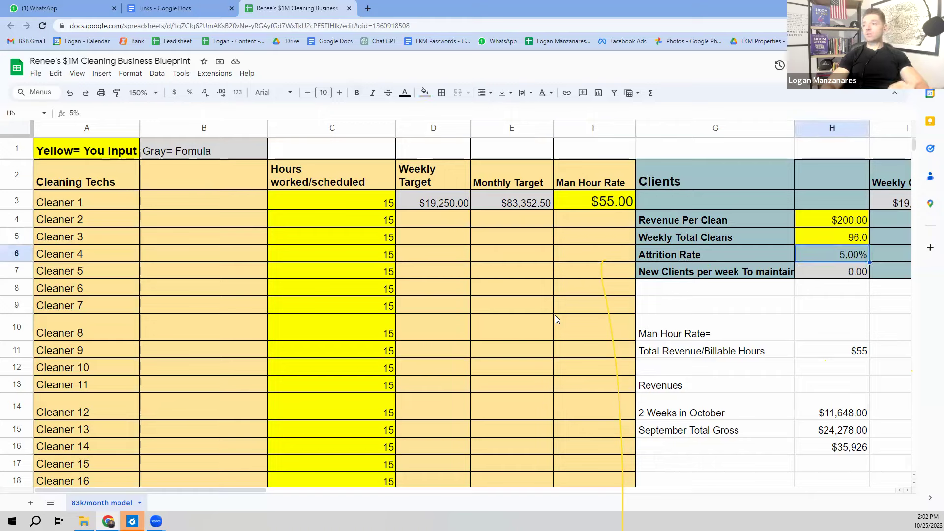
{"action": "key", "text": "Right"}
{"action": "key", "text": "Right"}
{"action": "key", "text": "Right"}
{"action": "key", "text": "Right"}
{"action": "key", "text": "Right"}
{"action": "key", "text": "Down"}
{"action": "key", "text": "Down"}
{"action": "key", "text": "Down"}
{"action": "key", "text": "Left"}
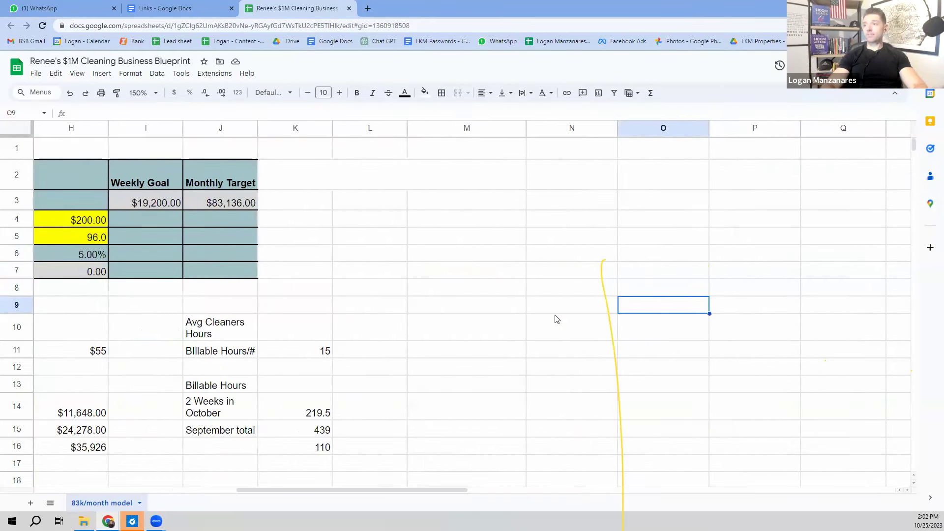
{"action": "key", "text": "Left"}
{"action": "key", "text": "Left"}
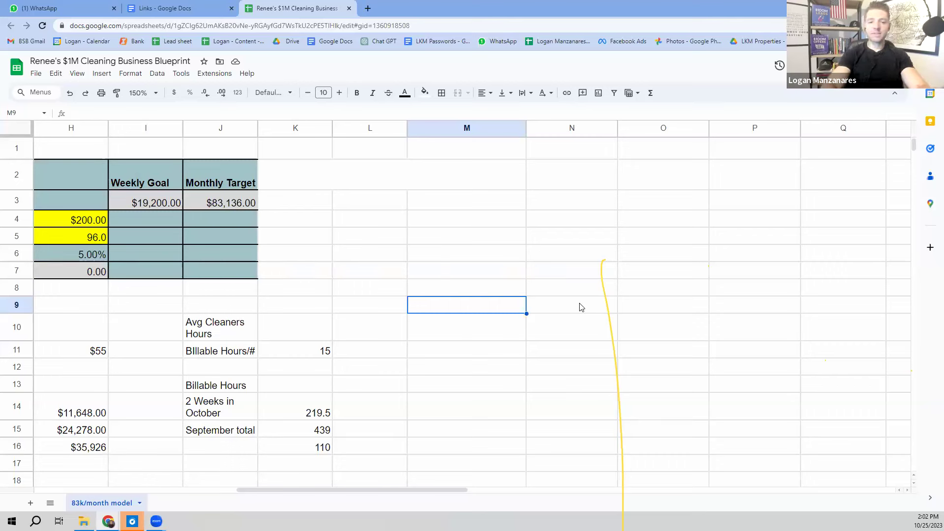
{"action": "type", "text": "1"}
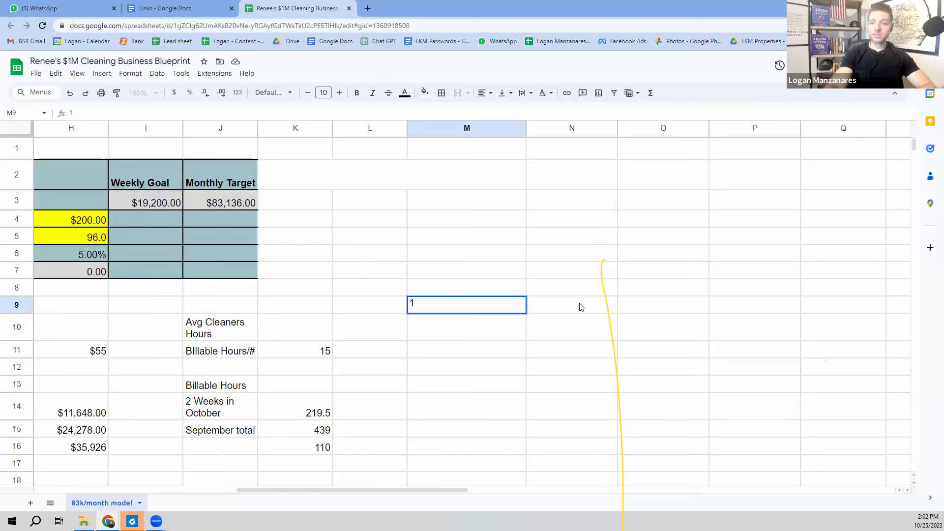
{"action": "type", "text": "000000"}
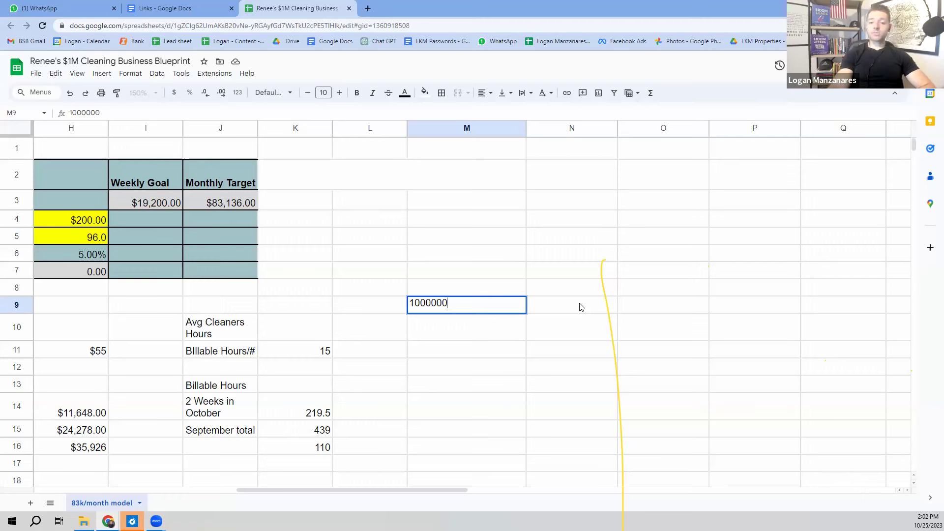
{"action": "type", "text": "2"}
{"action": "double_click", "coordinate": [75, 113]}
{"action": "left_click", "coordinate": [75, 113]}
{"action": "type", "text": "="}
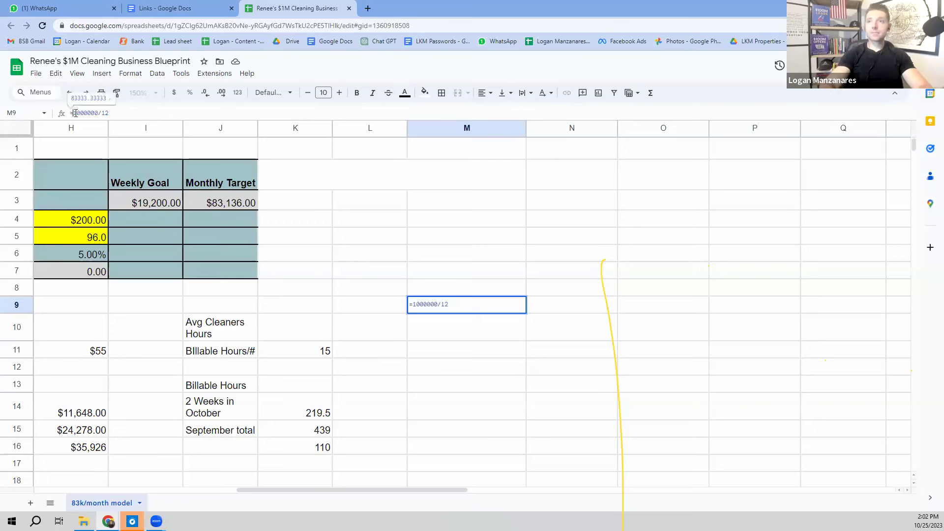
{"action": "key", "text": "Return"}
{"action": "key", "text": "Up"}
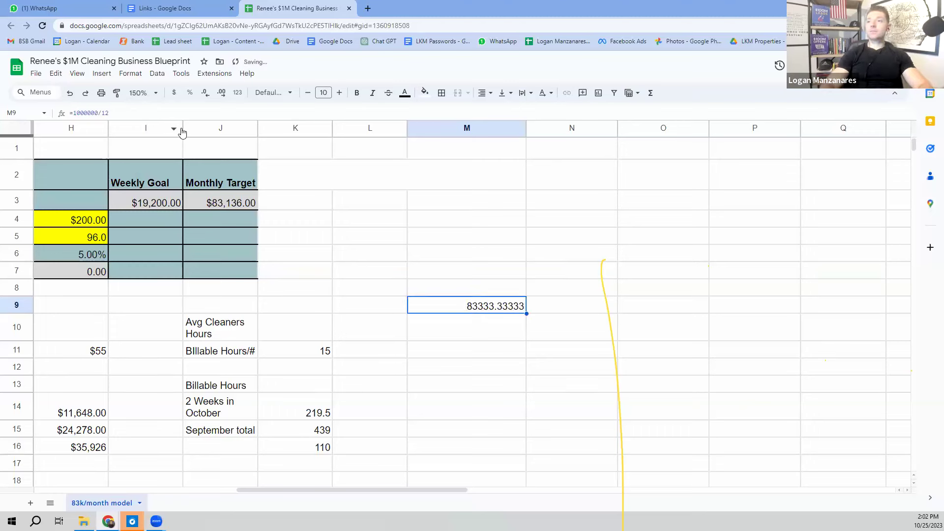
Step: Format the monthly revenue result in M9 as currency
{"action": "left_click", "coordinate": [173, 92]}
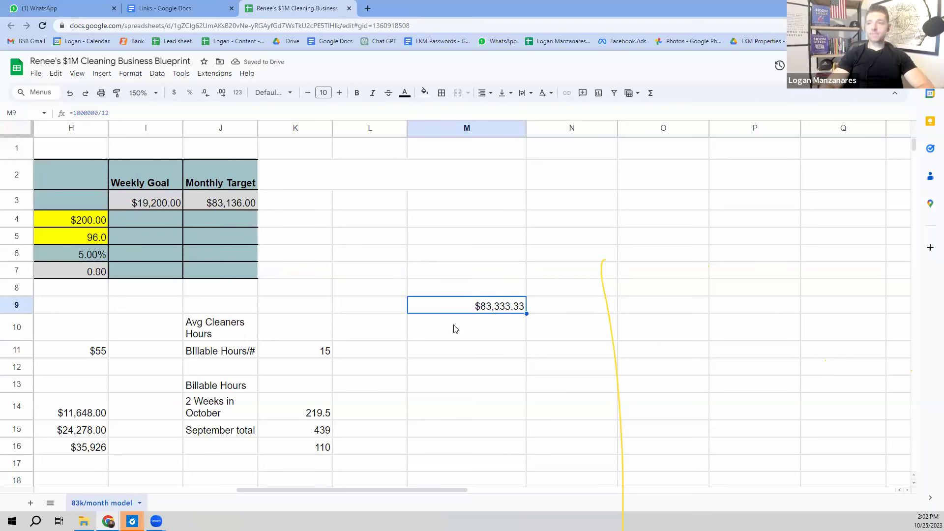
{"action": "left_click", "coordinate": [398, 310]}
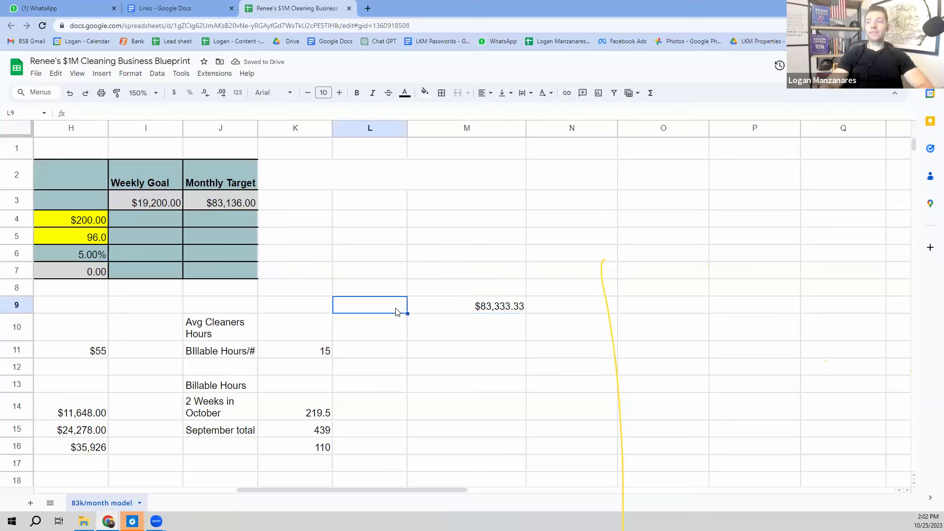
{"action": "key", "text": "Right"}
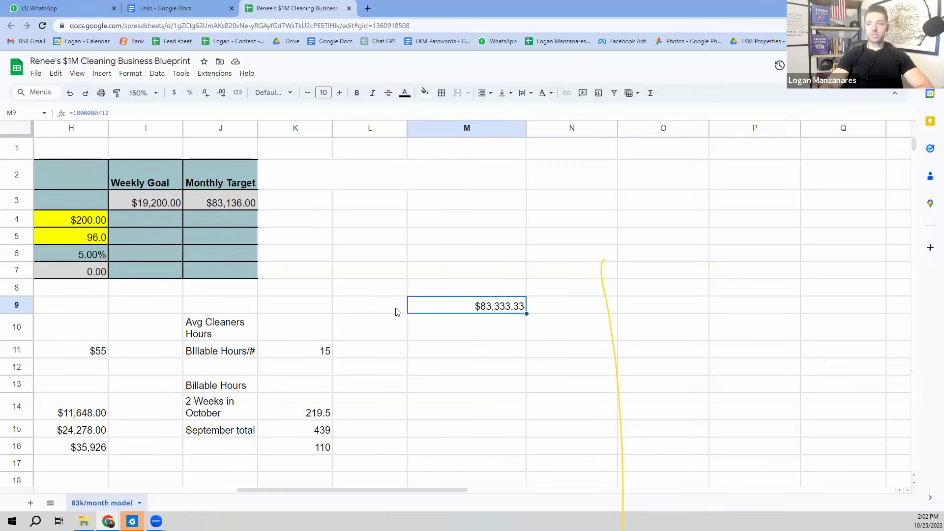
Step: Compare the cleaners' Monthly Target in E3 with the monthly revenue calculated in M9
{"action": "key", "text": "Left"}
{"action": "key", "text": "Left"}
{"action": "key", "text": "Left"}
{"action": "key", "text": "Left"}
{"action": "key", "text": "Left"}
{"action": "key", "text": "Left"}
{"action": "key", "text": "Left"}
{"action": "key", "text": "Left"}
{"action": "key", "text": "Left"}
{"action": "key", "text": "Up"}
{"action": "key", "text": "Up"}
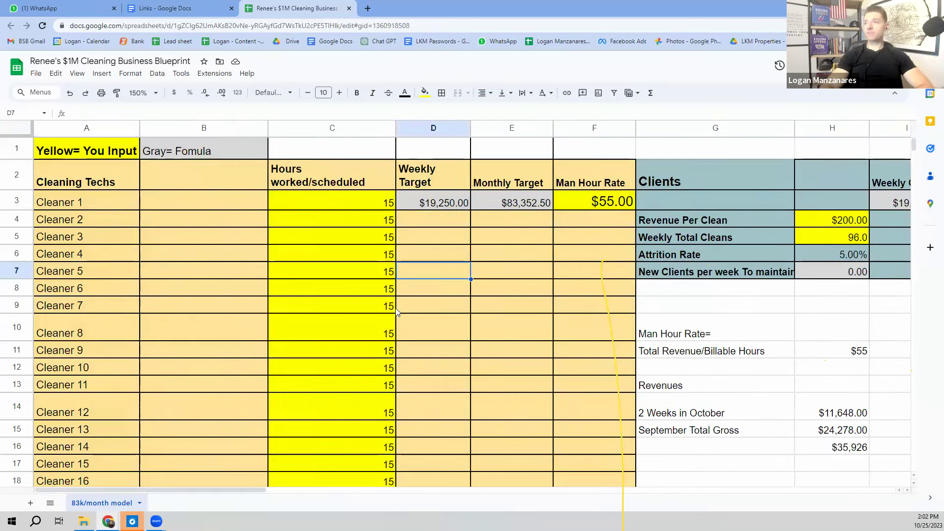
{"action": "key", "text": "Right"}
{"action": "key", "text": "Up"}
{"action": "key", "text": "Up"}
{"action": "key", "text": "Up"}
{"action": "key", "text": "Up"}
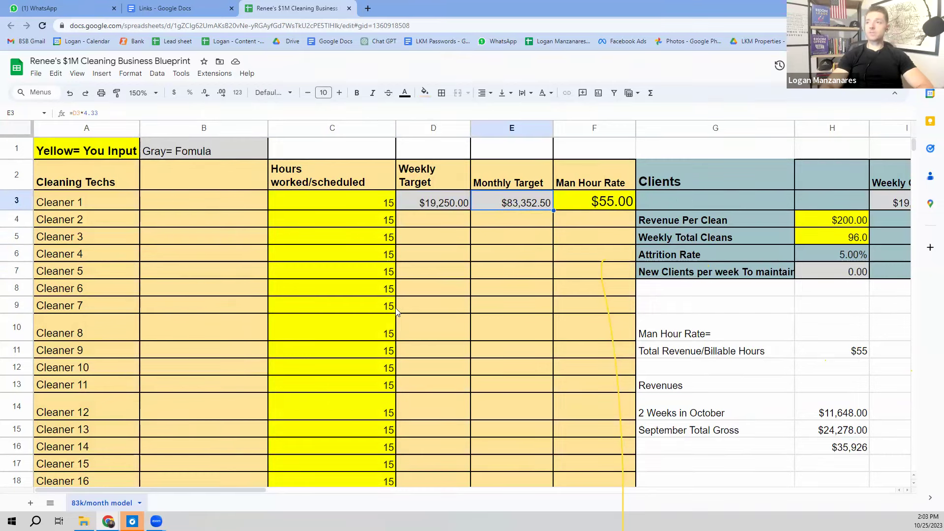
Step: Review the cleaner hours in row 3 and the Weekly Target formula in D3
{"action": "key", "text": "Left"}
{"action": "key", "text": "Left"}
{"action": "key", "text": "Left"}
{"action": "key", "text": "Up"}
{"action": "key", "text": "Up"}
{"action": "key", "text": "Down"}
{"action": "key", "text": "Down"}
{"action": "key", "text": "Right"}
{"action": "key", "text": "Right"}
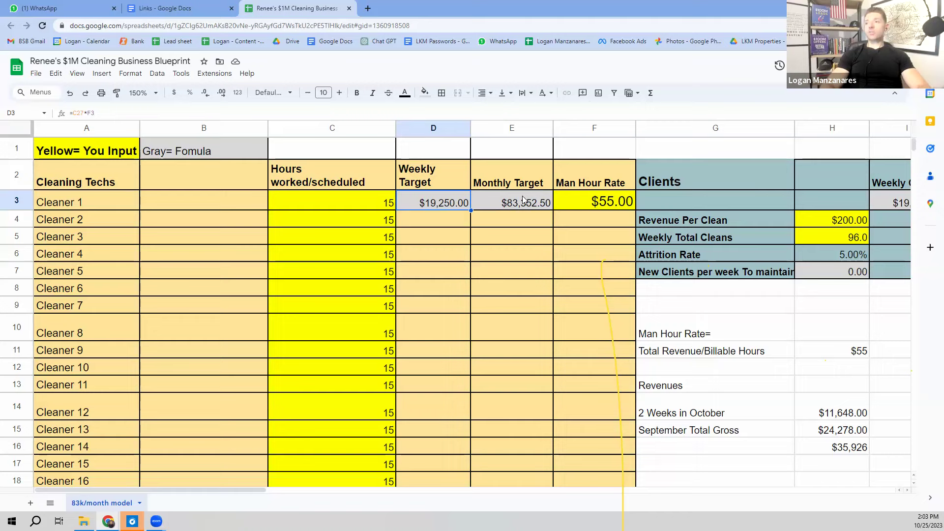
{"action": "left_click", "coordinate": [432, 320]}
{"action": "key", "text": "Down"}
{"action": "key", "text": "Down"}
{"action": "key", "text": "Down"}
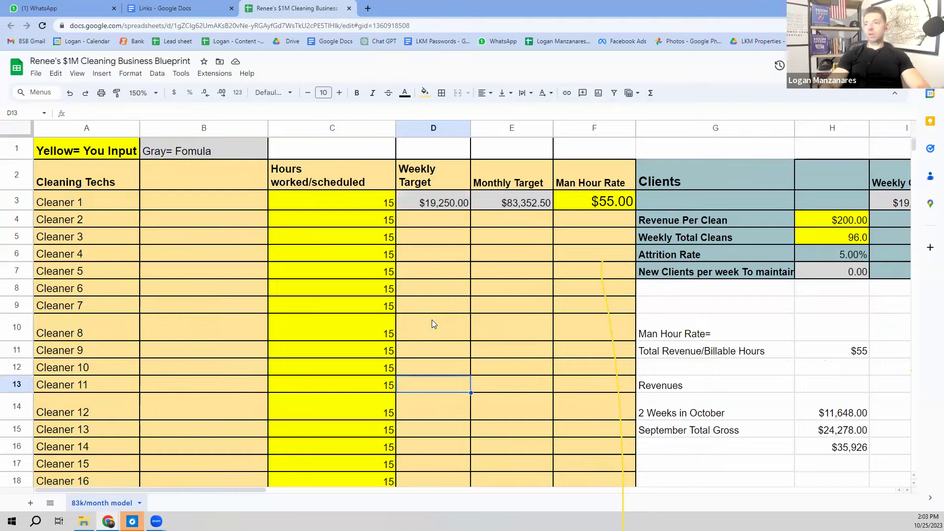
Step: Inspect the total hours formula in C27 below the cleaner list
{"action": "key", "text": "Down"}
{"action": "key", "text": "Down"}
{"action": "key", "text": "Down"}
{"action": "key", "text": "Down"}
{"action": "key", "text": "Down"}
{"action": "key", "text": "Down"}
{"action": "key", "text": "Down"}
{"action": "key", "text": "Down"}
{"action": "key", "text": "Down"}
{"action": "key", "text": "Down"}
{"action": "key", "text": "Down"}
{"action": "key", "text": "Down"}
{"action": "key", "text": "Down"}
{"action": "key", "text": "Down"}
{"action": "key", "text": "Down"}
{"action": "key", "text": "Down"}
{"action": "key", "text": "Down"}
{"action": "key", "text": "Down"}
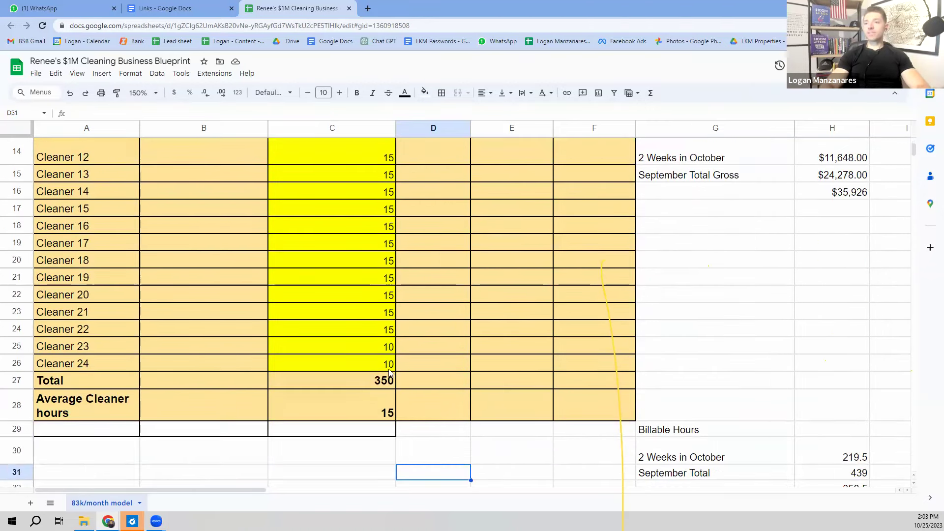
{"action": "double_click", "coordinate": [380, 380]}
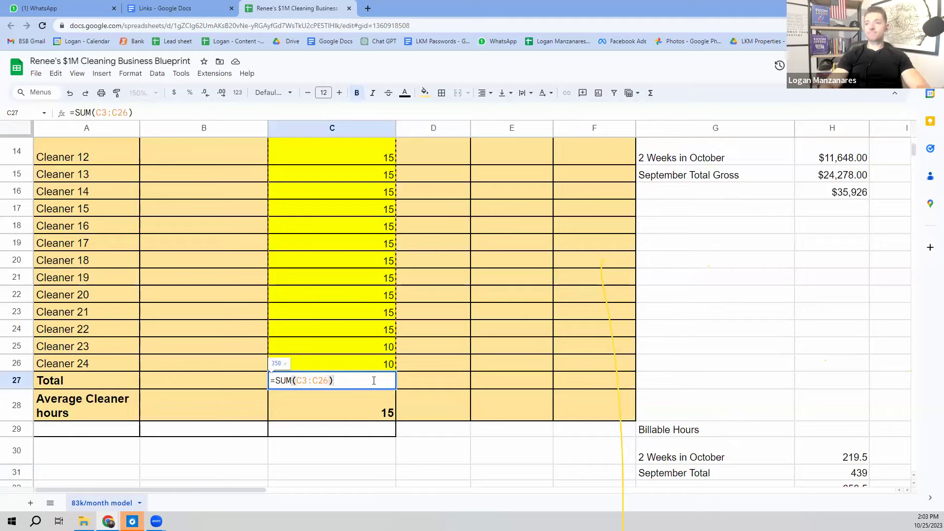
Step: Check the Weekly Target formula in D3 and the Monthly Target formula in E3
{"action": "left_click", "coordinate": [475, 350]}
{"action": "key", "text": "Up"}
{"action": "key", "text": "Up"}
{"action": "key", "text": "Up"}
{"action": "key", "text": "Up"}
{"action": "key", "text": "Up"}
{"action": "key", "text": "Up"}
{"action": "key", "text": "Up"}
{"action": "key", "text": "Up"}
{"action": "key", "text": "Up"}
{"action": "key", "text": "Up"}
{"action": "key", "text": "Up"}
{"action": "key", "text": "Up"}
{"action": "key", "text": "Up"}
{"action": "key", "text": "Up"}
{"action": "key", "text": "Up"}
{"action": "key", "text": "Up"}
{"action": "key", "text": "Up"}
{"action": "key", "text": "Up"}
{"action": "key", "text": "Up"}
{"action": "key", "text": "Up"}
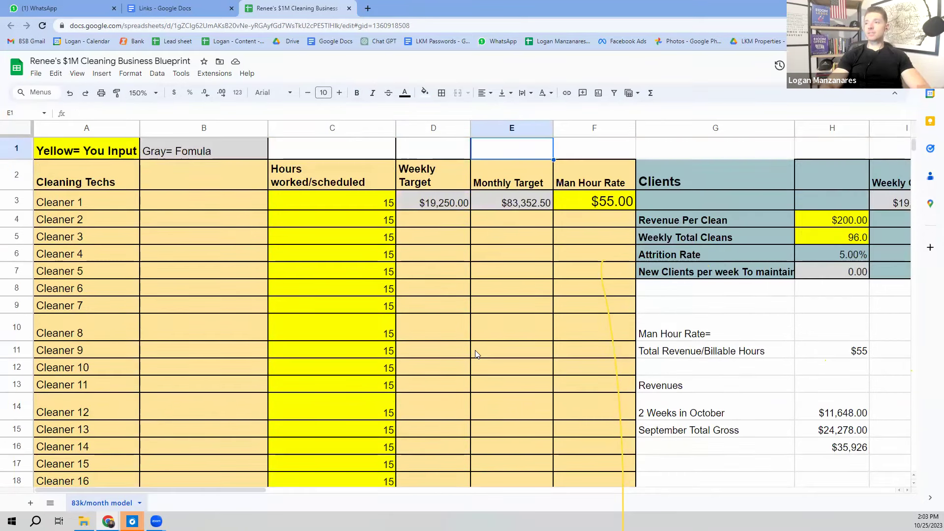
{"action": "left_click", "coordinate": [437, 205]}
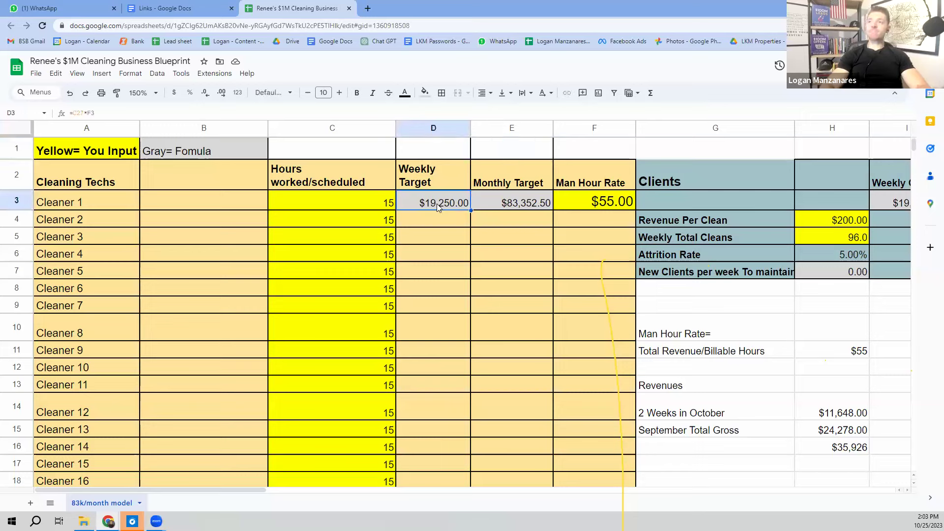
{"action": "key", "text": "Right"}
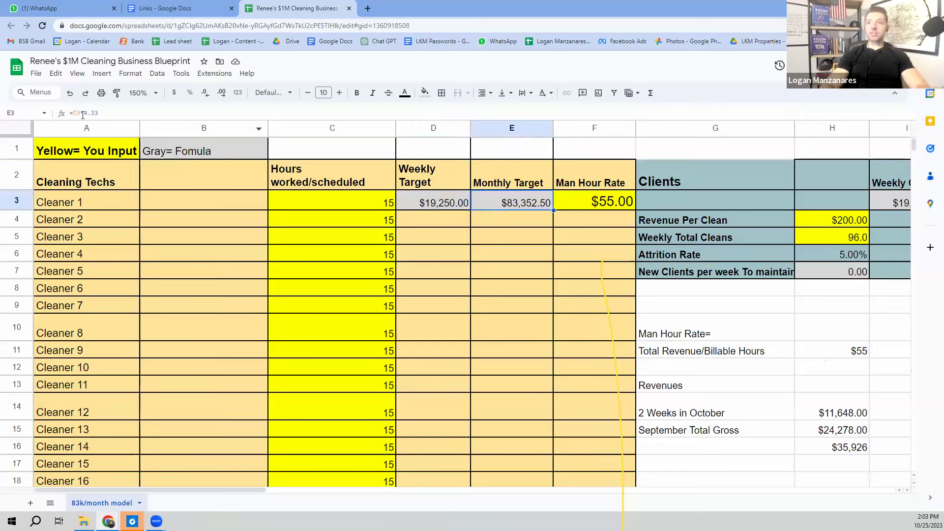
Step: Examine the Total and Average Cleaner hours rows, including the average formula in C28
{"action": "left_click", "coordinate": [495, 224]}
{"action": "key", "text": "Up"}
{"action": "key", "text": "Down"}
{"action": "key", "text": "Down"}
{"action": "key", "text": "Down"}
{"action": "key", "text": "Down"}
{"action": "key", "text": "Down"}
{"action": "key", "text": "Down"}
{"action": "key", "text": "Down"}
{"action": "key", "text": "Down"}
{"action": "key", "text": "Down"}
{"action": "key", "text": "Down"}
{"action": "key", "text": "Down"}
{"action": "key", "text": "Down"}
{"action": "key", "text": "Down"}
{"action": "key", "text": "Down"}
{"action": "key", "text": "Down"}
{"action": "key", "text": "Down"}
{"action": "key", "text": "Down"}
{"action": "key", "text": "Down"}
{"action": "key", "text": "Down"}
{"action": "key", "text": "Down"}
{"action": "key", "text": "Down"}
{"action": "key", "text": "Down"}
{"action": "key", "text": "Down"}
{"action": "key", "text": "Down"}
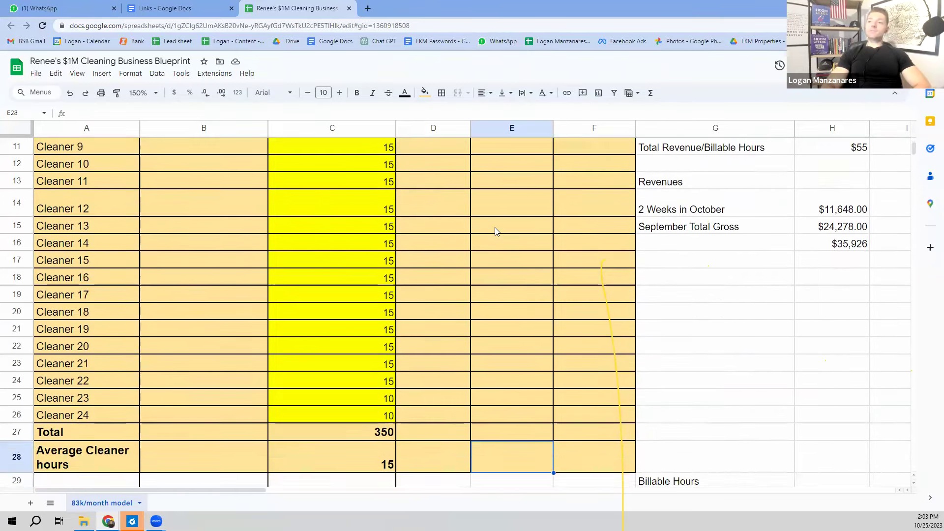
{"action": "key", "text": "Down"}
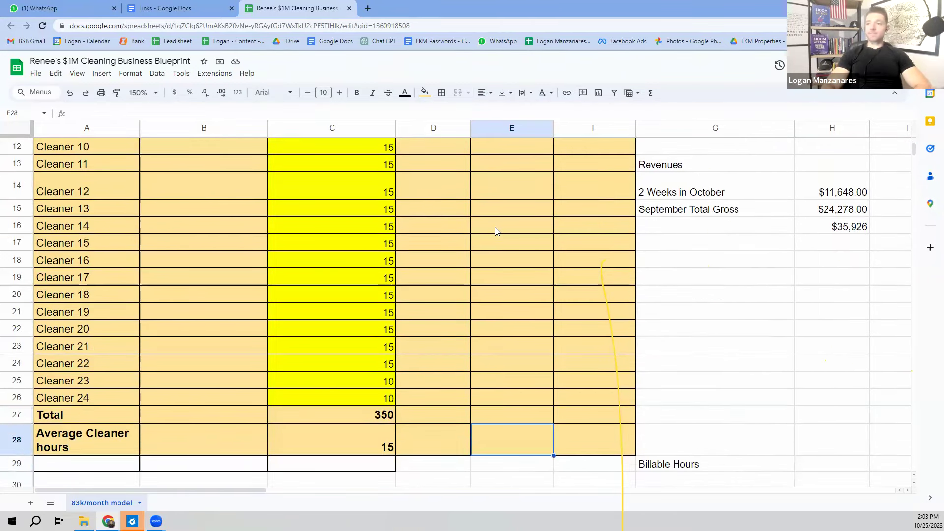
{"action": "key", "text": "Left"}
{"action": "key", "text": "Left"}
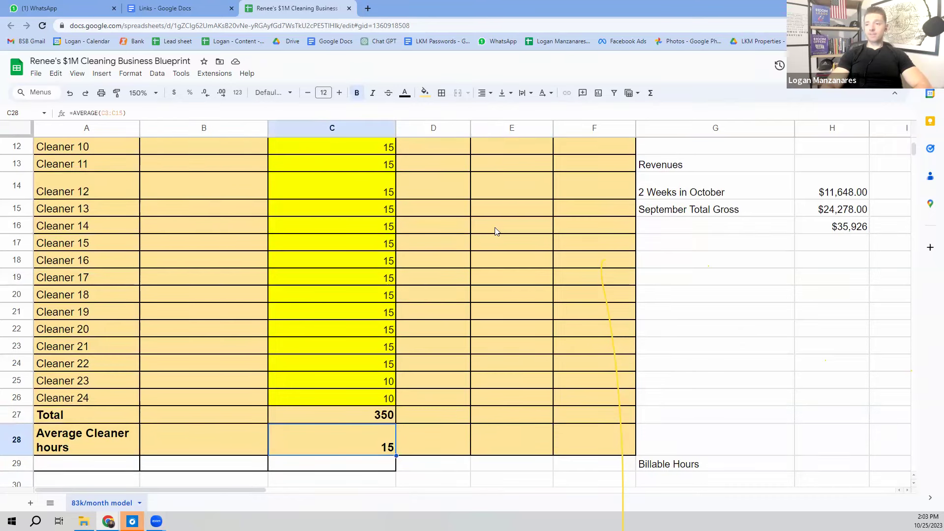
{"action": "key", "text": "Up"}
{"action": "key", "text": "Up"}
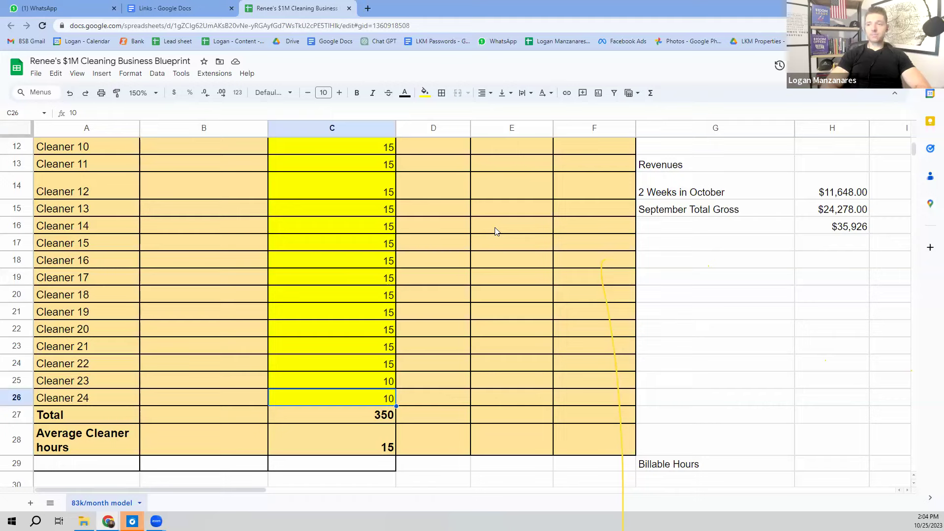
Step: Review the scheduled hours in column C from Cleaner 24 back up to Cleaner 1
{"action": "key", "text": "Up"}
{"action": "key", "text": "Up"}
{"action": "key", "text": "Up"}
{"action": "key", "text": "Up"}
{"action": "key", "text": "Up"}
{"action": "key", "text": "Up"}
{"action": "key", "text": "Up"}
{"action": "key", "text": "Up"}
{"action": "key", "text": "Up"}
{"action": "key", "text": "Up"}
{"action": "key", "text": "Up"}
{"action": "key", "text": "Up"}
{"action": "key", "text": "Up"}
{"action": "key", "text": "Up"}
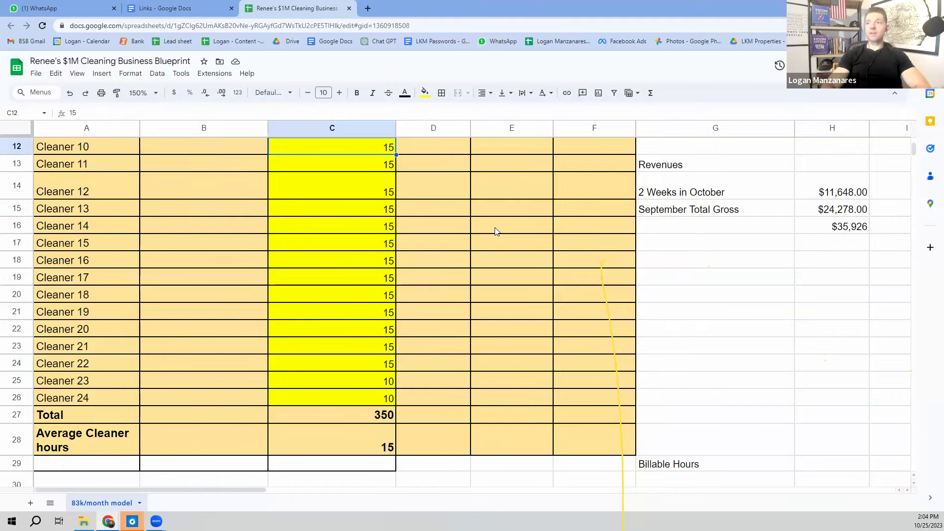
{"action": "key", "text": "Up"}
{"action": "key", "text": "Up"}
{"action": "key", "text": "Up"}
{"action": "key", "text": "Up"}
{"action": "key", "text": "Up"}
{"action": "key", "text": "Up"}
{"action": "key", "text": "Up"}
{"action": "key", "text": "Up"}
{"action": "key", "text": "Up"}
{"action": "key", "text": "Up"}
{"action": "key", "text": "Up"}
{"action": "key", "text": "Down"}
{"action": "key", "text": "Down"}
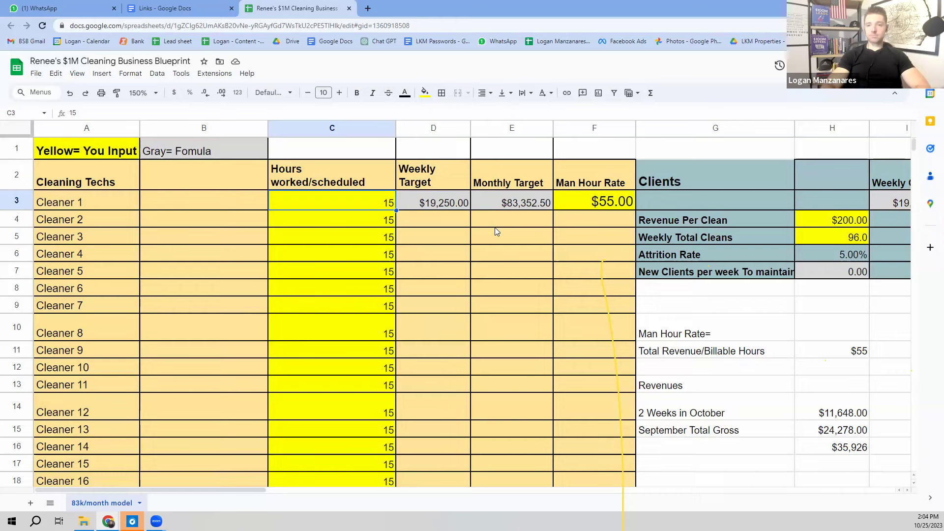
Step: Go through the scheduled hours in column C from Cleaner 1 down to Cleaner 21
{"action": "key", "text": "Down"}
{"action": "key", "text": "Down"}
{"action": "key", "text": "Down"}
{"action": "key", "text": "Down"}
{"action": "key", "text": "Down"}
{"action": "key", "text": "Down"}
{"action": "key", "text": "Down"}
{"action": "key", "text": "Down"}
{"action": "key", "text": "Down"}
{"action": "key", "text": "Down"}
{"action": "key", "text": "Down"}
{"action": "key", "text": "Down"}
{"action": "key", "text": "Down"}
{"action": "key", "text": "Down"}
{"action": "key", "text": "Down"}
{"action": "key", "text": "Down"}
{"action": "key", "text": "Down"}
{"action": "key", "text": "Down"}
{"action": "key", "text": "Down"}
{"action": "key", "text": "Down"}
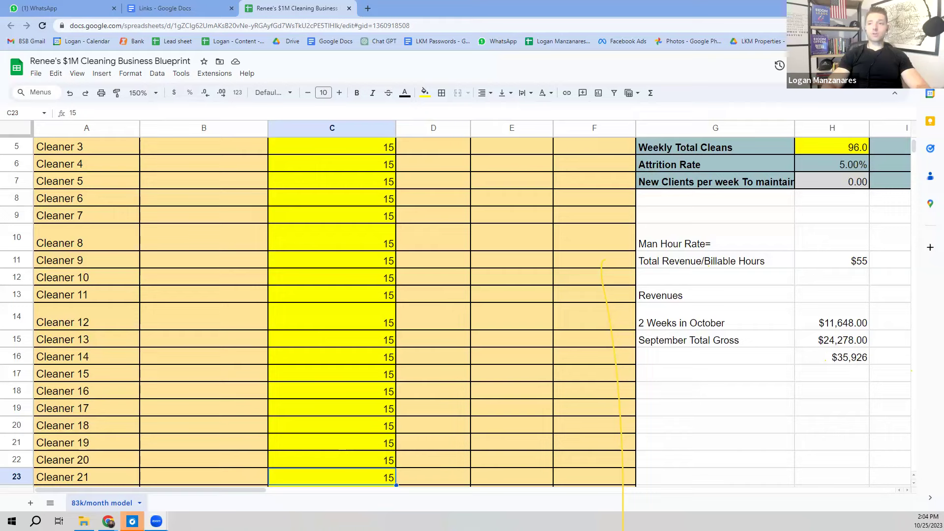
{"action": "left_click", "coordinate": [607, 248]}
{"action": "key", "text": "Up"}
{"action": "key", "text": "Up"}
{"action": "key", "text": "Up"}
{"action": "key", "text": "Up"}
{"action": "key", "text": "Up"}
{"action": "key", "text": "Up"}
{"action": "key", "text": "Up"}
{"action": "key", "text": "Up"}
{"action": "key", "text": "Up"}
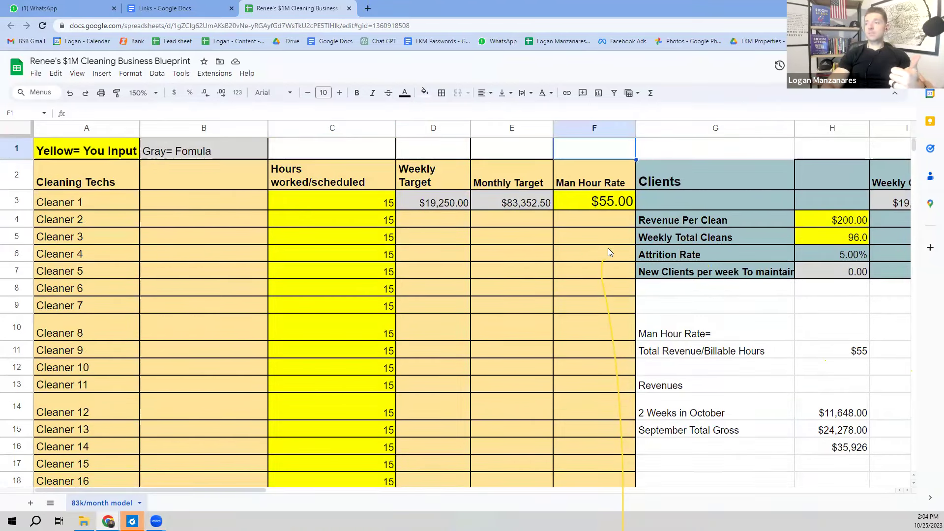
{"action": "key", "text": "Down"}
{"action": "key", "text": "Down"}
{"action": "key", "text": "Down"}
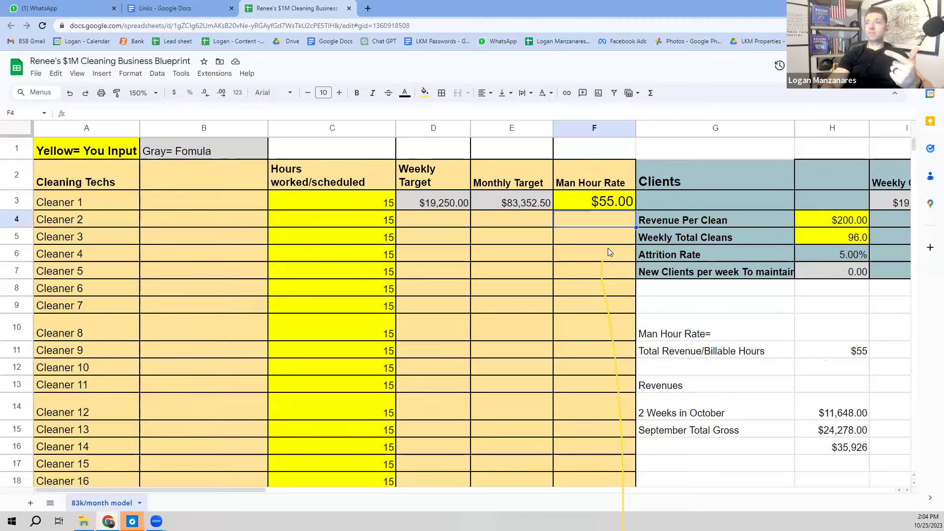
{"action": "key", "text": "Down"}
{"action": "key", "text": "Down"}
{"action": "key", "text": "Down"}
{"action": "key", "text": "Down"}
{"action": "key", "text": "Down"}
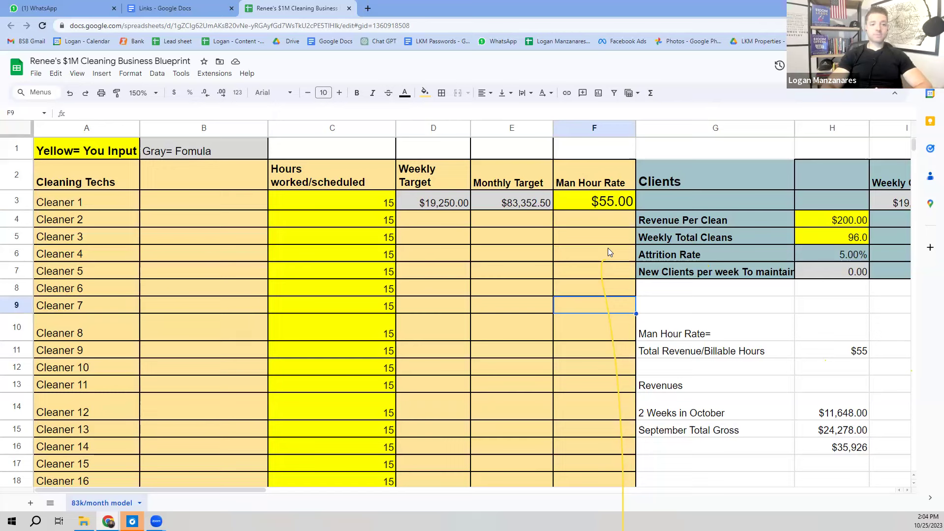
{"action": "key", "text": "Down"}
{"action": "key", "text": "Down"}
{"action": "key", "text": "Down"}
{"action": "key", "text": "Down"}
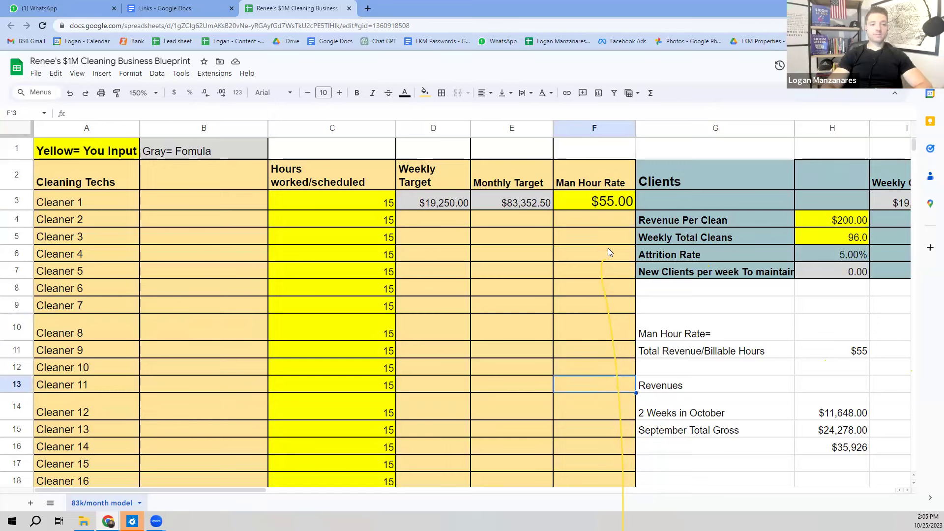
{"action": "key", "text": "Down"}
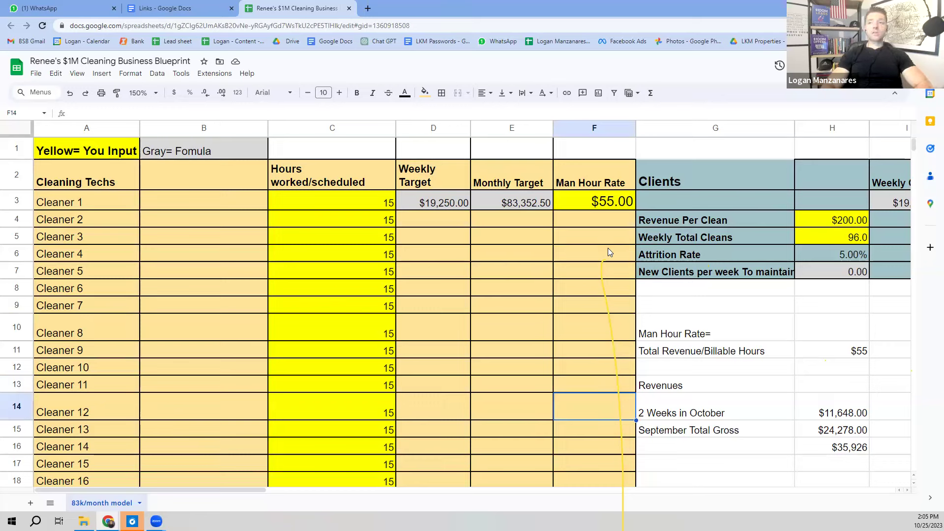
{"action": "key", "text": "Down"}
{"action": "key", "text": "Down"}
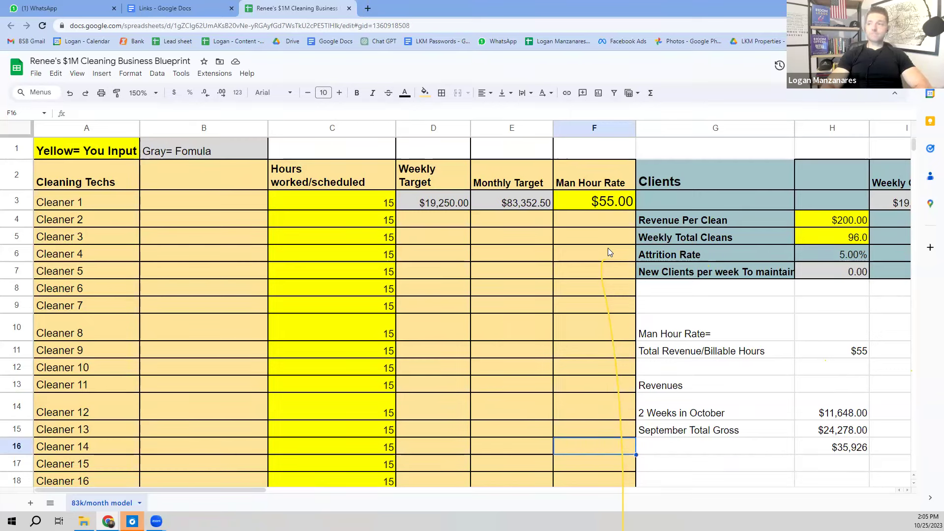
{"action": "key", "text": "Left"}
{"action": "key", "text": "Up"}
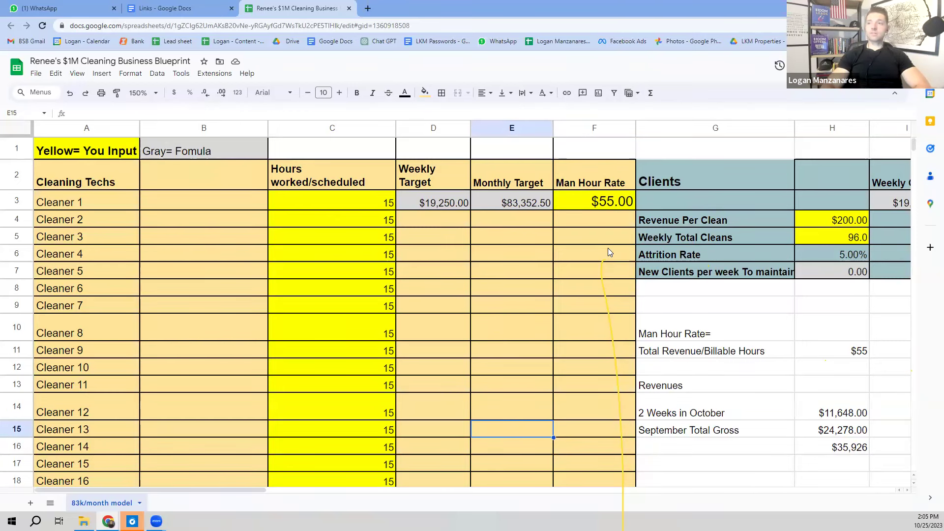
{"action": "key", "text": "Left"}
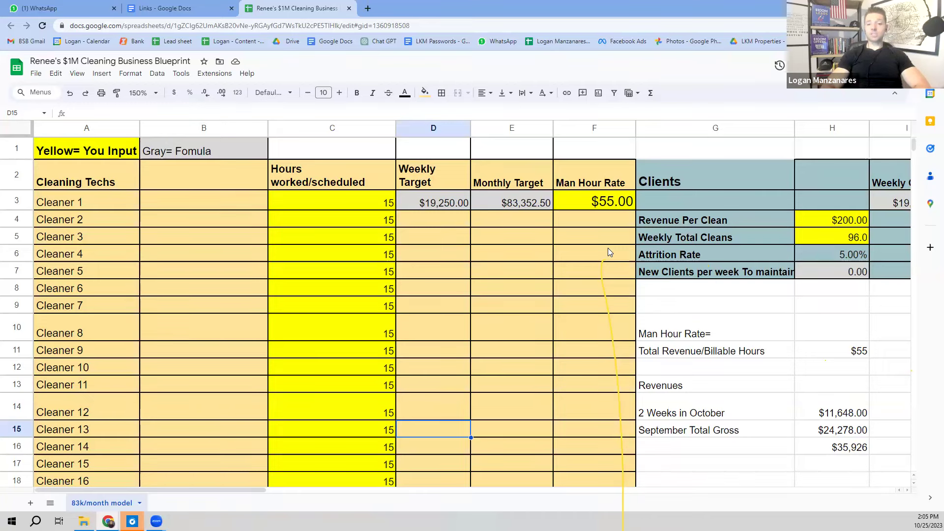
{"action": "key", "text": "Down"}
{"action": "key", "text": "Down"}
{"action": "key", "text": "Down"}
{"action": "key", "text": "Down"}
{"action": "key", "text": "Down"}
{"action": "key", "text": "Down"}
{"action": "key", "text": "Down"}
{"action": "key", "text": "Down"}
{"action": "key", "text": "Down"}
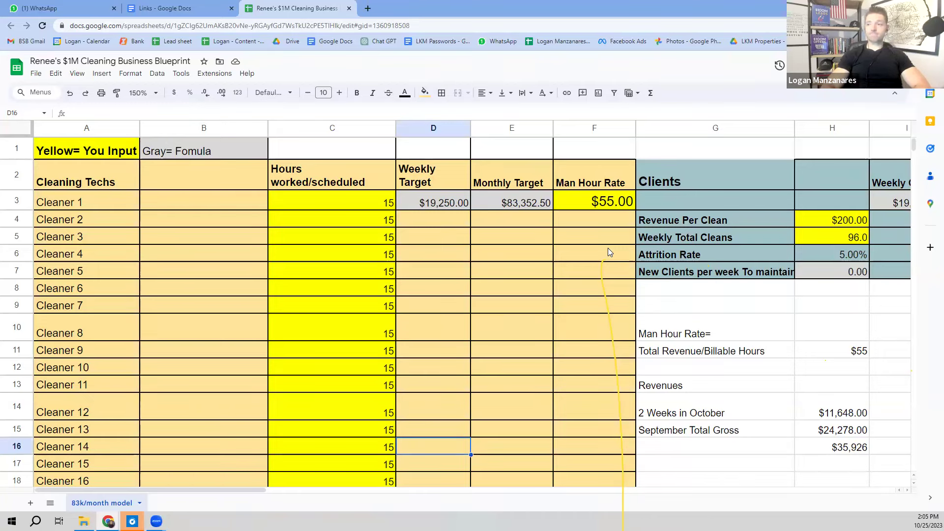
Step: Look over the cleaner rows down to Cleaner 22, then back up to the targets and Man Hour Rate in row 3
{"action": "key", "text": "Up"}
{"action": "key", "text": "Up"}
{"action": "key", "text": "Up"}
{"action": "key", "text": "Up"}
{"action": "key", "text": "Up"}
{"action": "key", "text": "Up"}
{"action": "key", "text": "Up"}
{"action": "key", "text": "Up"}
{"action": "key", "text": "Up"}
{"action": "key", "text": "Up"}
{"action": "key", "text": "Up"}
{"action": "key", "text": "Up"}
{"action": "key", "text": "Up"}
{"action": "key", "text": "Up"}
{"action": "key", "text": "Up"}
{"action": "key", "text": "Up"}
{"action": "key", "text": "Up"}
{"action": "key", "text": "Up"}
{"action": "key", "text": "Up"}
{"action": "key", "text": "Up"}
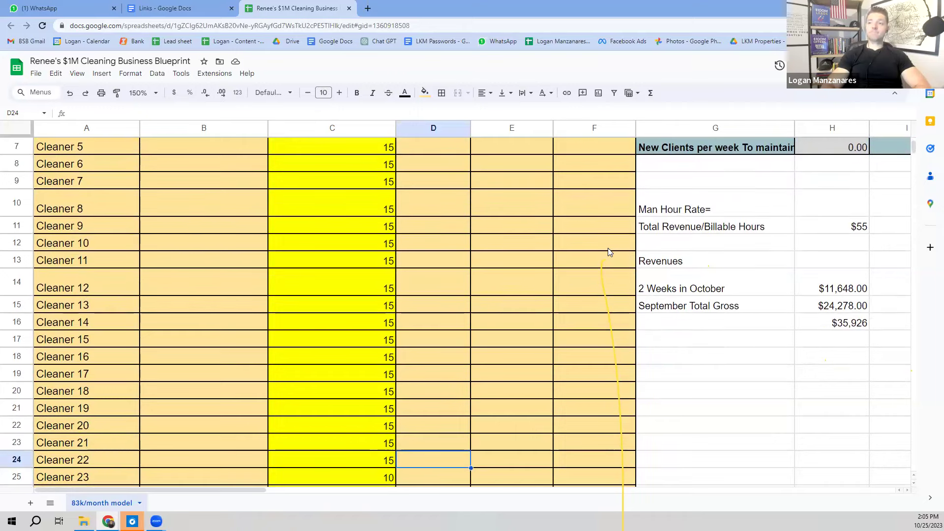
{"action": "key", "text": "Down"}
{"action": "key", "text": "Down"}
{"action": "key", "text": "Down"}
{"action": "key", "text": "Down"}
{"action": "key", "text": "Down"}
{"action": "key", "text": "Down"}
{"action": "key", "text": "Down"}
{"action": "key", "text": "Down"}
{"action": "key", "text": "Down"}
{"action": "key", "text": "Down"}
{"action": "key", "text": "Down"}
{"action": "key", "text": "Left"}
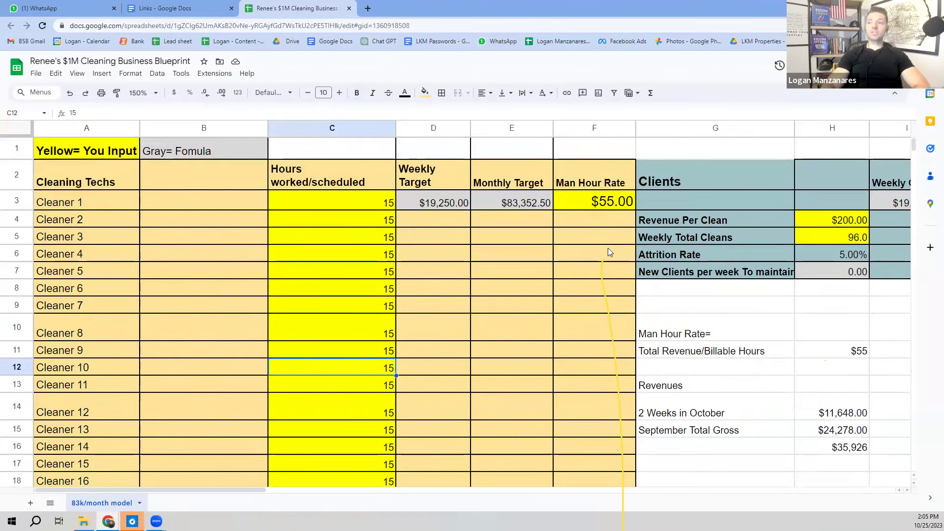
Step: Review the scheduled hours in column C from Cleaner 10 down to Cleaner 19
{"action": "key", "text": "Down"}
{"action": "key", "text": "Down"}
{"action": "key", "text": "Down"}
{"action": "key", "text": "Down"}
{"action": "key", "text": "Down"}
{"action": "key", "text": "Down"}
{"action": "key", "text": "Down"}
{"action": "key", "text": "Down"}
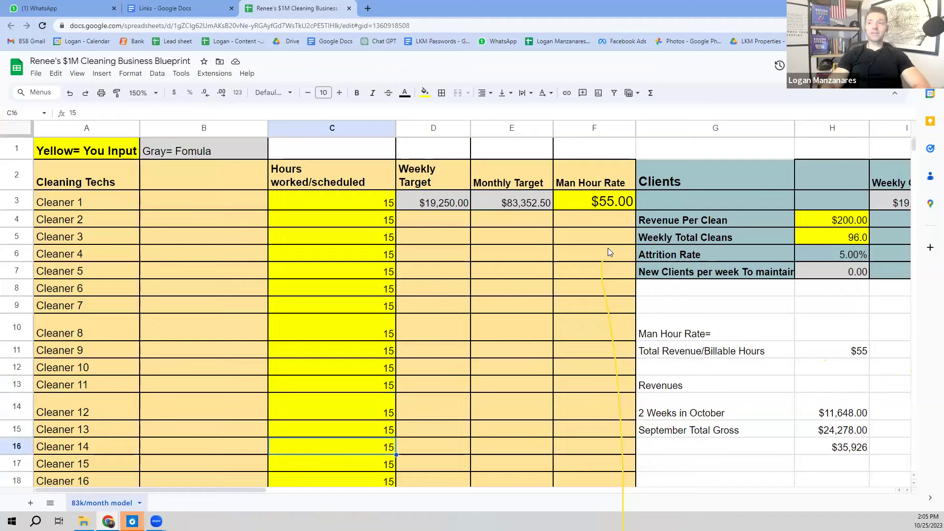
{"action": "key", "text": "Down"}
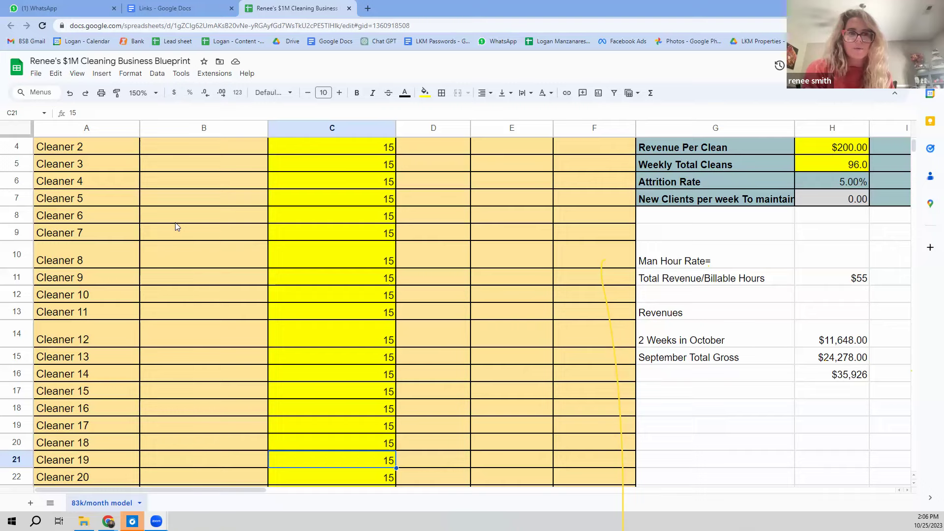
Step: Scan the cleaner rows along the Weekly Target column from Cleaner 12 down to Cleaner 20
{"action": "left_click", "coordinate": [429, 336]}
{"action": "key", "text": "Down"}
{"action": "key", "text": "Down"}
{"action": "key", "text": "Down"}
{"action": "key", "text": "Down"}
{"action": "key", "text": "Down"}
{"action": "key", "text": "Down"}
{"action": "key", "text": "Down"}
{"action": "key", "text": "Down"}
{"action": "key", "text": "Down"}
{"action": "key", "text": "Down"}
{"action": "key", "text": "Down"}
{"action": "key", "text": "Down"}
{"action": "key", "text": "Down"}
{"action": "key", "text": "Down"}
{"action": "key", "text": "Down"}
{"action": "key", "text": "Down"}
{"action": "key", "text": "Down"}
{"action": "key", "text": "Down"}
{"action": "key", "text": "Down"}
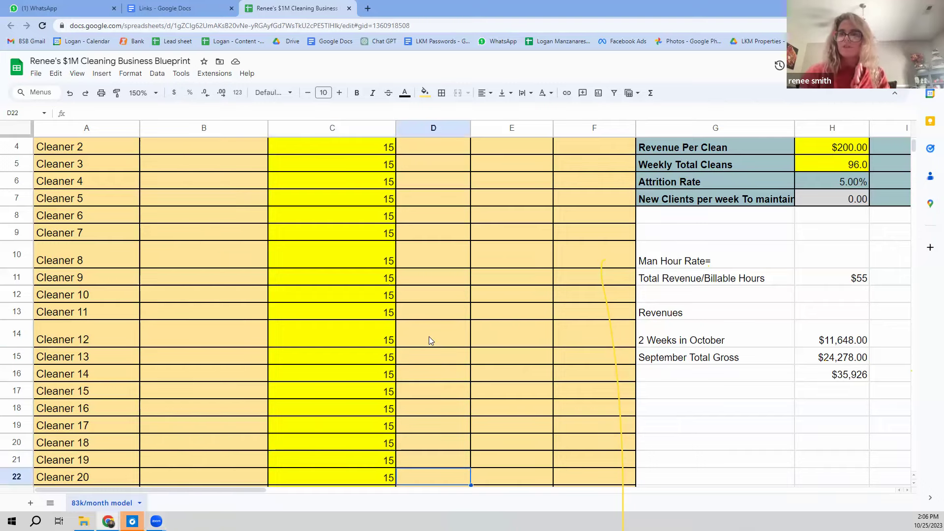
Step: Return to the top of the Weekly Target column to view the targets and the yellow and gray legend
{"action": "key", "text": "Up"}
{"action": "key", "text": "Up"}
{"action": "key", "text": "Up"}
{"action": "key", "text": "Up"}
{"action": "key", "text": "Up"}
{"action": "key", "text": "Up"}
{"action": "key", "text": "Up"}
{"action": "key", "text": "Up"}
{"action": "key", "text": "Up"}
{"action": "key", "text": "Up"}
{"action": "key", "text": "Up"}
{"action": "key", "text": "Up"}
{"action": "key", "text": "Up"}
{"action": "key", "text": "Up"}
{"action": "key", "text": "Up"}
{"action": "key", "text": "Up"}
{"action": "key", "text": "Up"}
{"action": "key", "text": "Up"}
{"action": "key", "text": "Up"}
{"action": "key", "text": "Up"}
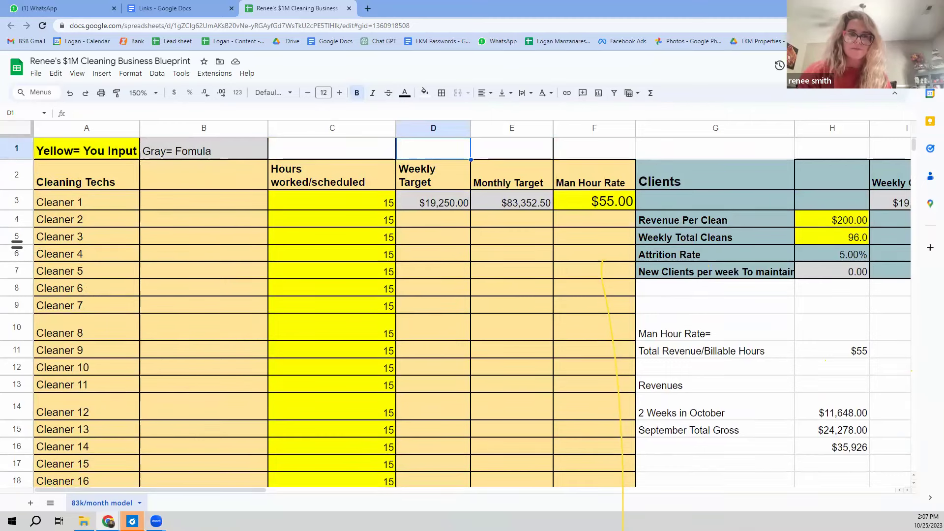
{"action": "left_click", "coordinate": [467, 263]}
{"action": "key", "text": "Down"}
{"action": "key", "text": "Down"}
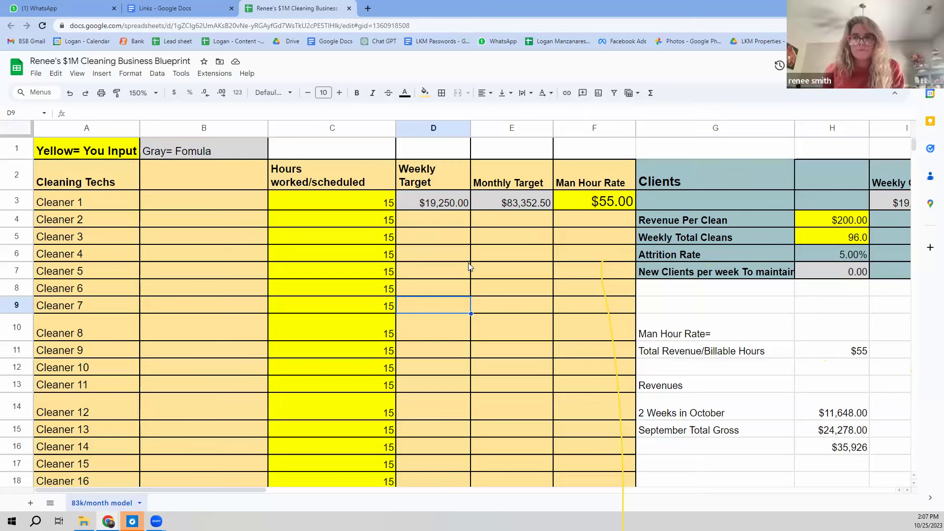
Step: Go down the Monthly Target column to examine the Total and Average Cleaner hours rows
{"action": "left_click", "coordinate": [490, 271]}
{"action": "key", "text": "Down"}
{"action": "key", "text": "Down"}
{"action": "key", "text": "Down"}
{"action": "key", "text": "Down"}
{"action": "key", "text": "Down"}
{"action": "key", "text": "Down"}
{"action": "key", "text": "Down"}
{"action": "key", "text": "Down"}
{"action": "key", "text": "Down"}
{"action": "key", "text": "Down"}
{"action": "key", "text": "Down"}
{"action": "key", "text": "Down"}
{"action": "key", "text": "Down"}
{"action": "key", "text": "Down"}
{"action": "key", "text": "Down"}
{"action": "key", "text": "Down"}
{"action": "key", "text": "Down"}
{"action": "key", "text": "Down"}
{"action": "key", "text": "Down"}
{"action": "key", "text": "Down"}
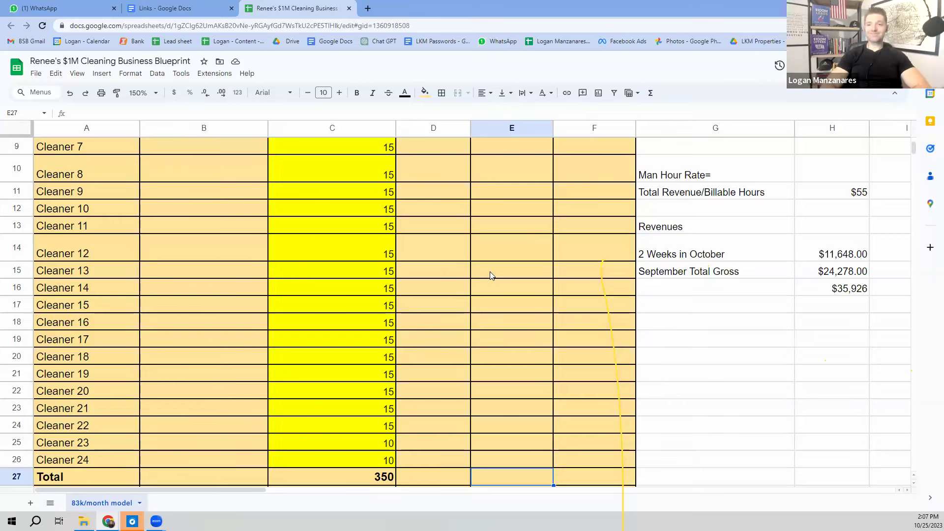
{"action": "key", "text": "Down"}
{"action": "key", "text": "Down"}
{"action": "key", "text": "Down"}
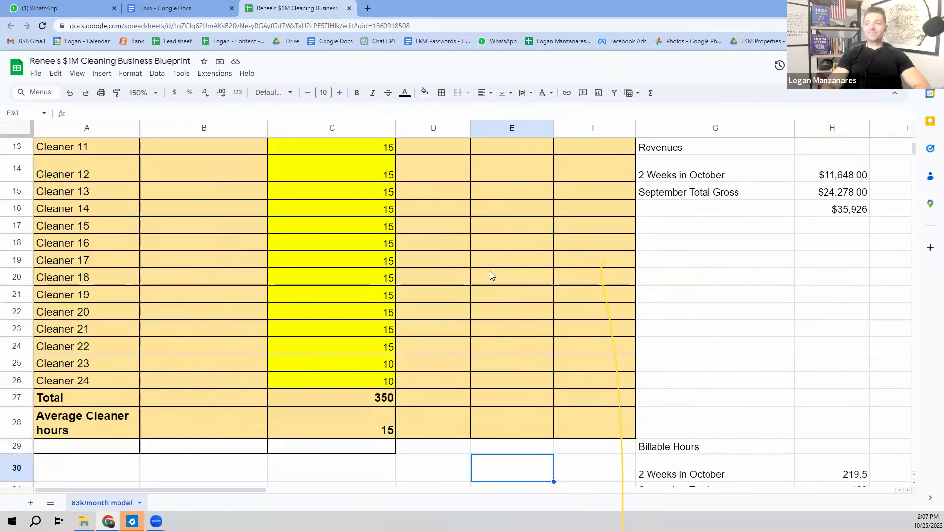
Step: Examine the Billable Hours figures for 2 Weeks in October and September Total below the revenue figures
{"action": "key", "text": "Up"}
{"action": "key", "text": "Up"}
{"action": "key", "text": "Up"}
{"action": "key", "text": "Down"}
{"action": "key", "text": "Down"}
{"action": "key", "text": "Down"}
{"action": "key", "text": "Down"}
{"action": "key", "text": "Down"}
{"action": "key", "text": "Down"}
{"action": "key", "text": "Down"}
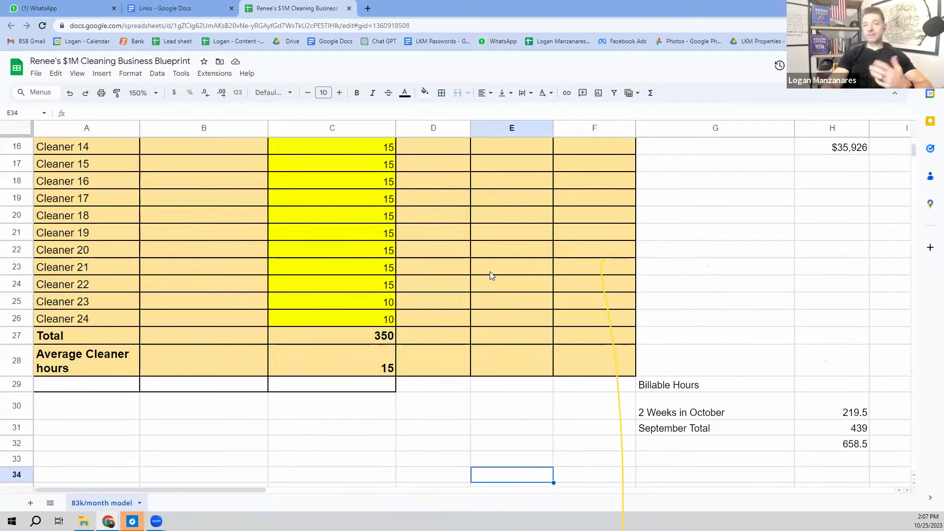
Step: Go back up the sheet to review the Weekly Target, Monthly Target and Man Hour Rate for the model
{"action": "key", "text": "Up"}
{"action": "key", "text": "Up"}
{"action": "key", "text": "Up"}
{"action": "key", "text": "Up"}
{"action": "key", "text": "Up"}
{"action": "key", "text": "Up"}
{"action": "key", "text": "Up"}
{"action": "key", "text": "Up"}
{"action": "key", "text": "Up"}
{"action": "key", "text": "Up"}
{"action": "key", "text": "Up"}
{"action": "key", "text": "Up"}
{"action": "key", "text": "Up"}
{"action": "key", "text": "Up"}
{"action": "key", "text": "Up"}
{"action": "key", "text": "Up"}
{"action": "key", "text": "Up"}
{"action": "key", "text": "Up"}
{"action": "key", "text": "Up"}
{"action": "key", "text": "Up"}
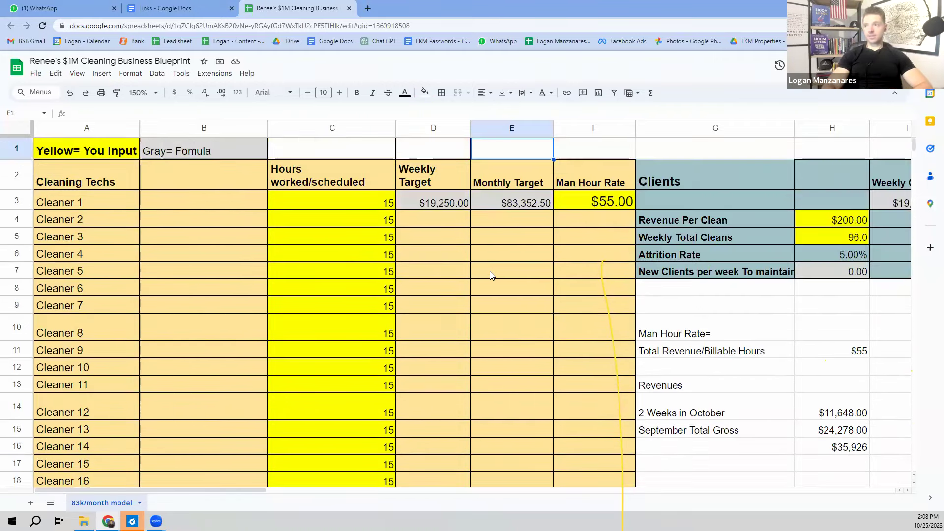
Step: Recheck the hours of the last cleaners together with the Total and Average Cleaner hours rows
{"action": "key", "text": "Down"}
{"action": "key", "text": "Down"}
{"action": "key", "text": "Down"}
{"action": "key", "text": "Down"}
{"action": "key", "text": "Down"}
{"action": "key", "text": "Down"}
{"action": "key", "text": "Down"}
{"action": "key", "text": "Down"}
{"action": "key", "text": "Down"}
{"action": "key", "text": "Down"}
{"action": "key", "text": "Down"}
{"action": "key", "text": "Down"}
{"action": "key", "text": "Down"}
{"action": "key", "text": "Down"}
{"action": "key", "text": "Down"}
{"action": "key", "text": "Down"}
{"action": "key", "text": "Down"}
{"action": "key", "text": "Down"}
{"action": "key", "text": "Down"}
{"action": "key", "text": "Down"}
{"action": "key", "text": "Left"}
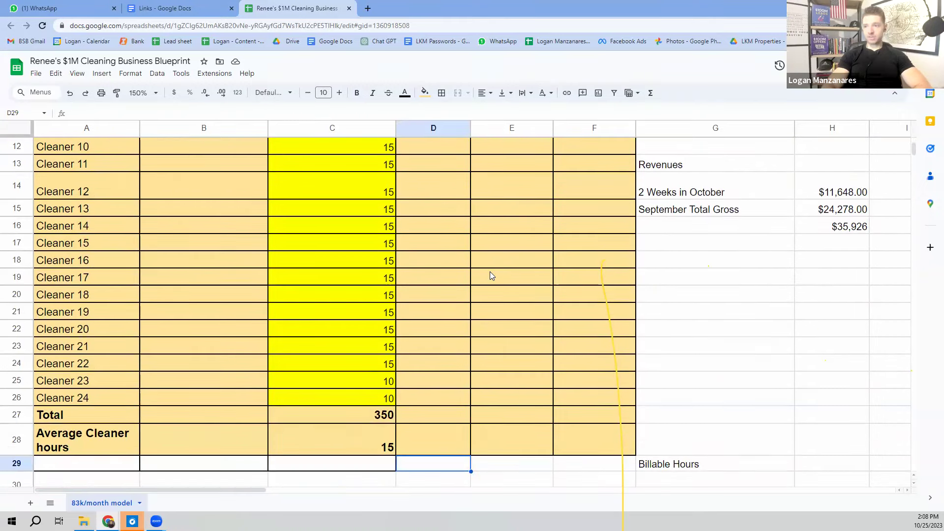
Step: Go back up the Hours worked/scheduled column from the Average Cleaner hours row to examine each cleaner's hours
{"action": "key", "text": "Left"}
{"action": "key", "text": "Up"}
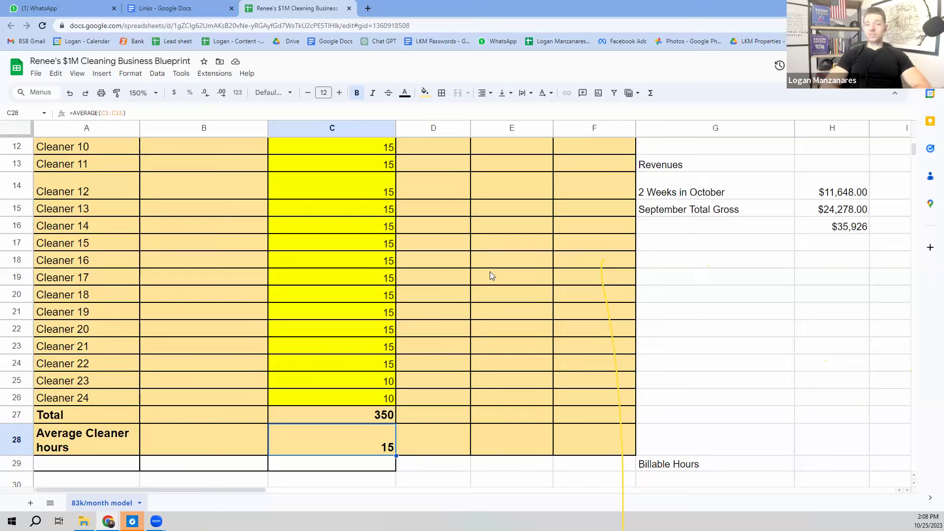
{"action": "key", "text": "Up"}
{"action": "key", "text": "Up"}
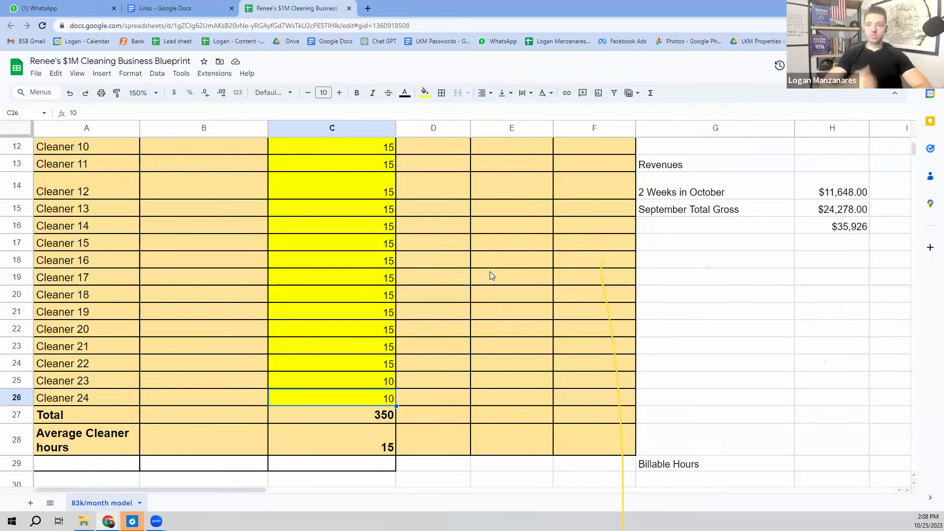
{"action": "key", "text": "Up"}
{"action": "key", "text": "Up"}
{"action": "key", "text": "Up"}
{"action": "key", "text": "Up"}
{"action": "key", "text": "Up"}
{"action": "key", "text": "Up"}
{"action": "key", "text": "Up"}
{"action": "key", "text": "Up"}
{"action": "key", "text": "Up"}
{"action": "key", "text": "Up"}
{"action": "key", "text": "Up"}
{"action": "key", "text": "Up"}
{"action": "key", "text": "Up"}
{"action": "key", "text": "Up"}
{"action": "key", "text": "Up"}
{"action": "key", "text": "Up"}
{"action": "key", "text": "Up"}
{"action": "key", "text": "Up"}
{"action": "key", "text": "Up"}
{"action": "key", "text": "Up"}
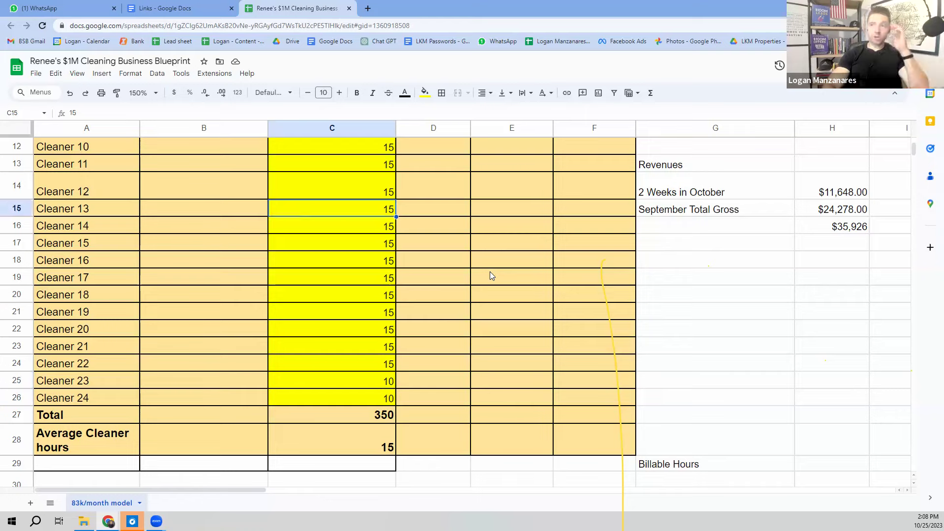
Step: Go down the Hours worked/scheduled column again to examine the hours through Cleaner 22
{"action": "key", "text": "Down"}
{"action": "key", "text": "Down"}
{"action": "key", "text": "Down"}
{"action": "key", "text": "Down"}
{"action": "key", "text": "Down"}
{"action": "key", "text": "Down"}
{"action": "key", "text": "Down"}
{"action": "key", "text": "Down"}
{"action": "key", "text": "Down"}
{"action": "key", "text": "Down"}
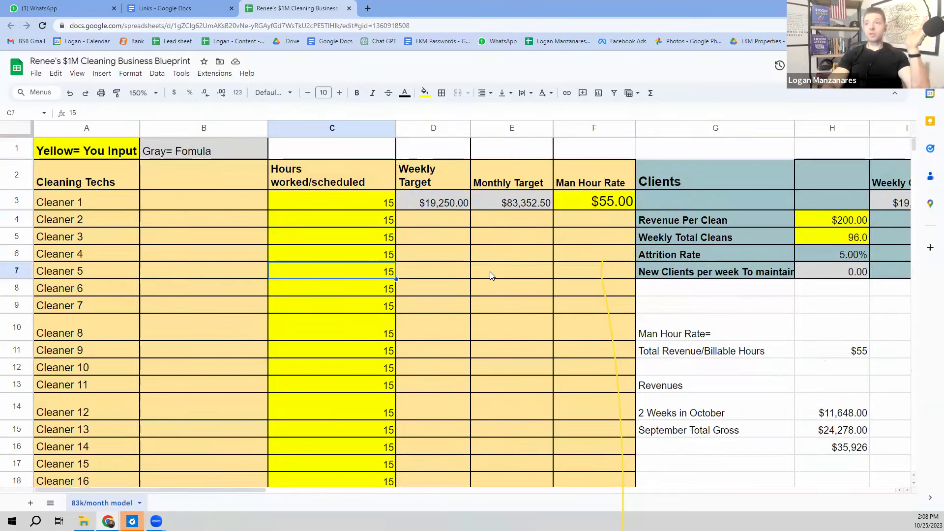
{"action": "key", "text": "Down"}
{"action": "key", "text": "Down"}
{"action": "key", "text": "Down"}
{"action": "key", "text": "Down"}
{"action": "key", "text": "Down"}
{"action": "key", "text": "Down"}
{"action": "key", "text": "Down"}
{"action": "key", "text": "Down"}
{"action": "key", "text": "Down"}
{"action": "key", "text": "Down"}
{"action": "key", "text": "Down"}
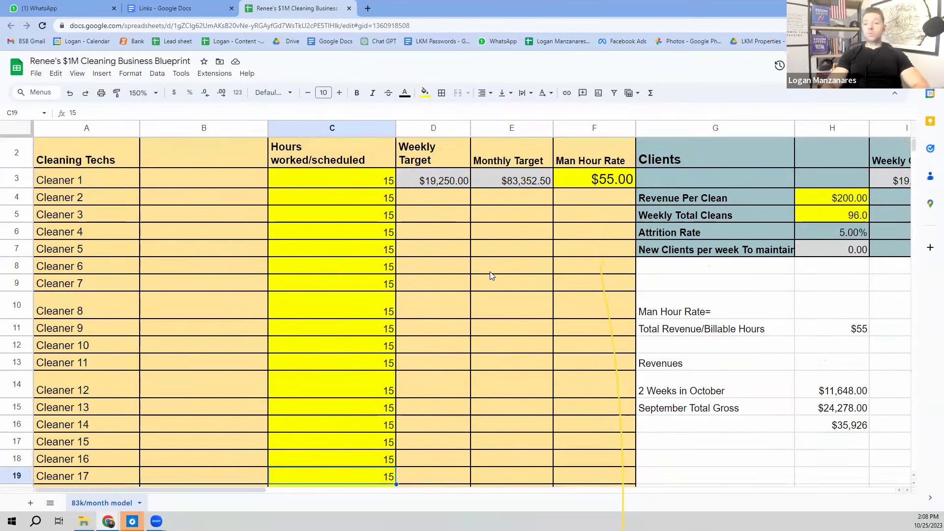
{"action": "key", "text": "Down"}
{"action": "key", "text": "Down"}
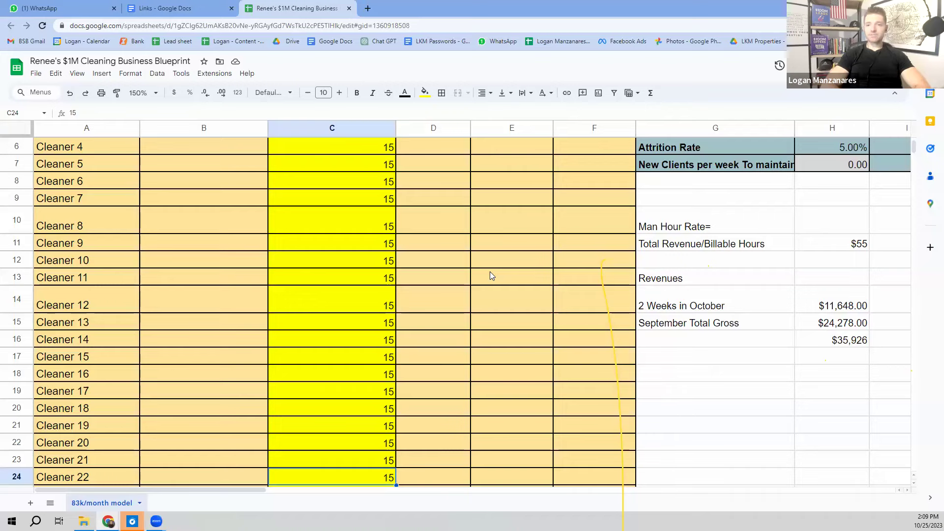
Step: Return to the first row of the sheet to recheck the cleaners' hours against the Weekly Target, Monthly Target and Man Hour Rate
{"action": "key", "text": "Up"}
{"action": "key", "text": "Up"}
{"action": "key", "text": "Up"}
{"action": "key", "text": "Up"}
{"action": "key", "text": "Up"}
{"action": "key", "text": "Up"}
{"action": "key", "text": "Up"}
{"action": "key", "text": "Up"}
{"action": "key", "text": "Up"}
{"action": "key", "text": "Up"}
{"action": "key", "text": "Up"}
{"action": "key", "text": "Up"}
{"action": "key", "text": "Up"}
{"action": "key", "text": "Up"}
{"action": "key", "text": "Up"}
{"action": "key", "text": "Up"}
{"action": "key", "text": "Up"}
{"action": "key", "text": "Up"}
{"action": "key", "text": "Up"}
{"action": "key", "text": "Up"}
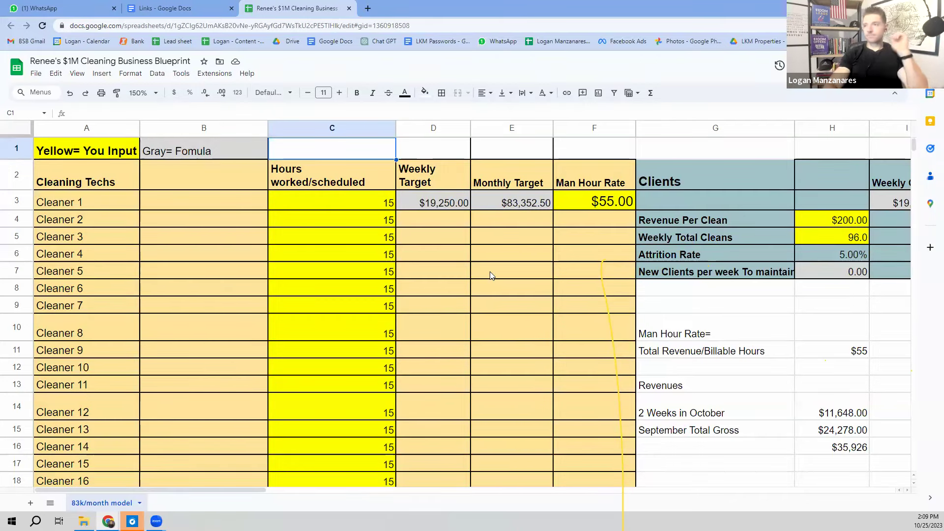
Step: Examine the Clients table's Weekly Goal and Monthly Target along with the average cleaner hours figures
{"action": "key", "text": "Right"}
{"action": "key", "text": "Right"}
{"action": "key", "text": "Right"}
{"action": "key", "text": "Right"}
{"action": "key", "text": "Right"}
{"action": "key", "text": "Right"}
{"action": "key", "text": "Right"}
{"action": "key", "text": "Right"}
{"action": "key", "text": "Right"}
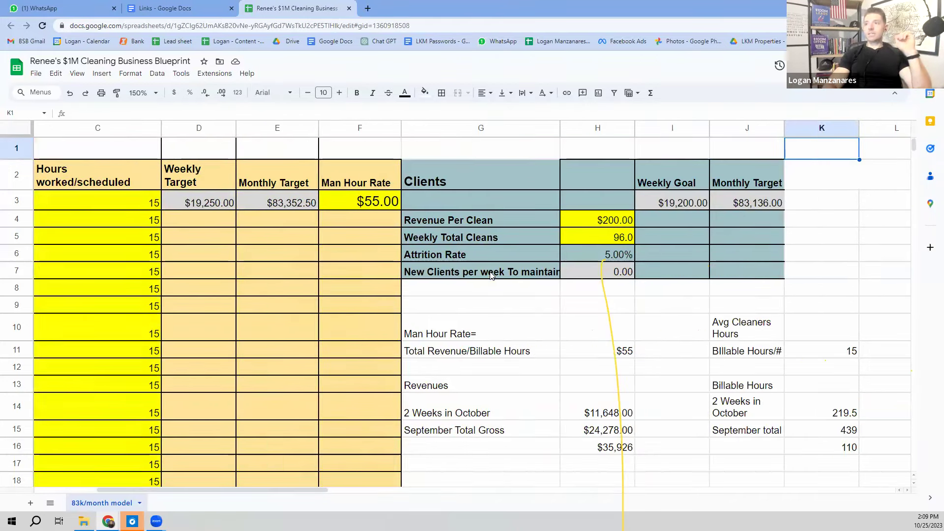
Step: Examine the Revenue Per Clean and Weekly Total Cleans inputs in the Clients table
{"action": "key", "text": "Left"}
{"action": "key", "text": "Left"}
{"action": "key", "text": "Left"}
{"action": "key", "text": "Left"}
{"action": "key", "text": "Left"}
{"action": "key", "text": "Down"}
{"action": "key", "text": "Down"}
{"action": "key", "text": "Down"}
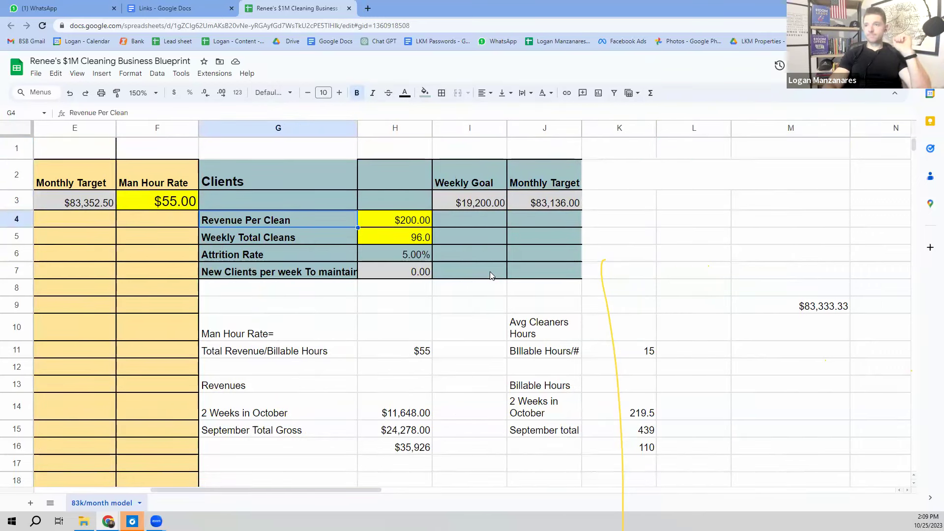
{"action": "key", "text": "Down"}
{"action": "key", "text": "Right"}
{"action": "key", "text": "Up"}
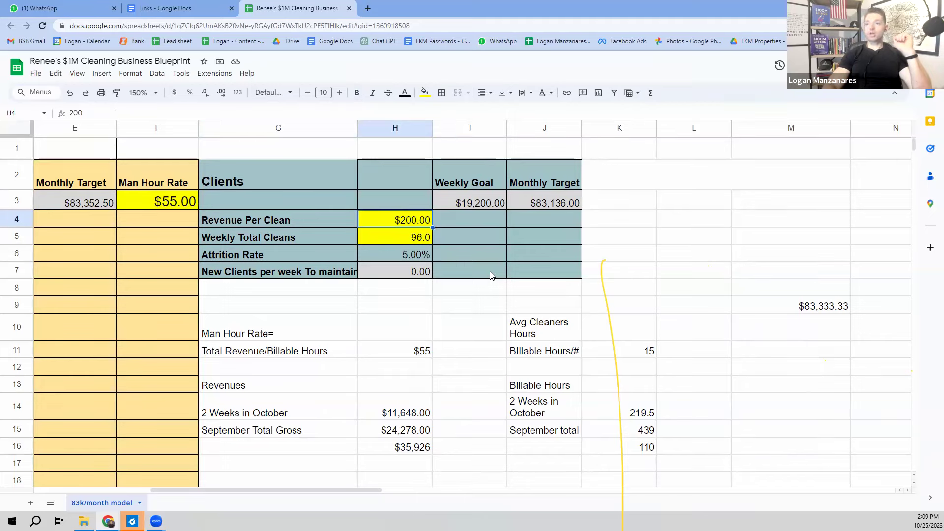
Step: Enter the label "Revenue Per clean" in cell L3, beside the Clients table
{"action": "key", "text": "Right"}
{"action": "key", "text": "Right"}
{"action": "key", "text": "Right"}
{"action": "key", "text": "Right"}
{"action": "key", "text": "Up"}
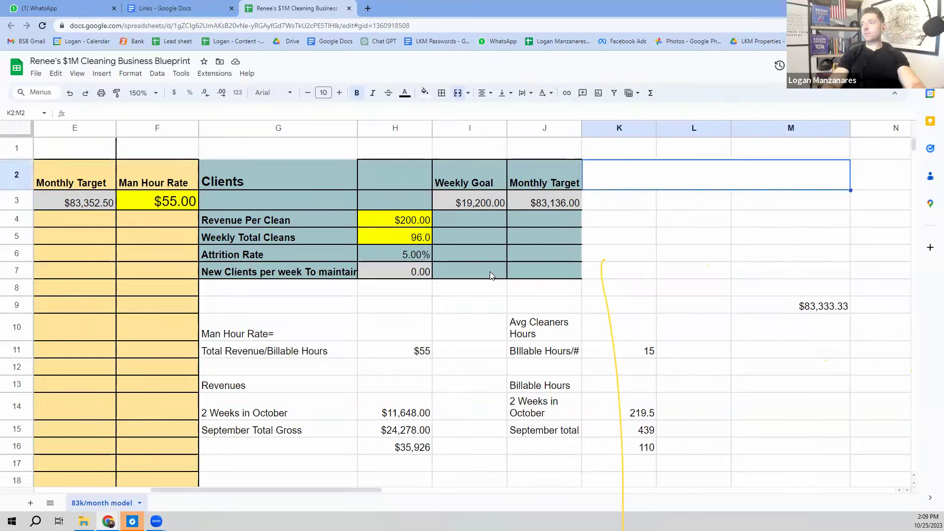
{"action": "type", "text": "Reven"}
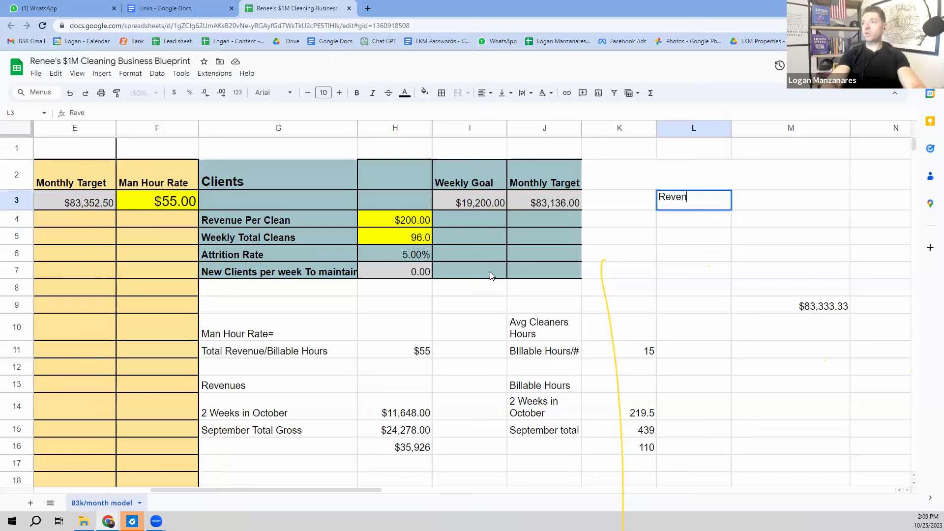
{"action": "type", "text": "ue Per clean"}
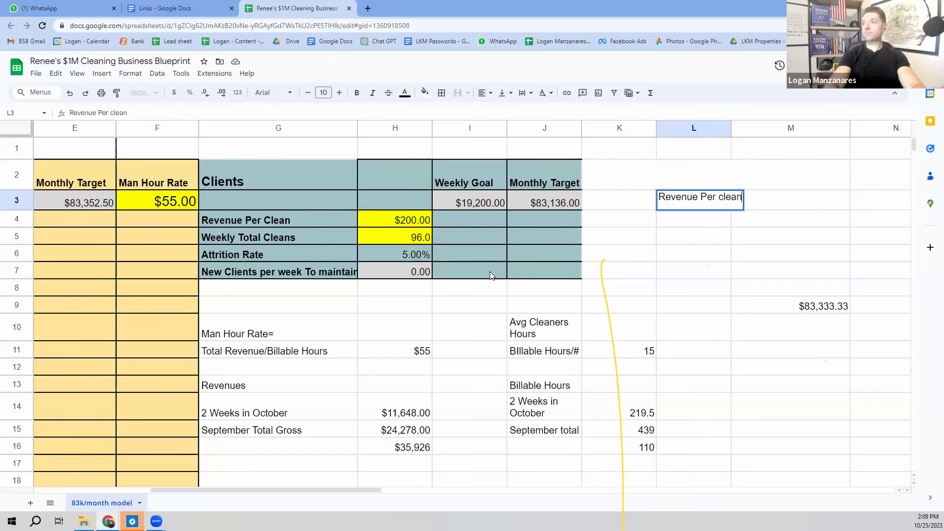
{"action": "key", "text": "Return"}
{"action": "key", "text": "Up"}
{"action": "key", "text": "Down"}
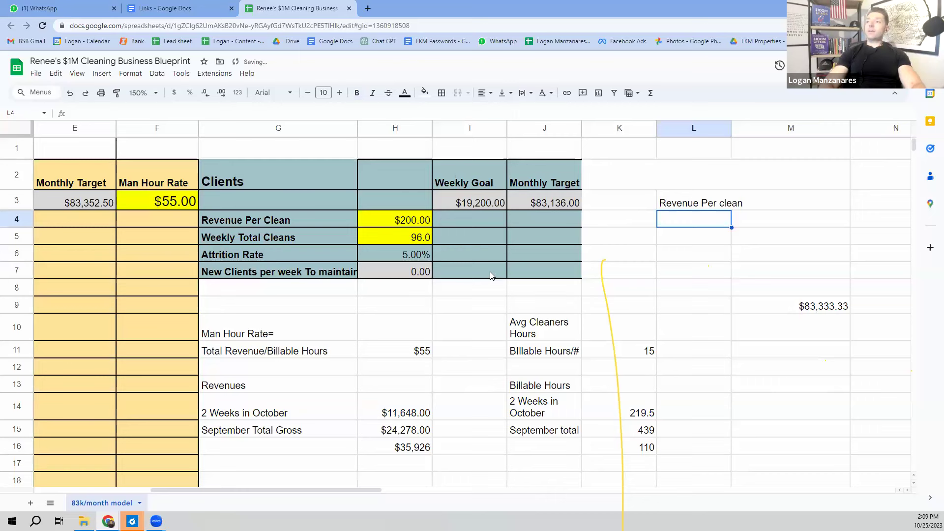
{"action": "type", "text": "Weekly Total Re"}
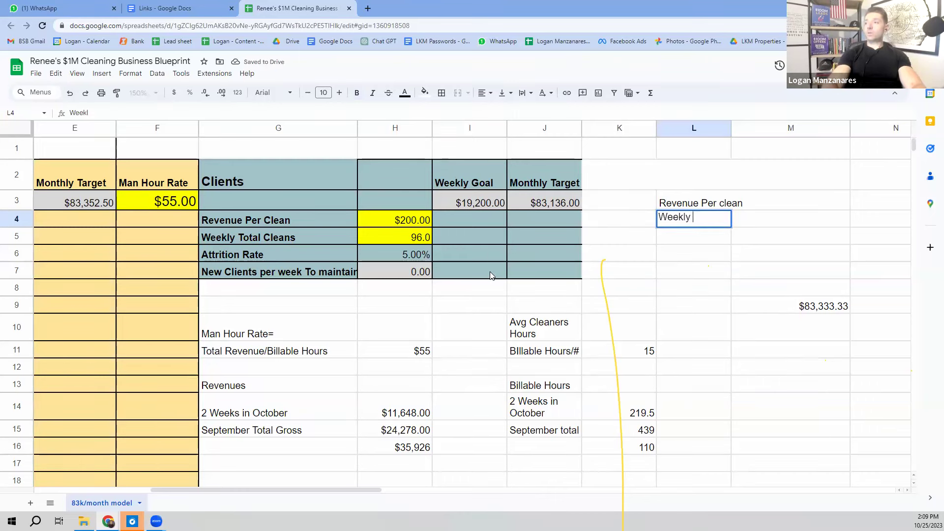
{"action": "key", "text": "BackSpace"}
{"action": "key", "text": "BackSpace"}
{"action": "key", "text": "BackSpace"}
{"action": "key", "text": "BackSpace"}
{"action": "key", "text": "BackSpace"}
{"action": "key", "text": "BackSpace"}
{"action": "key", "text": "BackSpace"}
{"action": "key", "text": "BackSpace"}
{"action": "key", "text": "BackSpace"}
{"action": "key", "text": "BackSpace"}
{"action": "key", "text": "BackSpace"}
{"action": "key", "text": "BackSpace"}
{"action": "key", "text": "BackSpace"}
{"action": "key", "text": "BackSpace"}
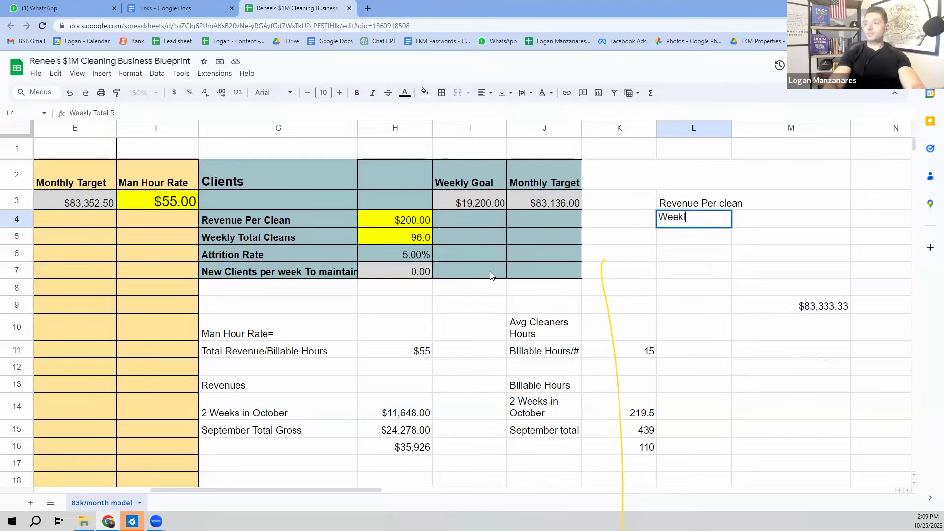
Step: Enter "Total Revenue/Total Cleans" in L4 as the formula description under the Revenue Per clean label
{"action": "type", "text": "Total Revenue"}
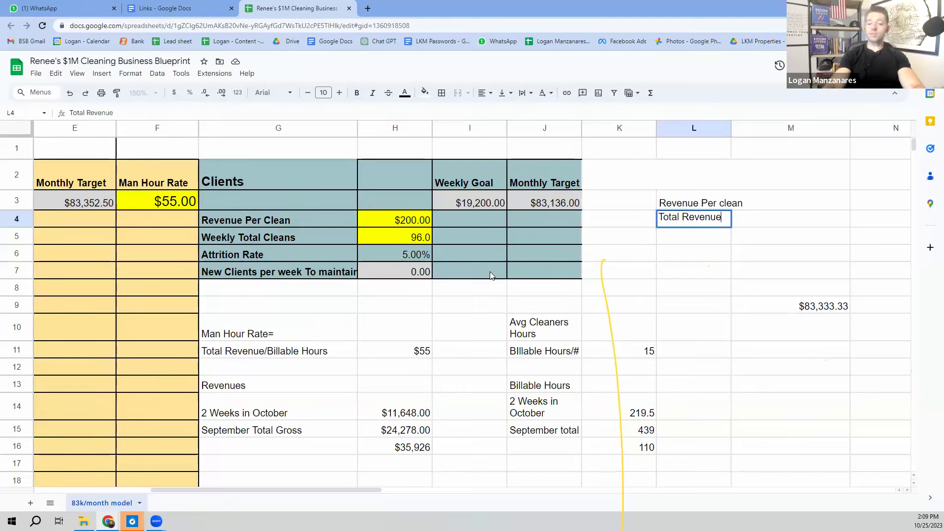
{"action": "type", "text": "/T"}
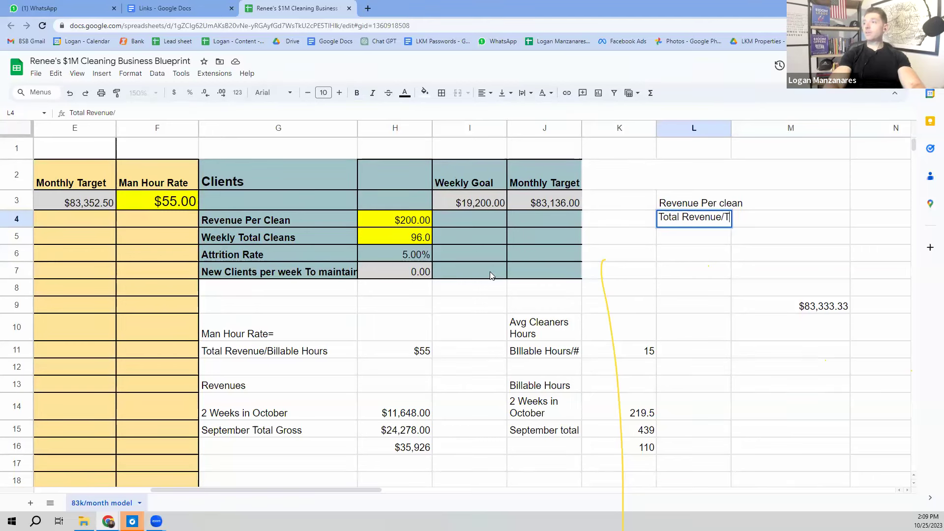
{"action": "type", "text": "otal Cleans"}
{"action": "key", "text": "Return"}
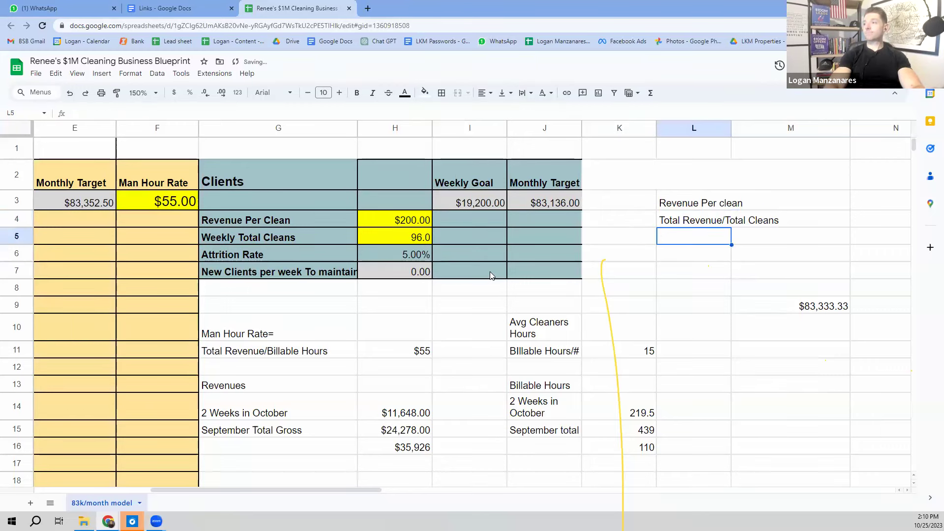
{"action": "key", "text": "Up"}
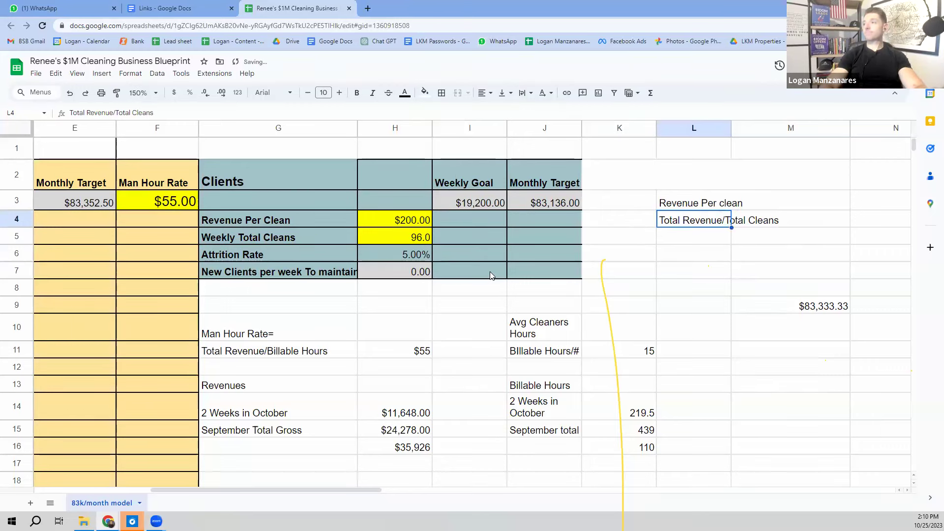
Step: Check the =1000000/12 formula in M9 and move it to K9, above the average cleaners hours block
{"action": "double_click", "coordinate": [806, 307]}
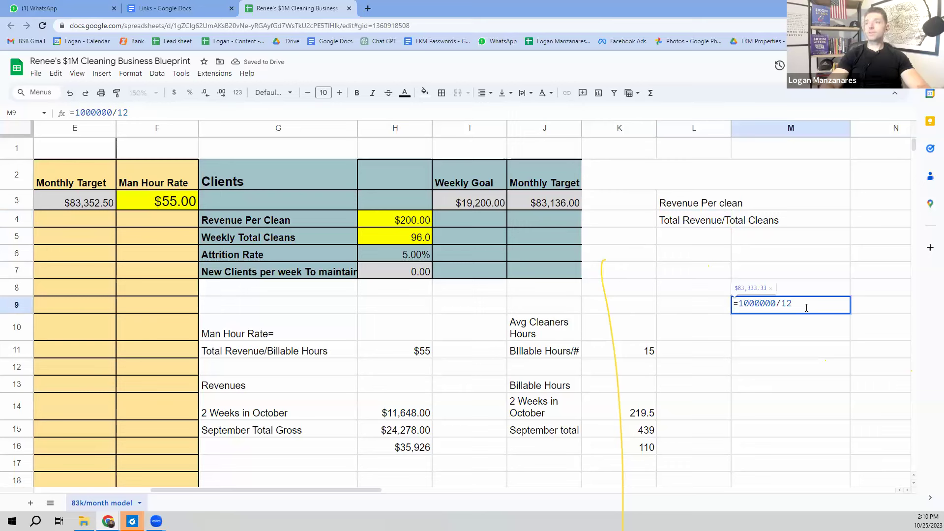
{"action": "key", "text": "Return"}
{"action": "left_click", "coordinate": [796, 311]}
{"action": "key", "text": "Left"}
{"action": "key", "text": "Left"}
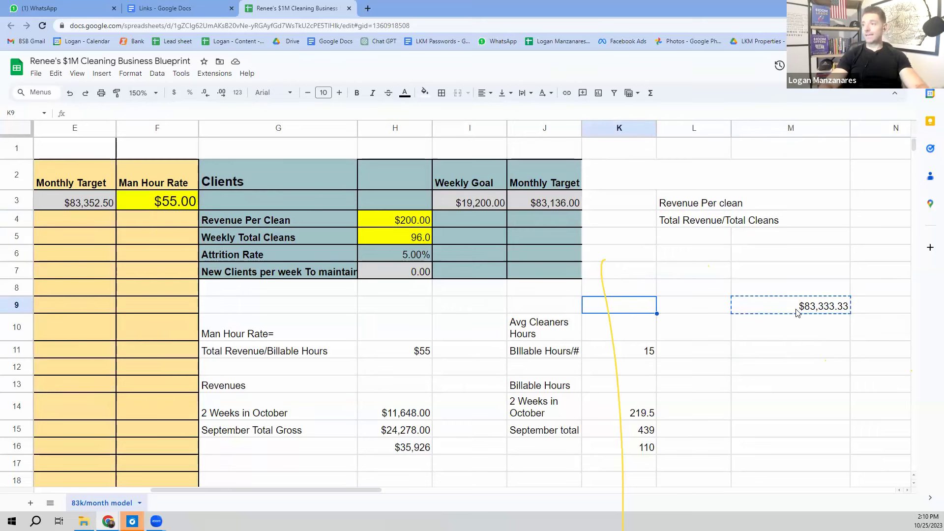
{"action": "key", "text": "ctrl+v"}
Step: Copy the "2 Weeks in October" and "September Total Gross" labels from the Revenues block into L6:L7
{"action": "key", "text": "Down"}
{"action": "key", "text": "Down"}
{"action": "key", "text": "Down"}
{"action": "key", "text": "Down"}
{"action": "key", "text": "Down"}
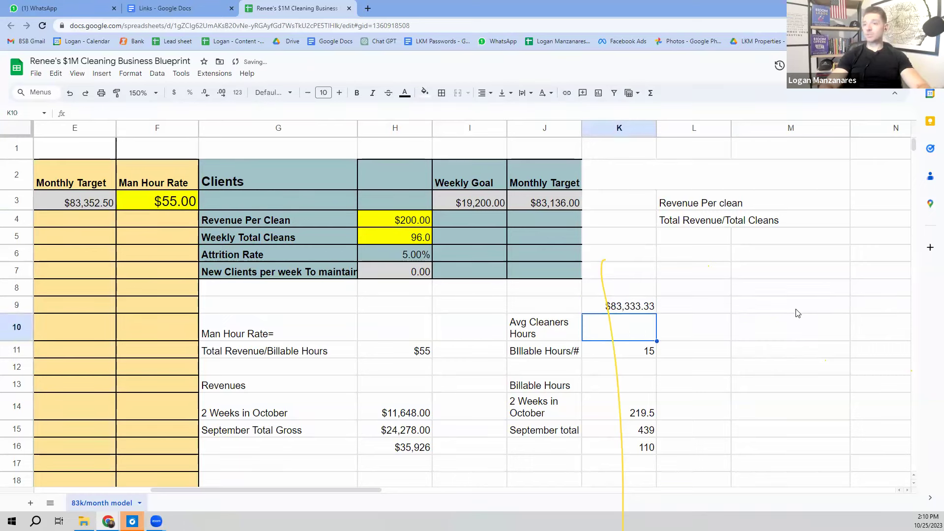
{"action": "key", "text": "Left"}
{"action": "key", "text": "Left"}
{"action": "key", "text": "Left"}
{"action": "key", "text": "Left"}
{"action": "key", "text": "shift+Down"}
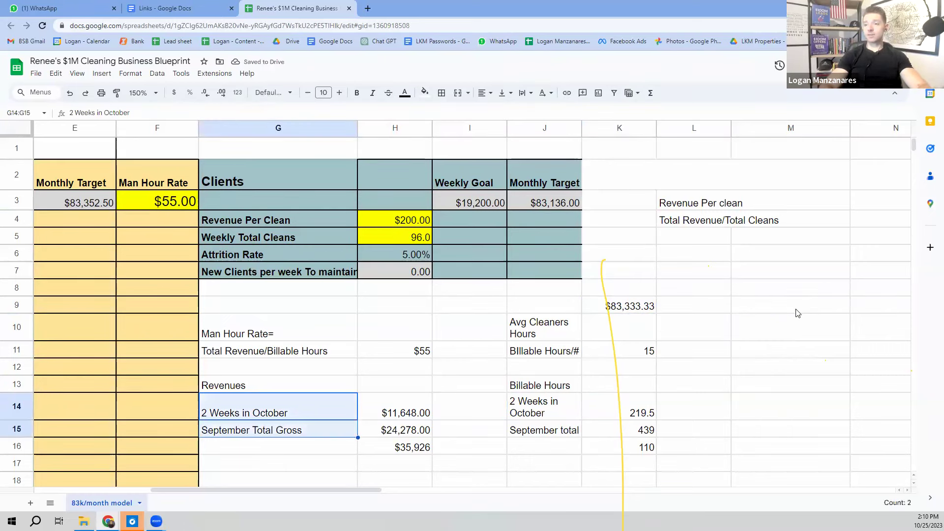
{"action": "key", "text": "ctrl+c"}
{"action": "key", "text": "Right"}
{"action": "key", "text": "Right"}
{"action": "key", "text": "Right"}
{"action": "key", "text": "Right"}
{"action": "key", "text": "Right"}
{"action": "key", "text": "Right"}
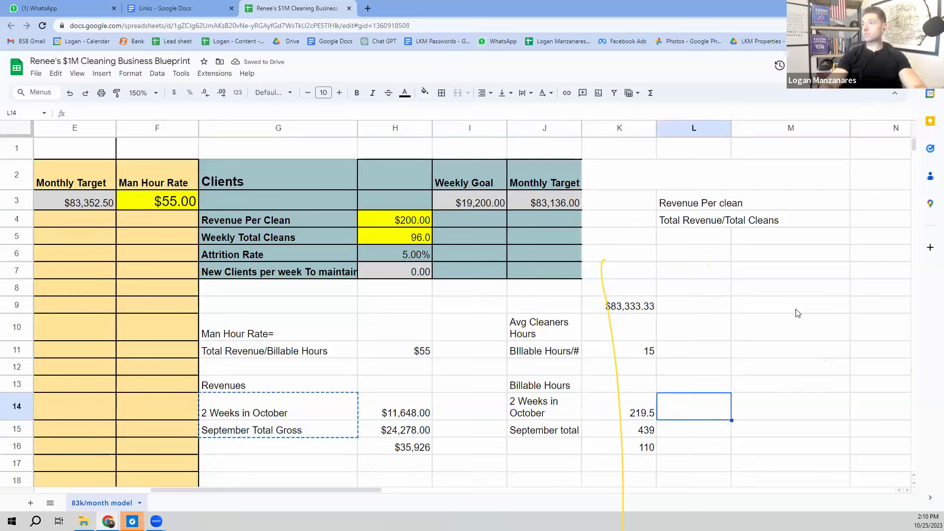
{"action": "key", "text": "Up"}
{"action": "key", "text": "Up"}
{"action": "key", "text": "Up"}
{"action": "key", "text": "Up"}
{"action": "key", "text": "Up"}
{"action": "key", "text": "Up"}
{"action": "key", "text": "Up"}
{"action": "key", "text": "Up"}
{"action": "key", "text": "Left"}
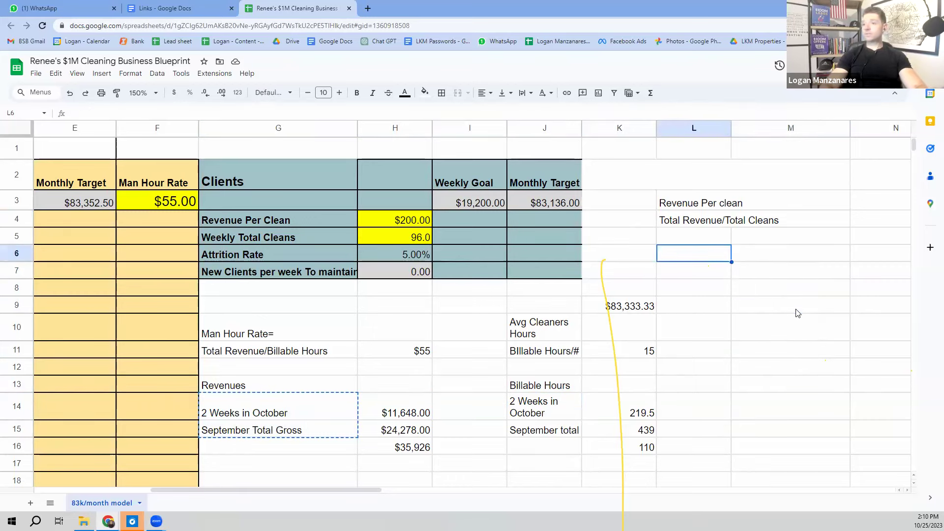
{"action": "key", "text": "ctrl+v"}
Step: Fit the width of column L to its text so the new labels fit inside it
{"action": "key", "text": "Up"}
{"action": "key", "text": "Up"}
{"action": "key", "text": "Up"}
{"action": "key", "text": "Up"}
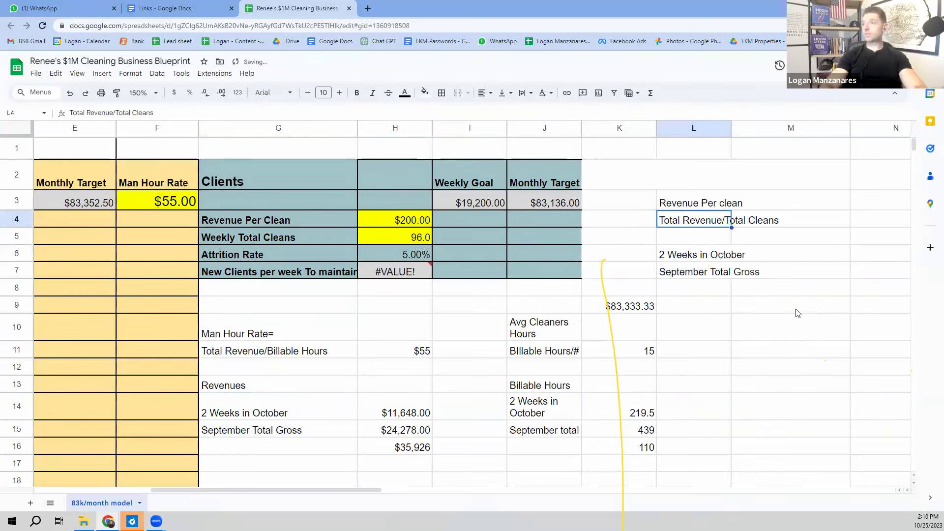
{"action": "key", "text": "Down"}
{"action": "key", "text": "Down"}
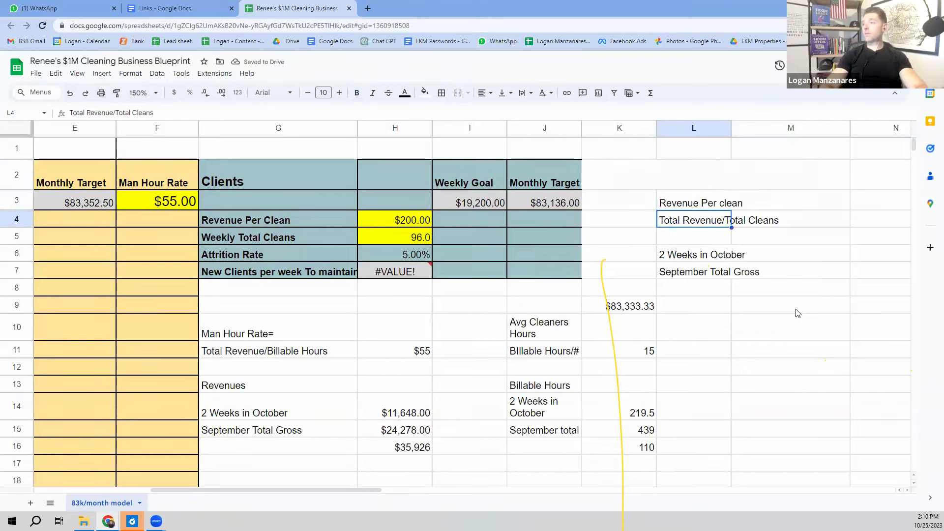
{"action": "double_click", "coordinate": [731, 128]}
Step: Copy the two revenue amounts from H14:H15 into M6:M7, beside the 2 Weeks in October and September Total Gross labels
{"action": "left_click", "coordinate": [800, 253]}
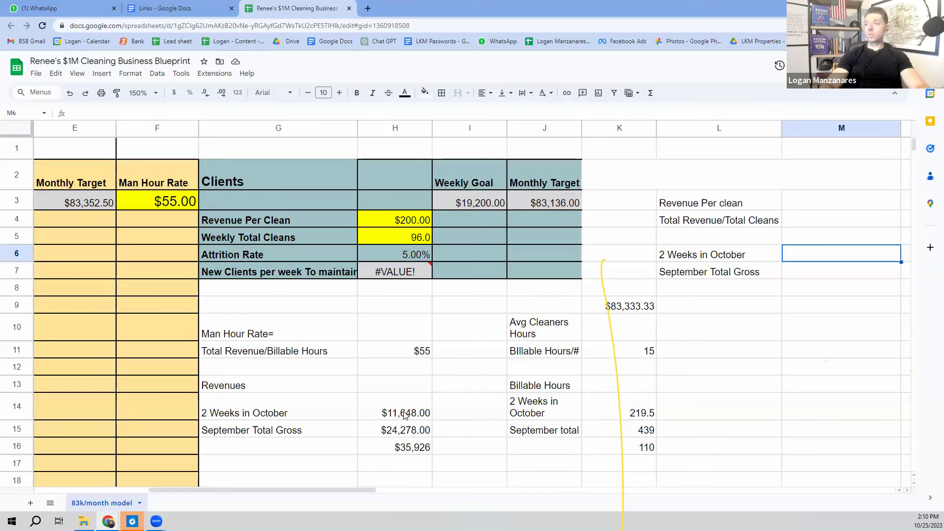
{"action": "left_click", "coordinate": [388, 408]}
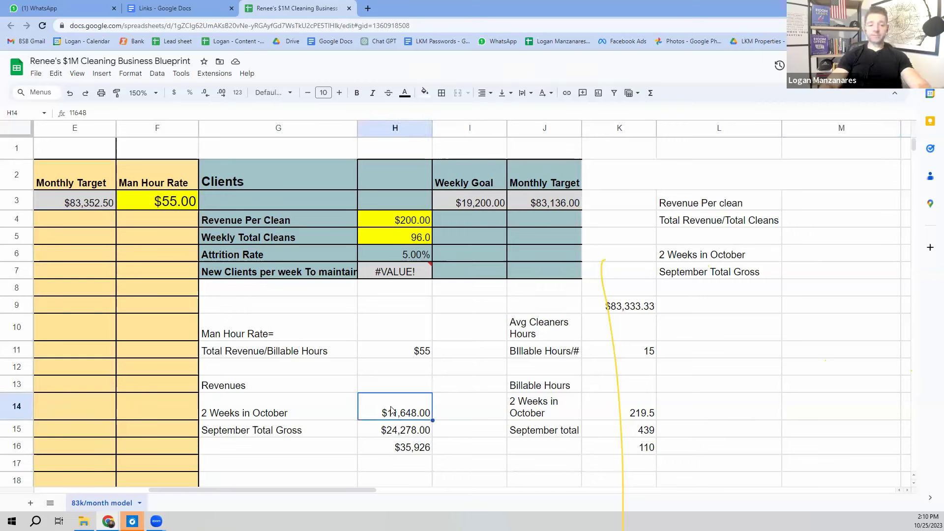
{"action": "key", "text": "shift+Down"}
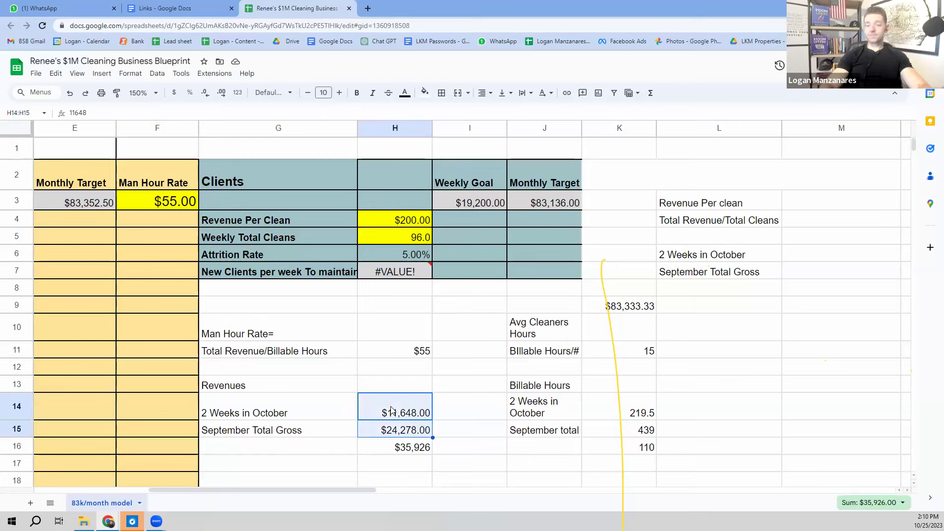
{"action": "key", "text": "ctrl+c"}
{"action": "key", "text": "Right"}
{"action": "key", "text": "Right"}
{"action": "key", "text": "Right"}
{"action": "key", "text": "Up"}
{"action": "key", "text": "Up"}
{"action": "key", "text": "Up"}
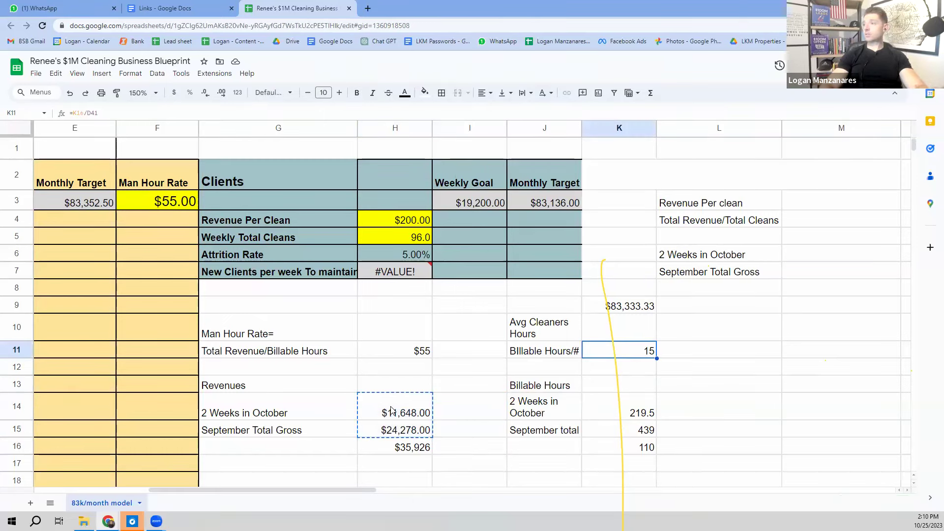
{"action": "key", "text": "Right"}
{"action": "key", "text": "Up"}
{"action": "key", "text": "Up"}
{"action": "key", "text": "Right"}
{"action": "key", "text": "Up"}
{"action": "key", "text": "Up"}
{"action": "key", "text": "Up"}
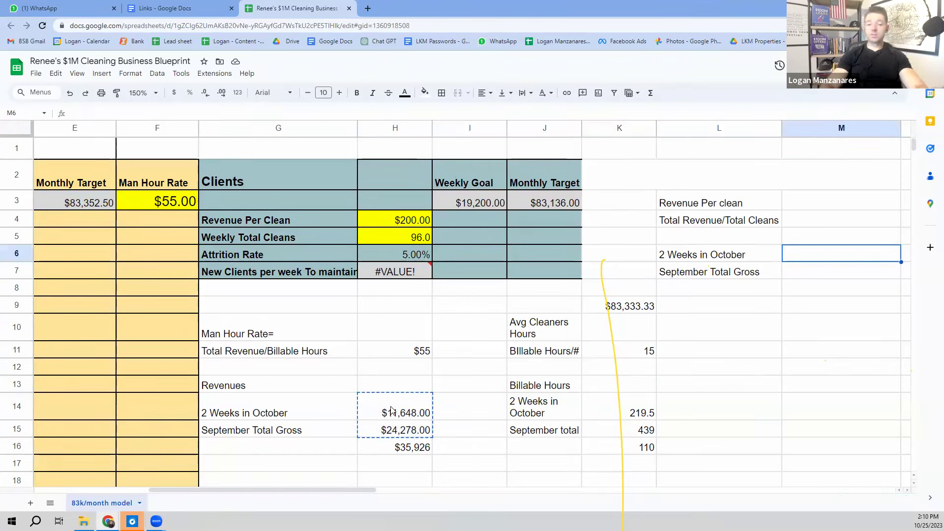
{"action": "key", "text": "ctrl+v"}
Step: Shift the L6:M7 labels and amounts down one row to L7:M8 and head them "Revenues" in L6
{"action": "key", "text": "Left"}
{"action": "key", "text": "Up"}
{"action": "key", "text": "Down"}
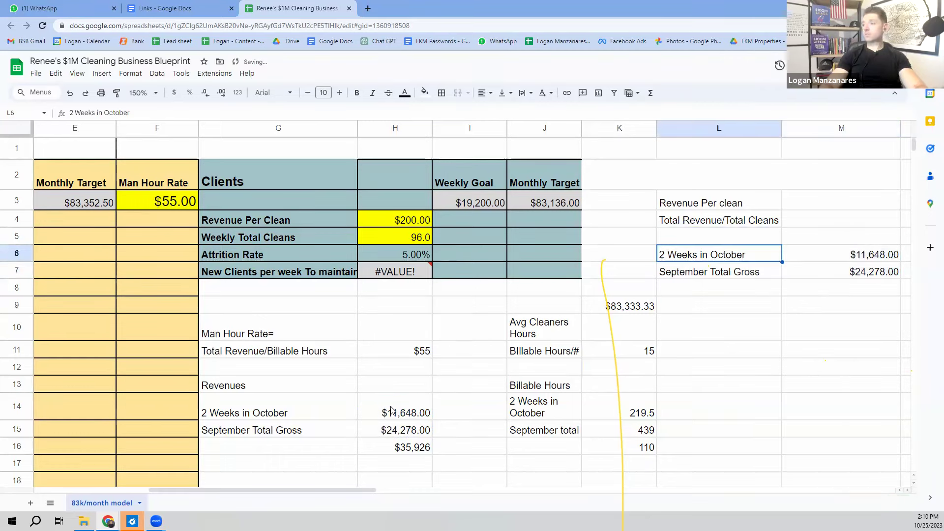
{"action": "key", "text": "shift+Down"}
{"action": "key", "text": "shift+Right"}
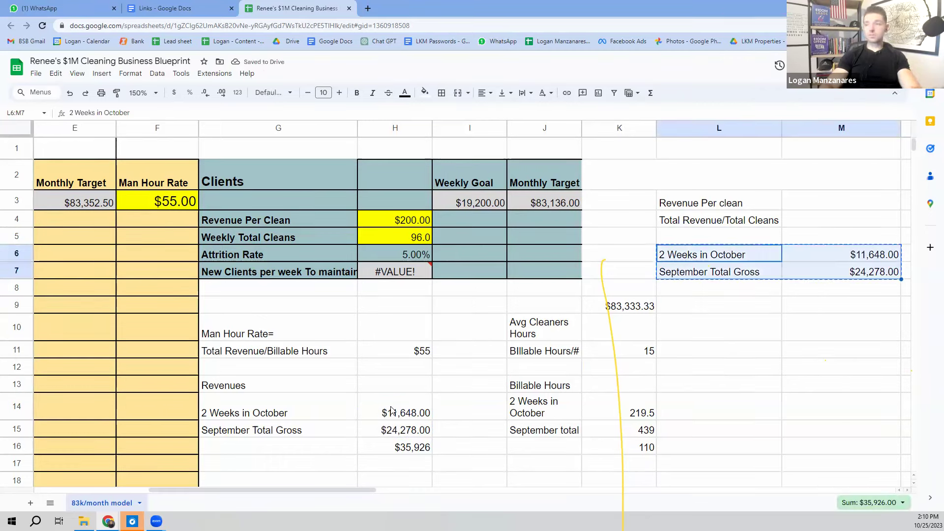
{"action": "key", "text": "ctrl+c"}
{"action": "key", "text": "Down"}
{"action": "key", "text": "ctrl+v"}
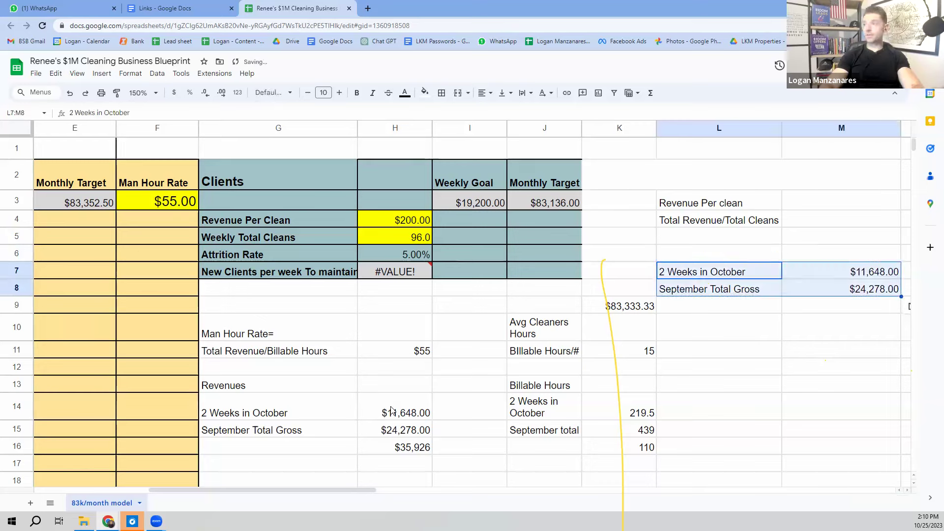
{"action": "key", "text": "Up"}
{"action": "type", "text": "Revenues"}
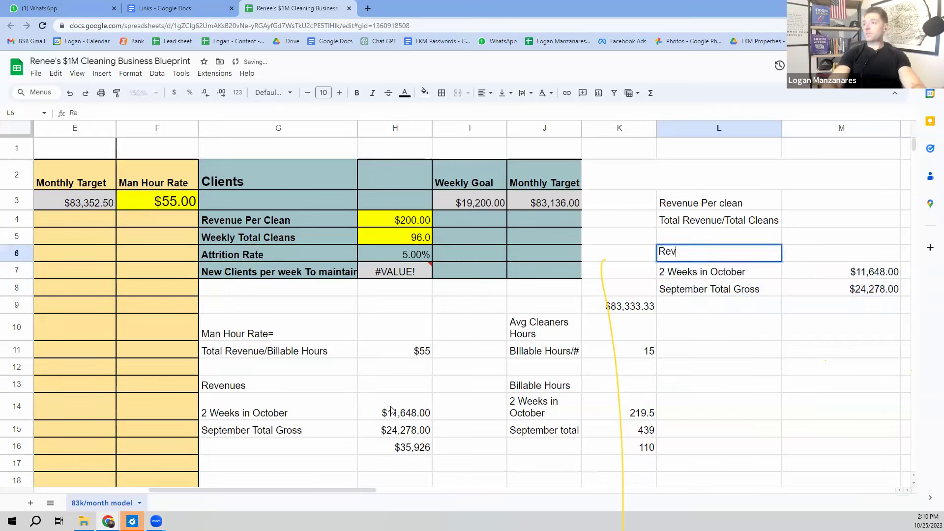
{"action": "key", "text": "Return"}
Step: Duplicate the 2 Weeks in October and September Total Gross labels from L7:L8 into L11:L12
{"action": "key", "text": "shift+Down"}
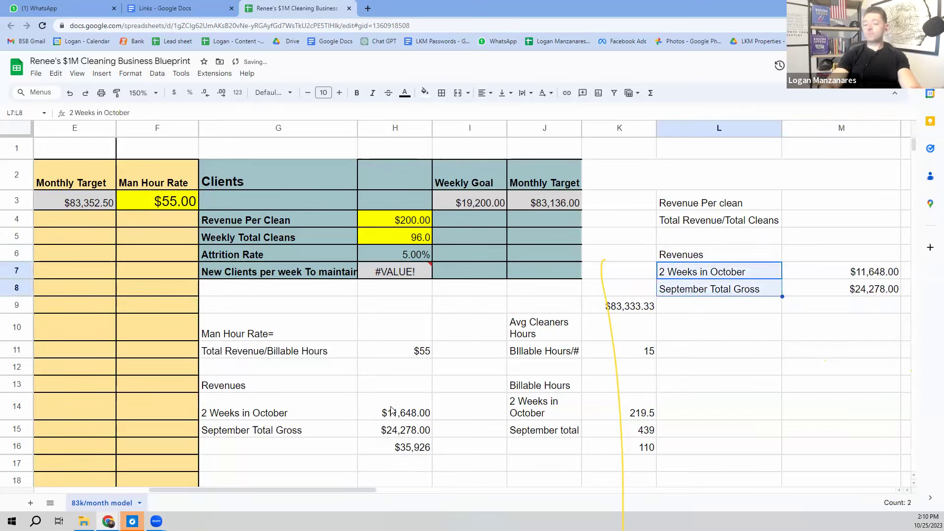
{"action": "key", "text": "ctrl+x"}
{"action": "key", "text": "Down"}
{"action": "key", "text": "Down"}
{"action": "key", "text": "Down"}
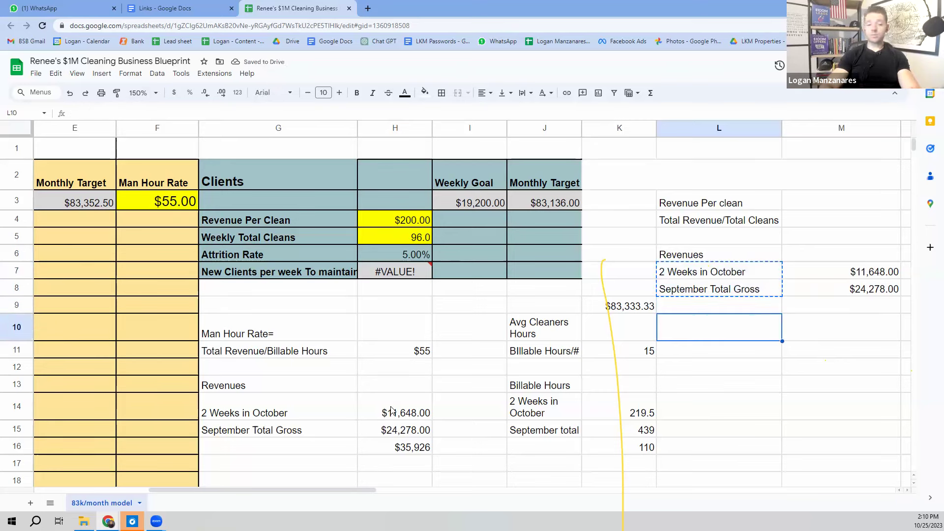
{"action": "key", "text": "ctrl+v"}
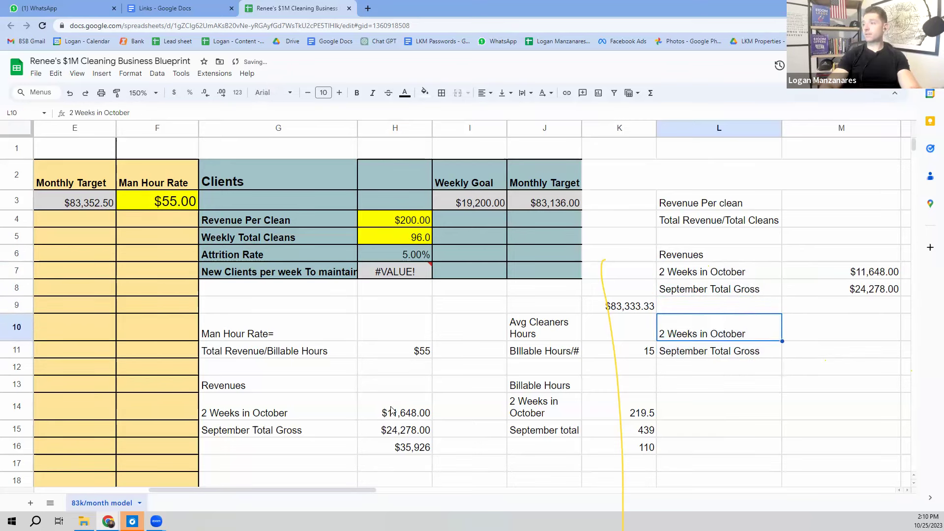
{"action": "key", "text": "ctrl+c"}
{"action": "key", "text": "Down"}
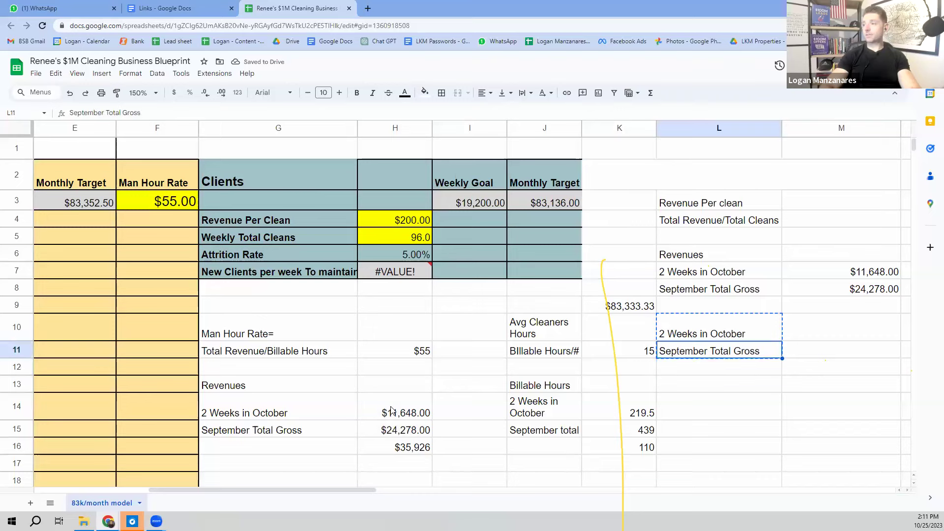
{"action": "key", "text": "ctrl+v"}
Step: Enter the heading "Total Cleans" in L10, above the duplicated period labels
{"action": "key", "text": "Up"}
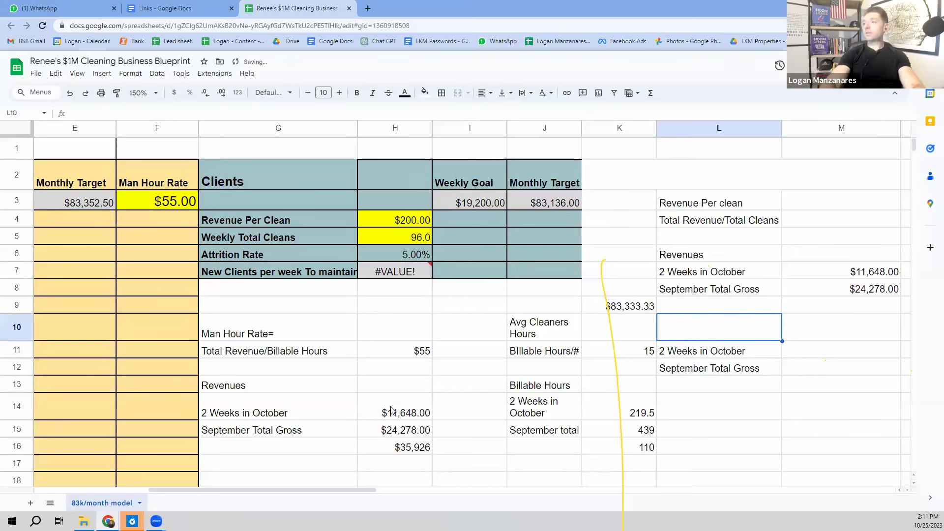
{"action": "type", "text": "Total "}
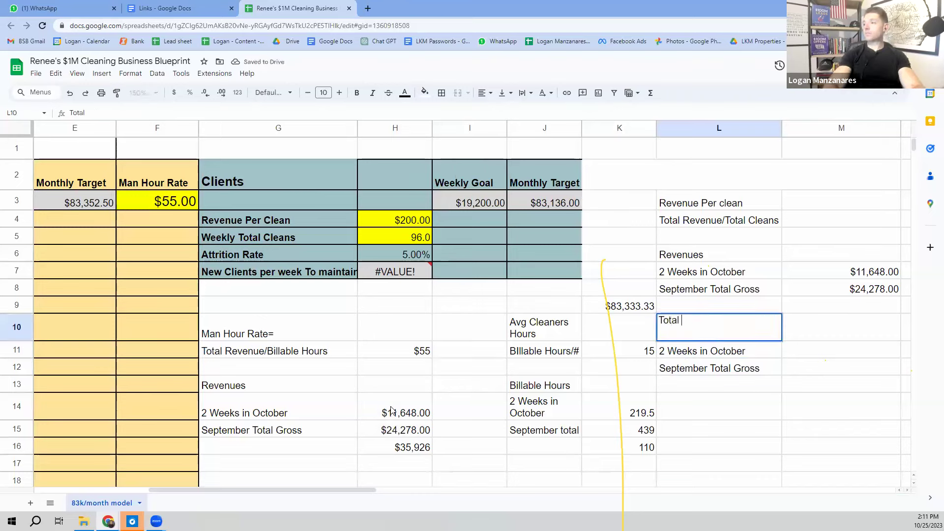
{"action": "type", "text": "Cleans"}
{"action": "key", "text": "Return"}
{"action": "key", "text": "Right"}
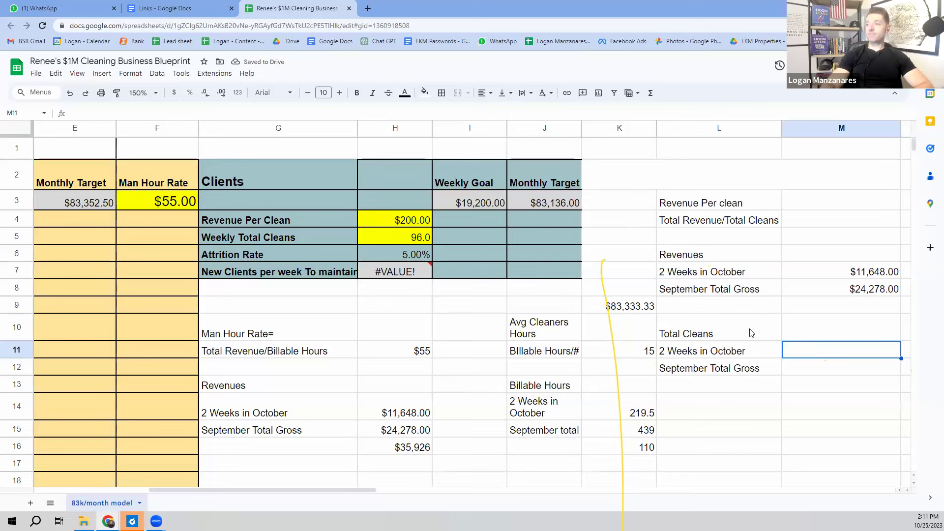
{"action": "left_click", "coordinate": [864, 307]}
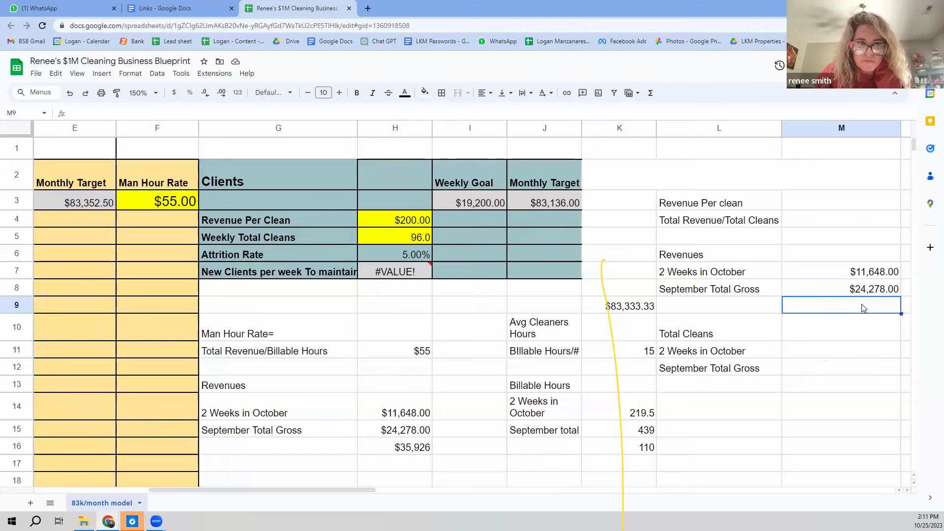
{"action": "double_click", "coordinate": [836, 335]}
{"action": "left_click", "coordinate": [830, 351]}
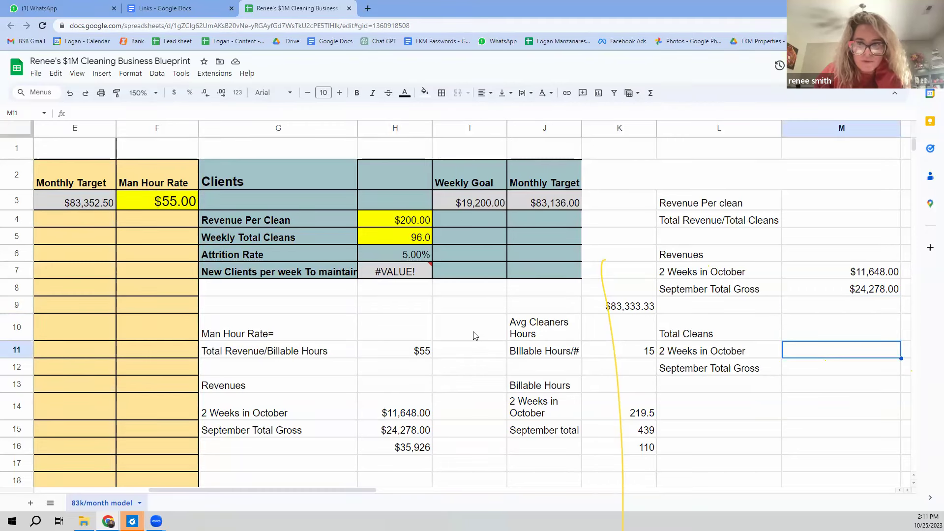
Step: Check the error details and formula of the New Clients per week cell H7
{"action": "left_click", "coordinate": [382, 276]}
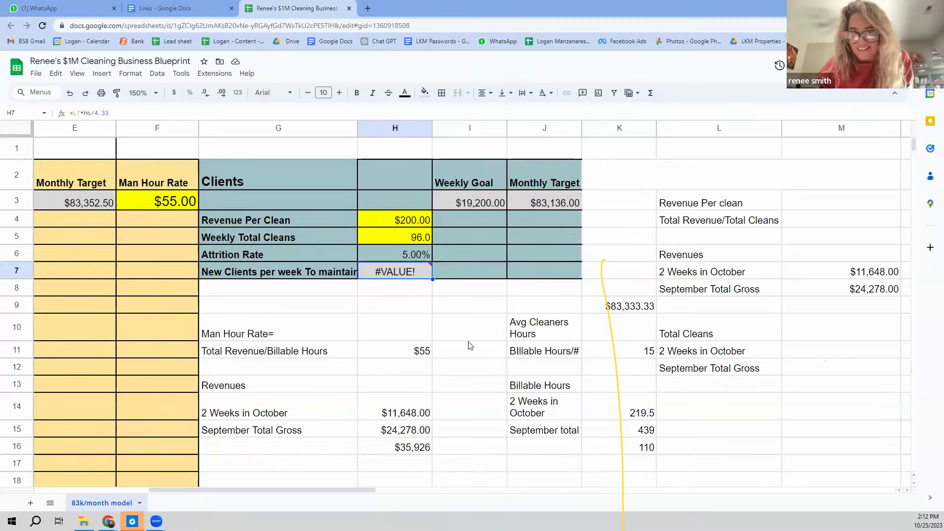
{"action": "mouse_move", "coordinate": [399, 278]}
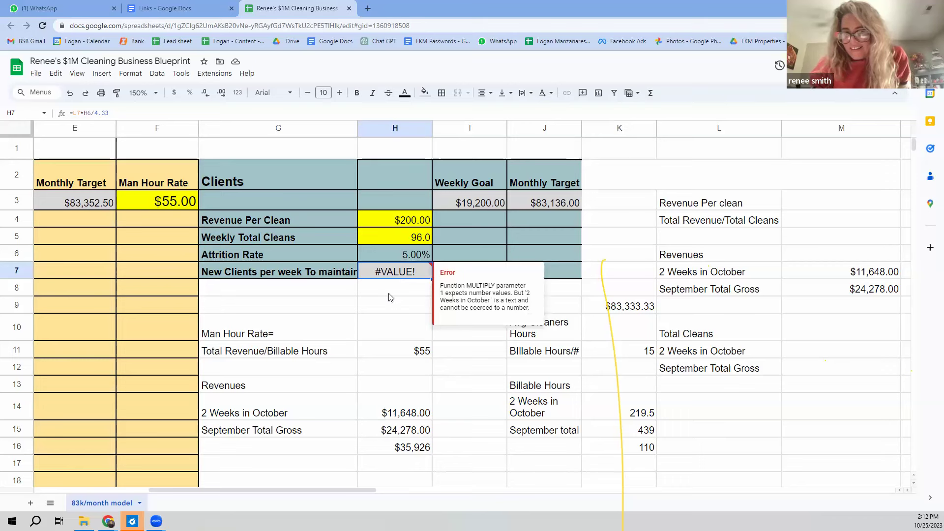
{"action": "left_click", "coordinate": [536, 231]}
Step: Enter the total cleans in M11:M12: 58 for 2 Weeks in October and 116 for September
{"action": "left_click", "coordinate": [824, 353]}
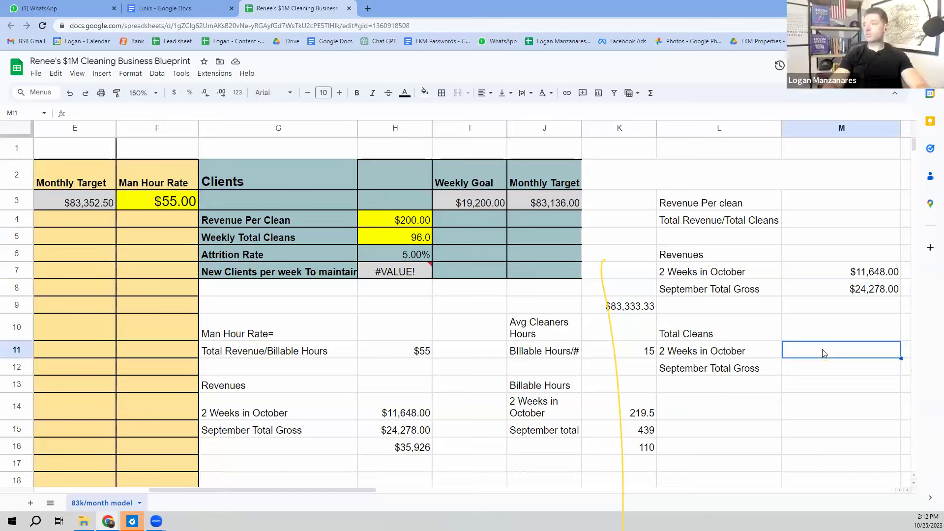
{"action": "left_click", "coordinate": [805, 387]}
{"action": "key", "text": "Up"}
{"action": "key", "text": "Up"}
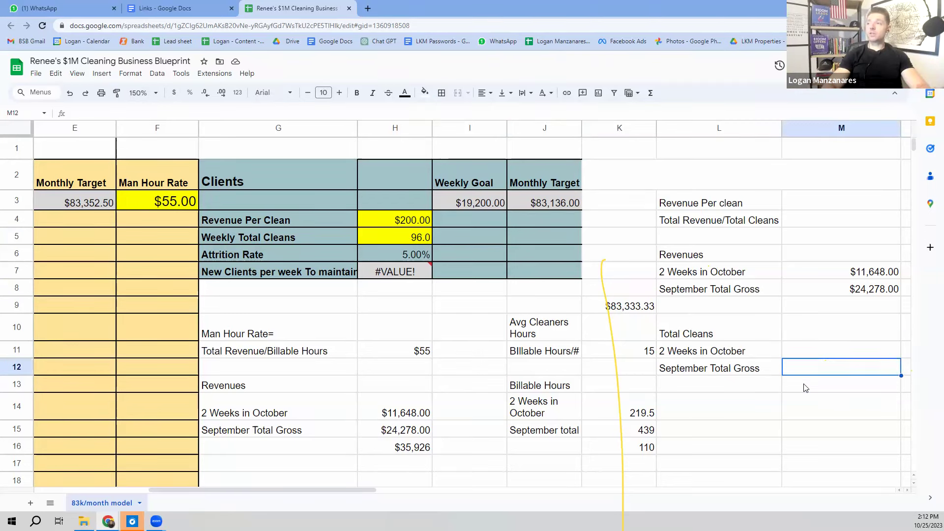
{"action": "type", "text": "58"}
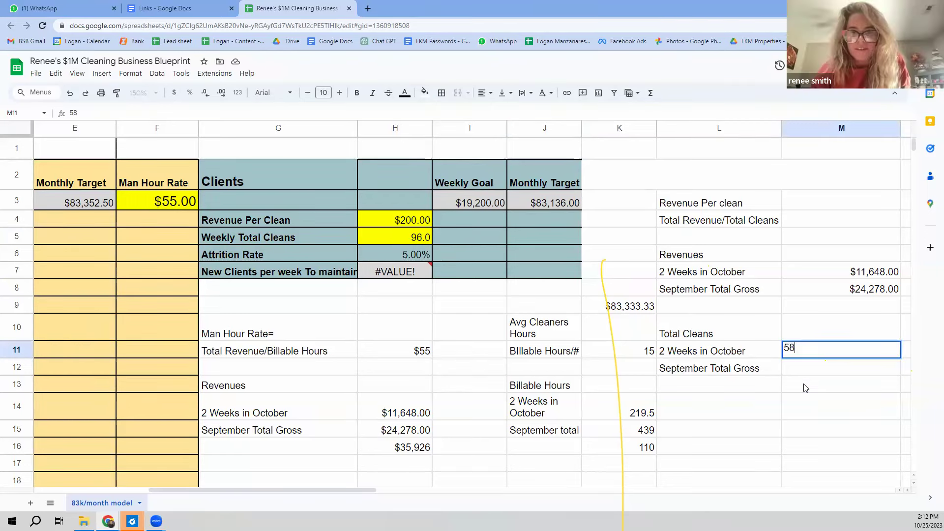
{"action": "key", "text": "Return"}
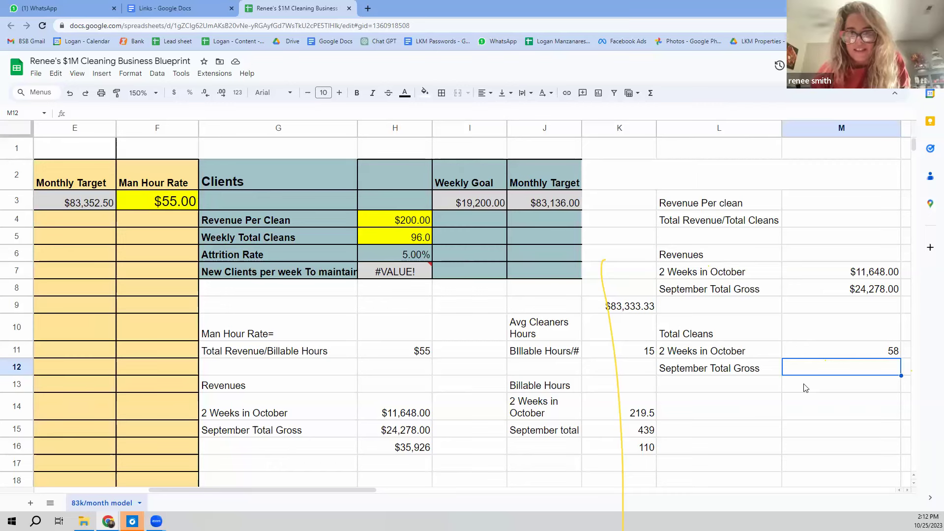
{"action": "type", "text": "116"}
{"action": "key", "text": "Return"}
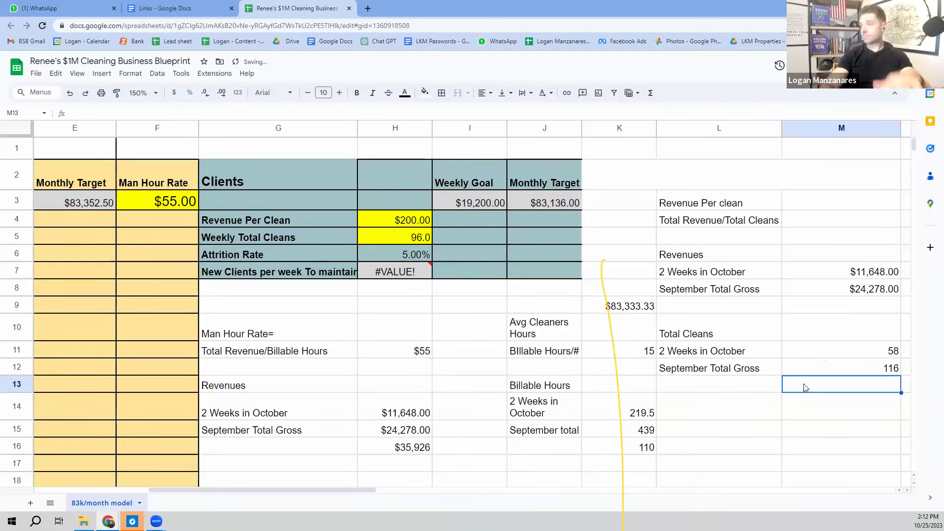
Step: Add up the two revenue amounts in M9 with the formula =M7+M8
{"action": "key", "text": "Up"}
{"action": "key", "text": "Up"}
{"action": "key", "text": "Up"}
{"action": "key", "text": "Up"}
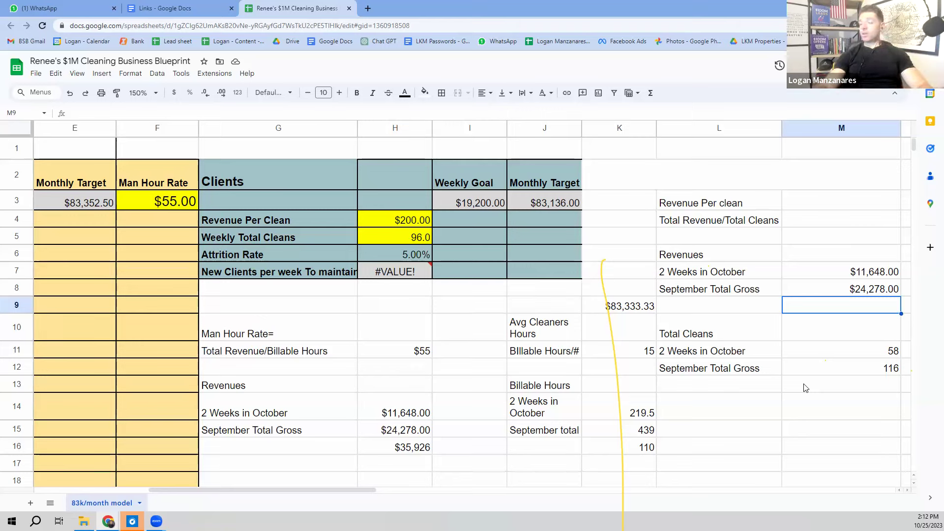
{"action": "type", "text": "="}
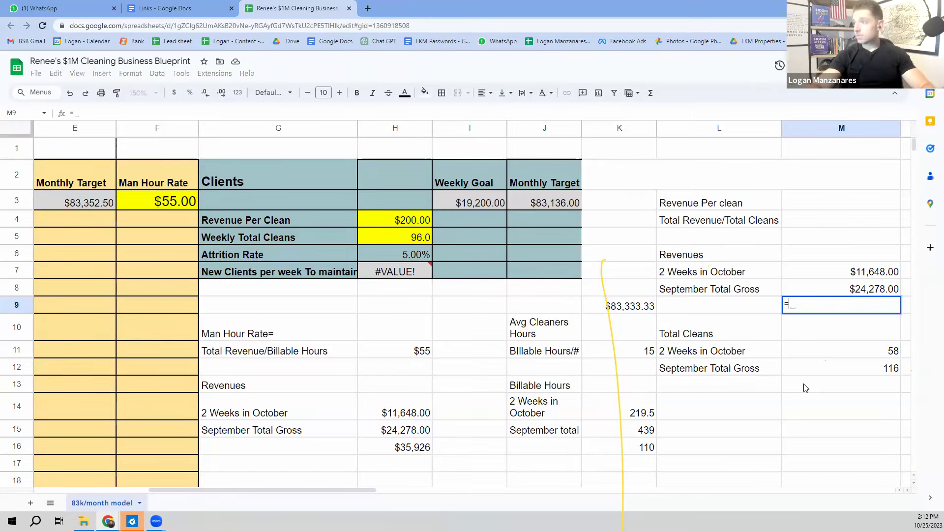
{"action": "left_click", "coordinate": [861, 276]}
{"action": "type", "text": "+"}
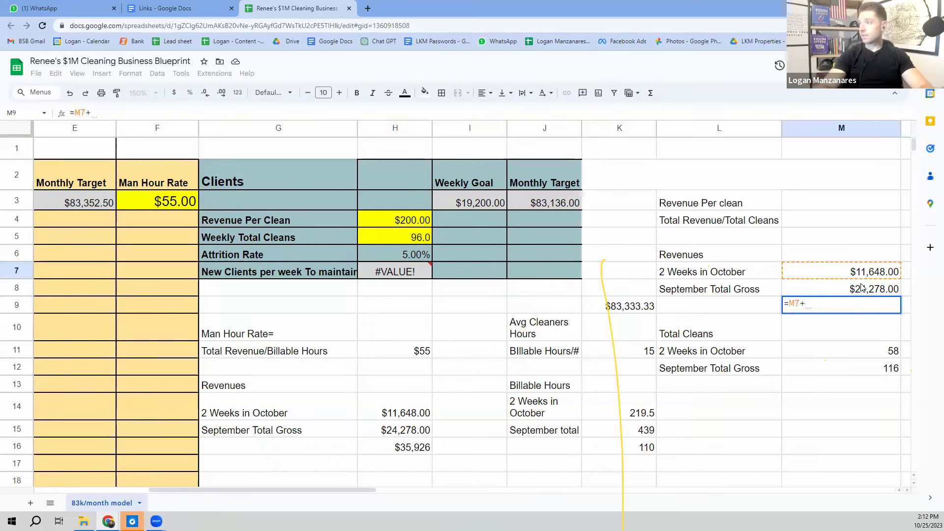
{"action": "left_click", "coordinate": [862, 291]}
{"action": "key", "text": "Return"}
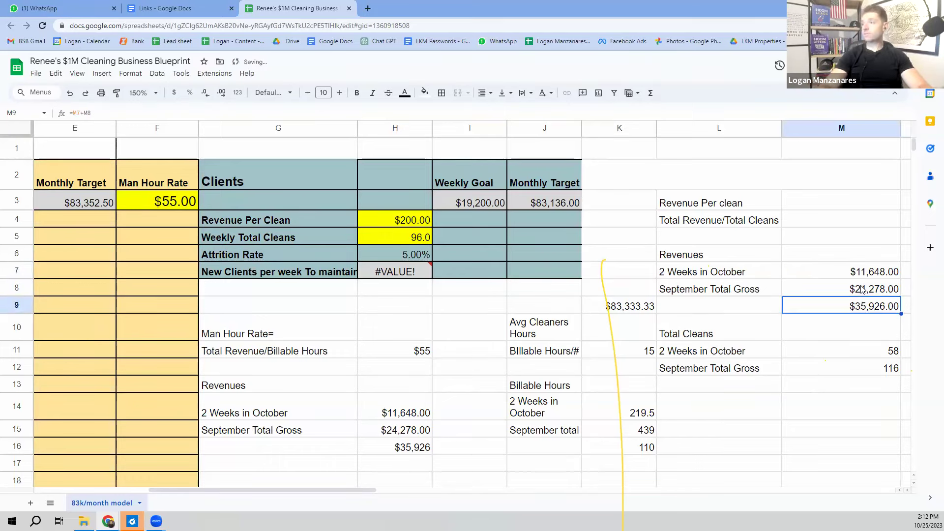
Step: Add up the two clean counts in M13 with the formula =M11+M12
{"action": "key", "text": "Down"}
{"action": "key", "text": "Down"}
{"action": "key", "text": "Down"}
{"action": "key", "text": "Down"}
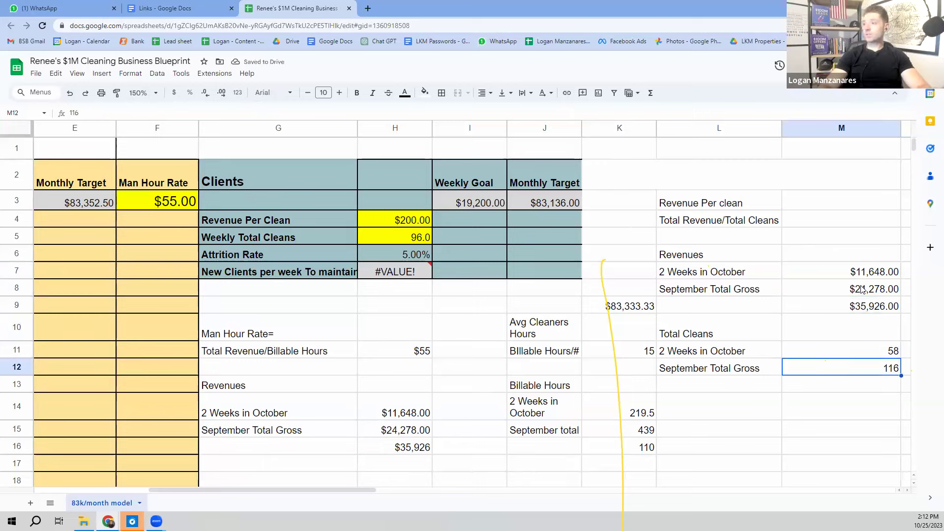
{"action": "type", "text": "="}
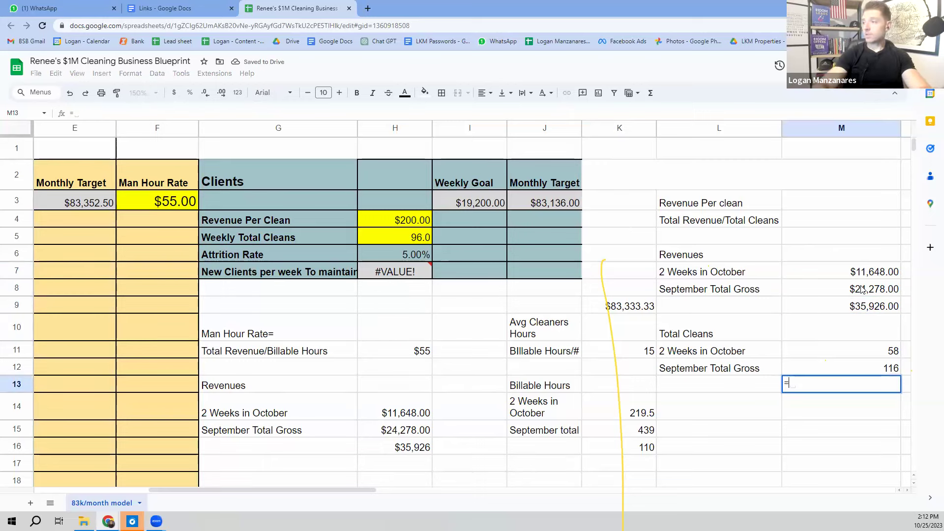
{"action": "left_click", "coordinate": [857, 354]}
{"action": "type", "text": "+"}
{"action": "left_click", "coordinate": [864, 372]}
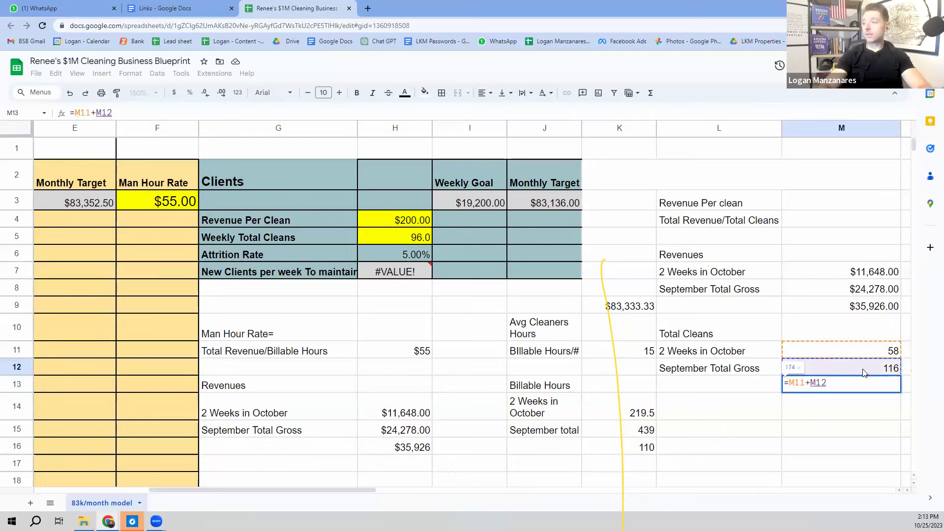
{"action": "key", "text": "Return"}
Step: Calculate the revenue per clean in M4 with the formula =M9/M13
{"action": "key", "text": "Up"}
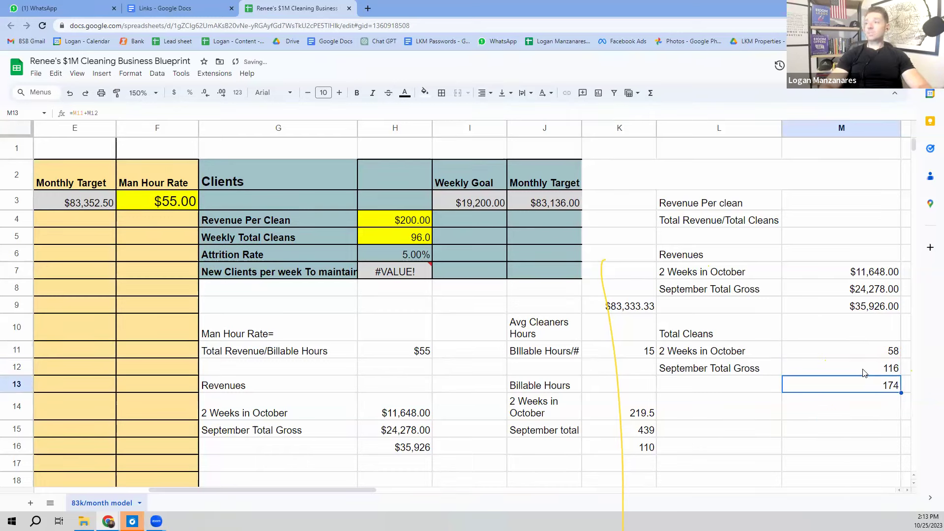
{"action": "key", "text": "Up"}
{"action": "key", "text": "Up"}
{"action": "key", "text": "Up"}
{"action": "key", "text": "Up"}
{"action": "key", "text": "Up"}
{"action": "key", "text": "Up"}
{"action": "key", "text": "Up"}
{"action": "key", "text": "Up"}
{"action": "key", "text": "Up"}
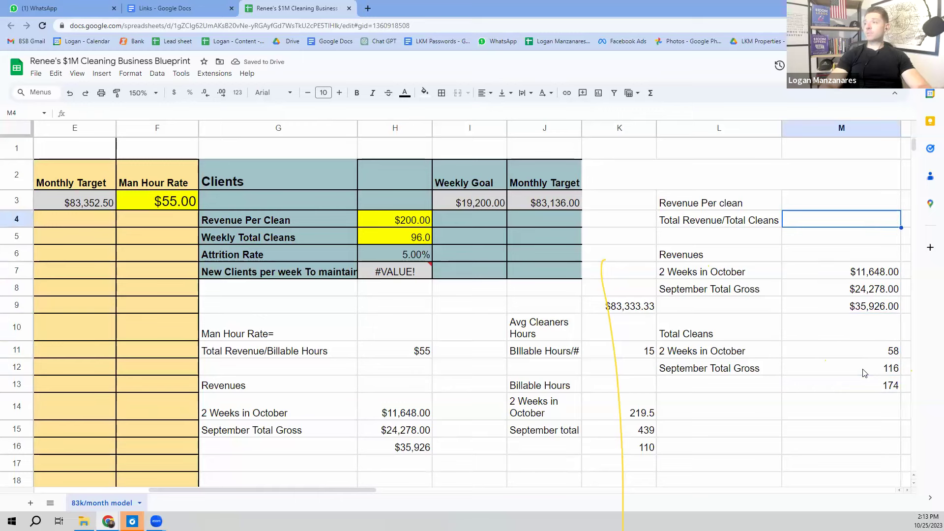
{"action": "type", "text": "="}
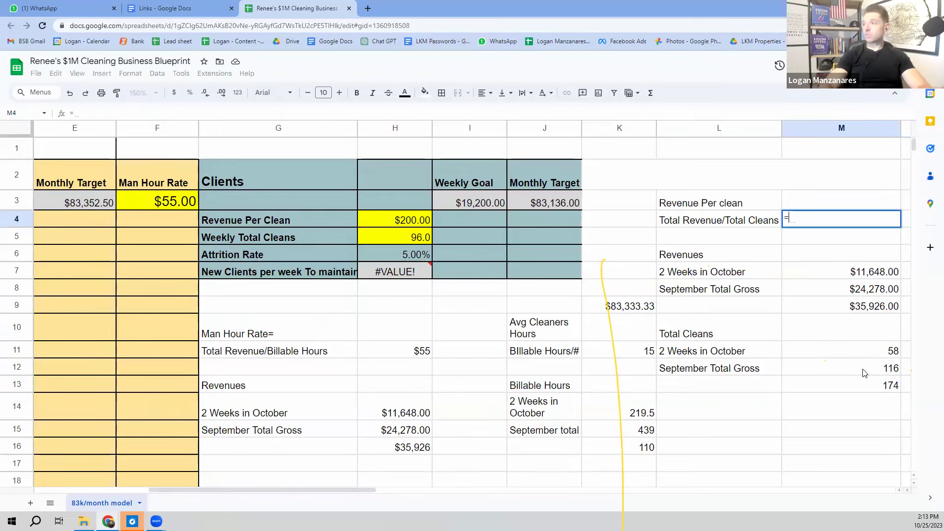
{"action": "left_click", "coordinate": [875, 307]}
{"action": "type", "text": "/"}
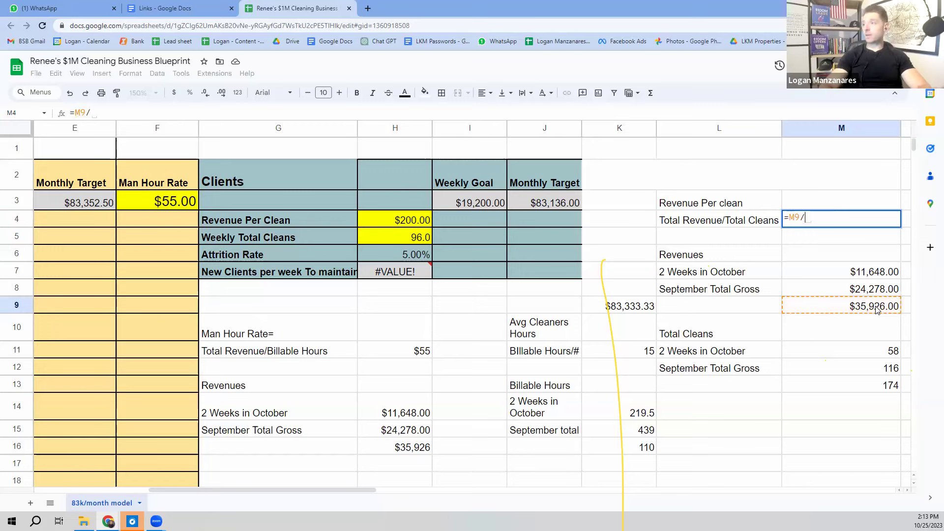
{"action": "left_click", "coordinate": [875, 389]}
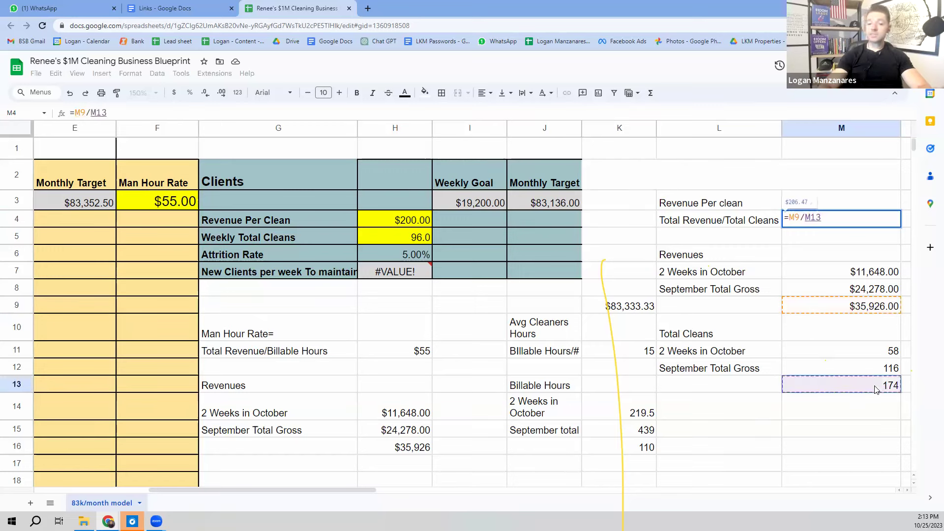
{"action": "key", "text": "Return"}
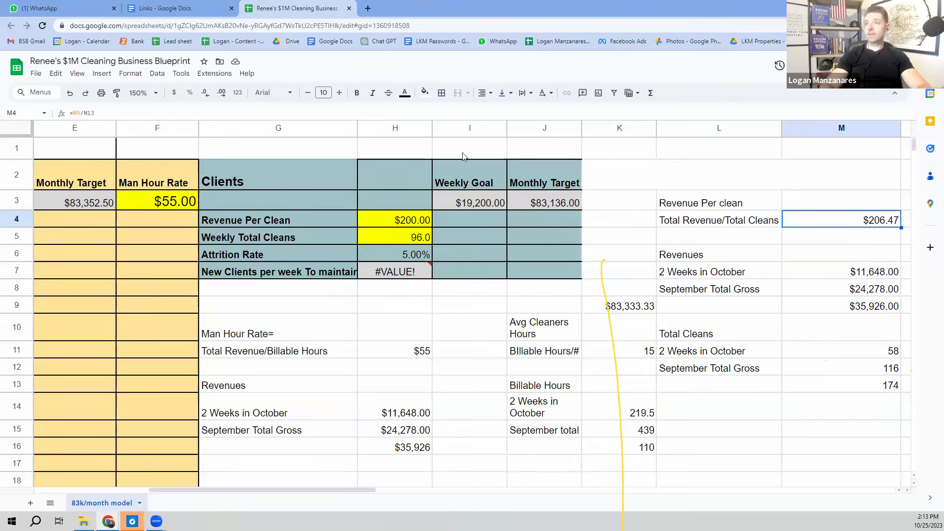
Step: Format the revenue per clean result in M4 to show whole dollars without decimals
{"action": "left_click", "coordinate": [206, 95]}
{"action": "left_click", "coordinate": [206, 95]}
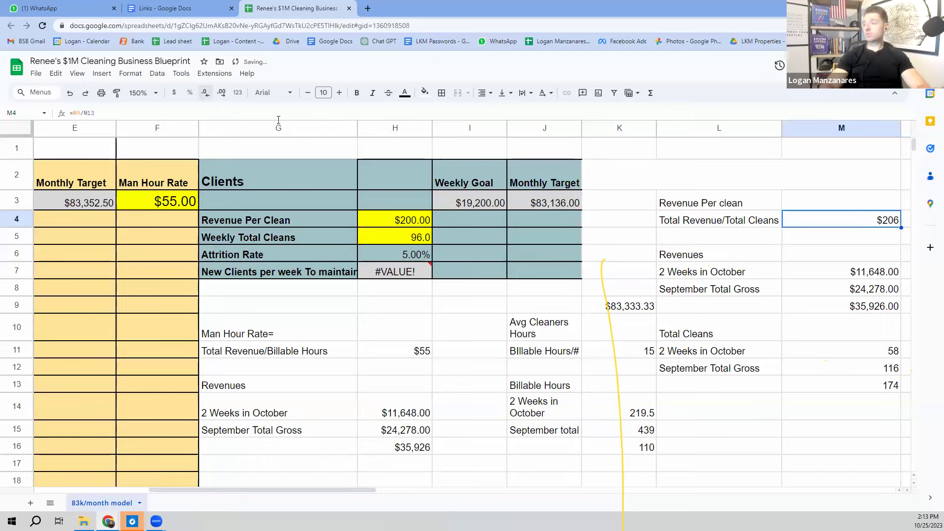
{"action": "left_click", "coordinate": [841, 243]}
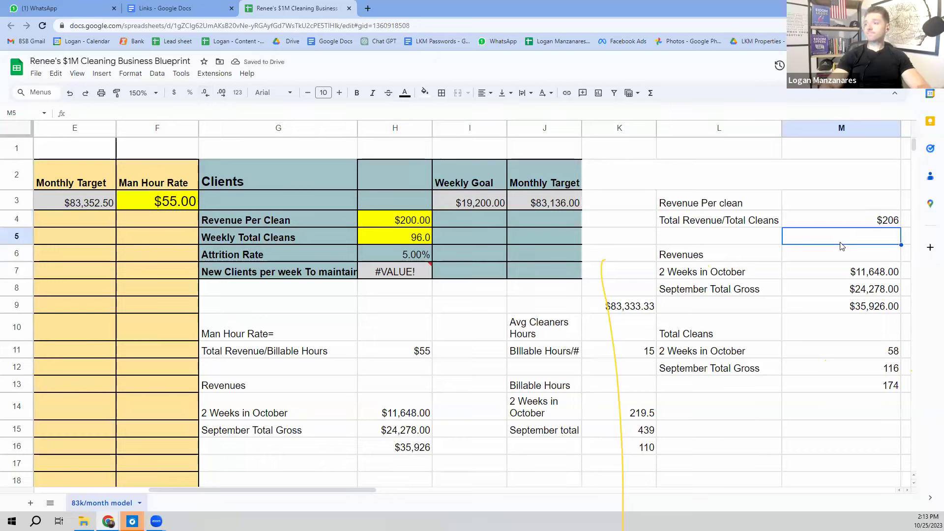
{"action": "key", "text": "Up"}
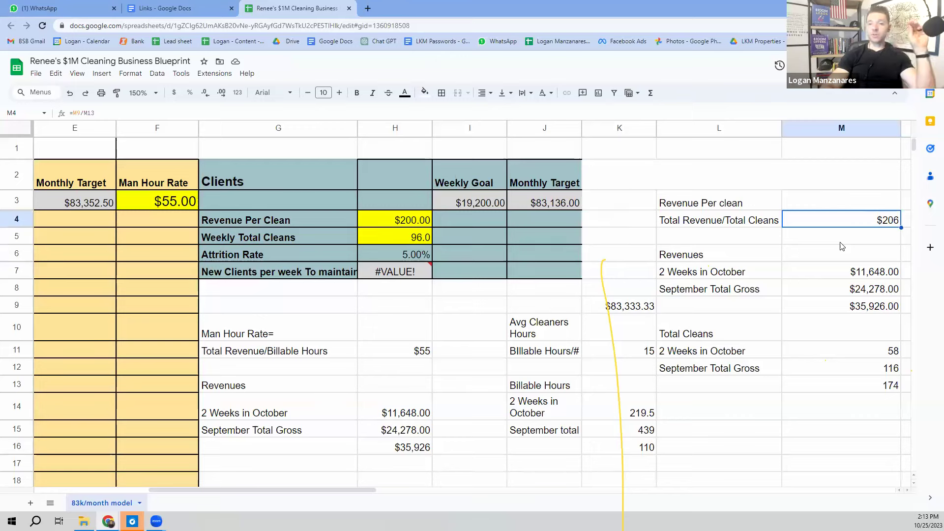
{"action": "key", "text": "Left"}
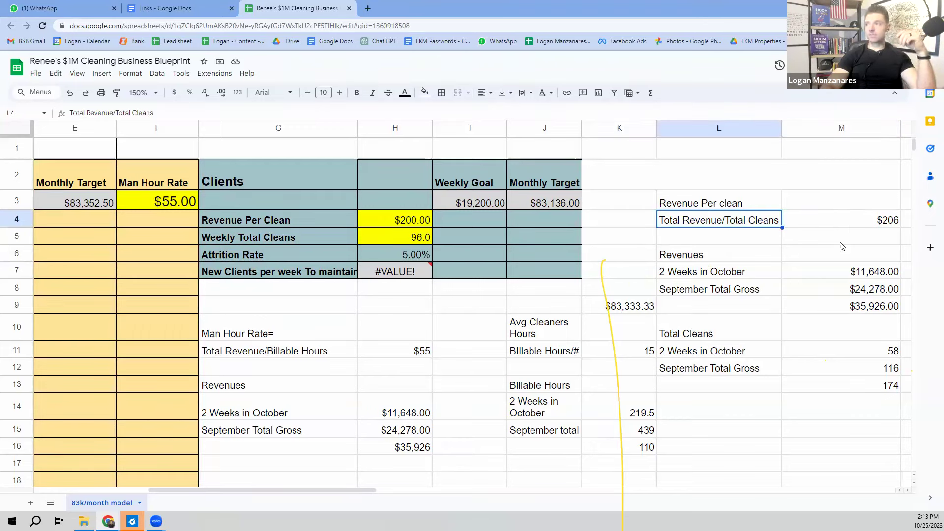
{"action": "key", "text": "Right"}
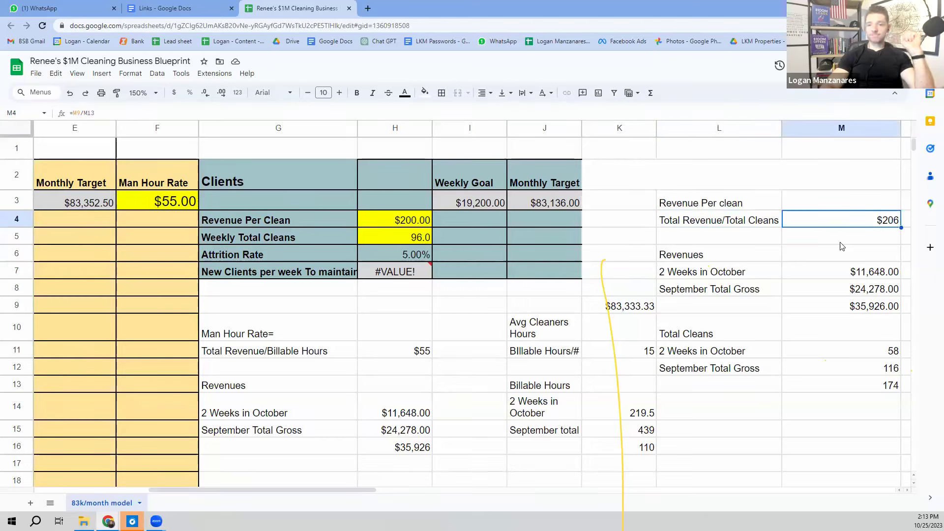
Step: Set the Revenue Per Clean in H4 of the Clients table to 206 and check the Monthly Target in J3
{"action": "key", "text": "Left"}
{"action": "key", "text": "Left"}
{"action": "key", "text": "Left"}
{"action": "key", "text": "Left"}
{"action": "key", "text": "Left"}
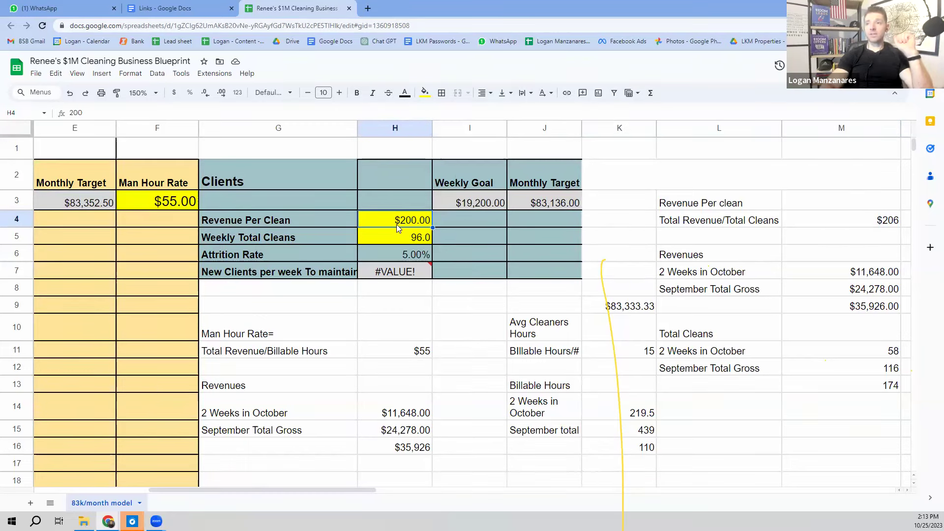
{"action": "type", "text": "206"}
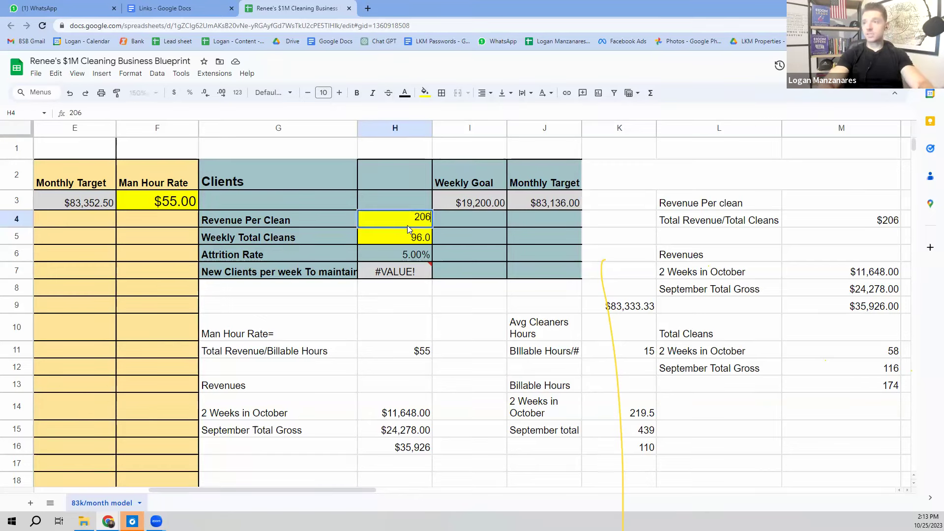
{"action": "key", "text": "Return"}
{"action": "key", "text": "Up"}
{"action": "key", "text": "Up"}
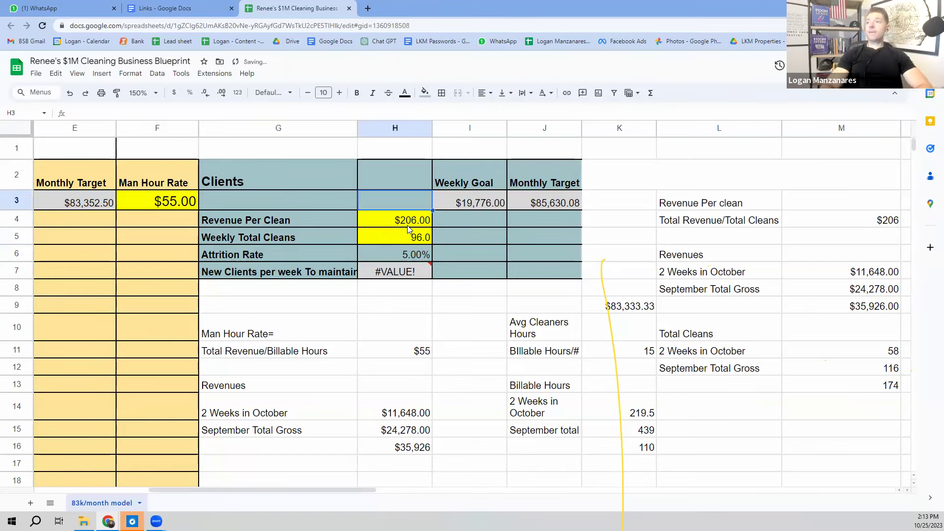
{"action": "key", "text": "Right"}
{"action": "key", "text": "Right"}
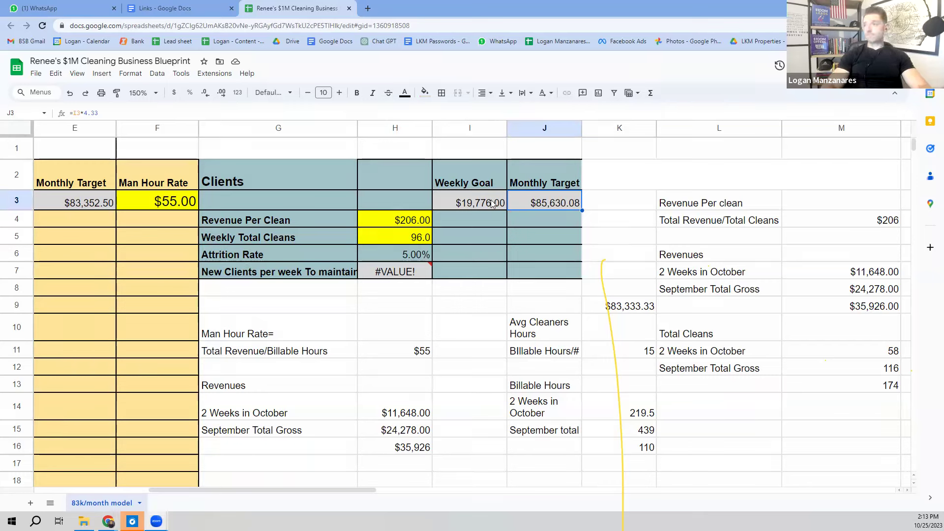
Step: Try Weekly Total Cleans of 0, 10 and 50 in H5 to test their effect on the Monthly Target
{"action": "left_click", "coordinate": [405, 238]}
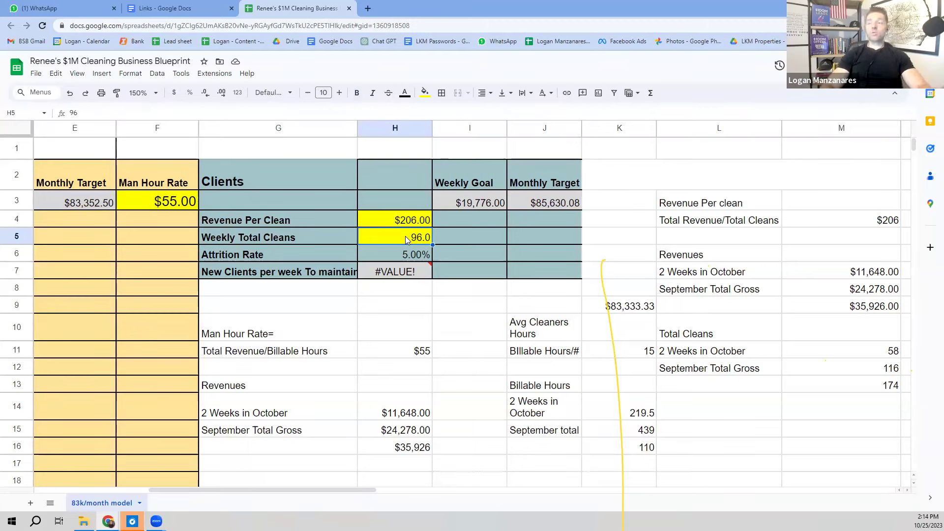
{"action": "type", "text": "0"}
{"action": "key", "text": "Return"}
{"action": "left_click", "coordinate": [405, 236]}
{"action": "type", "text": "1"}
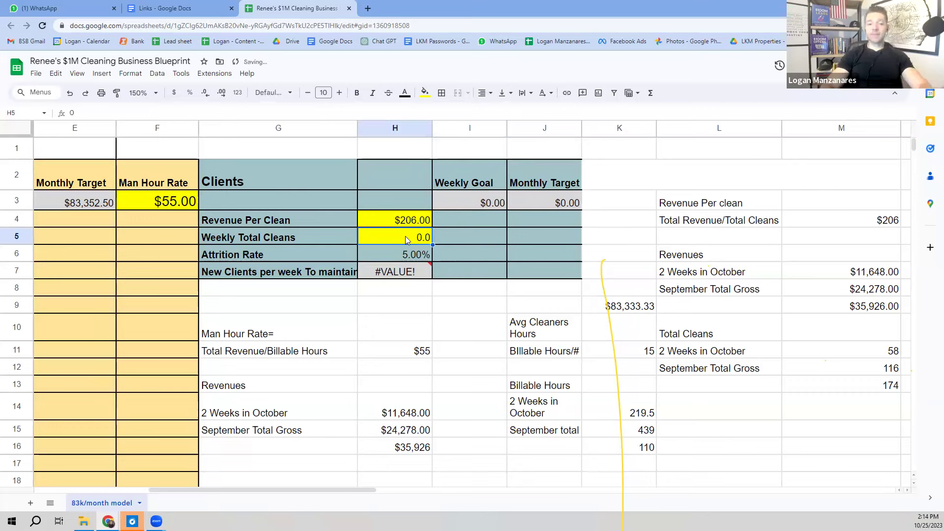
{"action": "type", "text": "0"}
{"action": "key", "text": "Return"}
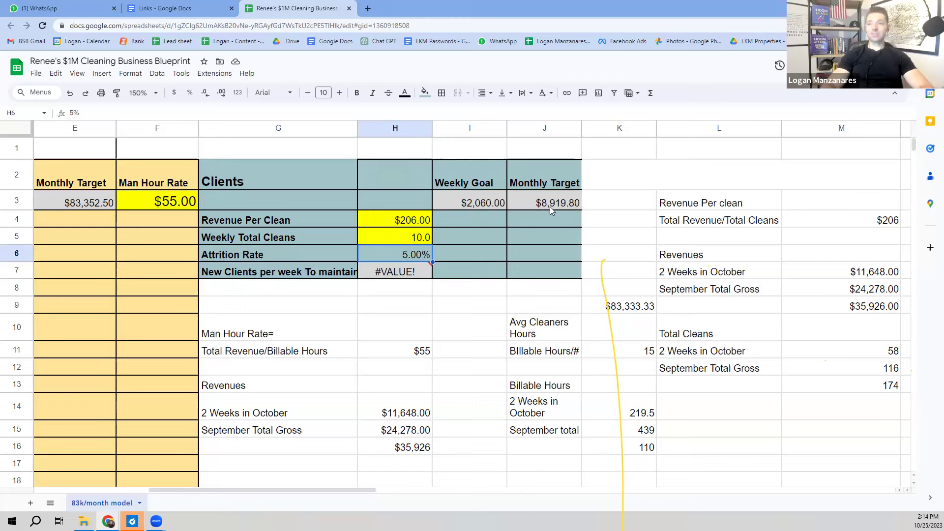
{"action": "left_click", "coordinate": [419, 239]}
{"action": "type", "text": "50"}
{"action": "key", "text": "Return"}
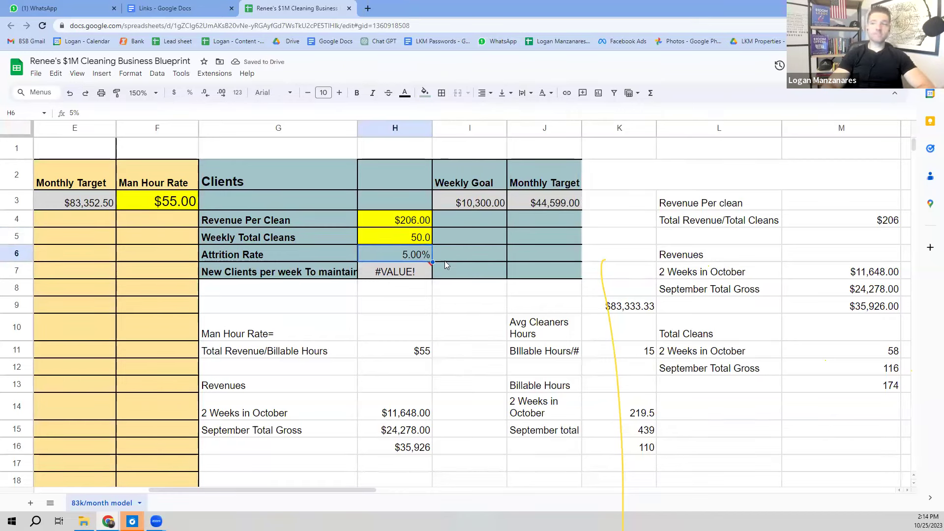
Step: Try Weekly Total Cleans of 60, 70, 80 and 90 in H5, comparing the Monthly Target each time
{"action": "left_click", "coordinate": [410, 239]}
{"action": "type", "text": "60"}
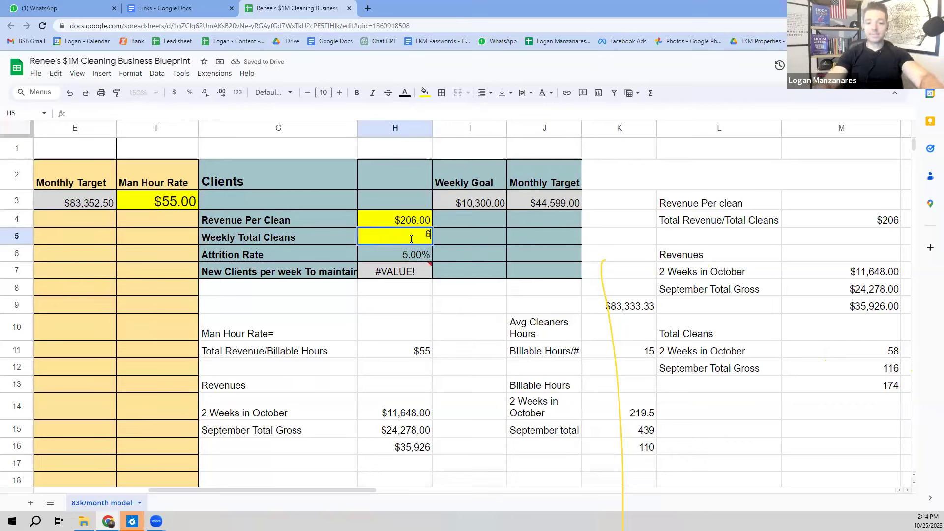
{"action": "key", "text": "Return"}
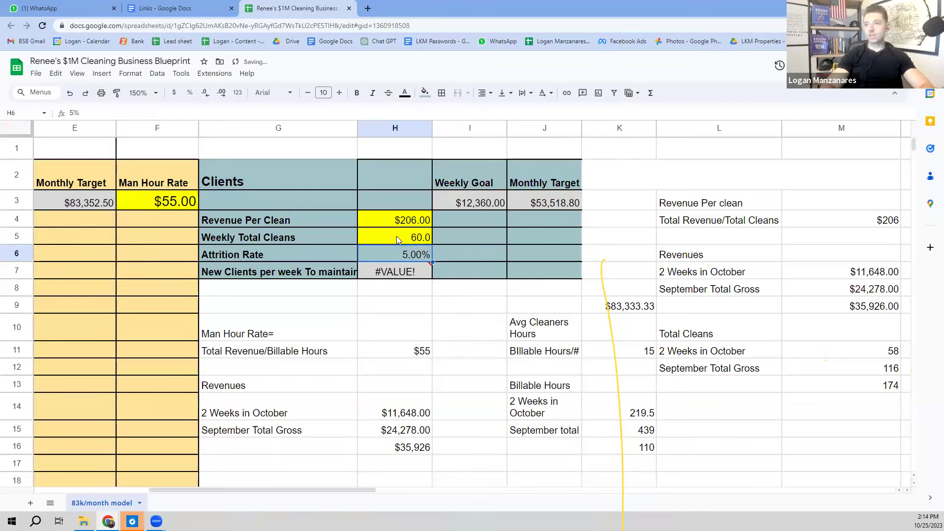
{"action": "left_click", "coordinate": [397, 236]}
{"action": "type", "text": "70"}
{"action": "key", "text": "Return"}
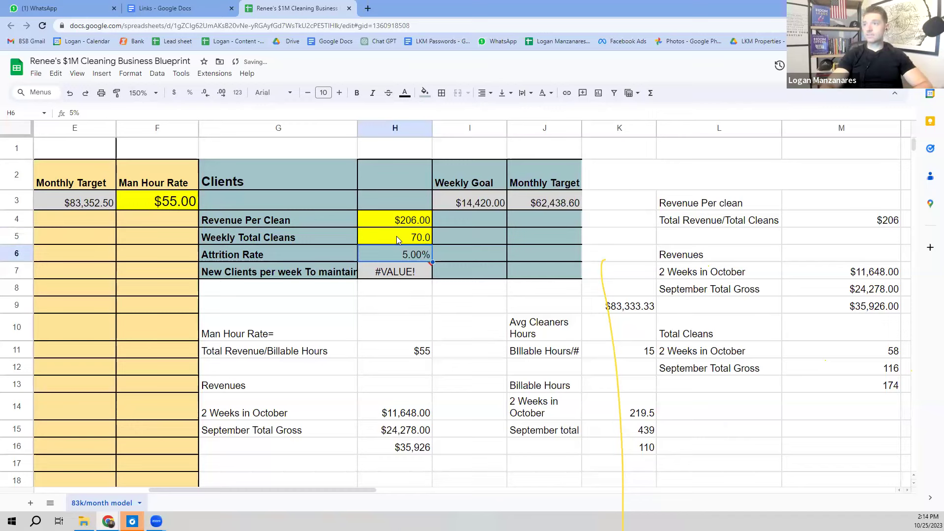
{"action": "left_click", "coordinate": [396, 240]}
{"action": "type", "text": "80"}
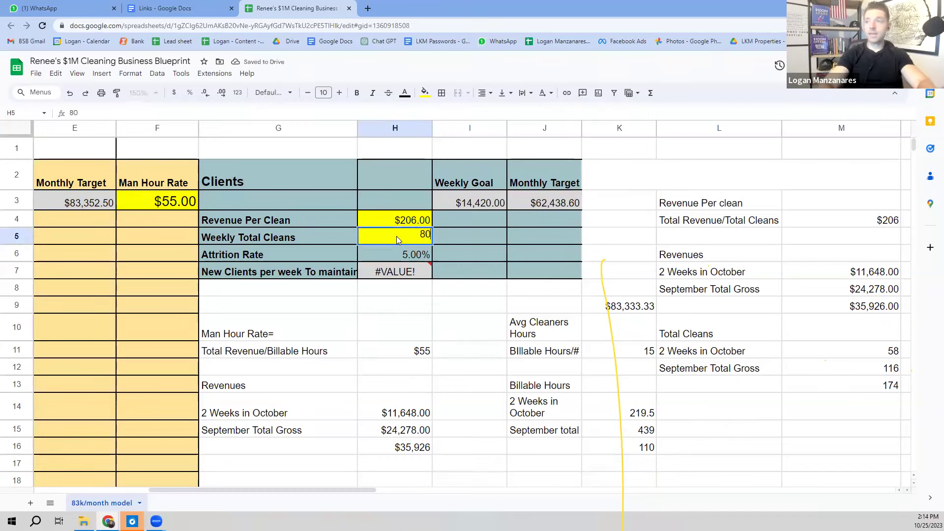
{"action": "key", "text": "Return"}
{"action": "left_click", "coordinate": [398, 239]}
{"action": "type", "text": "90"}
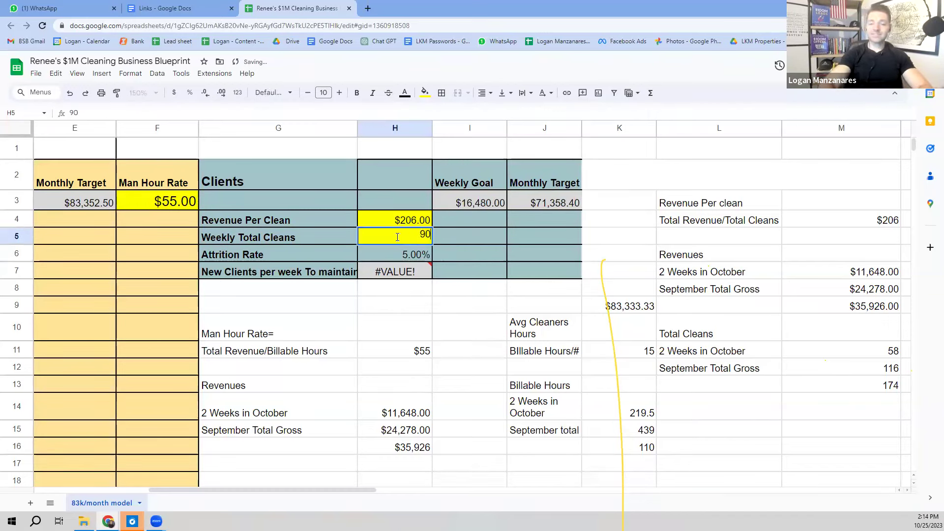
{"action": "key", "text": "Return"}
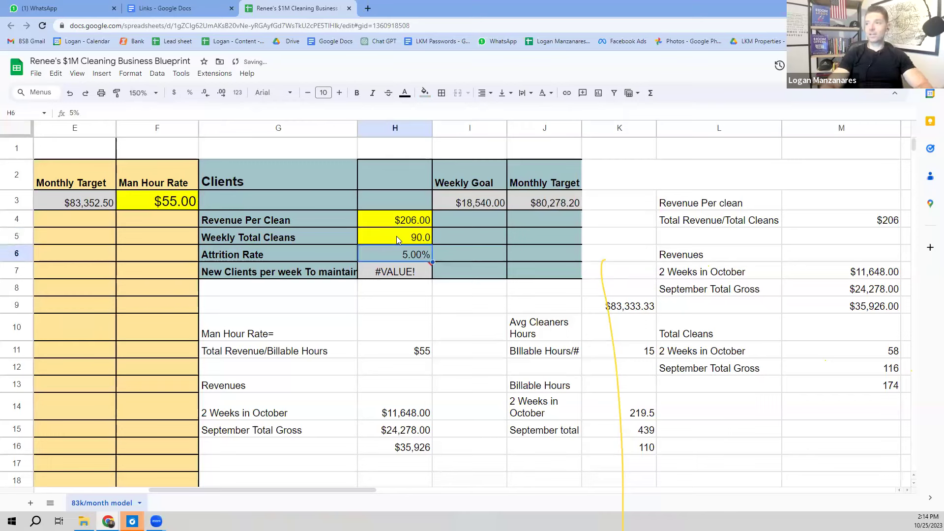
Step: Try Weekly Total Cleans of 91, 92 and 93 in H5 to approach the $83,333.33 monthly target
{"action": "left_click", "coordinate": [403, 238]}
{"action": "type", "text": "91"}
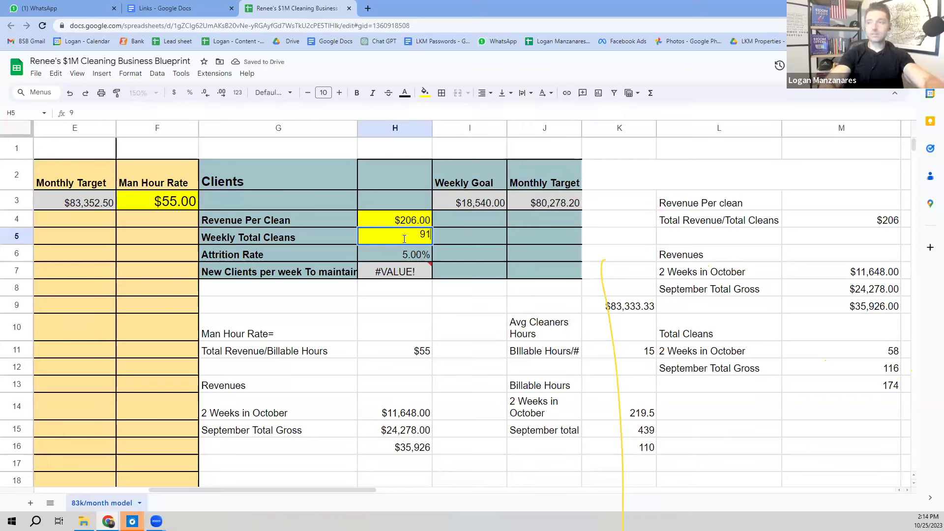
{"action": "key", "text": "Return"}
{"action": "left_click", "coordinate": [404, 238]}
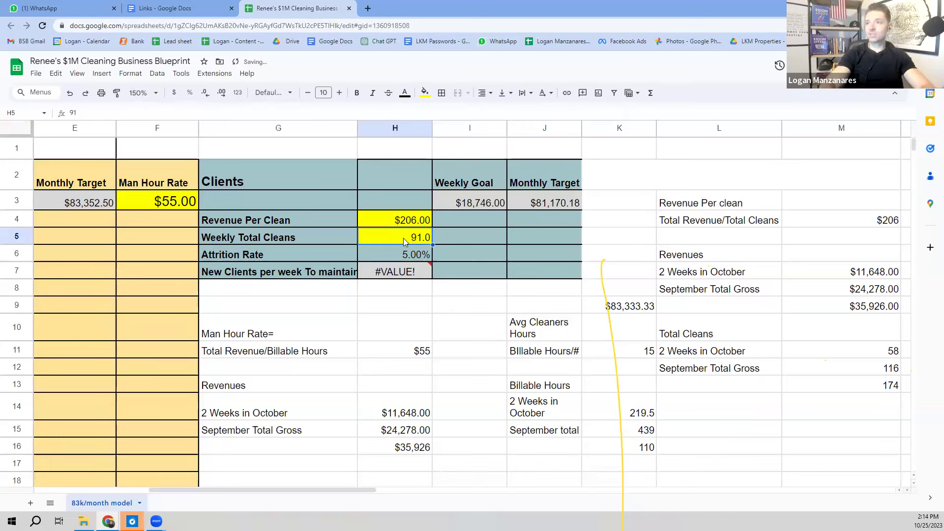
{"action": "type", "text": "92"}
{"action": "key", "text": "Return"}
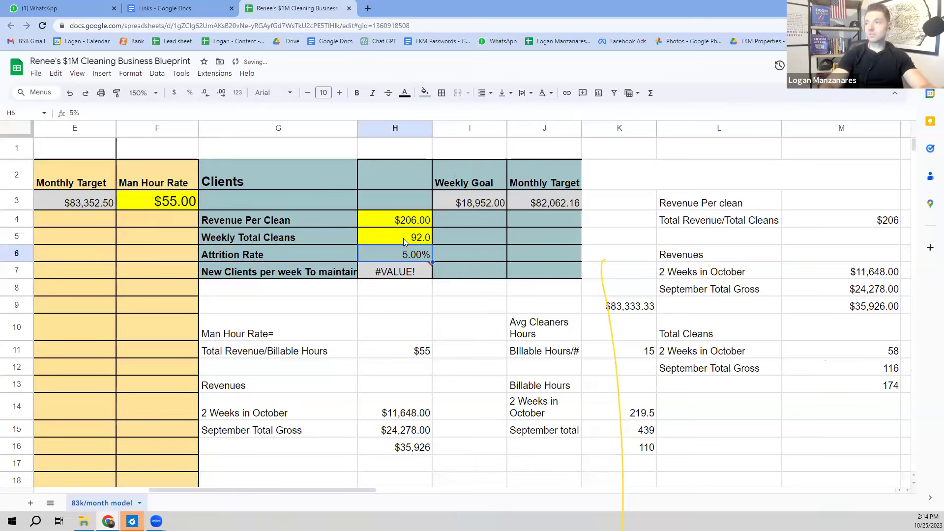
{"action": "left_click", "coordinate": [403, 238]}
{"action": "type", "text": "93"}
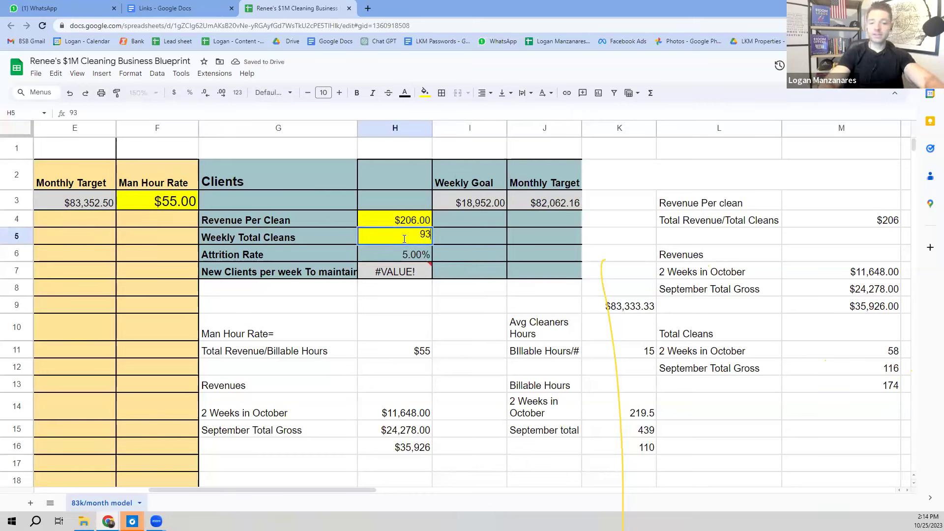
{"action": "key", "text": "Return"}
Step: Set the Weekly Total Cleans in H5 to 94
{"action": "left_click", "coordinate": [403, 238]}
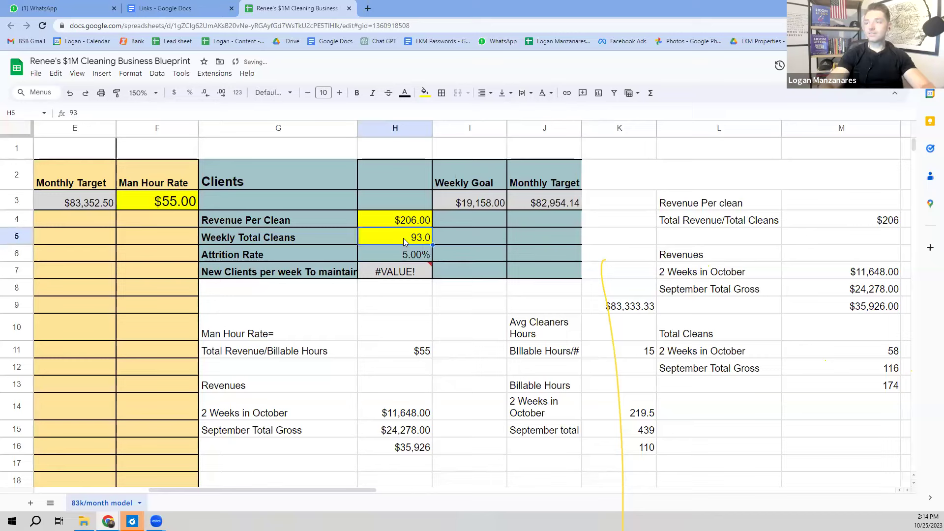
{"action": "type", "text": "94"}
{"action": "key", "text": "Return"}
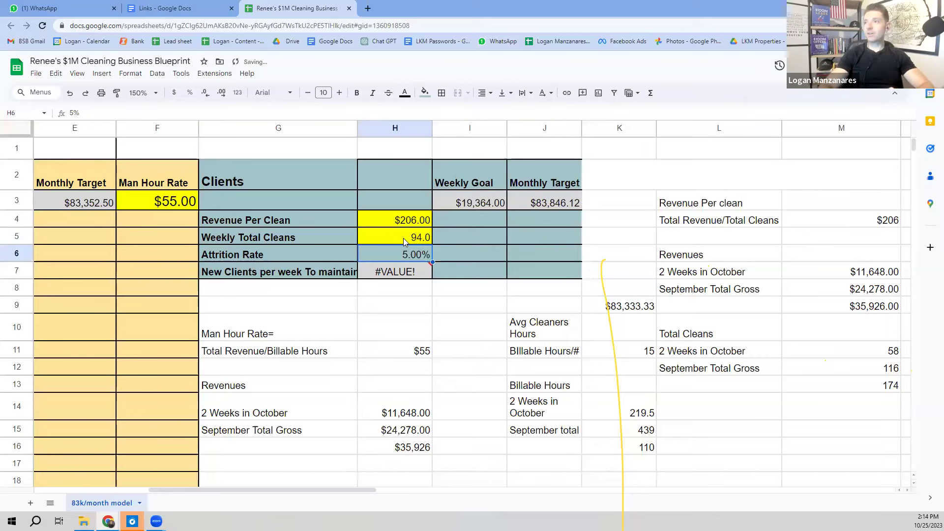
{"action": "left_click", "coordinate": [403, 238]}
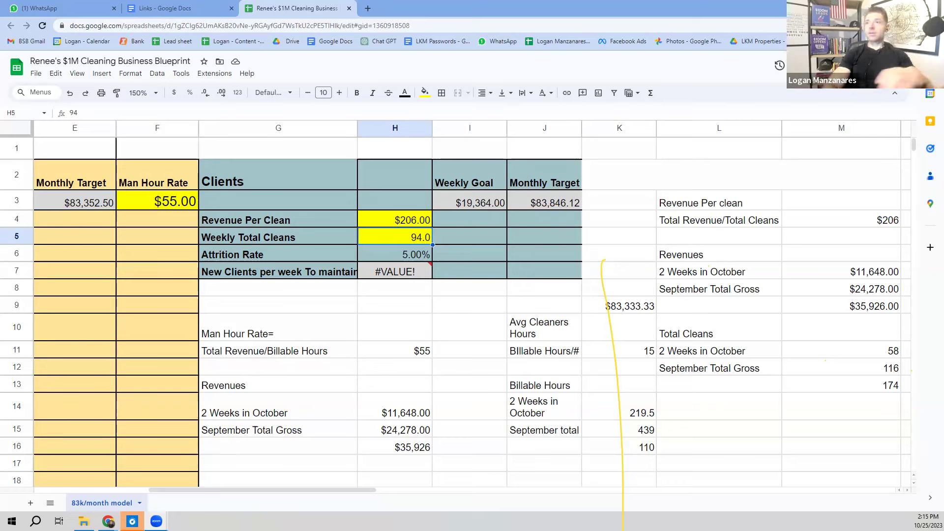
{"action": "double_click", "coordinate": [415, 236]}
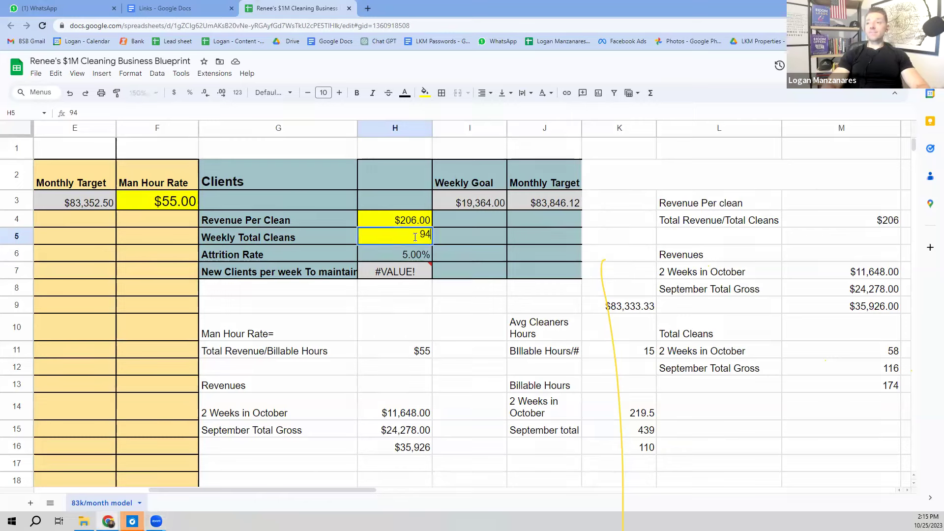
{"action": "double_click", "coordinate": [483, 237]}
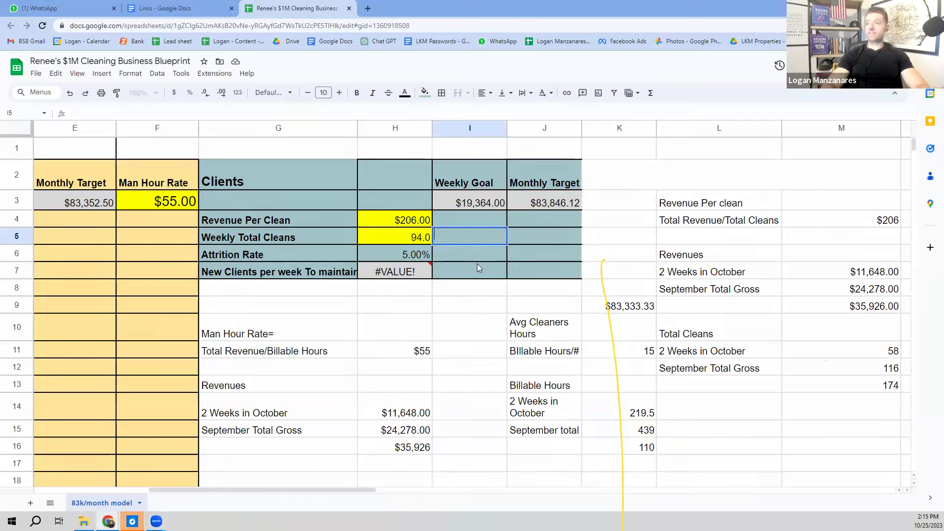
Step: Label cell G8, below the Clients table, as "Cleans per day"
{"action": "left_click", "coordinate": [315, 295]}
{"action": "type", "text": "Cleans per we"}
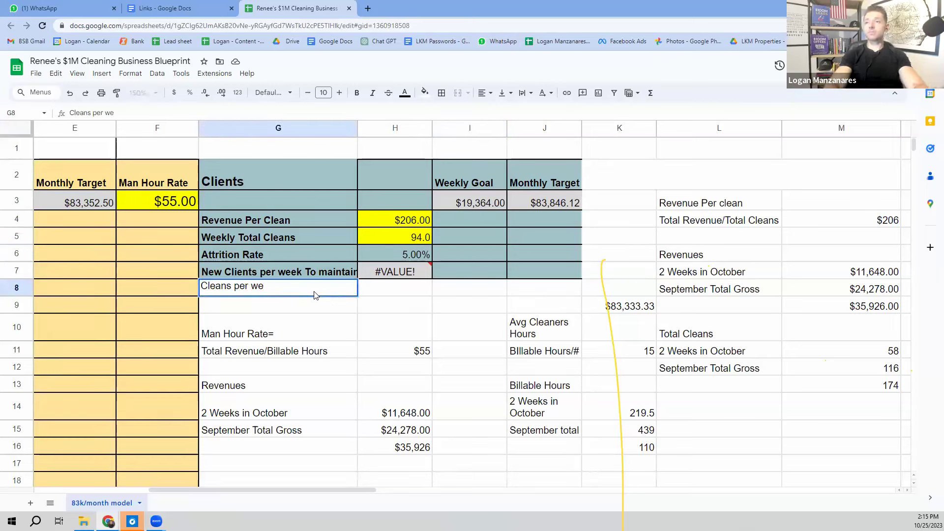
{"action": "key", "text": "BackSpace"}
{"action": "key", "text": "BackSpace"}
{"action": "type", "text": "day"}
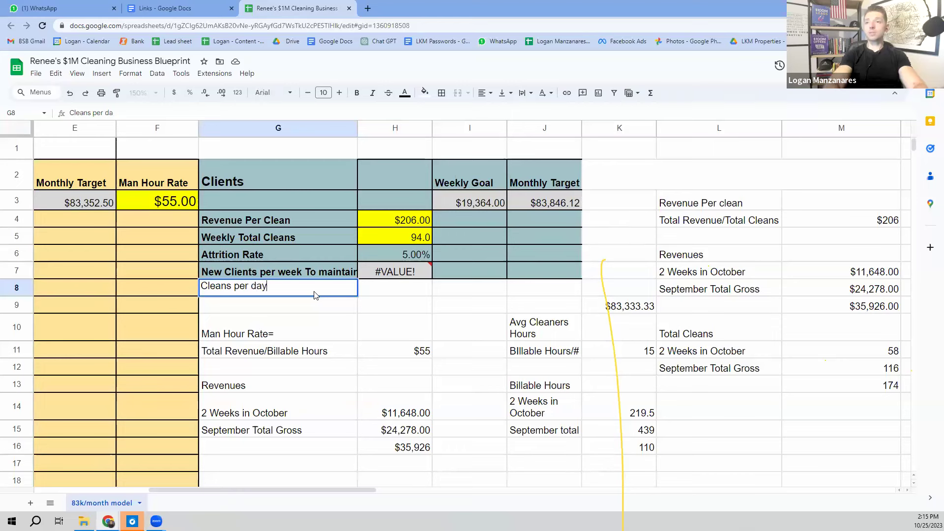
{"action": "key", "text": "Return"}
{"action": "left_click", "coordinate": [315, 295]}
Step: Calculate cleans per day in H8 with =H5/5 and display the result without decimals
{"action": "key", "text": "Tab"}
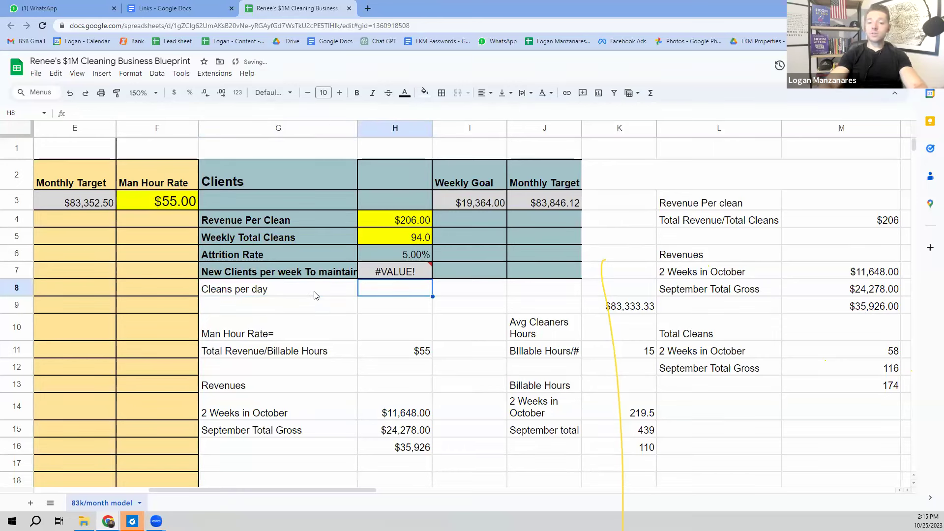
{"action": "type", "text": "="}
{"action": "left_click", "coordinate": [387, 240]}
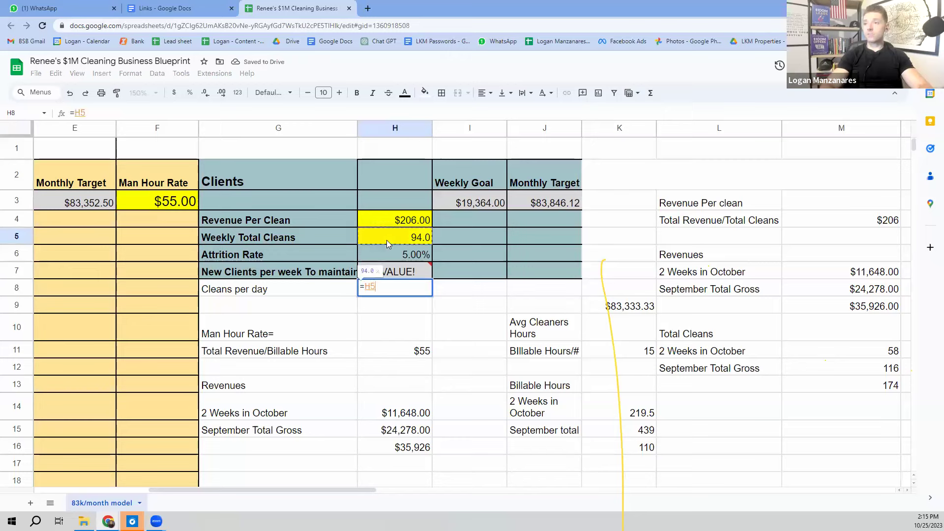
{"action": "type", "text": "/5"}
{"action": "key", "text": "Return"}
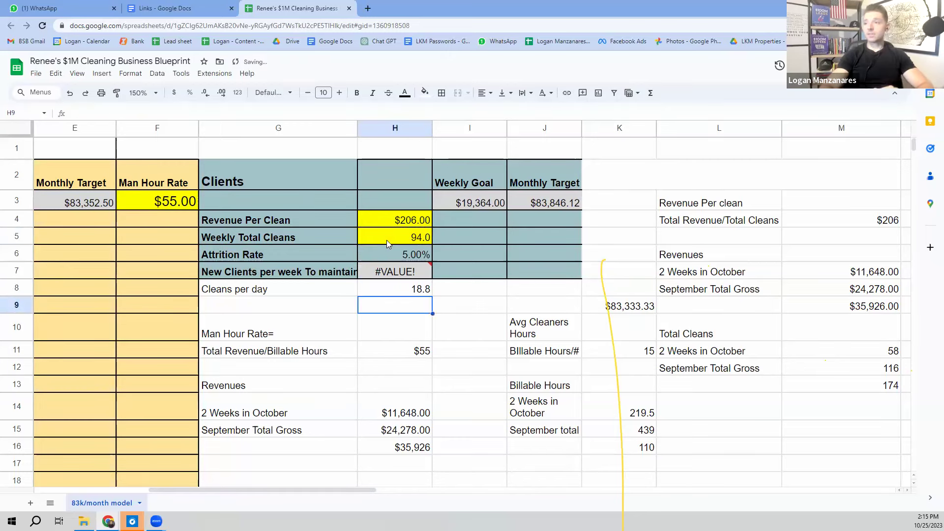
{"action": "key", "text": "Up"}
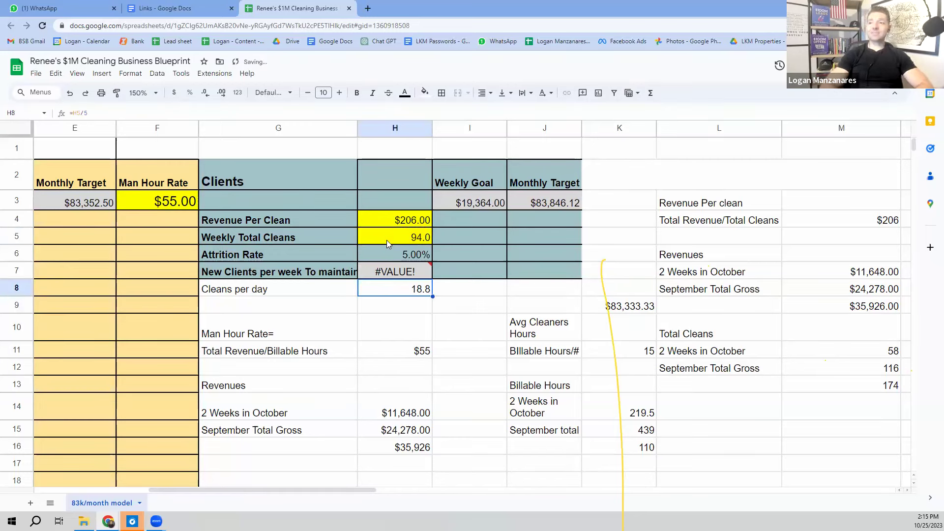
{"action": "left_click", "coordinate": [205, 93]}
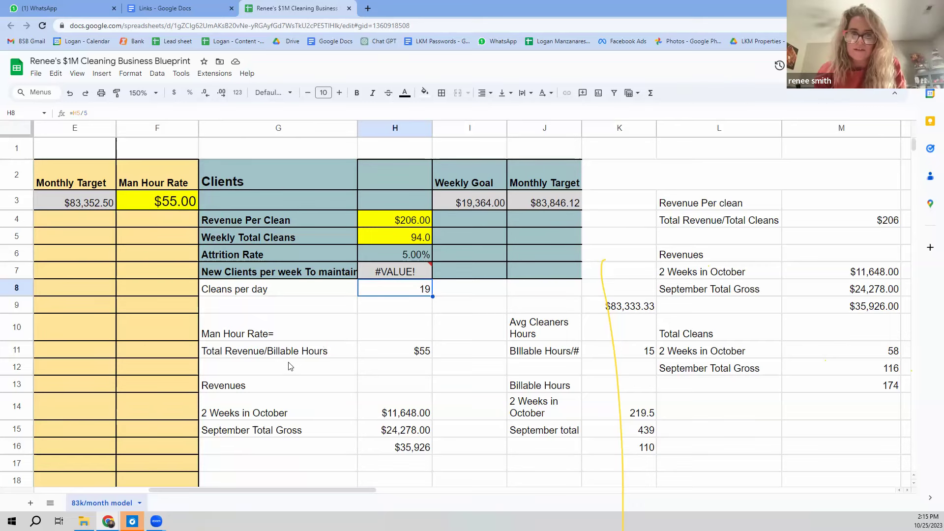
{"action": "double_click", "coordinate": [398, 313]}
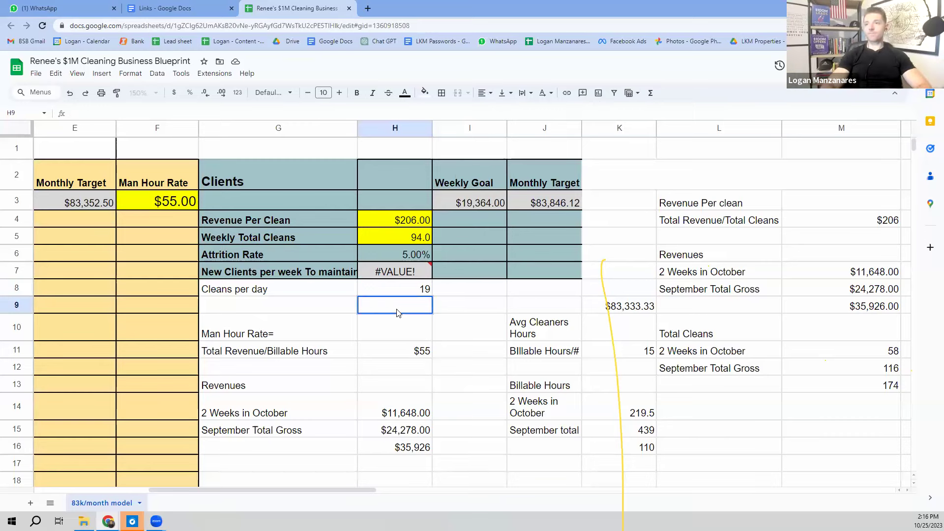
{"action": "key", "text": "Left"}
{"action": "key", "text": "Left"}
{"action": "key", "text": "Left"}
{"action": "key", "text": "Left"}
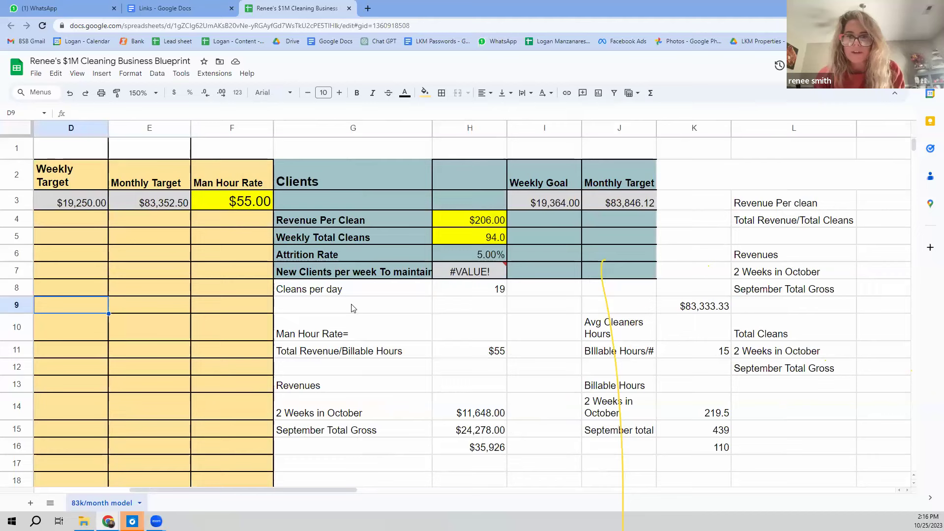
{"action": "key", "text": "Right"}
{"action": "key", "text": "Right"}
{"action": "key", "text": "Right"}
{"action": "key", "text": "Right"}
{"action": "key", "text": "Right"}
{"action": "key", "text": "Right"}
{"action": "key", "text": "Right"}
{"action": "key", "text": "Right"}
{"action": "key", "text": "Right"}
{"action": "key", "text": "Left"}
{"action": "key", "text": "Left"}
{"action": "key", "text": "Left"}
{"action": "key", "text": "Left"}
{"action": "key", "text": "Left"}
{"action": "key", "text": "Left"}
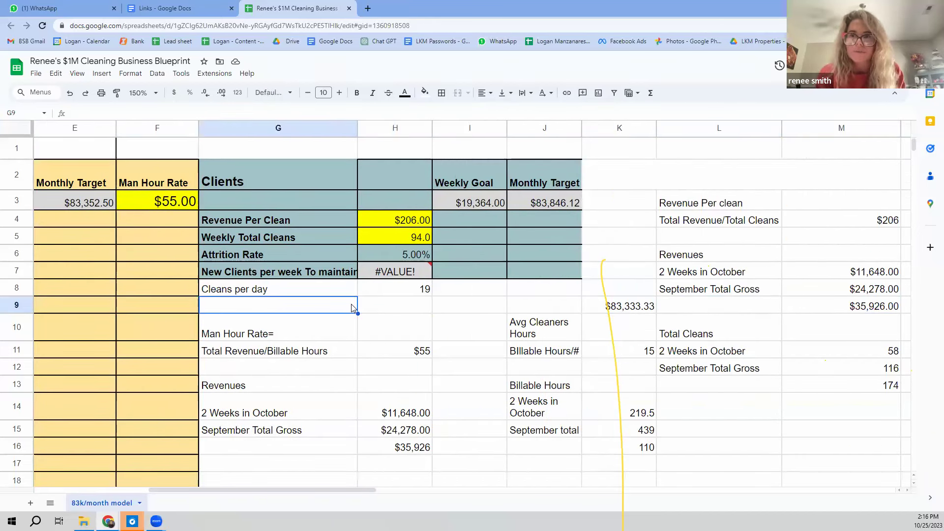
{"action": "key", "text": "Left"}
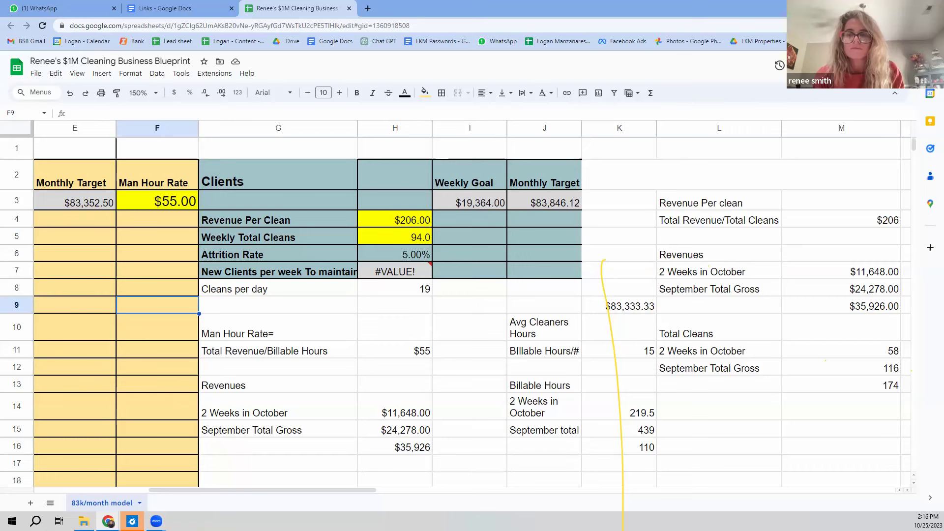
{"action": "left_click", "coordinate": [453, 312]}
{"action": "key", "text": "Up"}
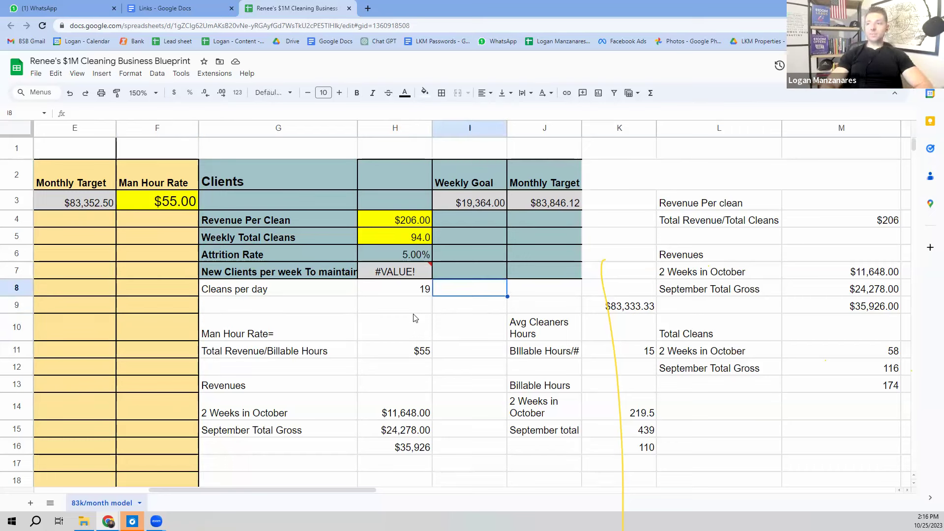
{"action": "left_click", "coordinate": [177, 275]}
{"action": "key", "text": "Right"}
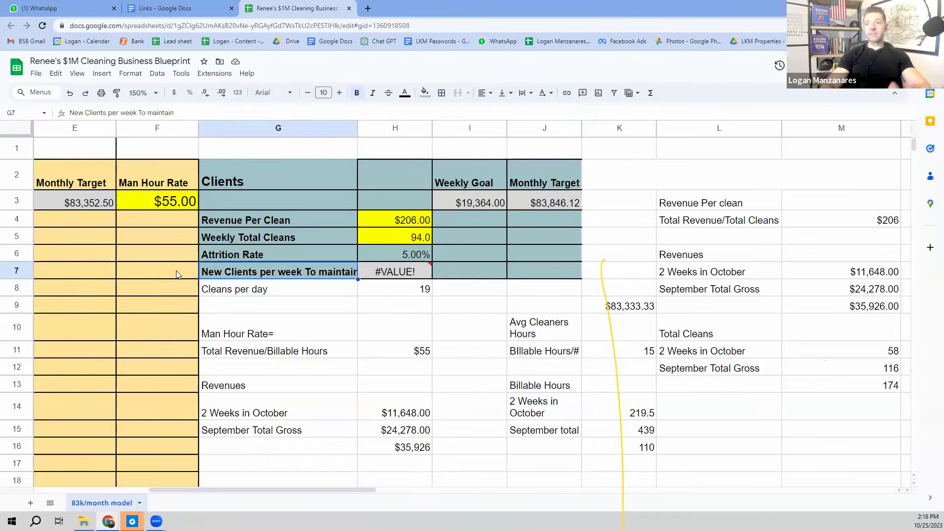
{"action": "key", "text": "Down"}
{"action": "key", "text": "Down"}
{"action": "key", "text": "Right"}
{"action": "key", "text": "Down"}
{"action": "key", "text": "Down"}
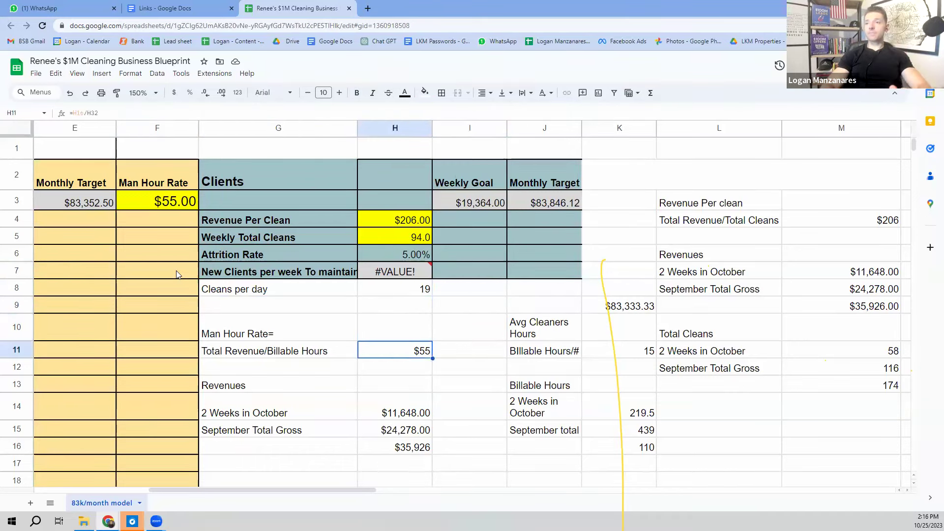
{"action": "key", "text": "Left"}
{"action": "key", "text": "Up"}
{"action": "key", "text": "Up"}
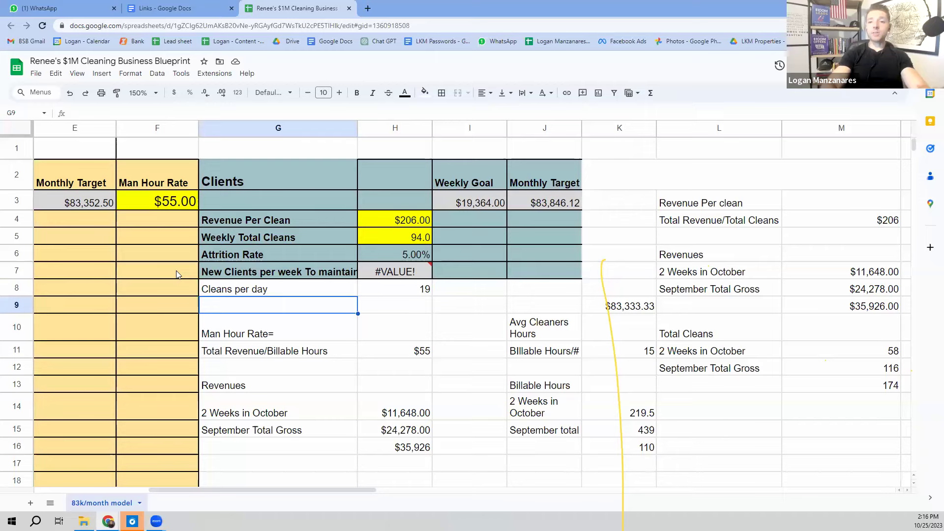
Step: Check the formulas behind the cleaning techs' Monthly Target in E3 and Weekly Target in D3
{"action": "left_click", "coordinate": [77, 197]}
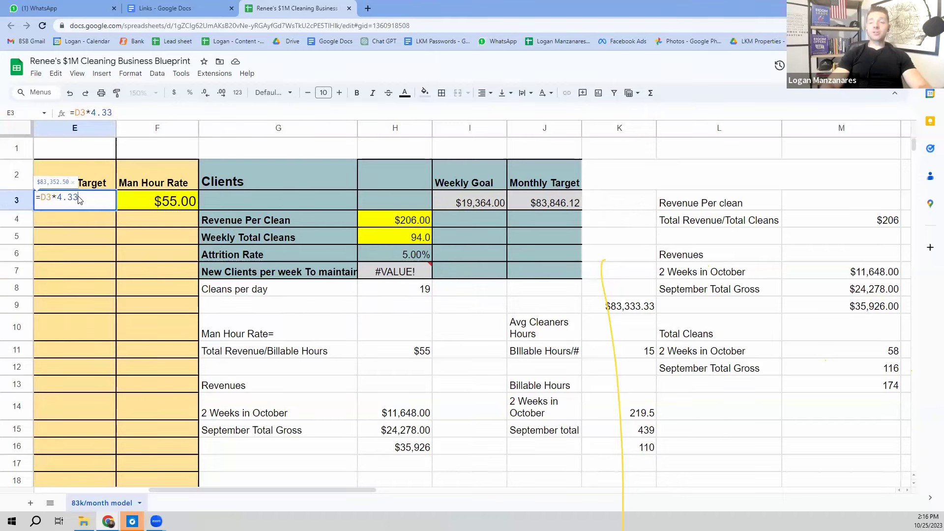
{"action": "left_click", "coordinate": [78, 222]}
{"action": "key", "text": "Up"}
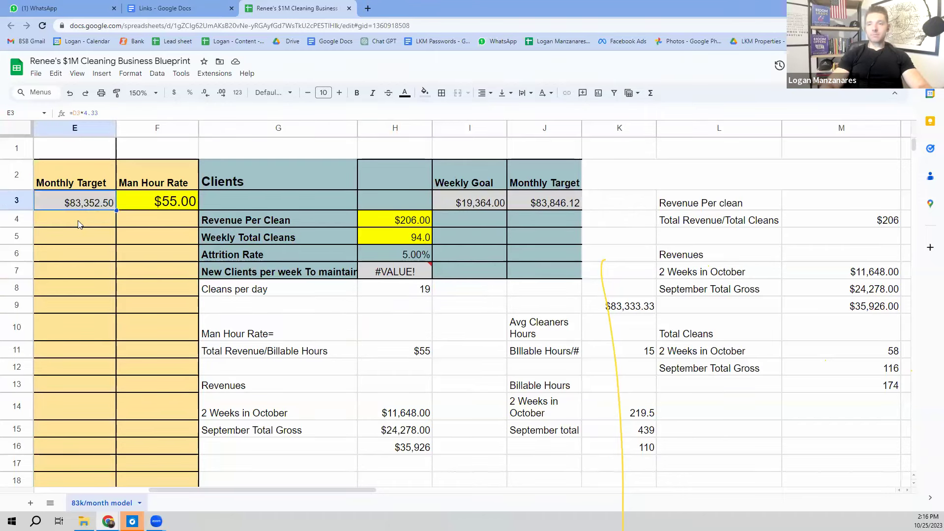
{"action": "key", "text": "Left"}
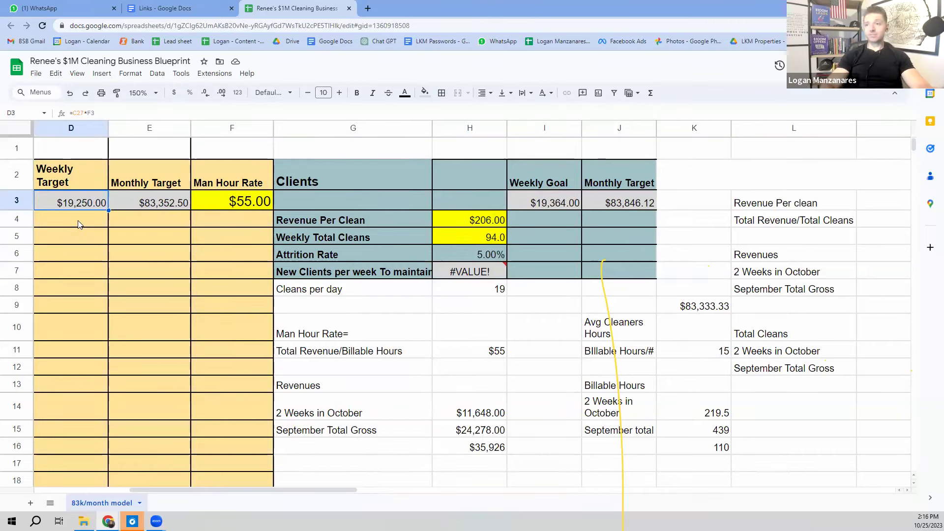
Step: Label cell G9, under "Cleans per day", as "Revenue per Day"
{"action": "double_click", "coordinate": [326, 305]}
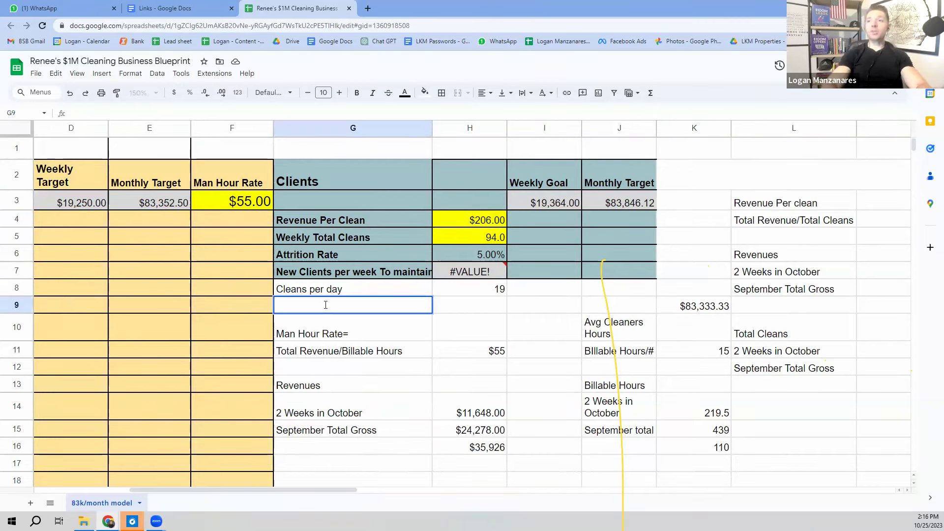
{"action": "type", "text": "Reveb"}
{"action": "key", "text": "BackSpace"}
{"action": "type", "text": "nue per Day"}
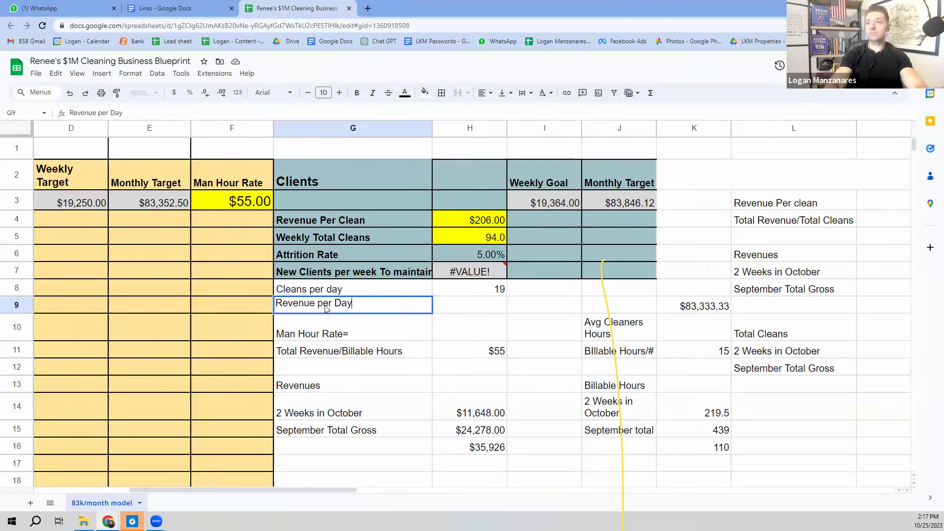
Step: Calculate the revenue per day in H9 by dividing the Weekly Target by five, with =D3/5
{"action": "key", "text": "Tab"}
{"action": "type", "text": "="}
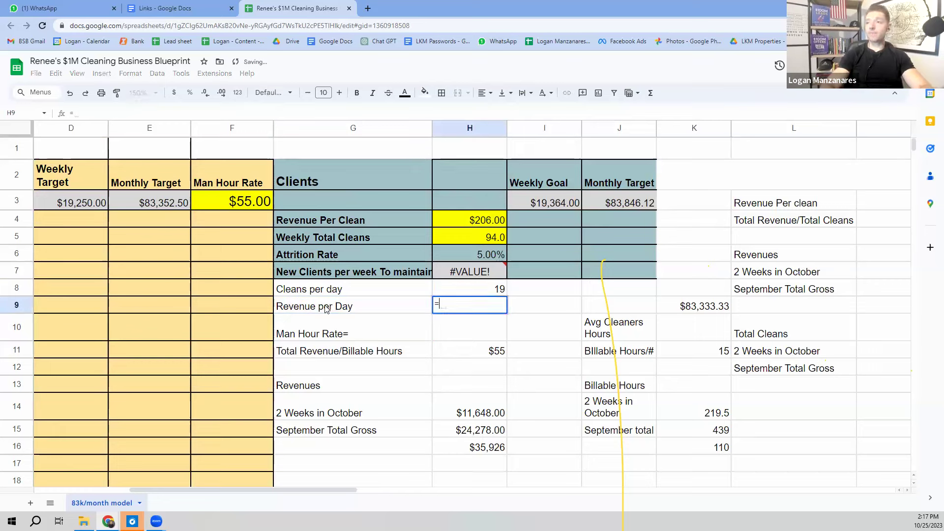
{"action": "left_click", "coordinate": [71, 205]}
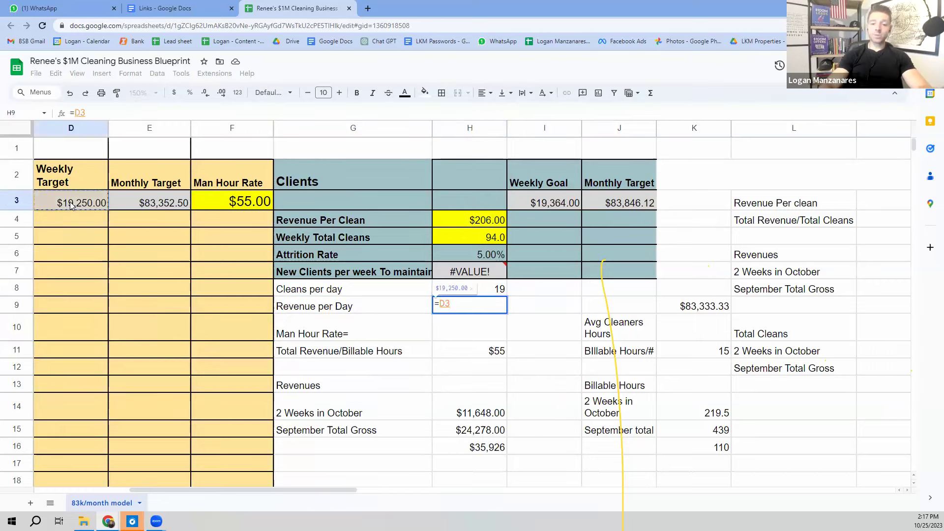
{"action": "type", "text": "/5"}
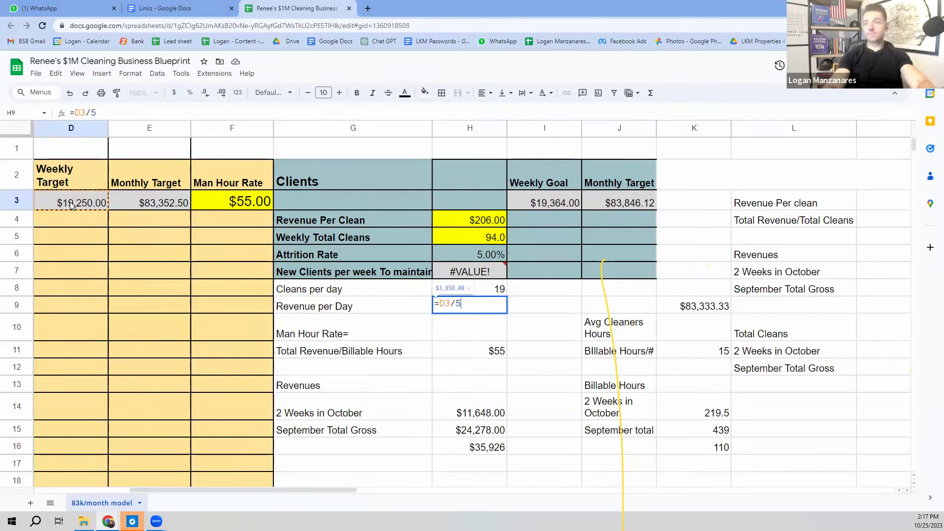
{"action": "key", "text": "Return"}
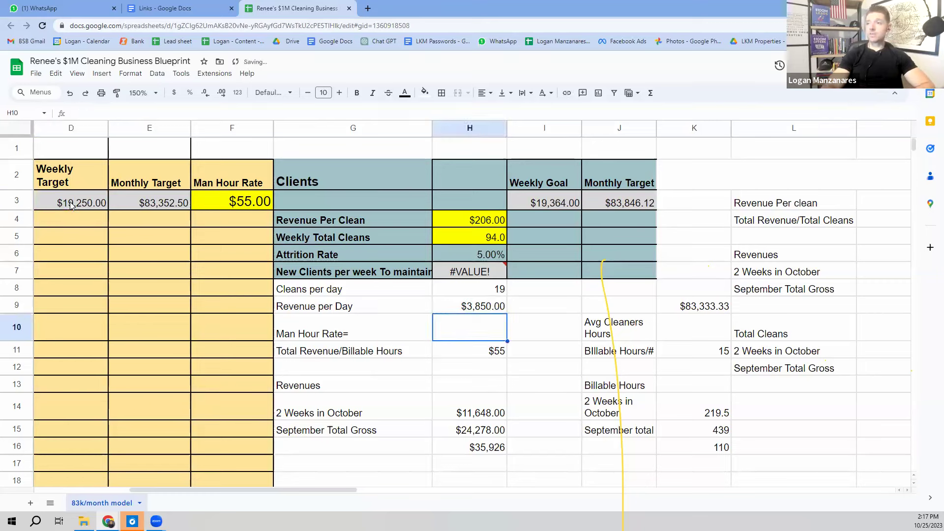
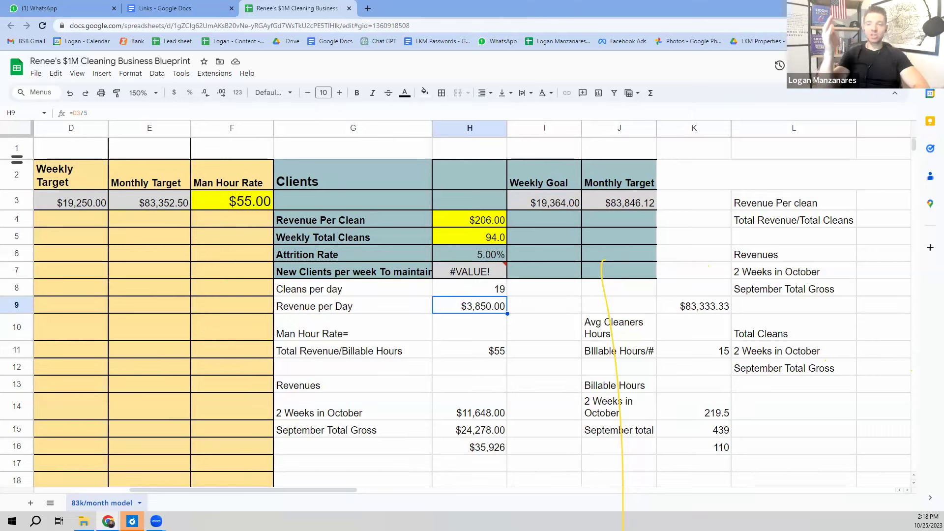
Step: Review the cleaners' scheduled hours in column C down to the Total and Average Cleaner hours rows
{"action": "left_click", "coordinate": [470, 327]}
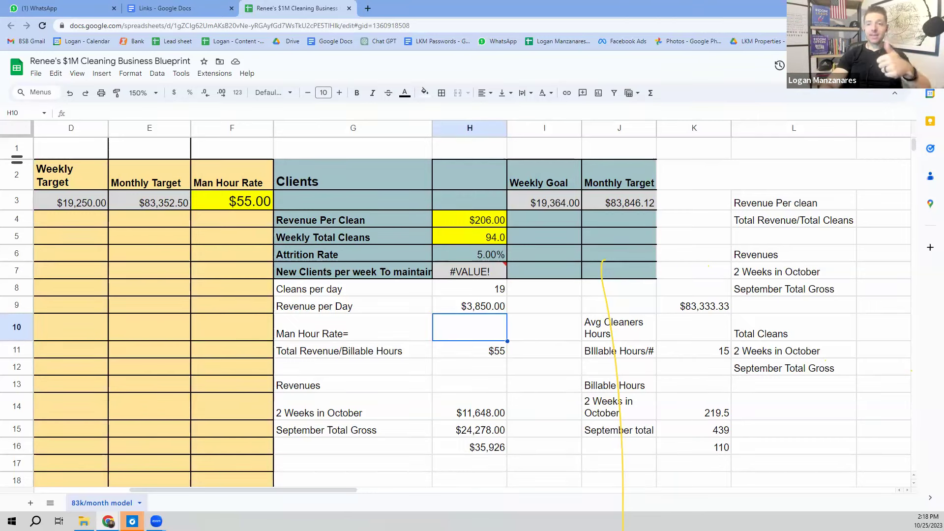
{"action": "key", "text": "Up"}
{"action": "key", "text": "Up"}
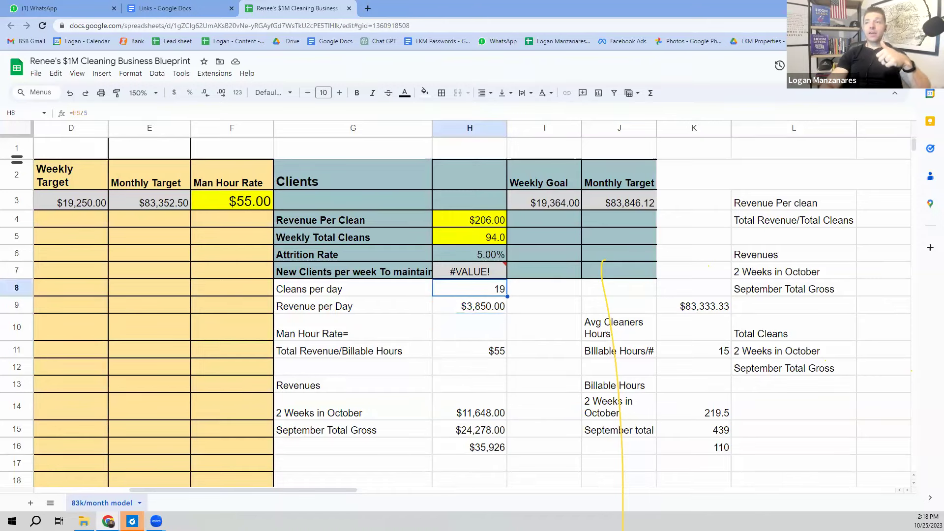
{"action": "key", "text": "Left"}
{"action": "key", "text": "Left"}
{"action": "key", "text": "Left"}
{"action": "key", "text": "Left"}
{"action": "key", "text": "Left"}
{"action": "key", "text": "Left"}
{"action": "key", "text": "Right"}
{"action": "key", "text": "Right"}
{"action": "key", "text": "Down"}
{"action": "key", "text": "Down"}
{"action": "key", "text": "Down"}
{"action": "key", "text": "Down"}
{"action": "key", "text": "Down"}
{"action": "key", "text": "Down"}
{"action": "key", "text": "Down"}
{"action": "key", "text": "Down"}
{"action": "key", "text": "Down"}
{"action": "key", "text": "Down"}
{"action": "key", "text": "Down"}
{"action": "key", "text": "Down"}
{"action": "key", "text": "Down"}
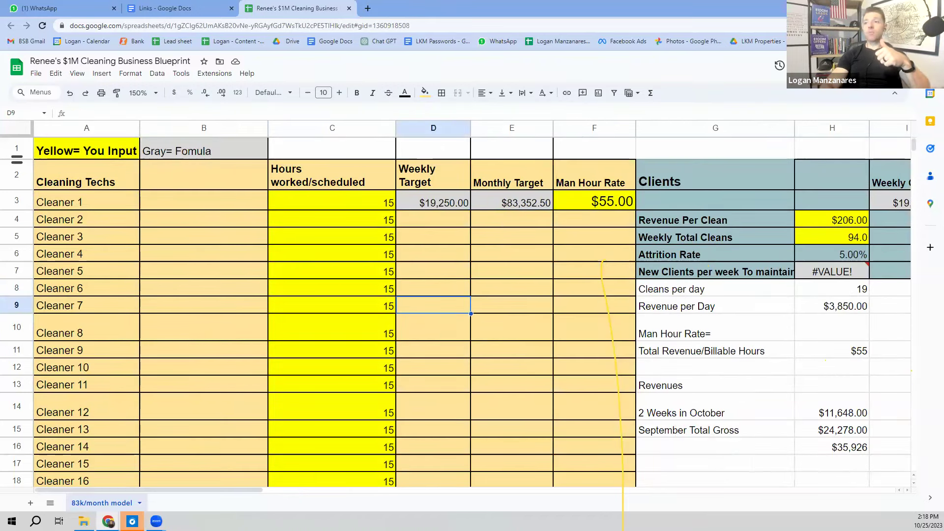
{"action": "key", "text": "Down"}
{"action": "key", "text": "Down"}
{"action": "key", "text": "Down"}
{"action": "key", "text": "Down"}
{"action": "key", "text": "Down"}
{"action": "key", "text": "Down"}
{"action": "key", "text": "Down"}
{"action": "key", "text": "Left"}
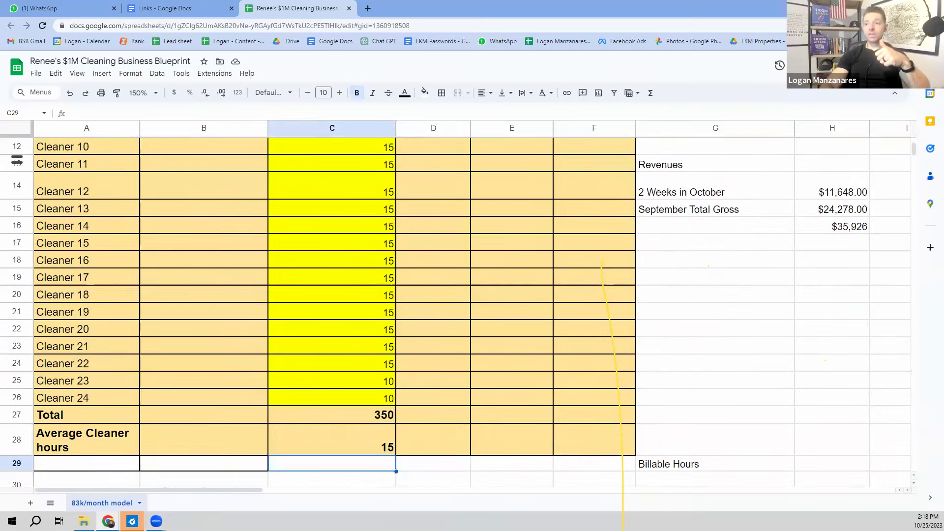
Step: Go back up the hours column and examine the Weekly Target in D3
{"action": "key", "text": "Up"}
{"action": "key", "text": "Up"}
{"action": "key", "text": "Up"}
{"action": "key", "text": "Up"}
{"action": "key", "text": "Up"}
{"action": "key", "text": "Up"}
{"action": "key", "text": "Up"}
{"action": "key", "text": "Up"}
{"action": "key", "text": "Up"}
{"action": "key", "text": "Up"}
{"action": "key", "text": "Up"}
{"action": "key", "text": "Up"}
{"action": "key", "text": "Up"}
{"action": "key", "text": "Up"}
{"action": "key", "text": "Up"}
{"action": "key", "text": "Up"}
{"action": "key", "text": "Up"}
{"action": "key", "text": "Up"}
{"action": "key", "text": "Up"}
{"action": "key", "text": "Up"}
{"action": "key", "text": "Right"}
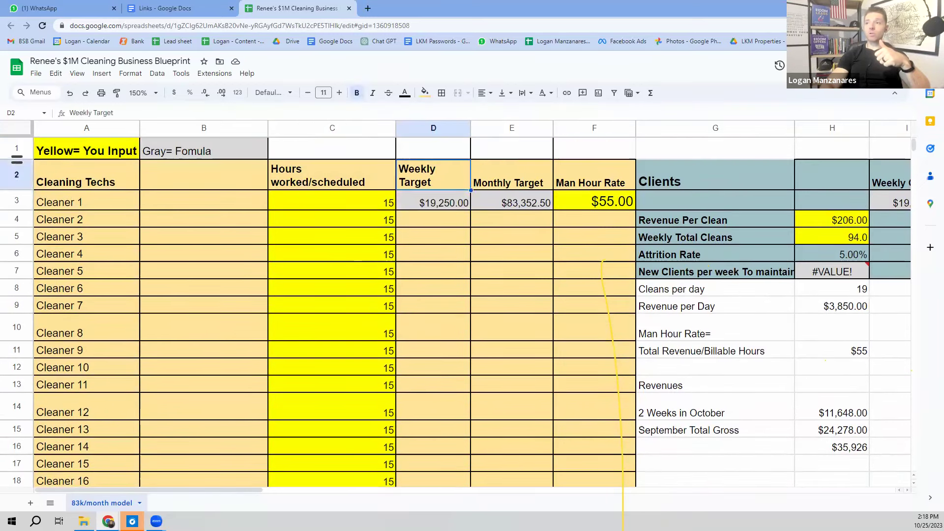
{"action": "key", "text": "Down"}
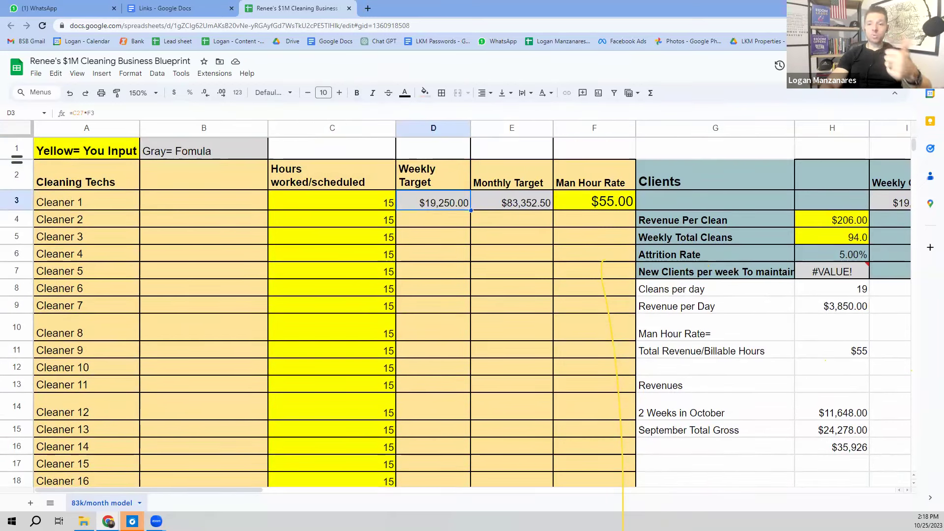
Step: Review row 4 across the Clients section to the revenue-per-clean calculation in M4, and return to the cleaner list in column A
{"action": "key", "text": "Right"}
{"action": "key", "text": "Down"}
{"action": "key", "text": "Right"}
{"action": "key", "text": "Right"}
{"action": "key", "text": "Right"}
{"action": "key", "text": "Right"}
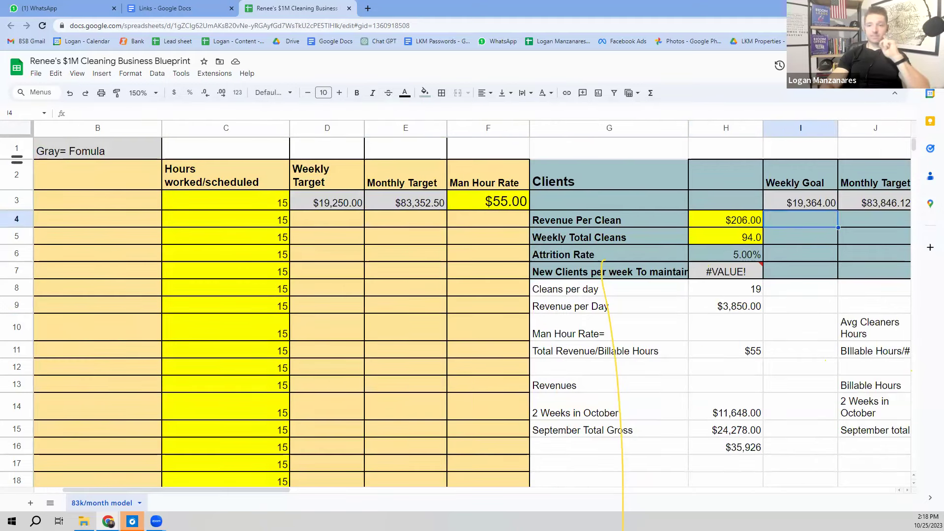
{"action": "key", "text": "Right"}
{"action": "key", "text": "Right"}
{"action": "key", "text": "Right"}
{"action": "key", "text": "Right"}
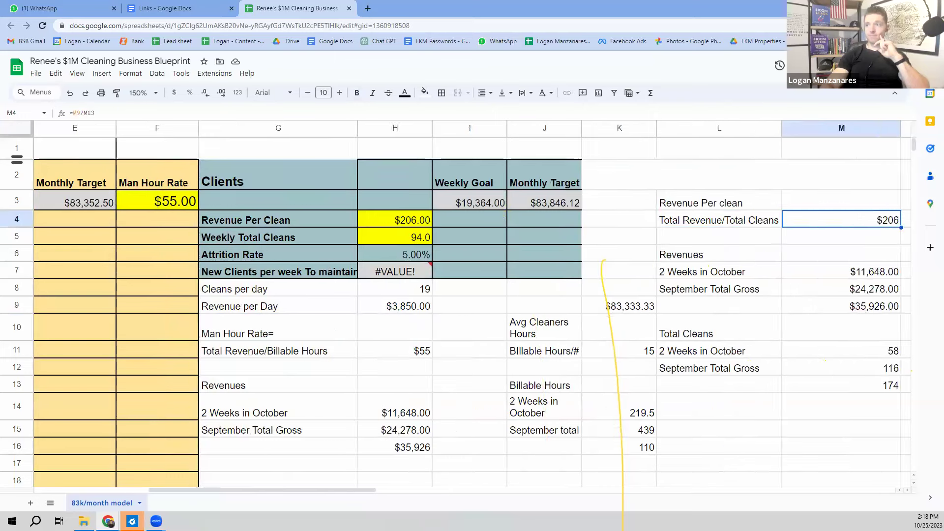
{"action": "key", "text": "Left"}
{"action": "key", "text": "Left"}
{"action": "key", "text": "Left"}
{"action": "key", "text": "Left"}
{"action": "key", "text": "Left"}
{"action": "key", "text": "Left"}
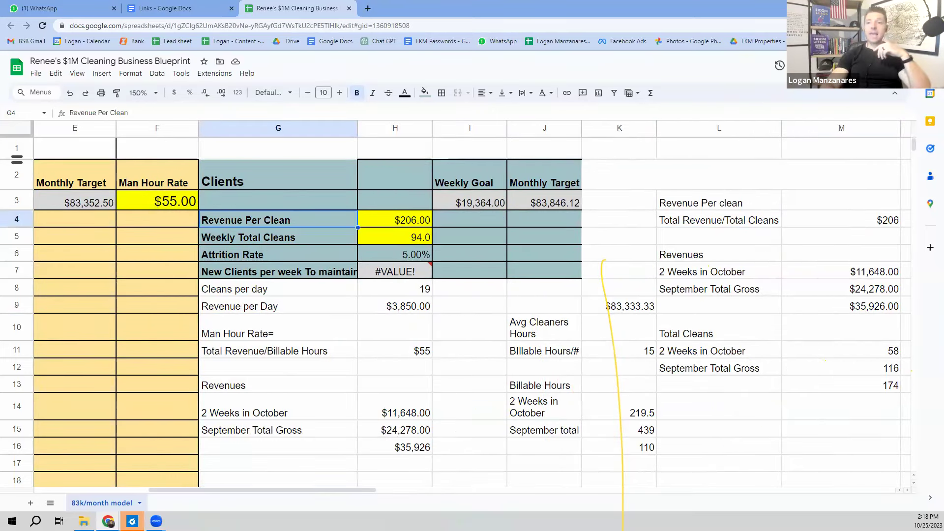
{"action": "left_click", "coordinate": [164, 306]}
{"action": "key", "text": "Home"}
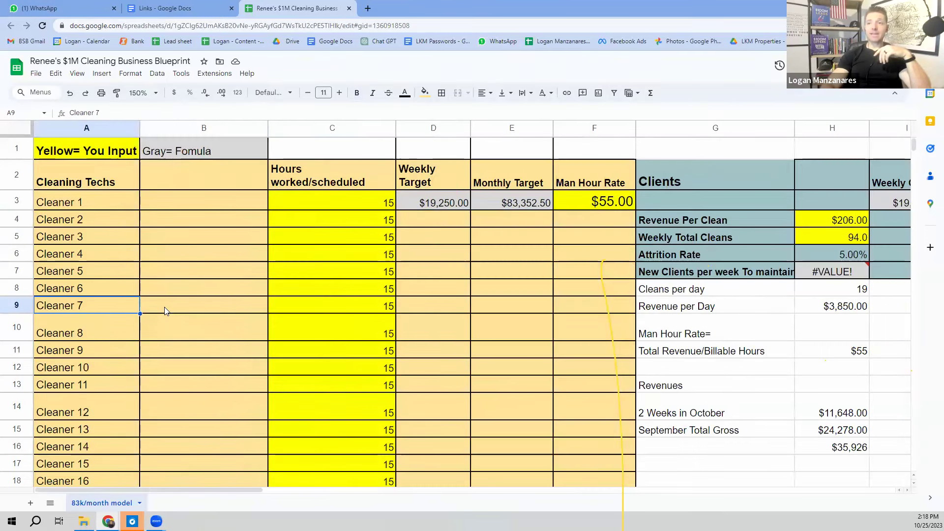
Step: Duplicate the 83k/month model sheet and rename the copy 40/month
{"action": "left_click", "coordinate": [139, 503]}
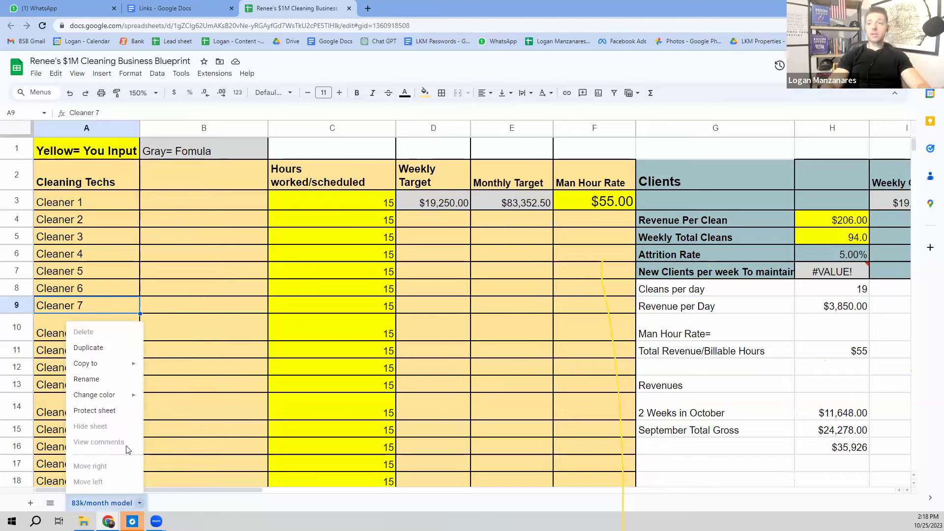
{"action": "left_click", "coordinate": [105, 355]}
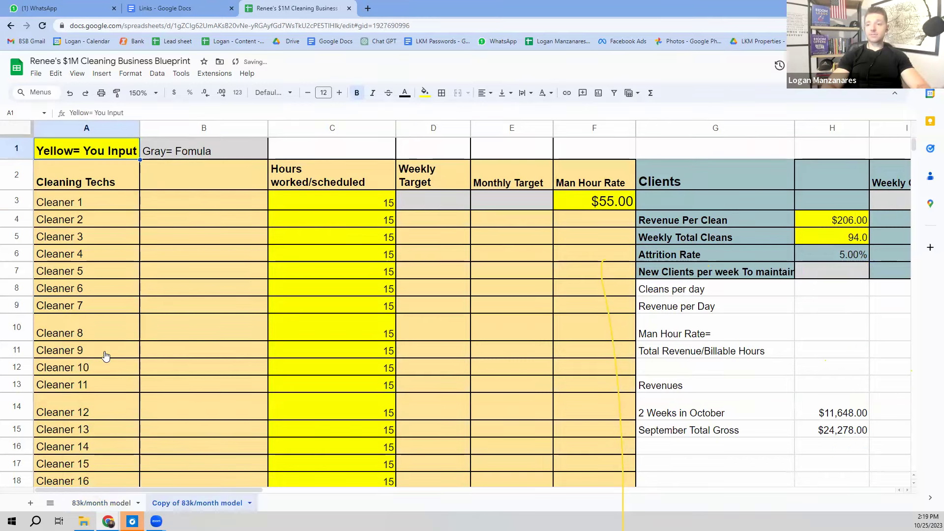
{"action": "left_click", "coordinate": [250, 503]}
{"action": "key", "text": "Escape"}
{"action": "double_click", "coordinate": [186, 380]}
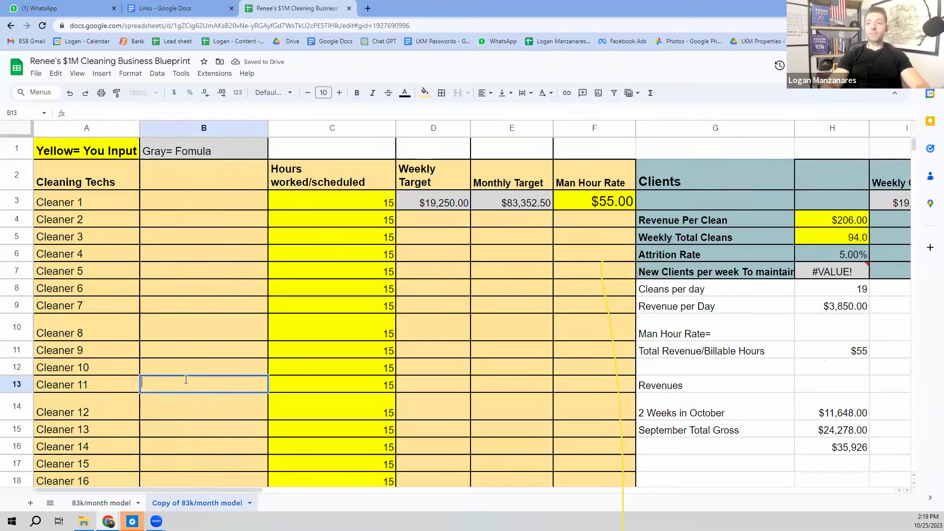
{"action": "left_click", "coordinate": [251, 503]}
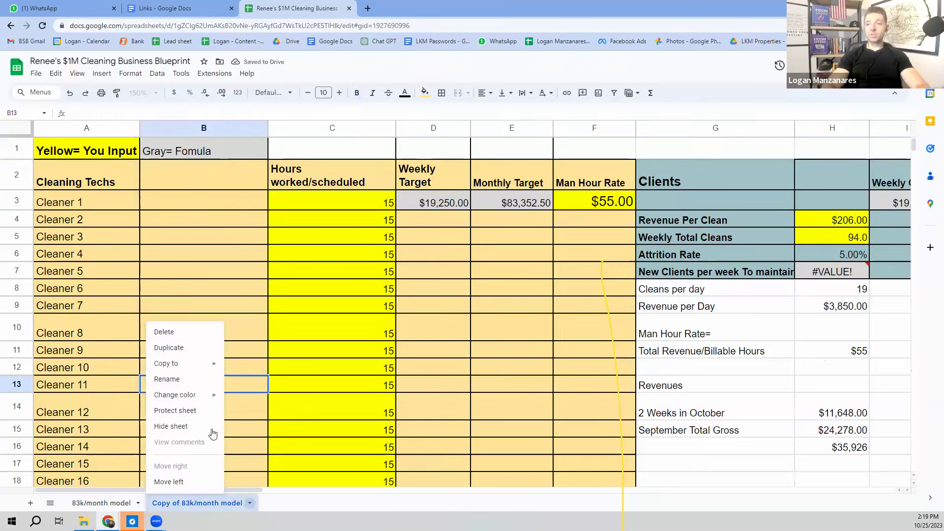
{"action": "left_click", "coordinate": [185, 383]}
{"action": "type", "text": "4"}
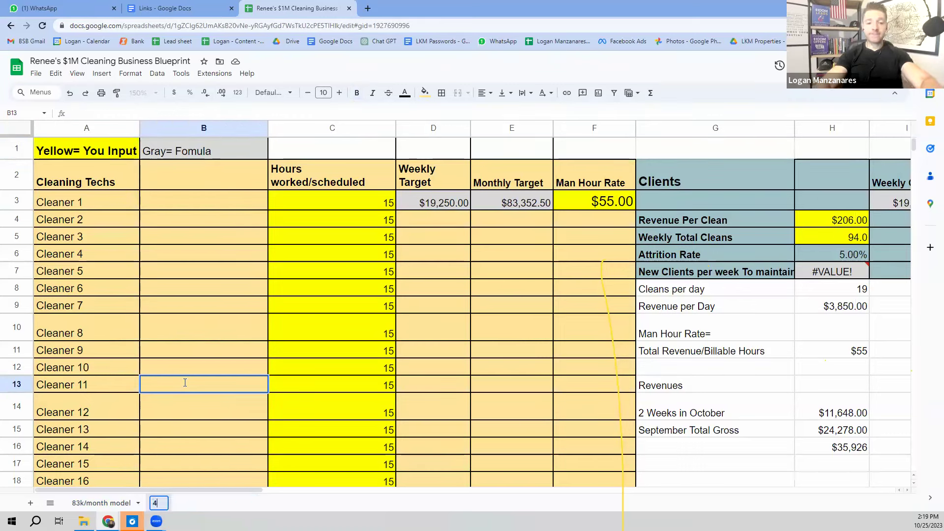
{"action": "type", "text": "0/month"}
{"action": "key", "text": "Return"}
{"action": "left_click", "coordinate": [436, 362]}
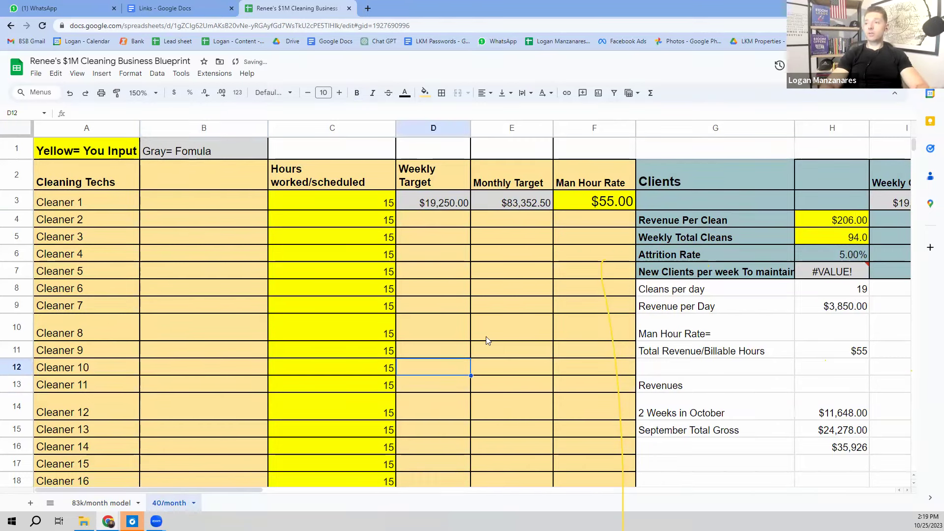
Step: Examine the Monthly Target column on the 40/month sheet
{"action": "key", "text": "Right"}
{"action": "key", "text": "Up"}
{"action": "key", "text": "Up"}
{"action": "key", "text": "Up"}
{"action": "key", "text": "Up"}
{"action": "key", "text": "Up"}
{"action": "key", "text": "Up"}
{"action": "key", "text": "Up"}
{"action": "key", "text": "Up"}
{"action": "key", "text": "Up"}
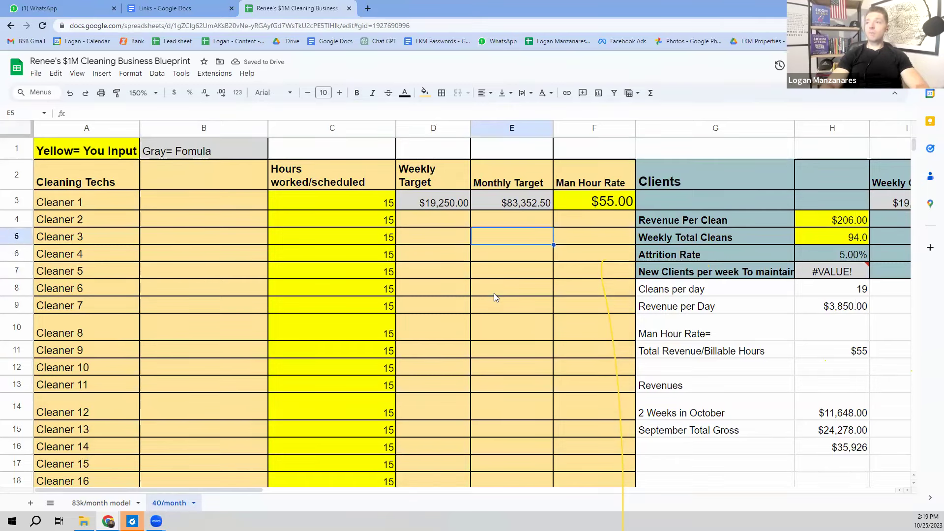
Step: Clear the scheduled hours of Cleaner 13 through Cleaner 24 in column C
{"action": "key", "text": "Down"}
{"action": "key", "text": "Down"}
{"action": "key", "text": "Down"}
{"action": "key", "text": "Down"}
{"action": "key", "text": "Down"}
{"action": "key", "text": "Down"}
{"action": "key", "text": "Down"}
{"action": "key", "text": "Down"}
{"action": "key", "text": "Down"}
{"action": "key", "text": "Down"}
{"action": "key", "text": "Down"}
{"action": "key", "text": "Down"}
{"action": "key", "text": "Down"}
{"action": "key", "text": "Down"}
{"action": "key", "text": "Down"}
{"action": "key", "text": "Down"}
{"action": "key", "text": "Down"}
{"action": "key", "text": "Down"}
{"action": "key", "text": "Down"}
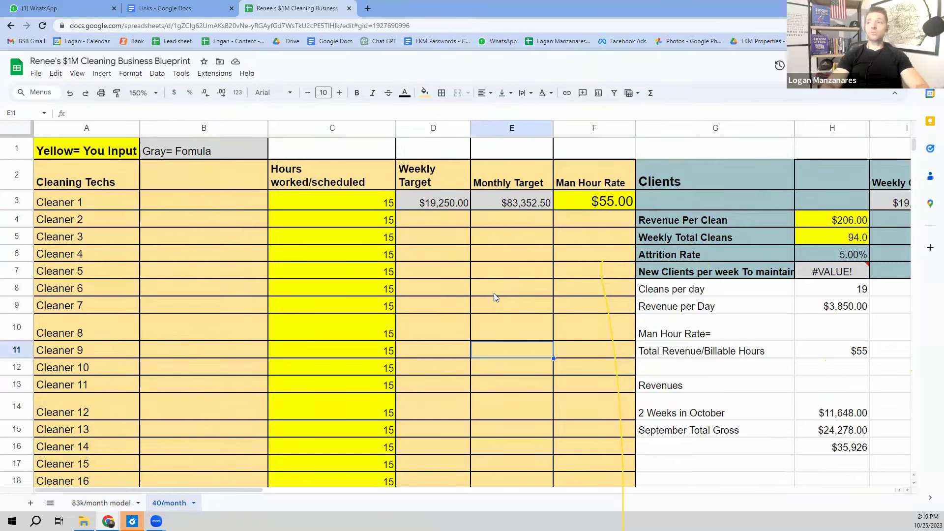
{"action": "key", "text": "Left"}
{"action": "key", "text": "Left"}
{"action": "key", "text": "Up"}
{"action": "key", "text": "Up"}
{"action": "key", "text": "Up"}
{"action": "key", "text": "Up"}
{"action": "key", "text": "Up"}
{"action": "key", "text": "Up"}
{"action": "key", "text": "Up"}
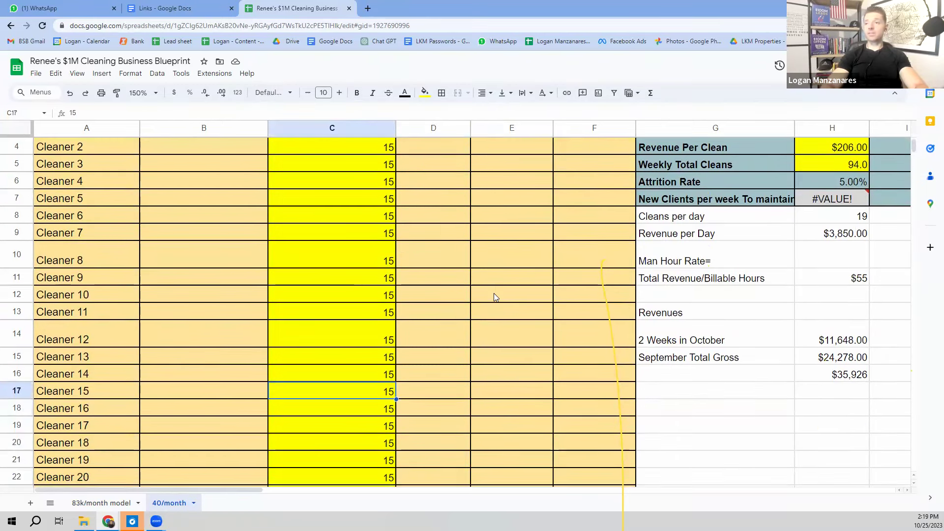
{"action": "key", "text": "shift+Down"}
{"action": "key", "text": "shift+Down"}
{"action": "key", "text": "shift+Down"}
{"action": "key", "text": "shift+Down"}
{"action": "key", "text": "shift+Down"}
{"action": "key", "text": "shift+Down"}
{"action": "key", "text": "shift+Down"}
{"action": "key", "text": "shift+Down"}
{"action": "key", "text": "shift+Down"}
{"action": "key", "text": "shift+Down"}
{"action": "key", "text": "shift+Down"}
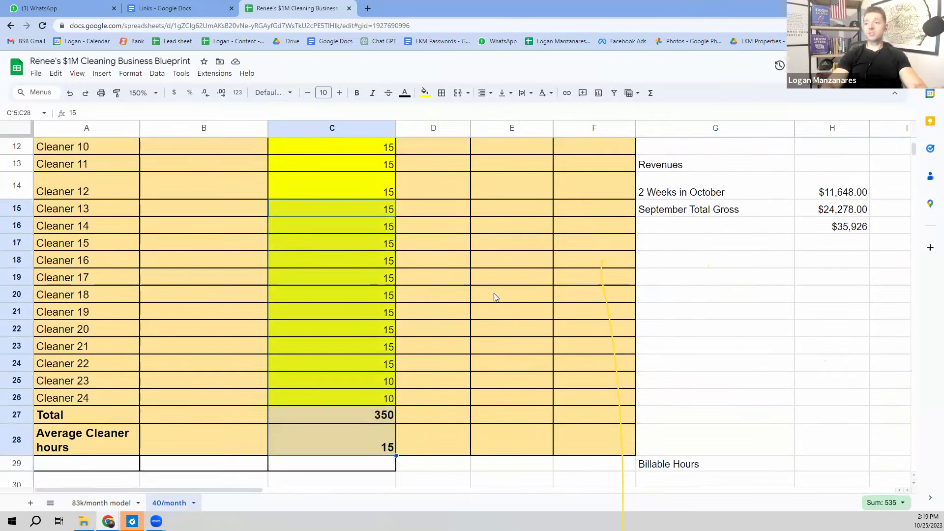
{"action": "key", "text": "Delete"}
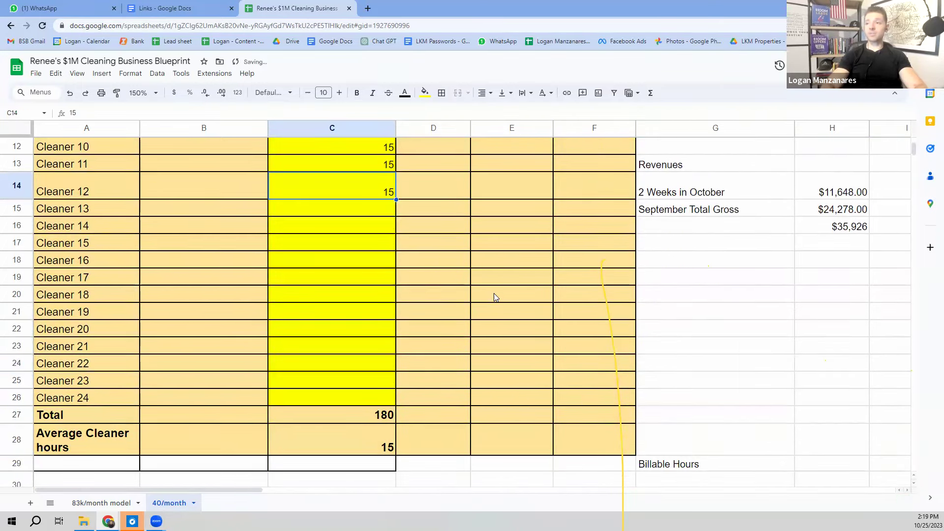
Step: Return to the first rows of column C and check the Weekly and Monthly Targets in row 3
{"action": "key", "text": "Up"}
{"action": "key", "text": "Up"}
{"action": "key", "text": "Up"}
{"action": "key", "text": "Up"}
{"action": "key", "text": "Up"}
{"action": "key", "text": "Up"}
{"action": "key", "text": "Up"}
{"action": "key", "text": "Up"}
{"action": "key", "text": "Up"}
{"action": "key", "text": "Up"}
{"action": "key", "text": "Up"}
{"action": "key", "text": "Up"}
{"action": "key", "text": "Up"}
Step: Set the scheduled hours of Cleaner 12 in C14 to 10
{"action": "key", "text": "Down"}
{"action": "key", "text": "Down"}
{"action": "key", "text": "Down"}
{"action": "key", "text": "Down"}
{"action": "key", "text": "Down"}
{"action": "key", "text": "Down"}
{"action": "key", "text": "Down"}
{"action": "key", "text": "Down"}
{"action": "key", "text": "Down"}
{"action": "key", "text": "Down"}
{"action": "key", "text": "Down"}
{"action": "key", "text": "Down"}
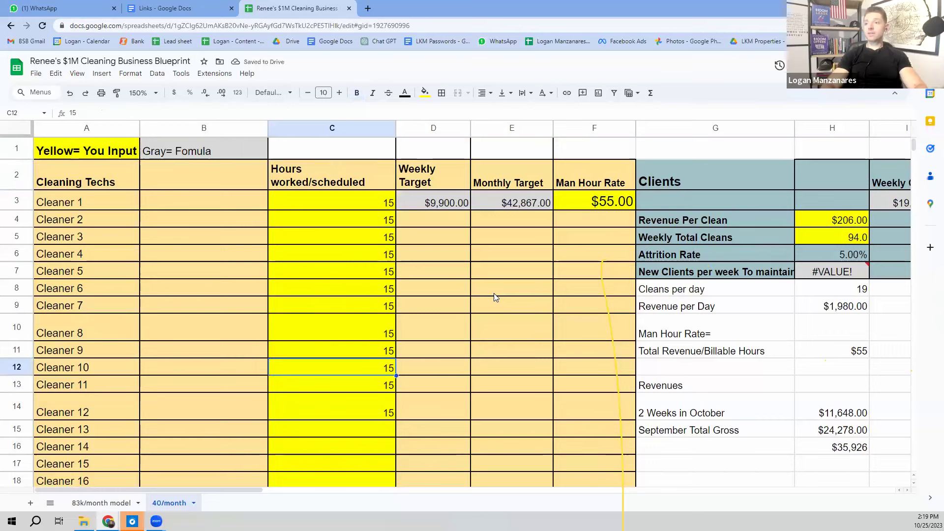
{"action": "type", "text": "10"}
{"action": "key", "text": "Return"}
Step: Clear the scheduled hours of Cleaner 12 in C14
{"action": "key", "text": "Up"}
{"action": "key", "text": "Up"}
{"action": "key", "text": "Down"}
{"action": "key", "text": "Delete"}
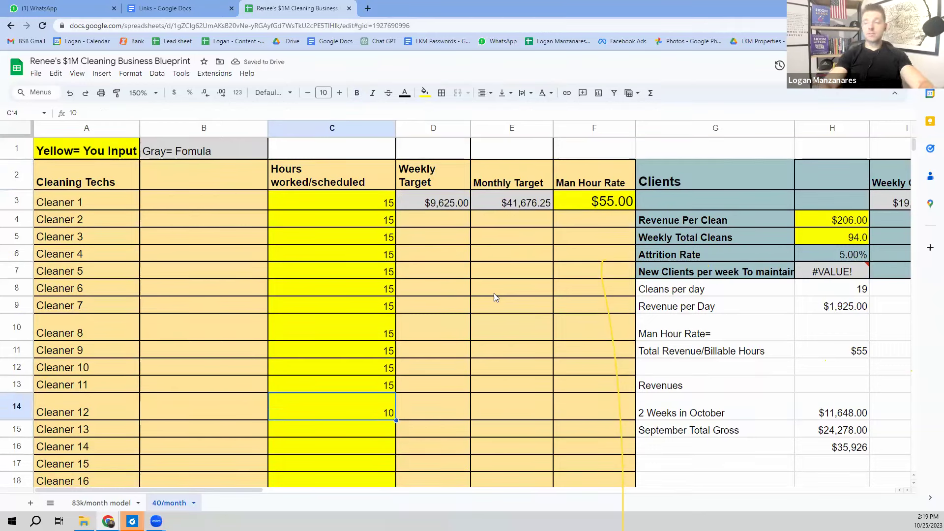
Step: Set the scheduled hours of Cleaner 1 in C3 to 20
{"action": "key", "text": "Up"}
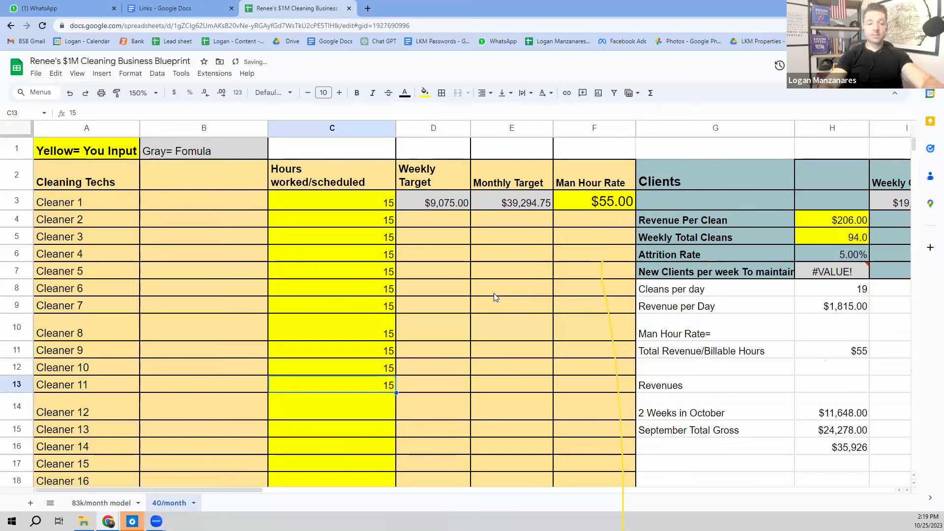
{"action": "key", "text": "Up"}
{"action": "key", "text": "Up"}
{"action": "key", "text": "Up"}
{"action": "key", "text": "Up"}
{"action": "key", "text": "Up"}
{"action": "key", "text": "Up"}
{"action": "key", "text": "Up"}
{"action": "key", "text": "Up"}
{"action": "key", "text": "Up"}
{"action": "key", "text": "Up"}
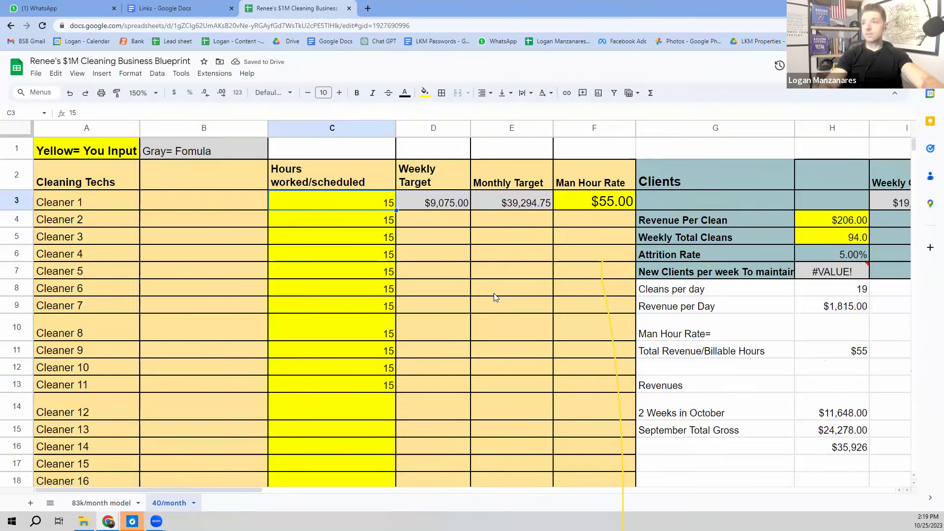
{"action": "type", "text": "20"}
{"action": "key", "text": "Return"}
{"action": "key", "text": "Down"}
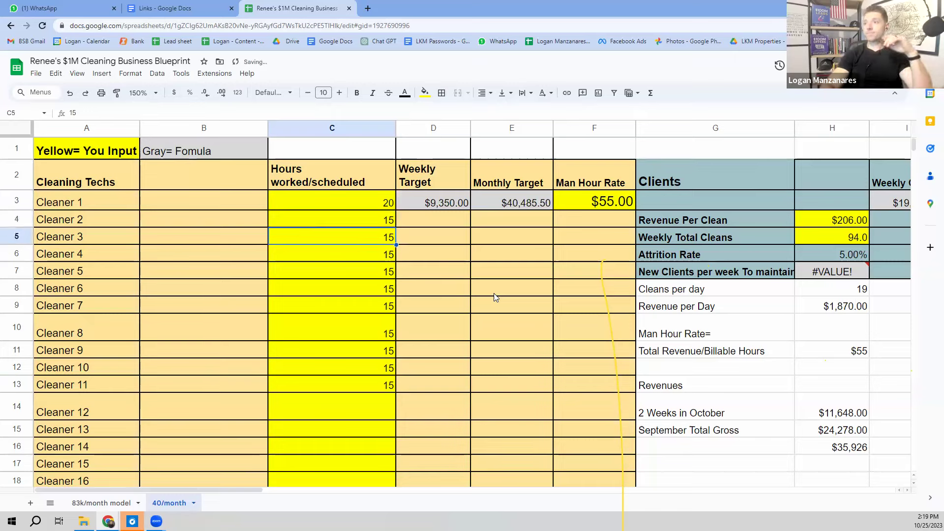
Step: Change the scheduled hours of Cleaner 1 in C3 to 19
{"action": "key", "text": "Up"}
{"action": "key", "text": "Up"}
{"action": "type", "text": "19"}
{"action": "key", "text": "Return"}
Step: Review the hours in column C down to the Total and Average Cleaner hours rows, and go to Cleaner 24 in column A
{"action": "key", "text": "Down"}
{"action": "key", "text": "Down"}
{"action": "key", "text": "Down"}
{"action": "key", "text": "Down"}
{"action": "key", "text": "Down"}
{"action": "key", "text": "Down"}
{"action": "key", "text": "Down"}
{"action": "key", "text": "Down"}
{"action": "key", "text": "Down"}
{"action": "key", "text": "Down"}
{"action": "key", "text": "Down"}
{"action": "key", "text": "Down"}
{"action": "key", "text": "Down"}
{"action": "key", "text": "Down"}
{"action": "key", "text": "Down"}
{"action": "key", "text": "Down"}
{"action": "key", "text": "Down"}
{"action": "key", "text": "Down"}
{"action": "key", "text": "Down"}
{"action": "key", "text": "Down"}
{"action": "key", "text": "Down"}
{"action": "key", "text": "Down"}
{"action": "key", "text": "Down"}
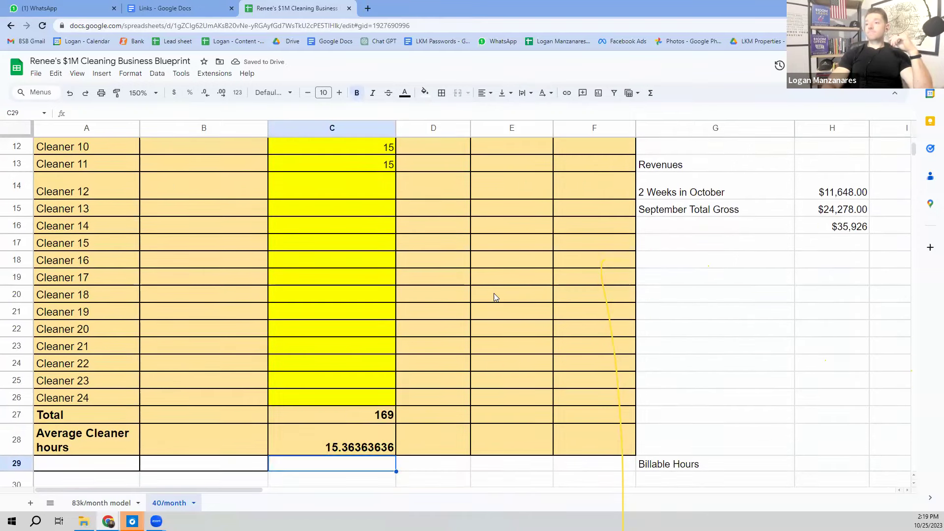
{"action": "key", "text": "Down"}
{"action": "key", "text": "Up"}
{"action": "key", "text": "Up"}
{"action": "key", "text": "Up"}
{"action": "key", "text": "Up"}
{"action": "key", "text": "Down"}
{"action": "key", "text": "Down"}
{"action": "key", "text": "Up"}
{"action": "key", "text": "Up"}
{"action": "key", "text": "Left"}
{"action": "key", "text": "Left"}
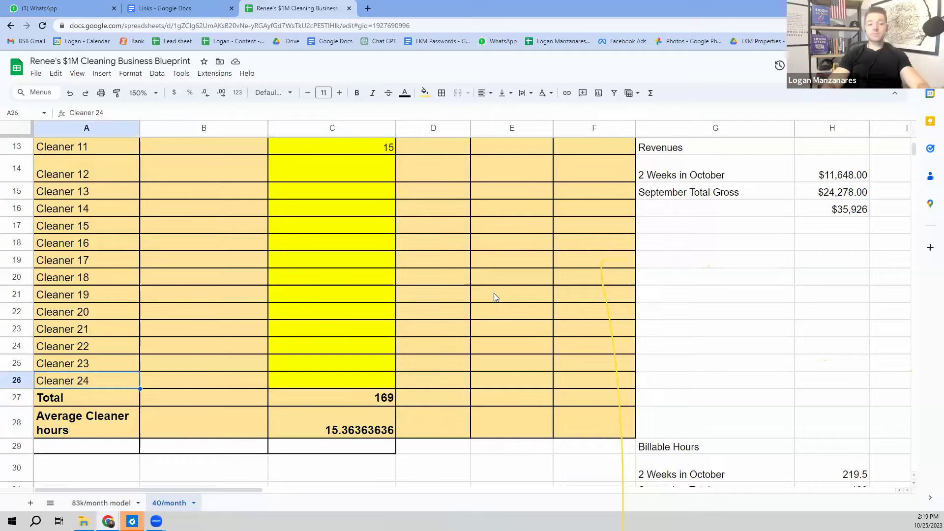
Step: Delete the labels Cleaner 12 to Cleaner 24 from A14:A26
{"action": "key", "text": "shift+Up"}
{"action": "key", "text": "shift+Up"}
{"action": "key", "text": "shift+Up"}
{"action": "key", "text": "shift+Up"}
{"action": "key", "text": "shift+Up"}
{"action": "key", "text": "shift+Up"}
{"action": "key", "text": "shift+Up"}
{"action": "key", "text": "shift+Up"}
{"action": "key", "text": "shift+Up"}
{"action": "key", "text": "shift+Up"}
{"action": "key", "text": "shift+Up"}
{"action": "key", "text": "shift+Up"}
{"action": "key", "text": "shift+Up"}
{"action": "key", "text": "shift+Up"}
{"action": "key", "text": "shift+Up"}
{"action": "key", "text": "shift+Up"}
{"action": "key", "text": "shift+Up"}
{"action": "key", "text": "shift+Up"}
{"action": "key", "text": "shift+Up"}
{"action": "key", "text": "shift+Up"}
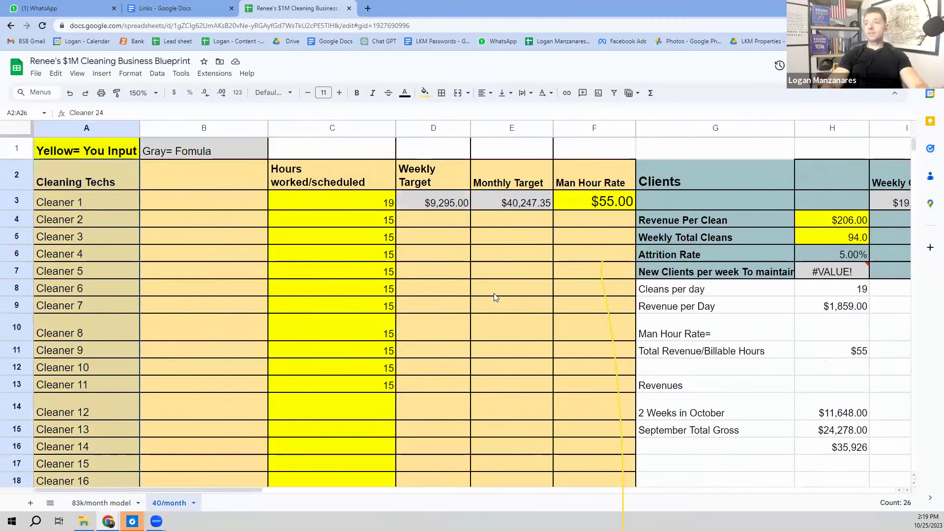
{"action": "key", "text": "shift+Down"}
{"action": "key", "text": "shift+Down"}
{"action": "key", "text": "shift+Down"}
{"action": "key", "text": "shift+Down"}
{"action": "key", "text": "shift+Down"}
{"action": "key", "text": "shift+Down"}
{"action": "key", "text": "shift+Down"}
{"action": "key", "text": "shift+Down"}
{"action": "key", "text": "shift+Down"}
{"action": "key", "text": "shift+Down"}
{"action": "key", "text": "shift+Down"}
{"action": "key", "text": "shift+Down"}
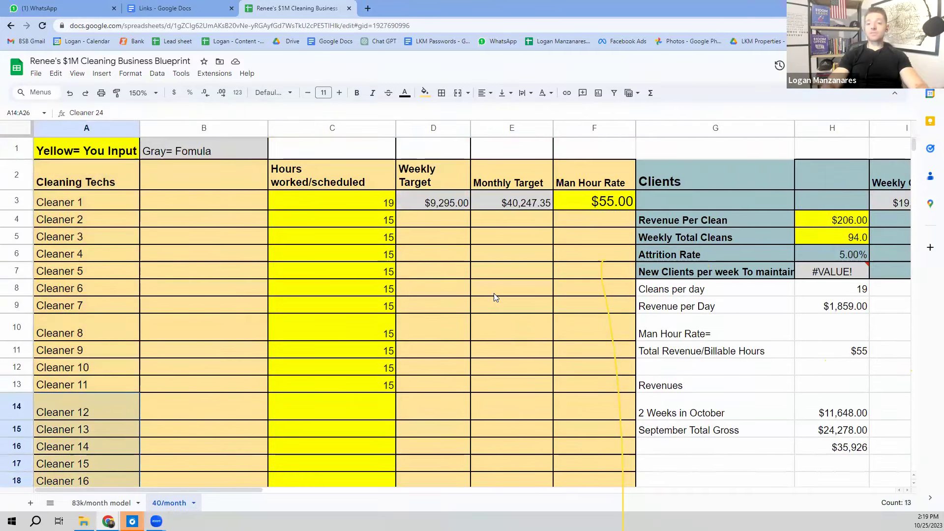
{"action": "key", "text": "Delete"}
Step: Review the remaining cleaners' scheduled hours in column C alongside the weekly and monthly targets
{"action": "key", "text": "Right"}
{"action": "key", "text": "Right"}
{"action": "key", "text": "Up"}
{"action": "key", "text": "Up"}
{"action": "key", "text": "Up"}
{"action": "key", "text": "Up"}
{"action": "key", "text": "Up"}
{"action": "key", "text": "Up"}
{"action": "key", "text": "Up"}
{"action": "key", "text": "Up"}
{"action": "key", "text": "Up"}
{"action": "key", "text": "Up"}
{"action": "key", "text": "Up"}
{"action": "key", "text": "Up"}
{"action": "key", "text": "Up"}
{"action": "key", "text": "Up"}
{"action": "key", "text": "Up"}
{"action": "key", "text": "Up"}
{"action": "key", "text": "Up"}
{"action": "key", "text": "Up"}
{"action": "key", "text": "Up"}
{"action": "key", "text": "Up"}
{"action": "key", "text": "Up"}
{"action": "key", "text": "Down"}
{"action": "key", "text": "Down"}
{"action": "key", "text": "Down"}
{"action": "key", "text": "Down"}
{"action": "key", "text": "Right"}
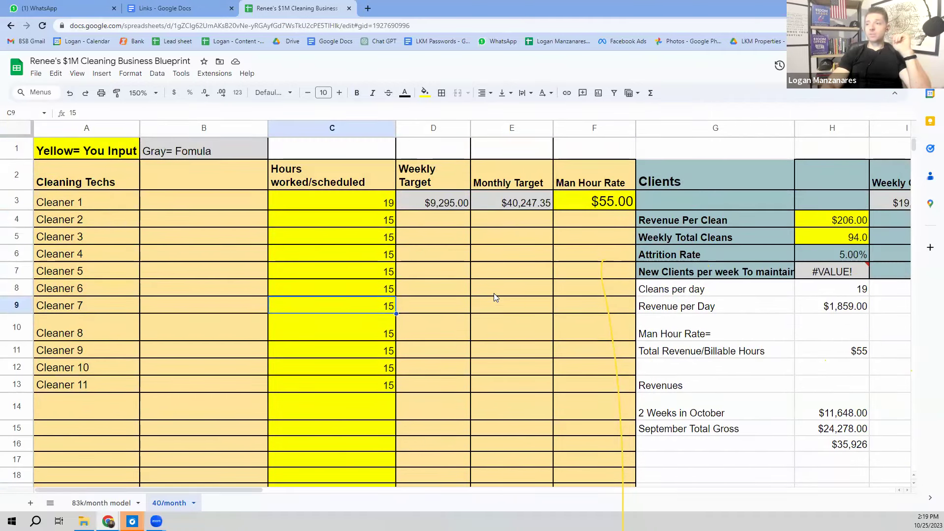
{"action": "key", "text": "Right"}
{"action": "key", "text": "Up"}
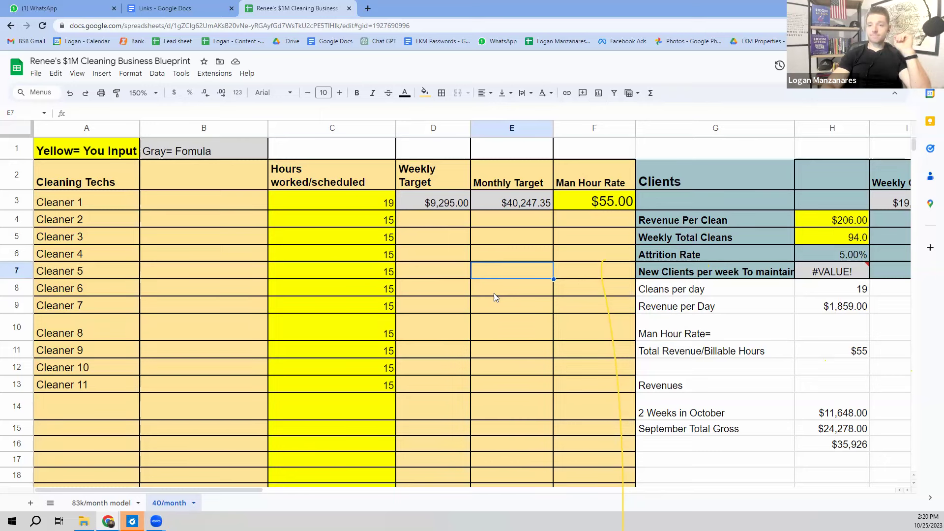
Step: Set the Weekly Total Cleans in H5 of the Clients section to 40
{"action": "key", "text": "Down"}
{"action": "key", "text": "Down"}
{"action": "key", "text": "Right"}
{"action": "key", "text": "Right"}
{"action": "key", "text": "Right"}
{"action": "key", "text": "Right"}
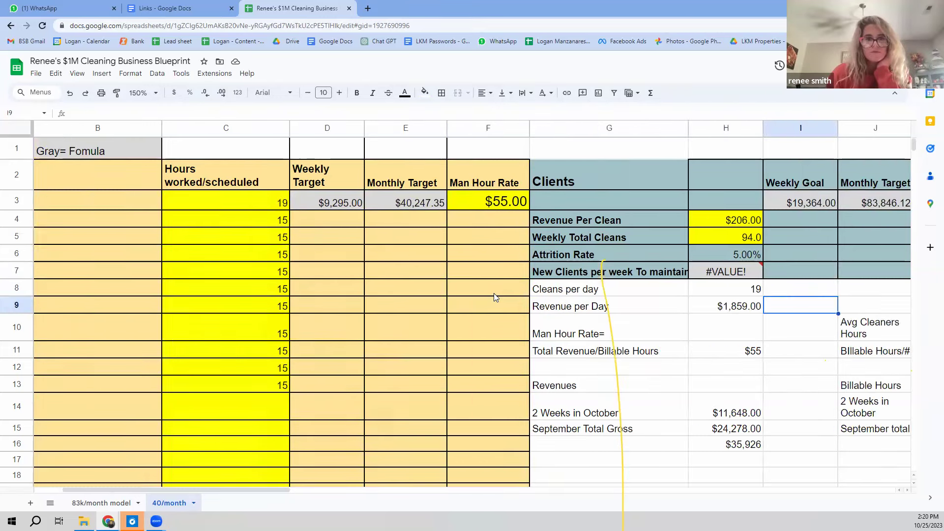
{"action": "key", "text": "Right"}
{"action": "key", "text": "Right"}
{"action": "key", "text": "Right"}
{"action": "key", "text": "Left"}
{"action": "key", "text": "Left"}
{"action": "key", "text": "Up"}
{"action": "key", "text": "Up"}
{"action": "key", "text": "Up"}
{"action": "key", "text": "Up"}
{"action": "key", "text": "Up"}
{"action": "key", "text": "Up"}
{"action": "key", "text": "Down"}
{"action": "key", "text": "Down"}
{"action": "key", "text": "Down"}
{"action": "key", "text": "Left"}
{"action": "key", "text": "Left"}
{"action": "key", "text": "Up"}
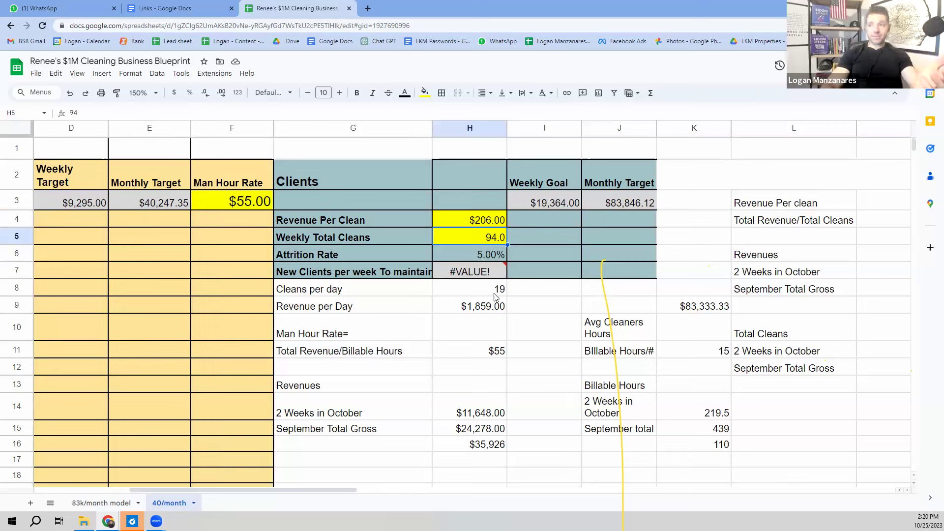
{"action": "type", "text": "40"}
{"action": "key", "text": "Return"}
{"action": "key", "text": "Up"}
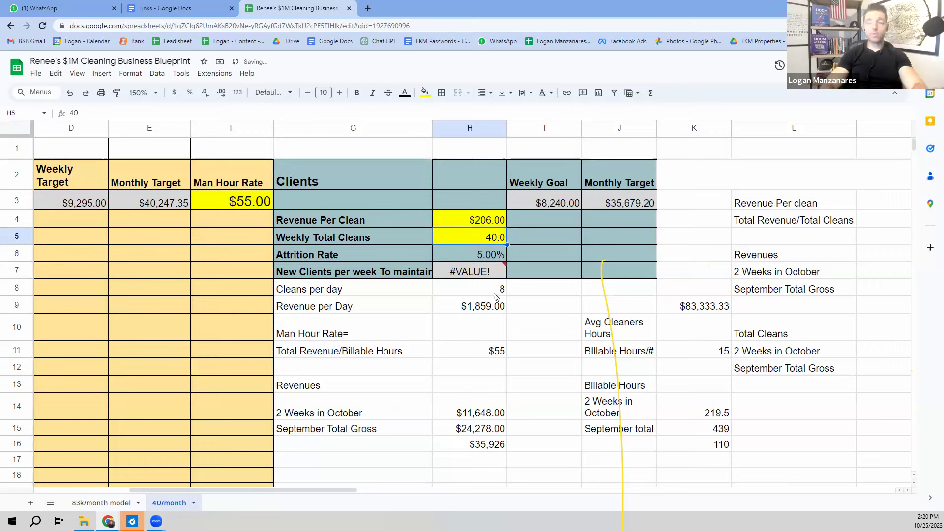
{"action": "key", "text": "Up"}
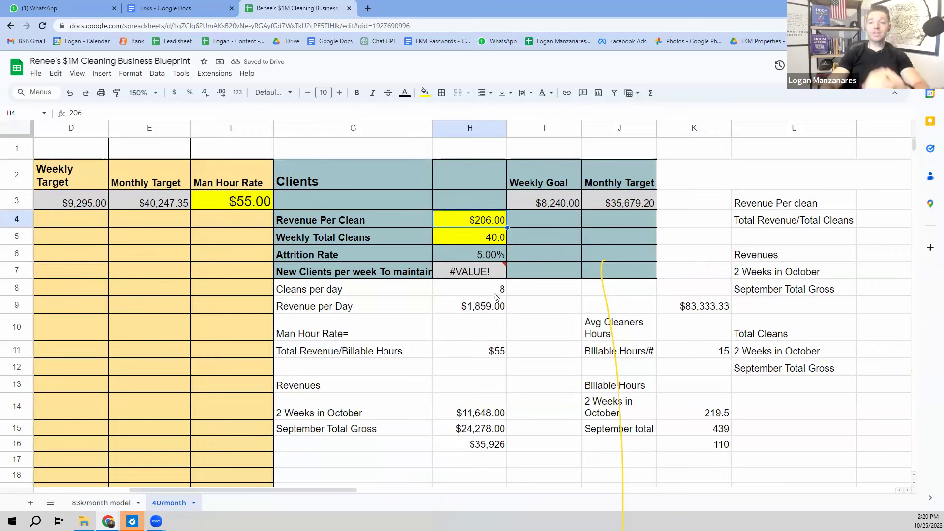
{"action": "key", "text": "Down"}
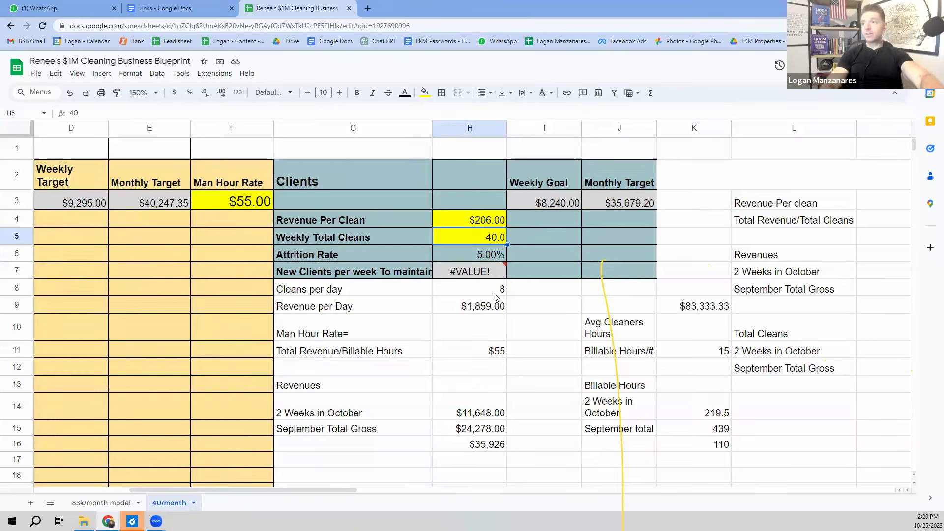
Step: Try 41 and 44 as the Weekly Total Cleans in H5, and settle on 45
{"action": "type", "text": "41"}
{"action": "key", "text": "Return"}
{"action": "key", "text": "Up"}
{"action": "type", "text": "44"}
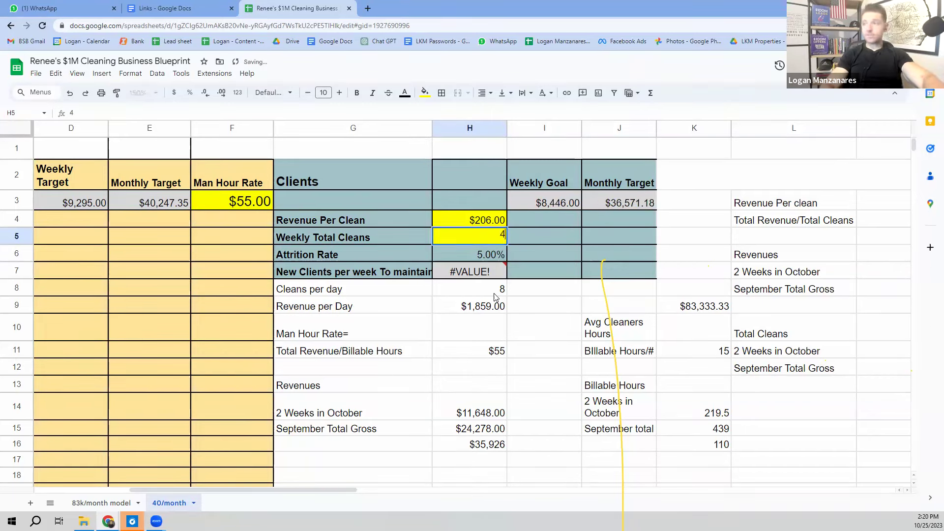
{"action": "key", "text": "Return"}
{"action": "key", "text": "Up"}
{"action": "type", "text": "45"}
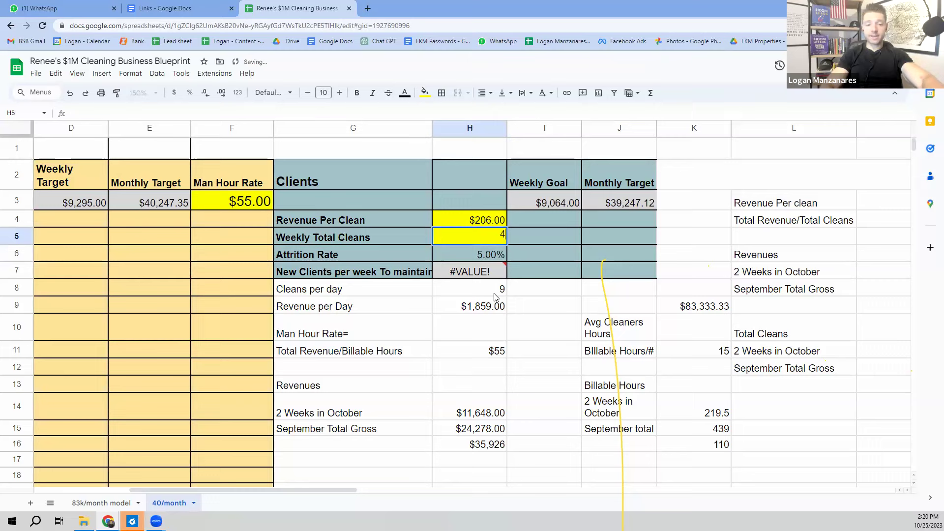
{"action": "key", "text": "Return"}
{"action": "key", "text": "Up"}
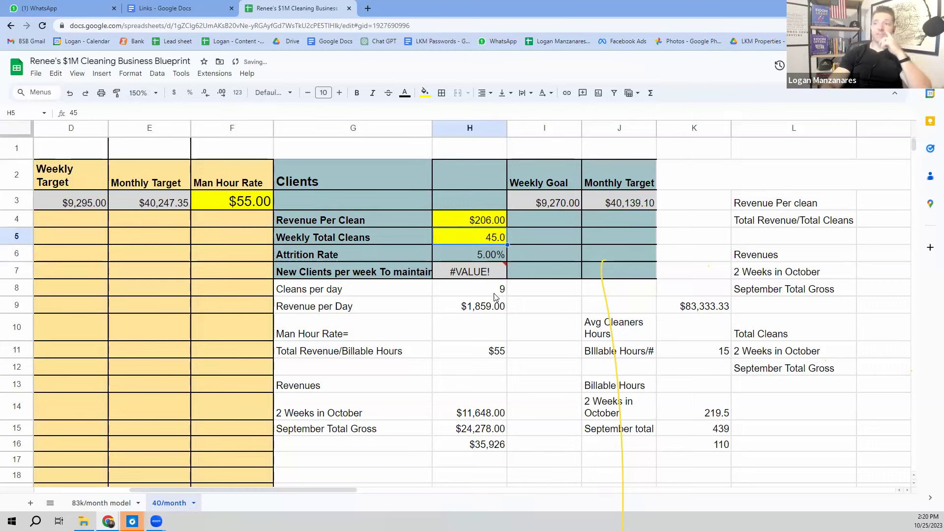
Step: Examine the New Clients per week, Cleans per day and Revenue per Day rows in the Clients section
{"action": "key", "text": "Down"}
{"action": "key", "text": "Down"}
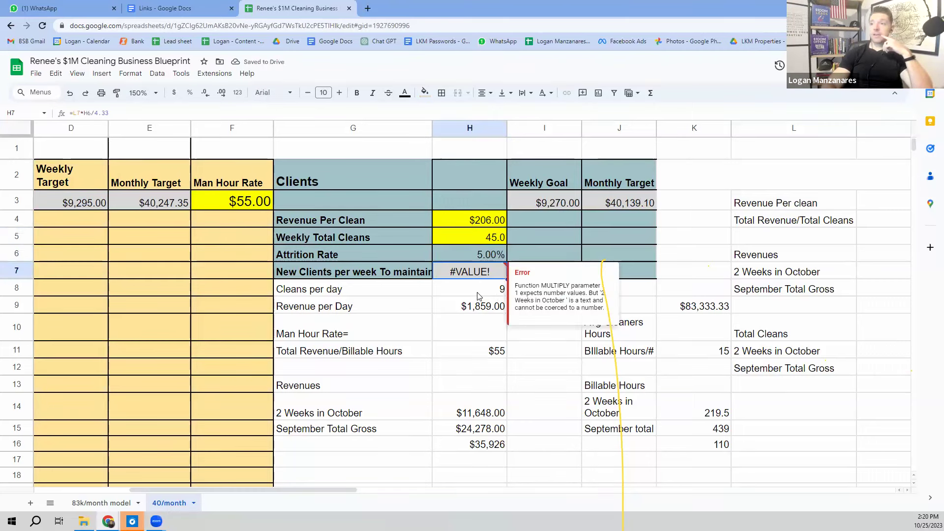
{"action": "double_click", "coordinate": [478, 295]}
{"action": "key", "text": "Escape"}
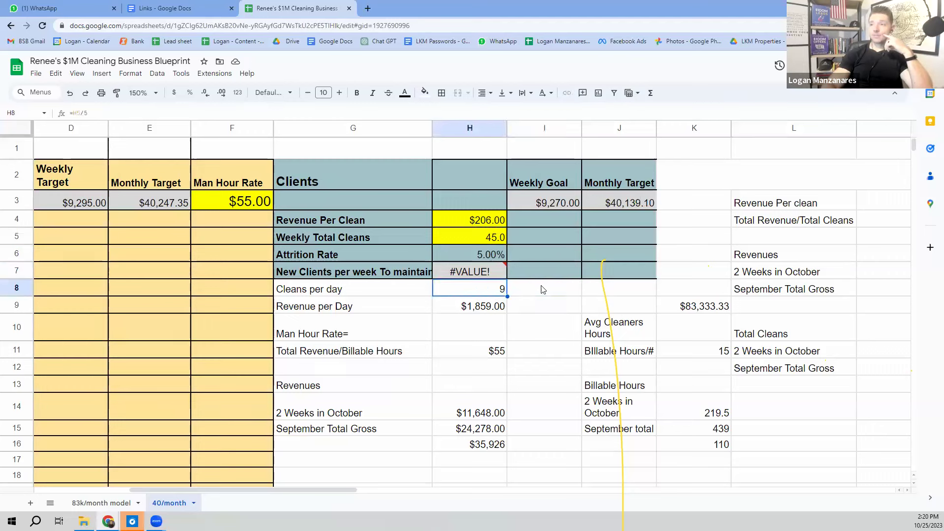
{"action": "key", "text": "shift+Left"}
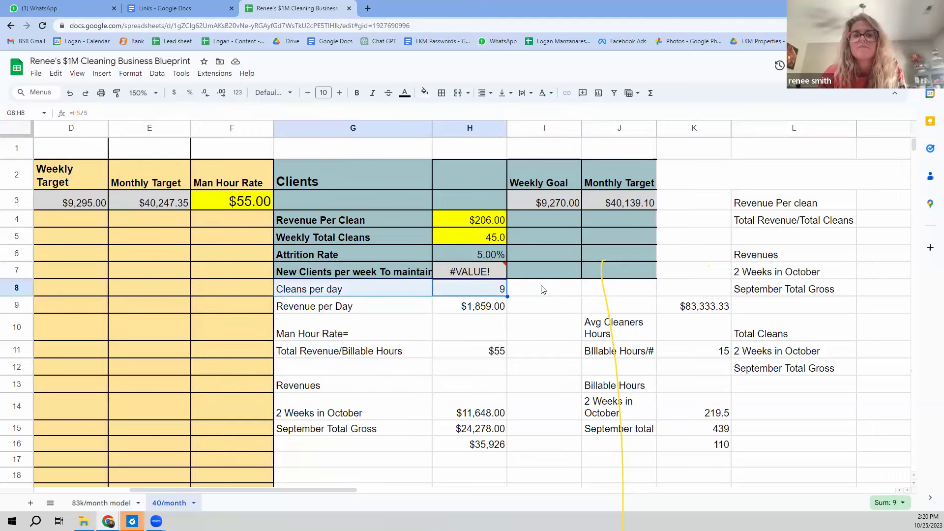
{"action": "key", "text": "Down"}
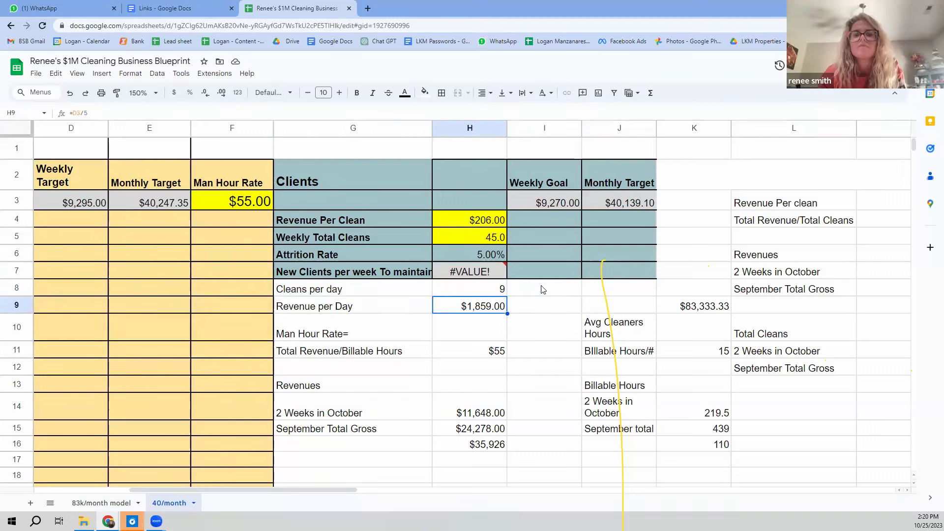
{"action": "key", "text": "shift+Left"}
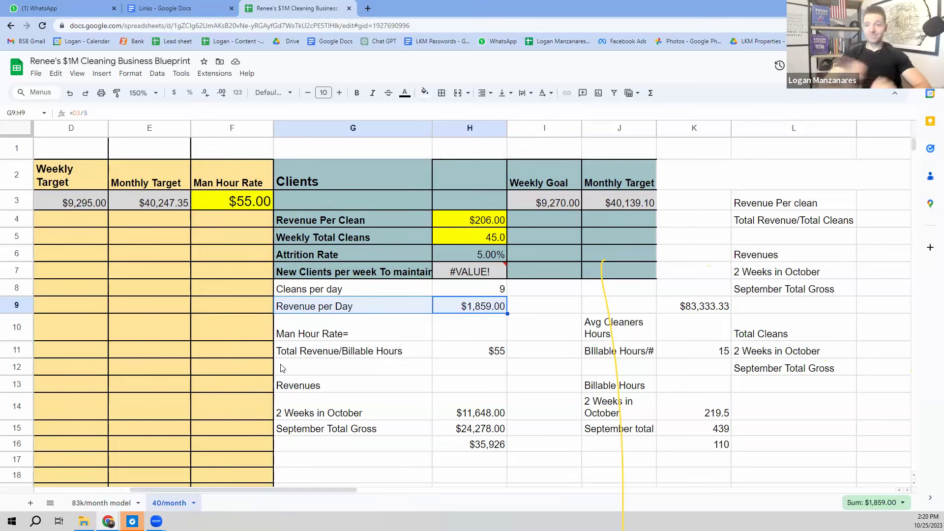
Step: Review the Hours worked/scheduled column down through the empty cleaner rows and back up to its header
{"action": "key", "text": "Left"}
{"action": "key", "text": "Left"}
{"action": "key", "text": "Left"}
{"action": "key", "text": "Left"}
{"action": "key", "text": "Left"}
{"action": "key", "text": "Left"}
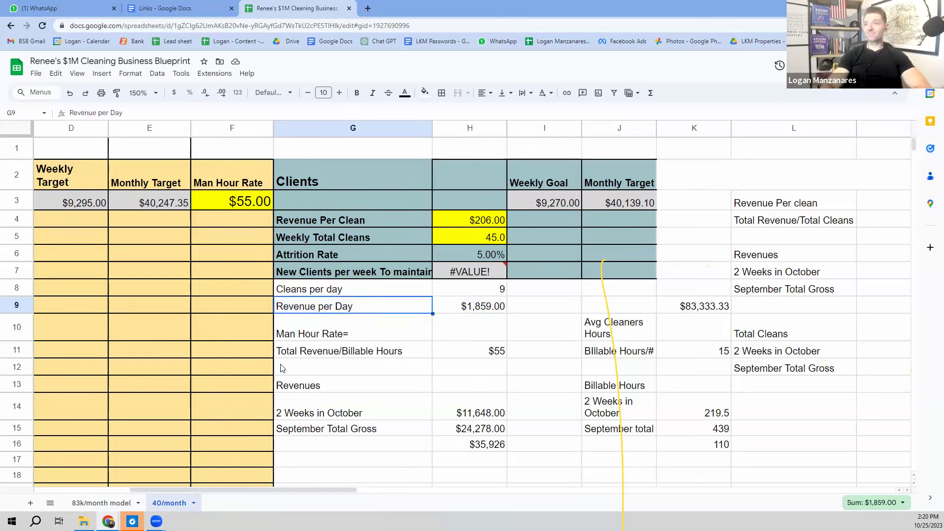
{"action": "key", "text": "Right"}
{"action": "key", "text": "Right"}
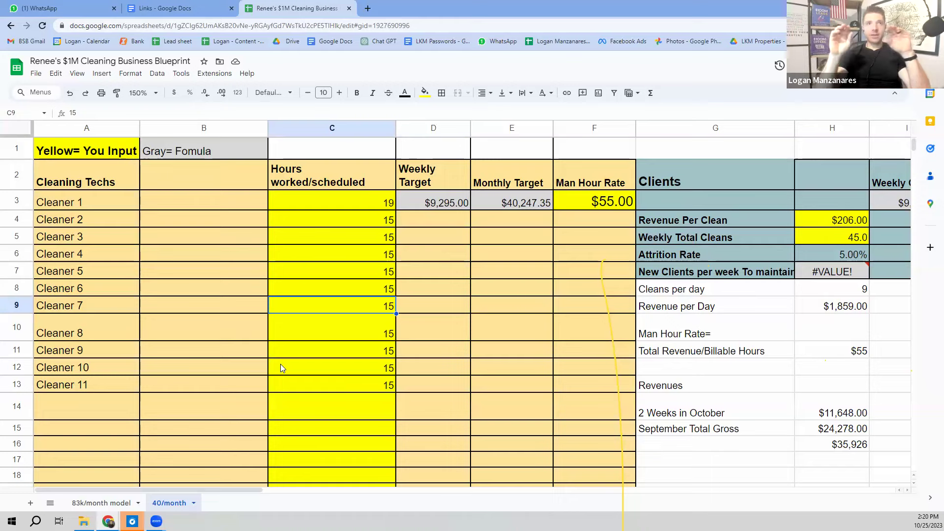
{"action": "key", "text": "Down"}
{"action": "key", "text": "Down"}
{"action": "key", "text": "Down"}
{"action": "key", "text": "Down"}
{"action": "key", "text": "Down"}
{"action": "key", "text": "Down"}
{"action": "key", "text": "Down"}
{"action": "key", "text": "Down"}
{"action": "key", "text": "Down"}
{"action": "key", "text": "Down"}
{"action": "key", "text": "Down"}
{"action": "key", "text": "Down"}
{"action": "key", "text": "Down"}
{"action": "key", "text": "Down"}
{"action": "key", "text": "Down"}
{"action": "key", "text": "Down"}
{"action": "key", "text": "Down"}
{"action": "key", "text": "Up"}
{"action": "key", "text": "Up"}
{"action": "key", "text": "Up"}
{"action": "key", "text": "Up"}
{"action": "key", "text": "Up"}
{"action": "key", "text": "Up"}
{"action": "key", "text": "Up"}
{"action": "key", "text": "Up"}
{"action": "key", "text": "Up"}
{"action": "key", "text": "Up"}
{"action": "key", "text": "Up"}
{"action": "key", "text": "Up"}
{"action": "key", "text": "Up"}
{"action": "key", "text": "Up"}
{"action": "key", "text": "Up"}
{"action": "key", "text": "Up"}
{"action": "key", "text": "Up"}
{"action": "key", "text": "Up"}
{"action": "key", "text": "Up"}
{"action": "key", "text": "Up"}
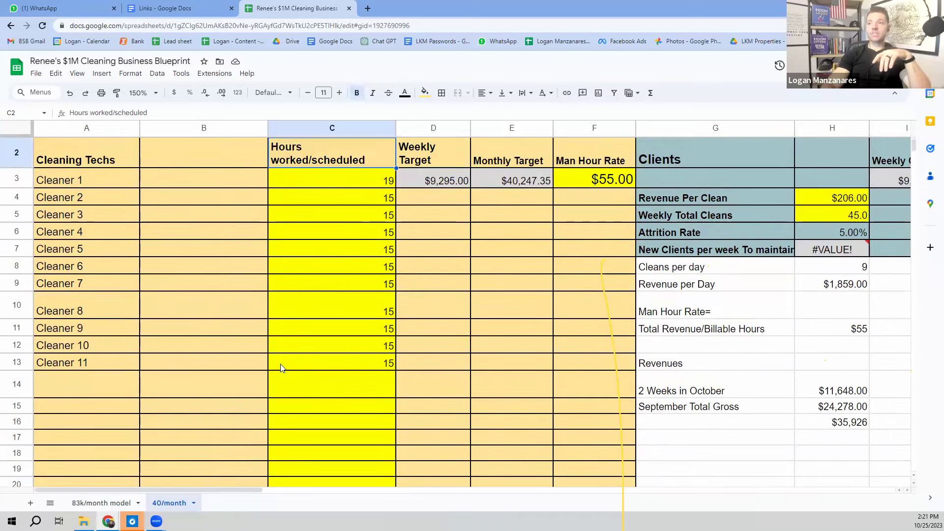
Step: Set the scheduled hours of Cleaner 1, Cleaner 2 and Cleaner 3 to 30 each
{"action": "key", "text": "Down"}
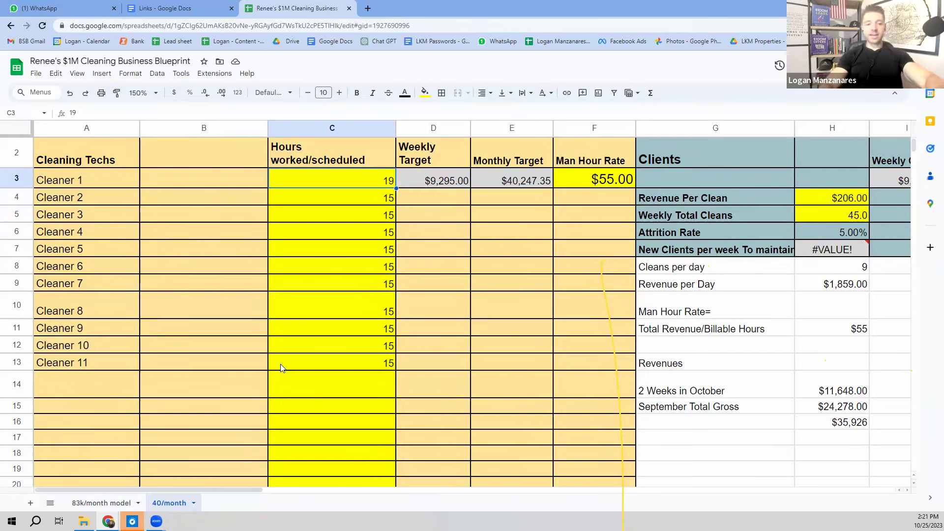
{"action": "type", "text": "30"}
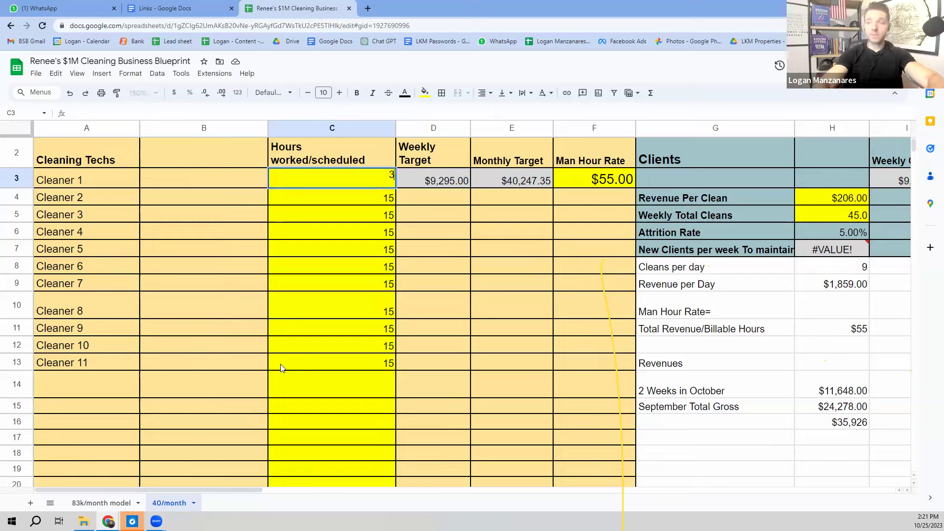
{"action": "key", "text": "Return"}
{"action": "type", "text": "30"}
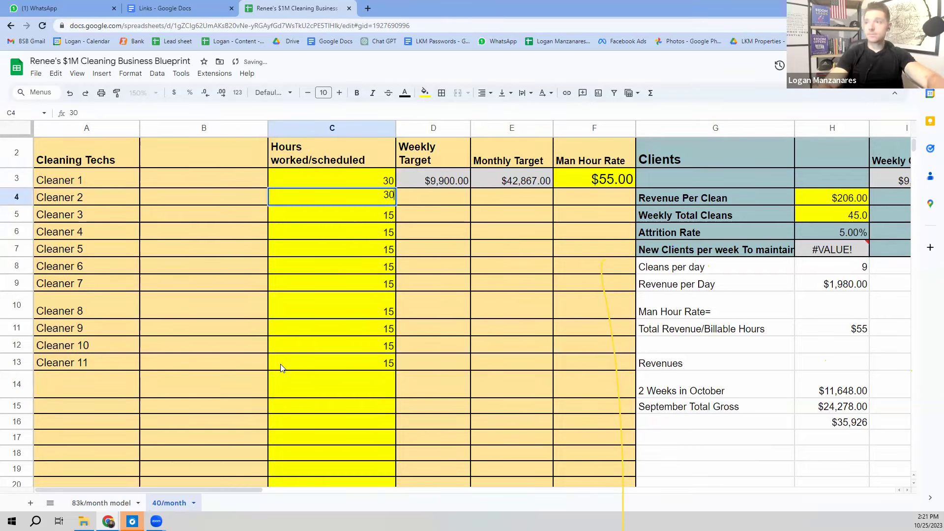
{"action": "key", "text": "Return"}
{"action": "type", "text": "30"}
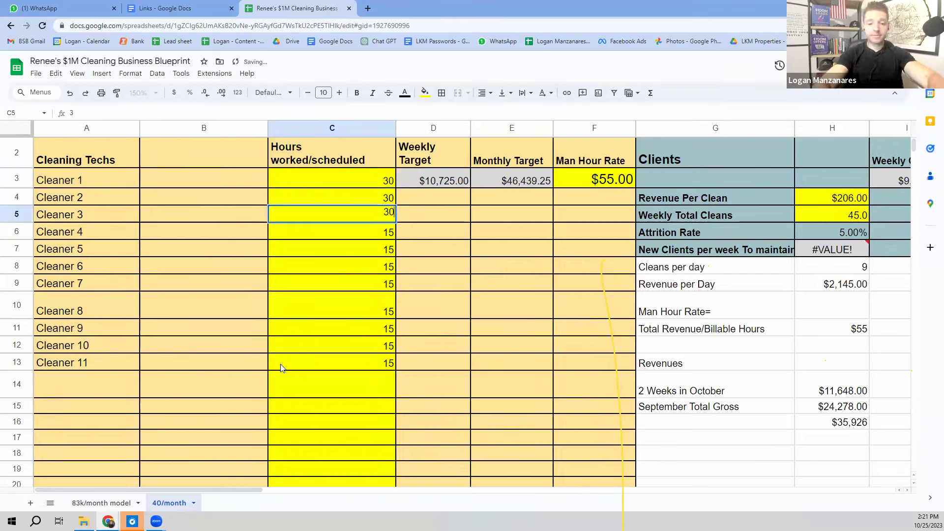
{"action": "key", "text": "Return"}
Step: Set the scheduled hours of Cleaner 4, Cleaner 5 and Cleaner 6 to 25 each
{"action": "type", "text": "25"}
{"action": "key", "text": "Return"}
{"action": "type", "text": "25"}
{"action": "key", "text": "Return"}
{"action": "type", "text": "25"}
{"action": "key", "text": "Return"}
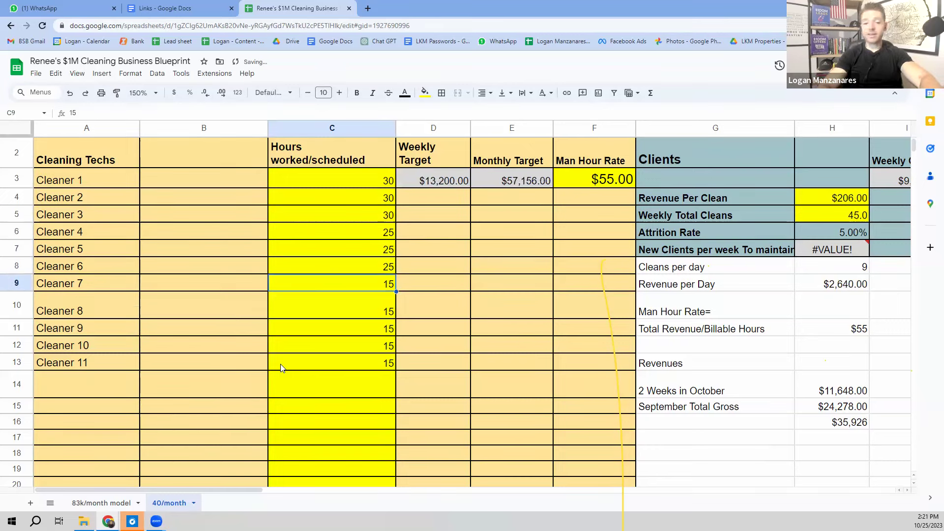
Step: Set the scheduled hours of Cleaner 7 and Cleaner 8 to 20 each
{"action": "type", "text": "20"}
{"action": "key", "text": "Return"}
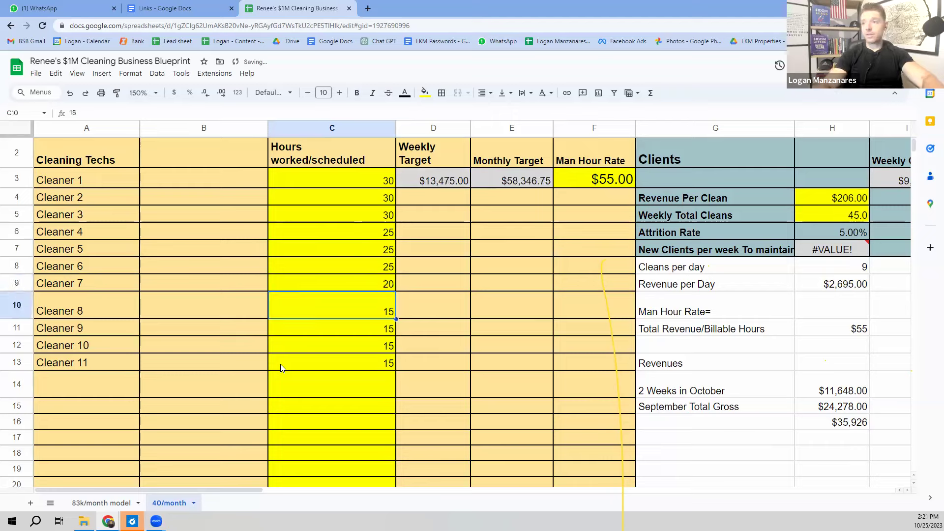
{"action": "type", "text": "20"}
{"action": "key", "text": "Return"}
Step: Set the scheduled hours of Cleaner 9, Cleaner 10 and Cleaner 11 to 10 each
{"action": "type", "text": "10"}
{"action": "key", "text": "Return"}
{"action": "type", "text": "10"}
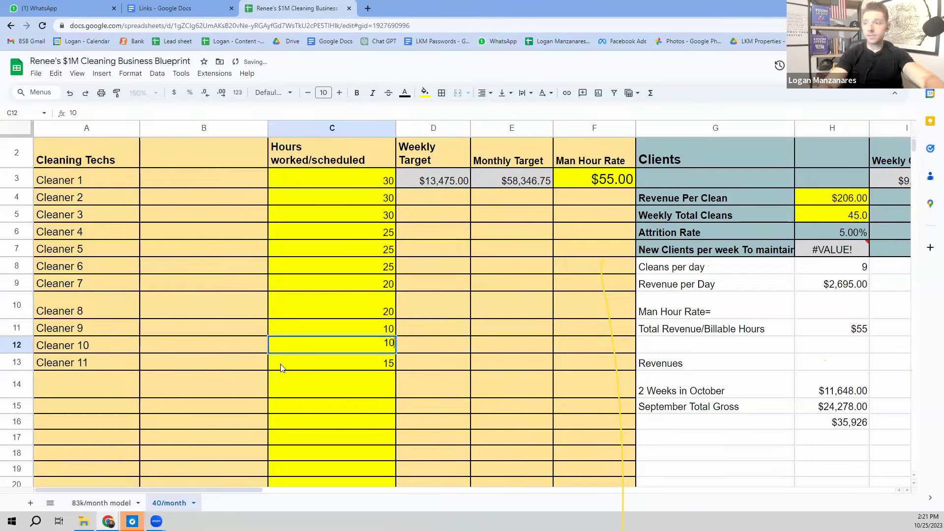
{"action": "key", "text": "Return"}
{"action": "type", "text": "10"}
{"action": "key", "text": "Return"}
Step: Lower the scheduled hours of Cleaner 6 in C8 to 20
{"action": "left_click", "coordinate": [281, 367]}
{"action": "key", "text": "Up"}
{"action": "key", "text": "Up"}
{"action": "key", "text": "Up"}
{"action": "key", "text": "Up"}
{"action": "key", "text": "Up"}
{"action": "key", "text": "Up"}
{"action": "key", "text": "Up"}
{"action": "key", "text": "Up"}
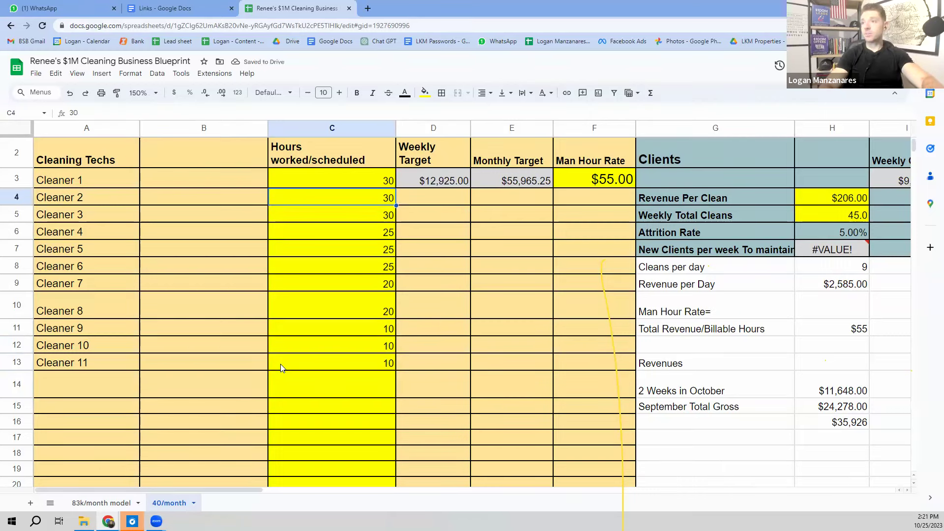
{"action": "key", "text": "Down"}
{"action": "key", "text": "Down"}
{"action": "key", "text": "Down"}
{"action": "key", "text": "Down"}
{"action": "key", "text": "Down"}
{"action": "key", "text": "Up"}
{"action": "key", "text": "Up"}
{"action": "type", "text": "20"}
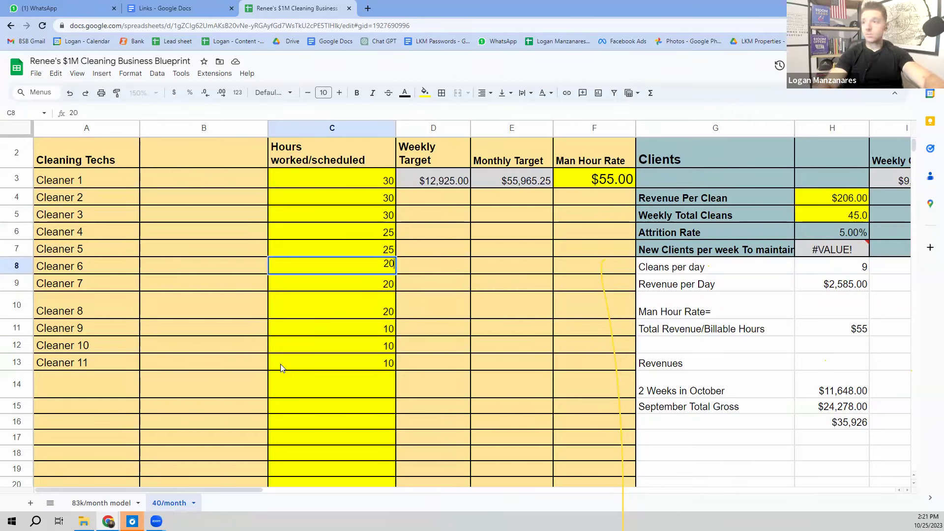
{"action": "key", "text": "Up"}
Step: Lower the scheduled hours of Cleaner 3 in C5 to 25
{"action": "key", "text": "Up"}
{"action": "key", "text": "Up"}
{"action": "key", "text": "Up"}
{"action": "key", "text": "Down"}
{"action": "type", "text": "25"}
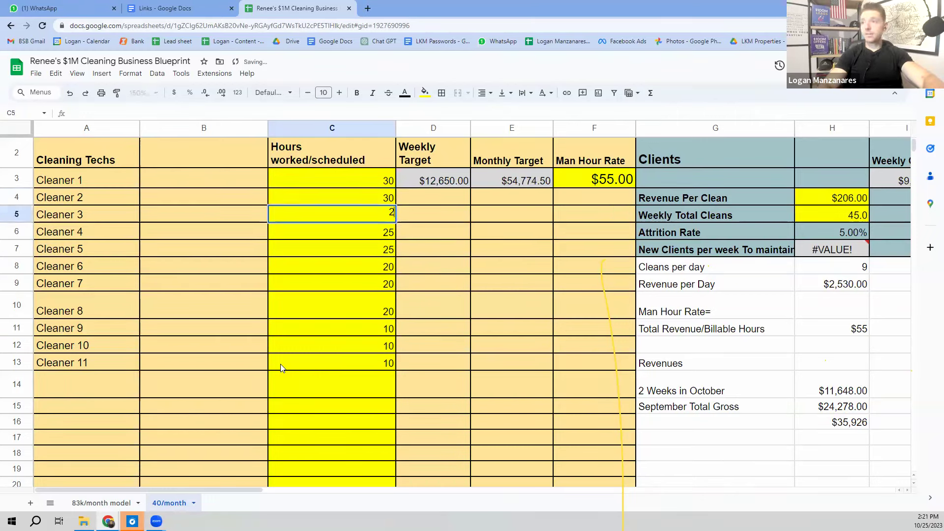
{"action": "key", "text": "Return"}
Step: Lower the scheduled hours of Cleaner 1 and Cleaner 2 to 25 each
{"action": "key", "text": "Down"}
{"action": "key", "text": "Down"}
{"action": "key", "text": "Down"}
{"action": "key", "text": "Down"}
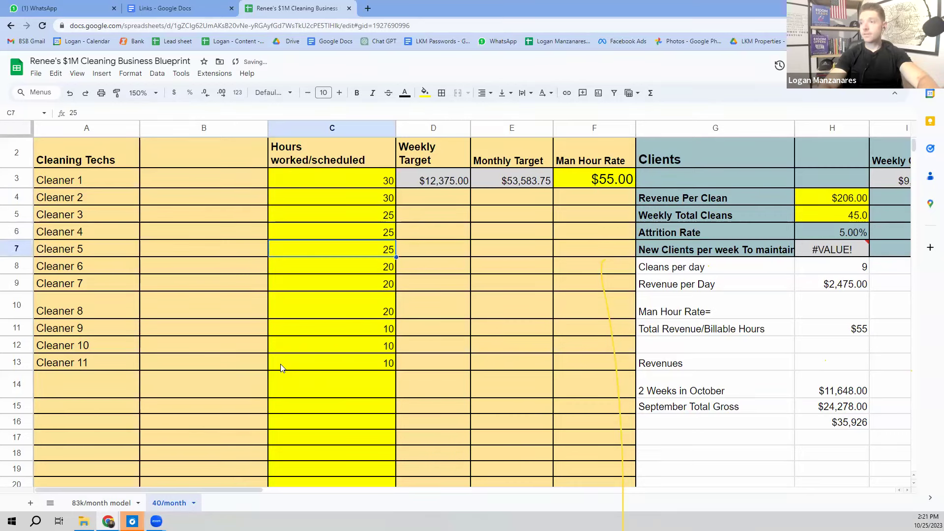
{"action": "key", "text": "Up"}
{"action": "key", "text": "Up"}
{"action": "key", "text": "Up"}
{"action": "key", "text": "Up"}
{"action": "key", "text": "Up"}
{"action": "key", "text": "Up"}
{"action": "key", "text": "Up"}
{"action": "type", "text": "25"}
{"action": "key", "text": "Return"}
{"action": "type", "text": "25"}
{"action": "key", "text": "Return"}
Step: Check the Total and Average Cleaner hours rows at the end of the Hours worked/scheduled column
{"action": "key", "text": "Down"}
{"action": "key", "text": "Down"}
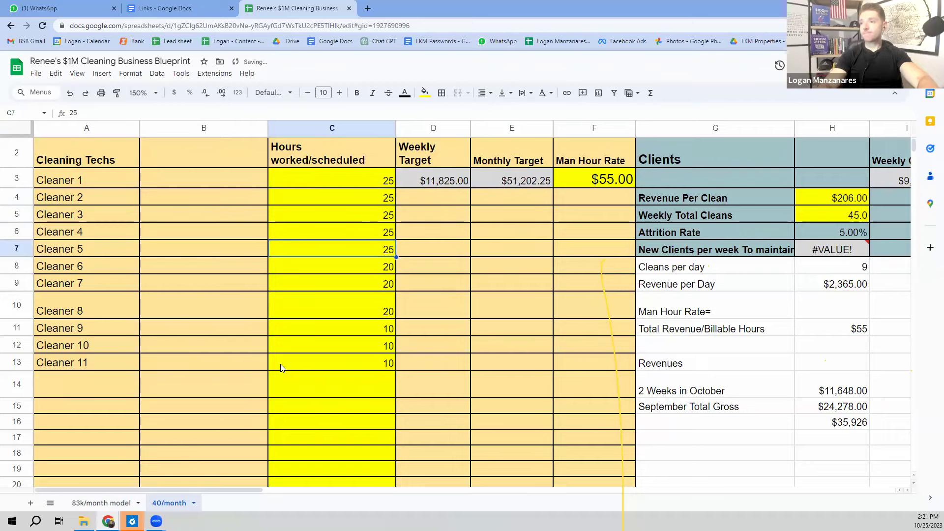
{"action": "scroll", "coordinate": [281, 368], "scroll_direction": "down", "scroll_amount": 5}
{"action": "key", "text": "Down"}
{"action": "key", "text": "Down"}
{"action": "key", "text": "Down"}
{"action": "key", "text": "Down"}
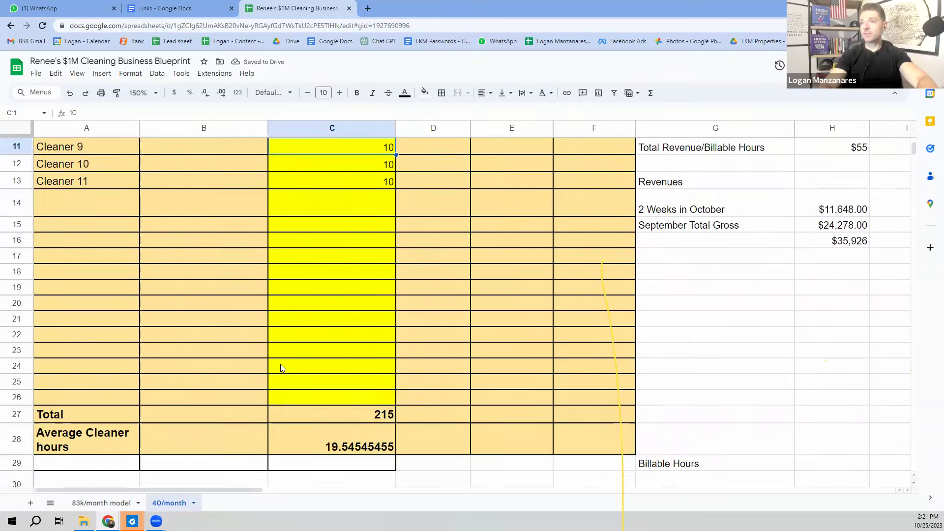
{"action": "key", "text": "ctrl+Up"}
Step: Set the scheduled hours of Cleaner 4 and Cleaner 5 to 20 each
{"action": "key", "text": "Down"}
{"action": "key", "text": "Down"}
{"action": "key", "text": "Down"}
{"action": "key", "text": "Down"}
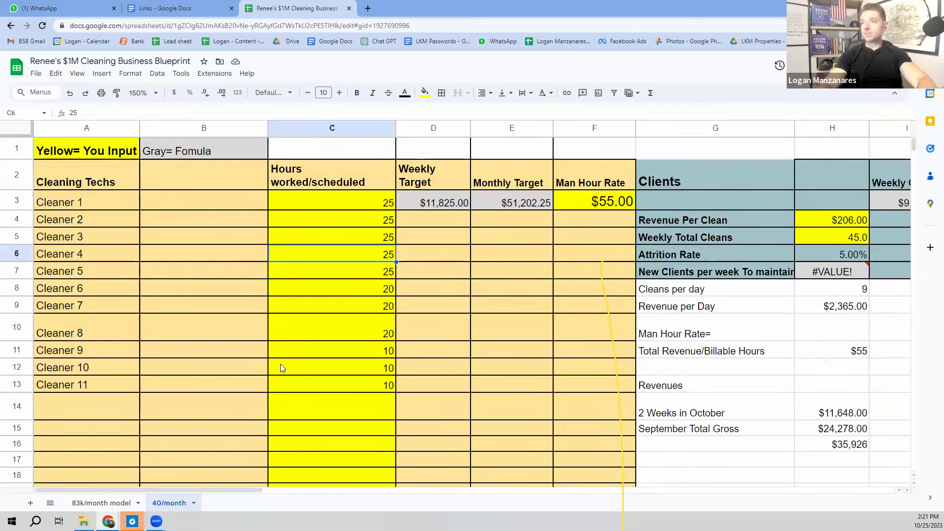
{"action": "key", "text": "Down"}
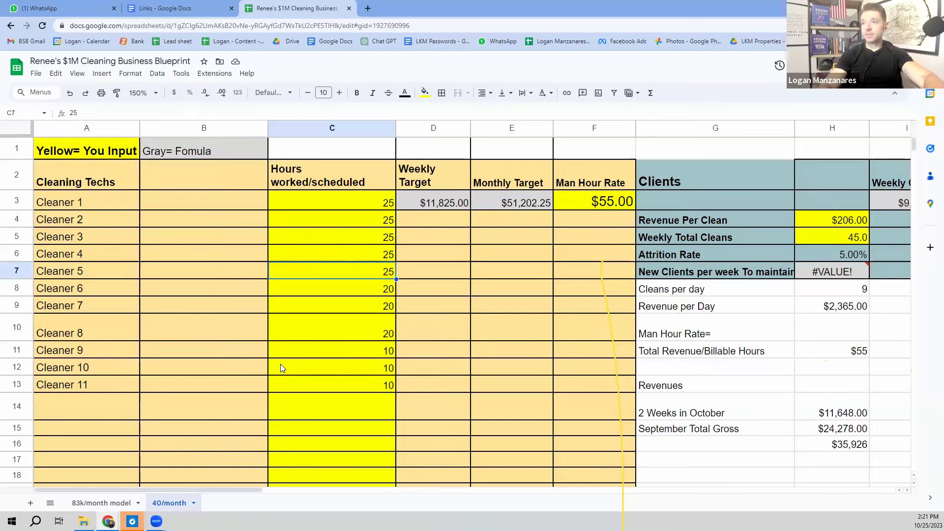
{"action": "key", "text": "Up"}
{"action": "type", "text": "20"}
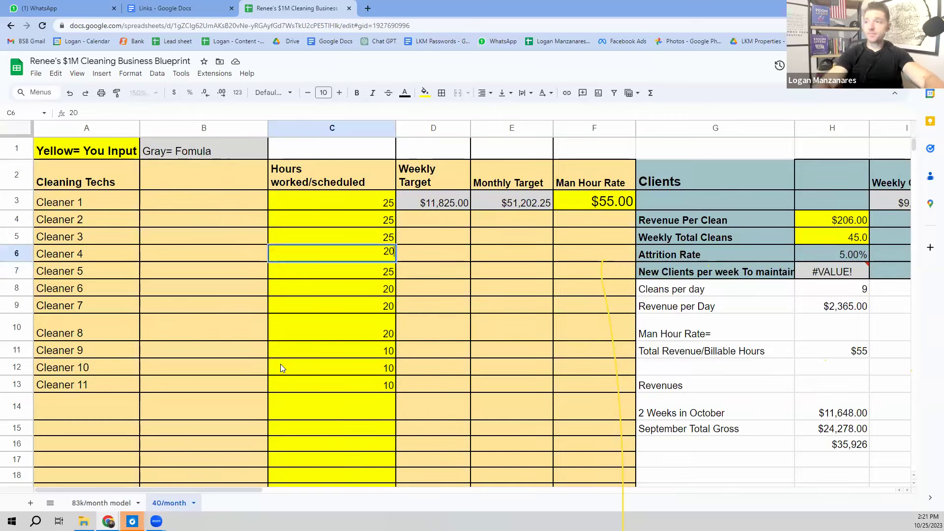
{"action": "key", "text": "Return"}
{"action": "type", "text": "20"}
{"action": "key", "text": "Return"}
Step: Set the scheduled hours of Cleaner 6, Cleaner 7 and Cleaner 8 to 15 each
{"action": "type", "text": "15"}
{"action": "key", "text": "Return"}
{"action": "type", "text": "1"}
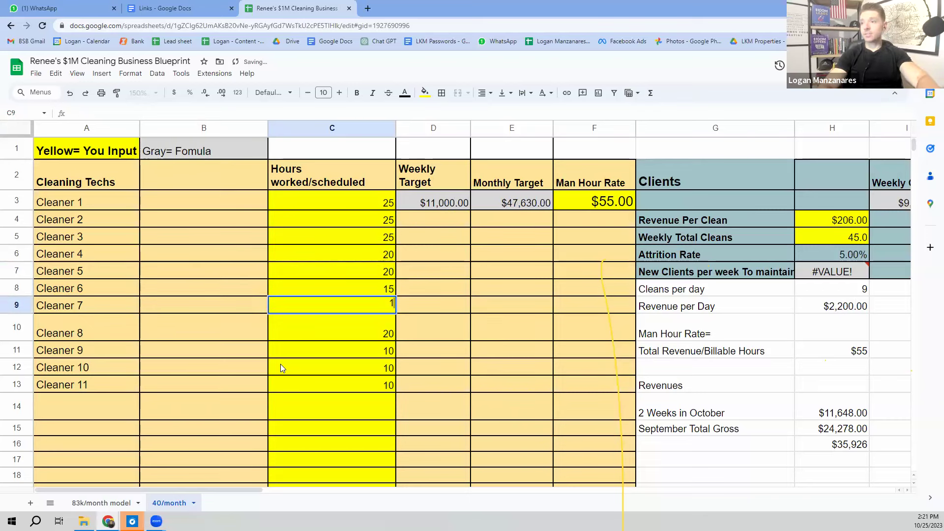
{"action": "type", "text": "5"}
{"action": "key", "text": "Return"}
{"action": "type", "text": "15"}
{"action": "key", "text": "Return"}
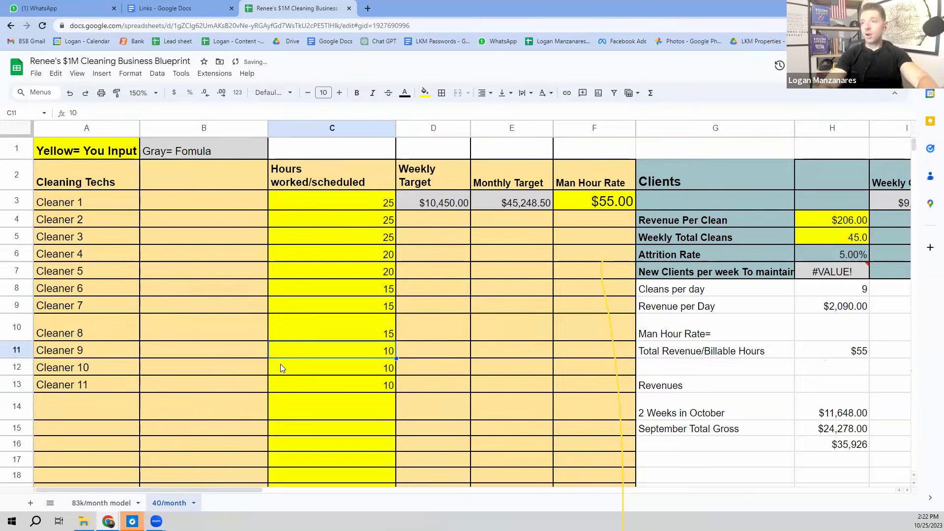
Step: Lower the scheduled hours of Cleaner 3 in C5 to 20
{"action": "key", "text": "Up"}
{"action": "key", "text": "Up"}
{"action": "key", "text": "Up"}
{"action": "key", "text": "Up"}
{"action": "key", "text": "Up"}
{"action": "key", "text": "Up"}
{"action": "key", "text": "Up"}
{"action": "key", "text": "Down"}
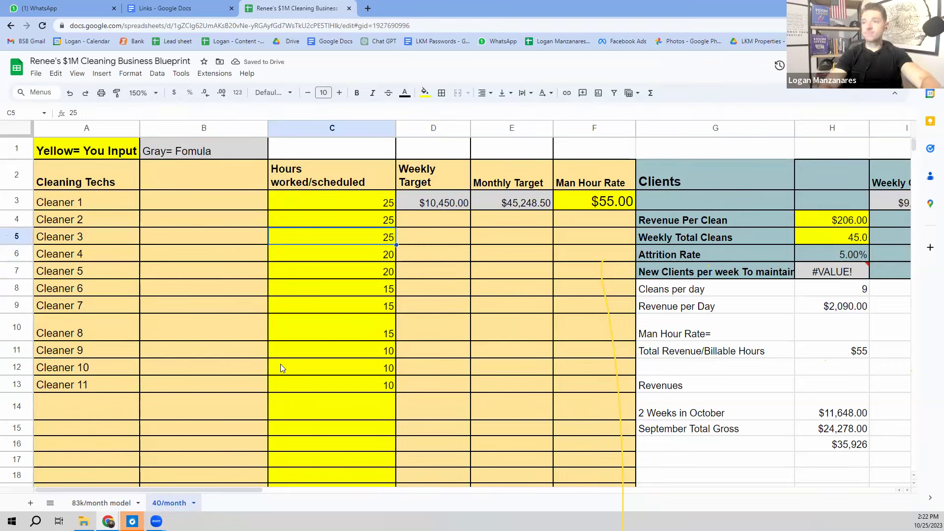
{"action": "type", "text": "20"}
{"action": "key", "text": "Return"}
Step: Set the scheduled hours of Cleaner 5 to 15 and those of Cleaner 8 to 10
{"action": "key", "text": "Down"}
{"action": "type", "text": "15"}
{"action": "key", "text": "Return"}
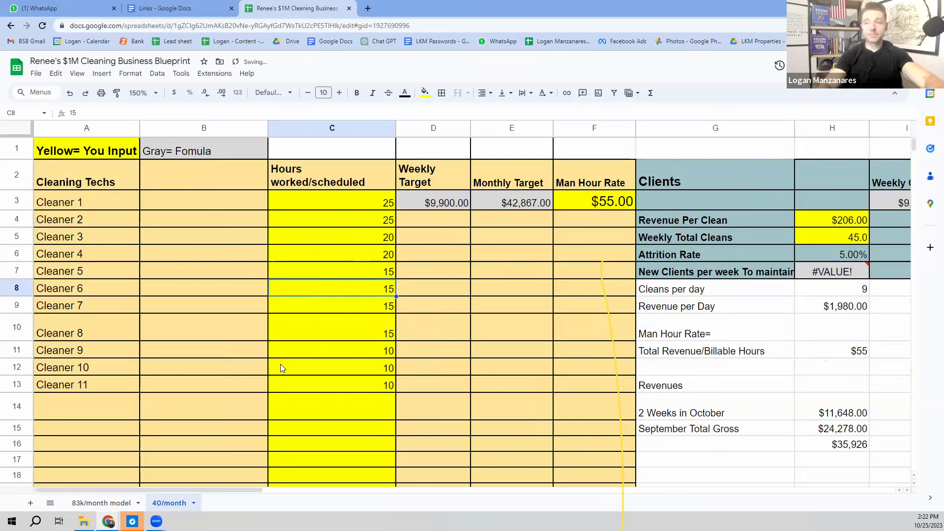
{"action": "key", "text": "Down"}
{"action": "key", "text": "Down"}
{"action": "type", "text": "10"}
{"action": "key", "text": "Return"}
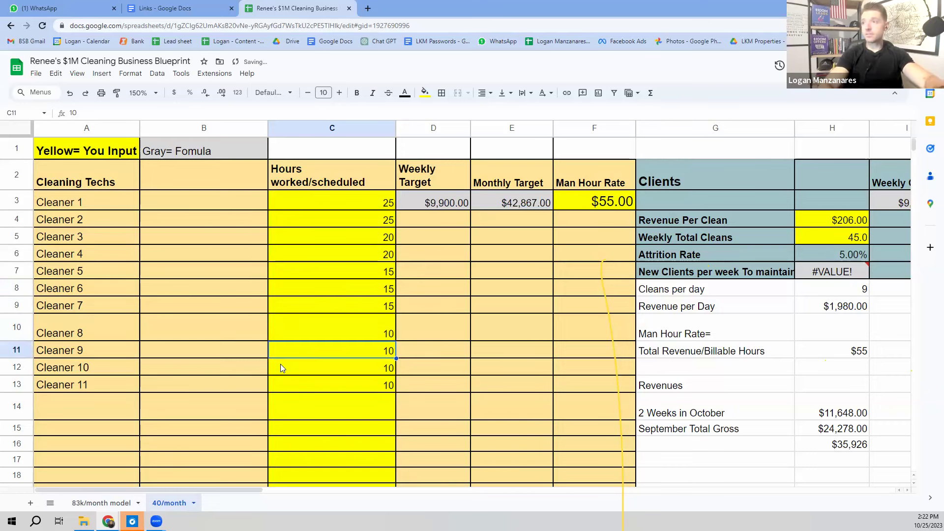
Step: Lower the scheduled hours of Cleaner 7 in C9 to 12
{"action": "key", "text": "Up"}
{"action": "key", "text": "Up"}
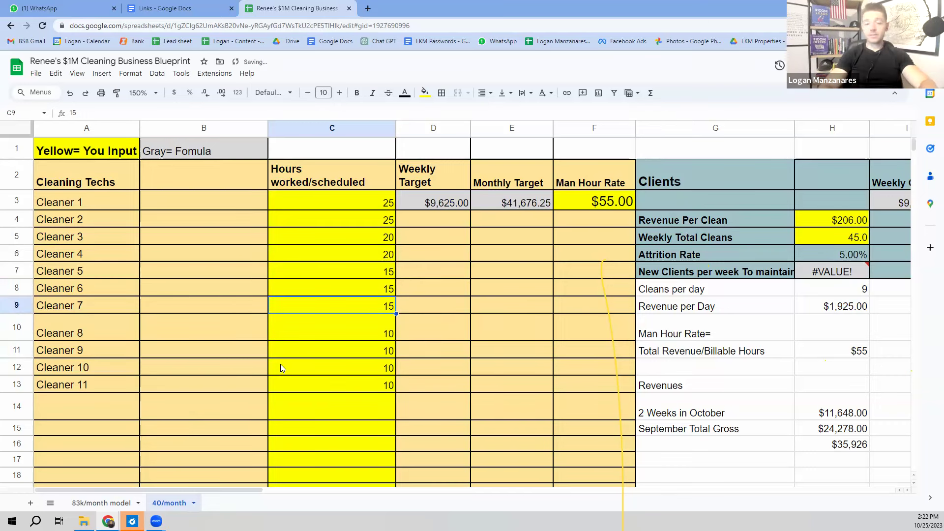
{"action": "type", "text": "12"}
{"action": "key", "text": "Return"}
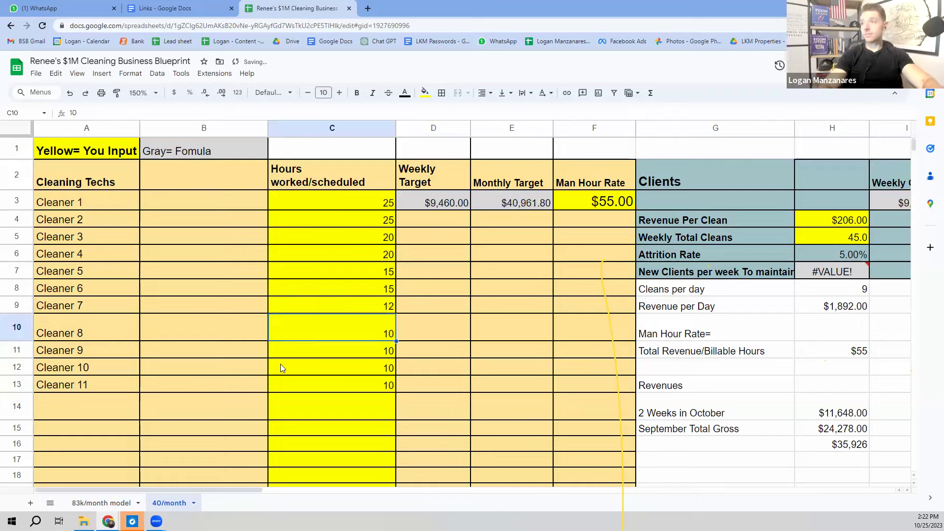
Step: Check the Total of the Hours worked/scheduled column in C27
{"action": "key", "text": "Down"}
{"action": "key", "text": "Down"}
{"action": "key", "text": "Down"}
{"action": "key", "text": "Down"}
{"action": "key", "text": "Down"}
{"action": "key", "text": "Down"}
{"action": "key", "text": "Down"}
{"action": "key", "text": "Down"}
{"action": "key", "text": "Down"}
{"action": "key", "text": "Down"}
{"action": "key", "text": "Down"}
{"action": "key", "text": "Down"}
{"action": "key", "text": "Down"}
{"action": "key", "text": "Down"}
{"action": "key", "text": "Down"}
{"action": "key", "text": "Down"}
{"action": "key", "text": "Down"}
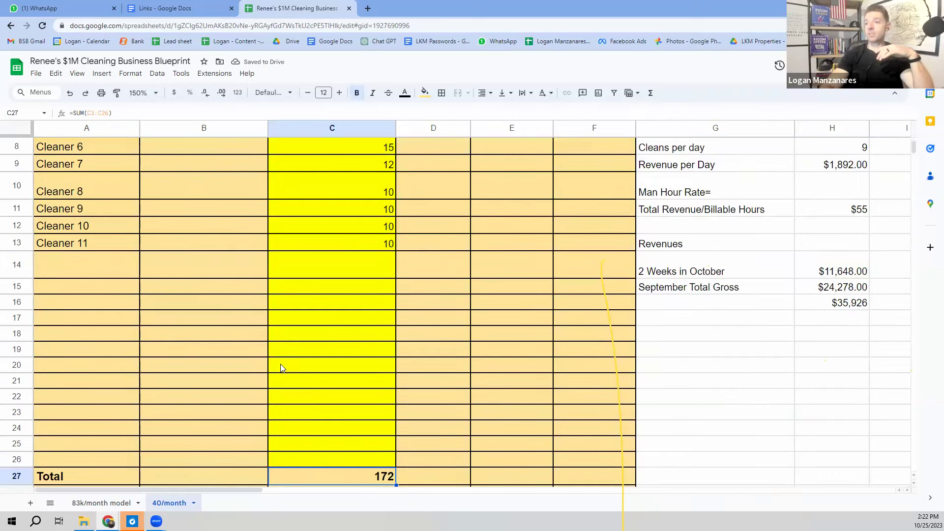
Step: Review the scheduled hours cleaner by cleaner from Cleaner 1 down to Cleaner 10, alongside the weekly and monthly targets
{"action": "left_click", "coordinate": [280, 367]}
{"action": "key", "text": "Up"}
{"action": "key", "text": "Up"}
{"action": "key", "text": "Up"}
{"action": "key", "text": "Up"}
{"action": "key", "text": "Up"}
{"action": "key", "text": "Up"}
{"action": "key", "text": "Up"}
{"action": "key", "text": "Up"}
{"action": "key", "text": "Up"}
{"action": "key", "text": "Up"}
{"action": "key", "text": "Up"}
{"action": "key", "text": "Up"}
{"action": "key", "text": "Up"}
{"action": "key", "text": "Up"}
{"action": "key", "text": "Up"}
{"action": "key", "text": "Up"}
{"action": "key", "text": "Up"}
{"action": "key", "text": "Up"}
{"action": "key", "text": "Up"}
{"action": "key", "text": "Up"}
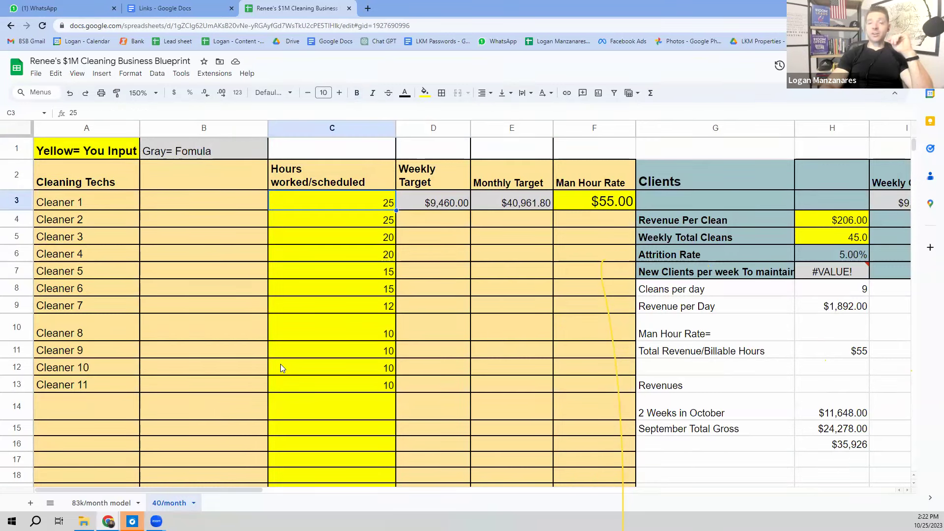
{"action": "key", "text": "Down"}
{"action": "key", "text": "Up"}
{"action": "key", "text": "Down"}
{"action": "key", "text": "Down"}
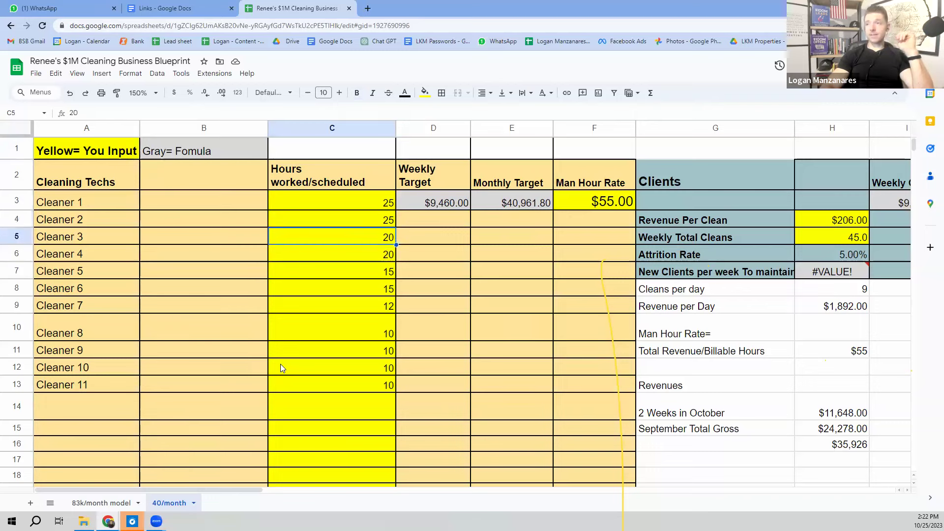
{"action": "key", "text": "Down"}
{"action": "key", "text": "Down"}
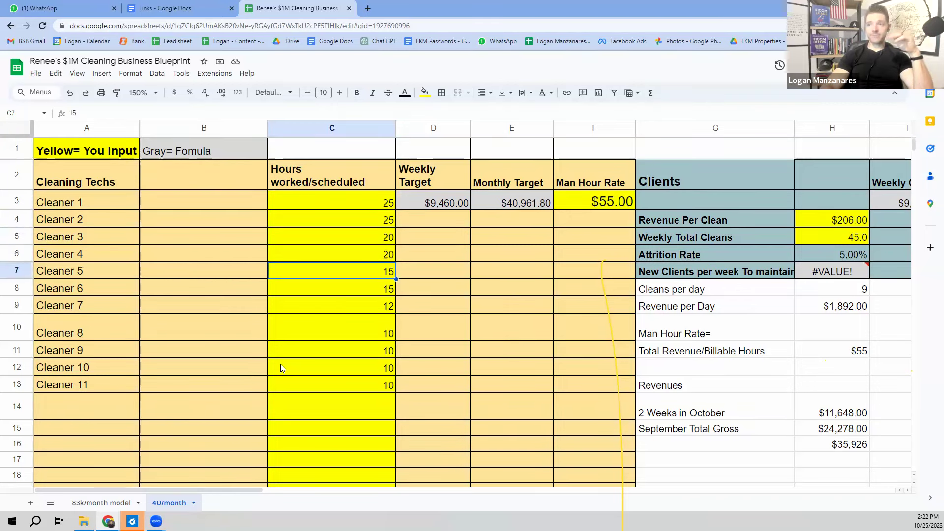
{"action": "key", "text": "Down"}
{"action": "key", "text": "Down"}
{"action": "key", "text": "Down"}
{"action": "key", "text": "Down"}
{"action": "key", "text": "Down"}
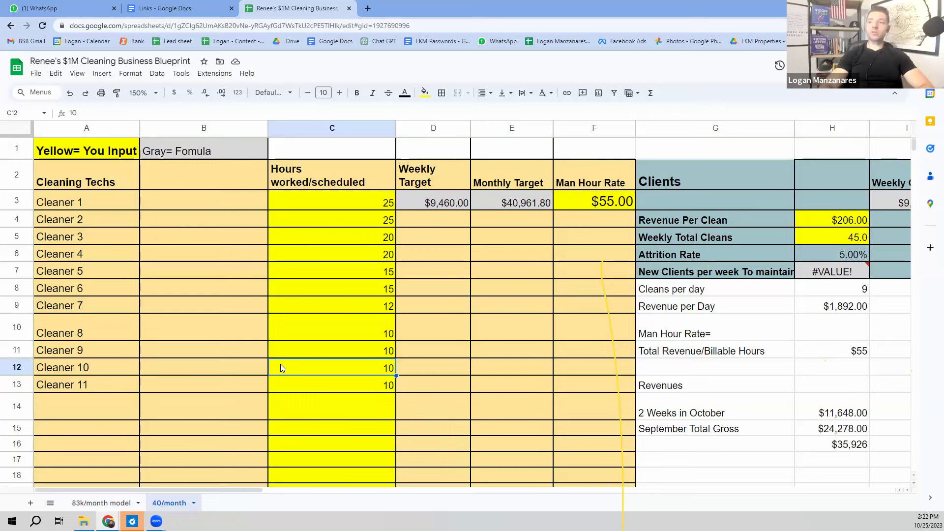
{"action": "key", "text": "Up"}
{"action": "key", "text": "Up"}
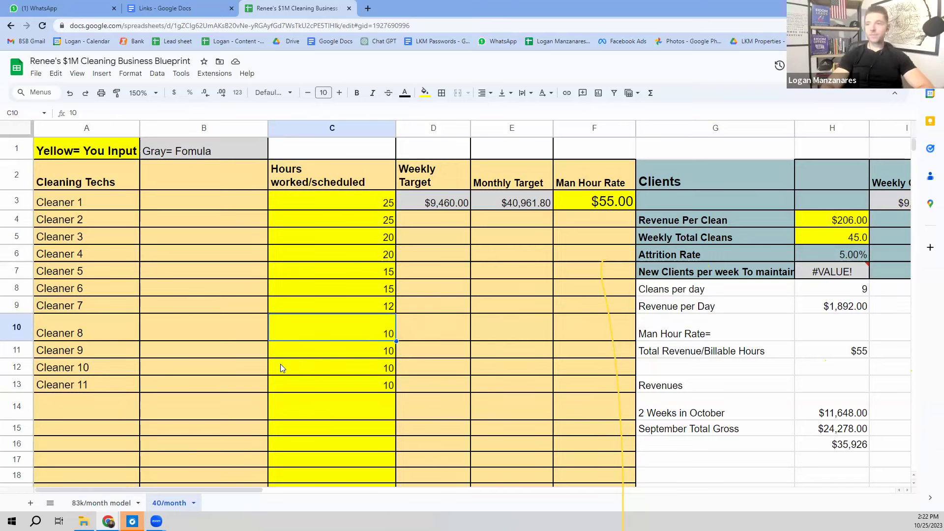
{"action": "key", "text": "Up"}
{"action": "key", "text": "Up"}
{"action": "key", "text": "Up"}
{"action": "key", "text": "Up"}
{"action": "key", "text": "Up"}
{"action": "key", "text": "Up"}
{"action": "key", "text": "Up"}
{"action": "key", "text": "Up"}
{"action": "key", "text": "Up"}
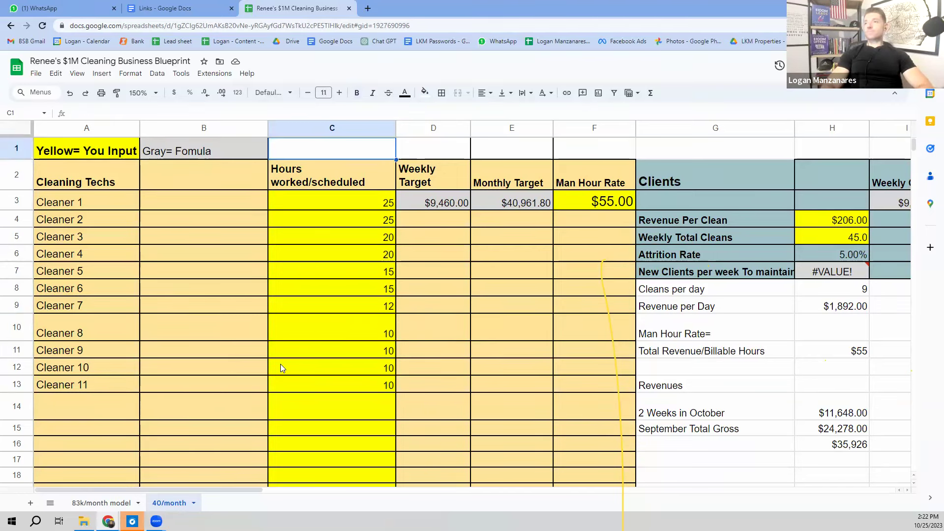
{"action": "key", "text": "Down"}
{"action": "key", "text": "Down"}
{"action": "key", "text": "Down"}
{"action": "key", "text": "Down"}
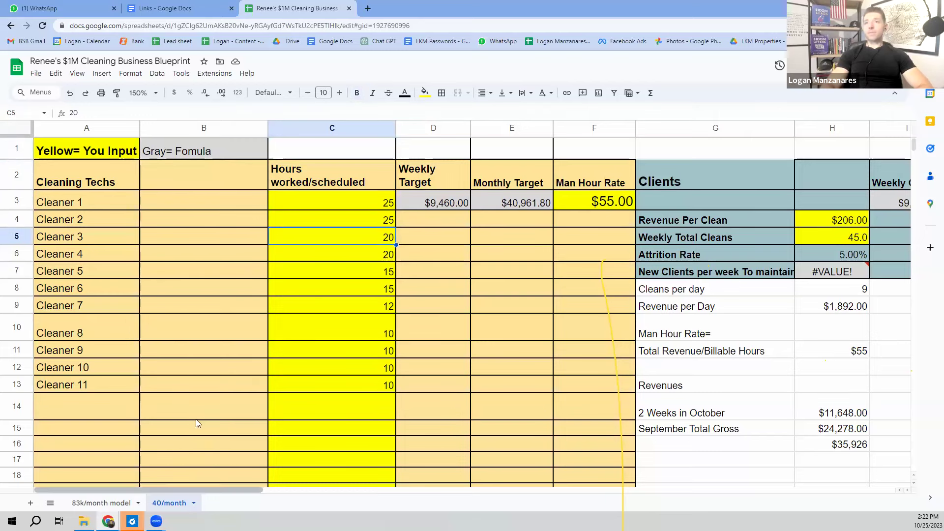
{"action": "left_click", "coordinate": [213, 366]}
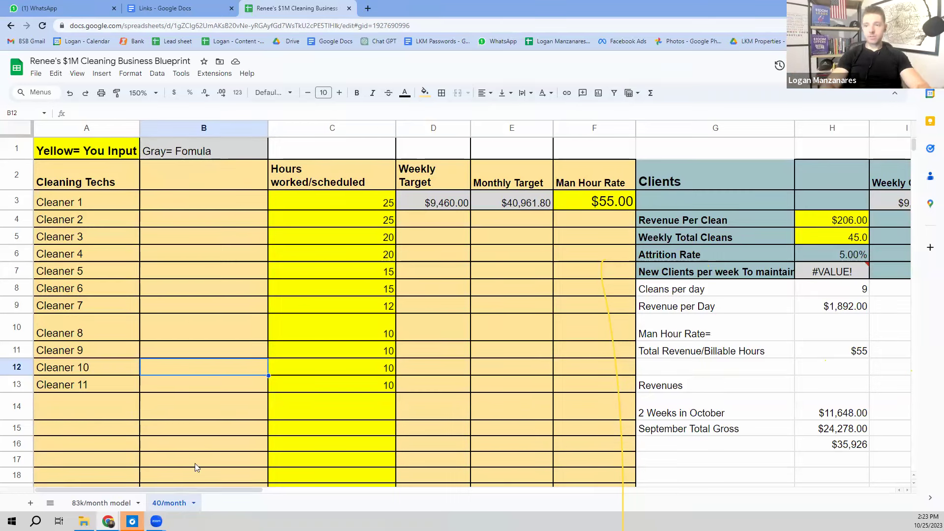
Step: Rename the 40/month sheet as "40k/month model"
{"action": "left_click", "coordinate": [194, 501]}
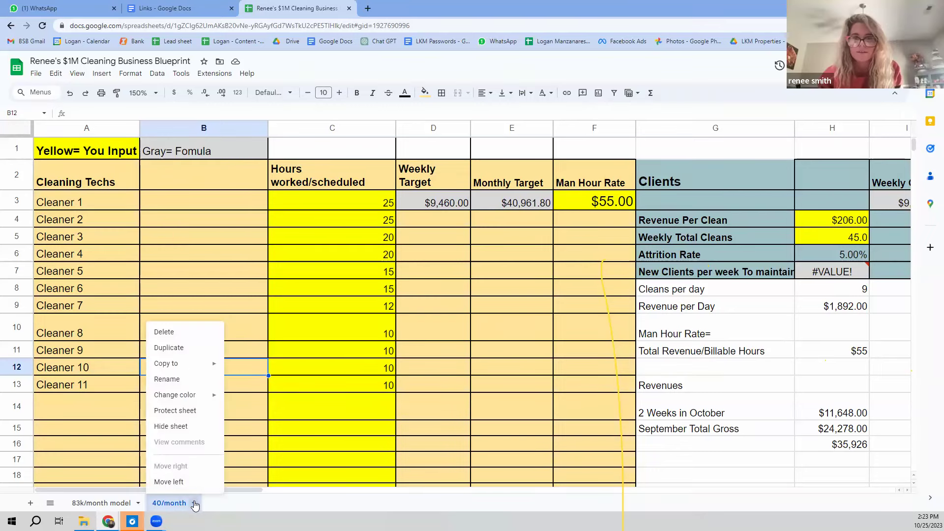
{"action": "left_click", "coordinate": [191, 381]}
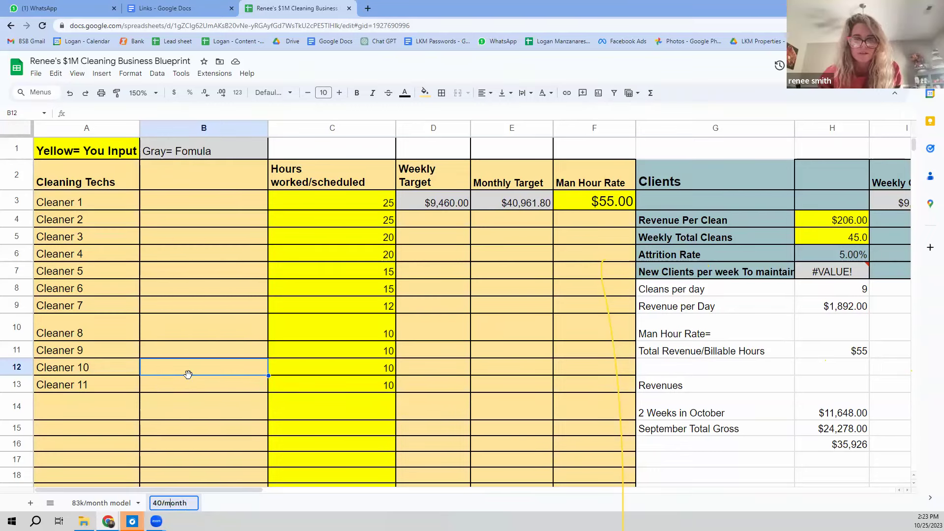
{"action": "key", "text": "Left"}
{"action": "key", "text": "Left"}
{"action": "key", "text": "Left"}
{"action": "type", "text": "k"}
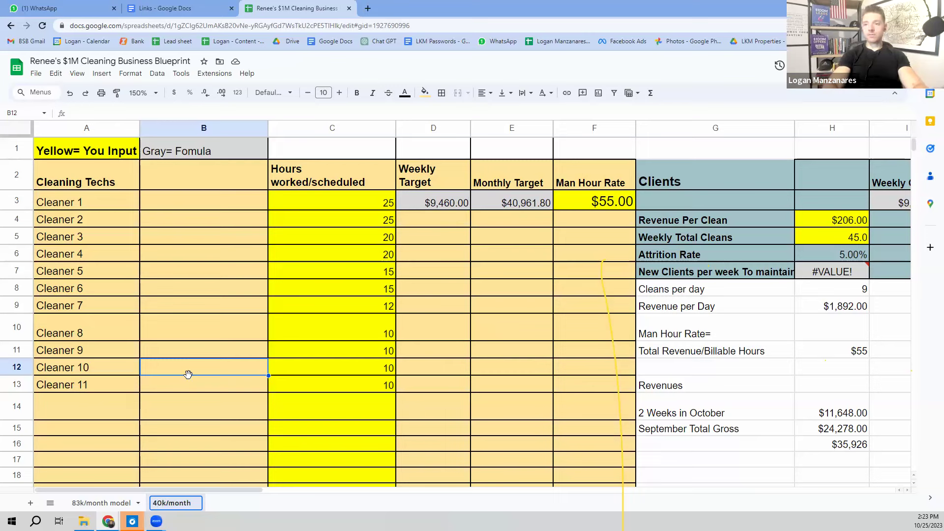
{"action": "key", "text": "Right"}
{"action": "key", "text": "End"}
{"action": "type", "text": "model"}
{"action": "key", "text": "Return"}
{"action": "double_click", "coordinate": [189, 374]}
{"action": "double_click", "coordinate": [188, 383]}
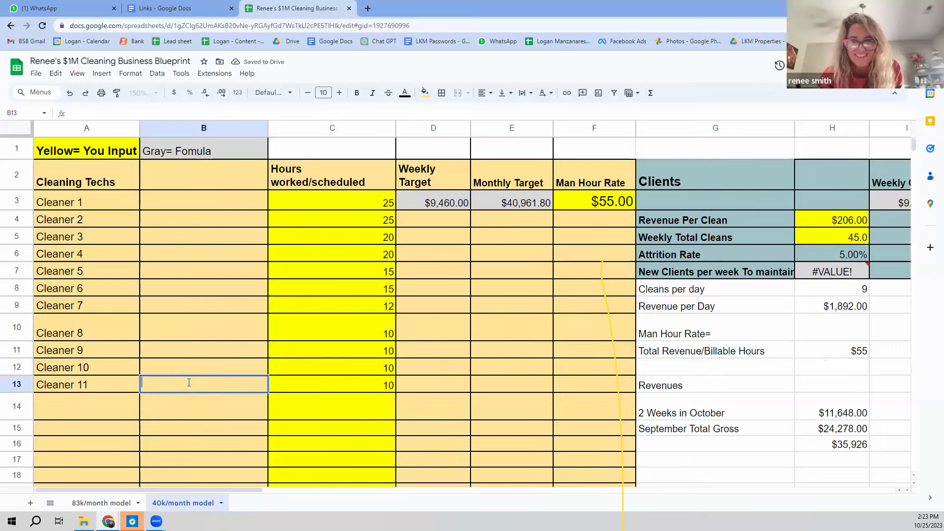
{"action": "key", "text": "Escape"}
{"action": "key", "text": "Up"}
{"action": "key", "text": "Up"}
{"action": "key", "text": "Up"}
{"action": "key", "text": "Up"}
{"action": "key", "text": "Up"}
{"action": "key", "text": "Up"}
{"action": "key", "text": "Up"}
{"action": "key", "text": "Up"}
{"action": "key", "text": "Up"}
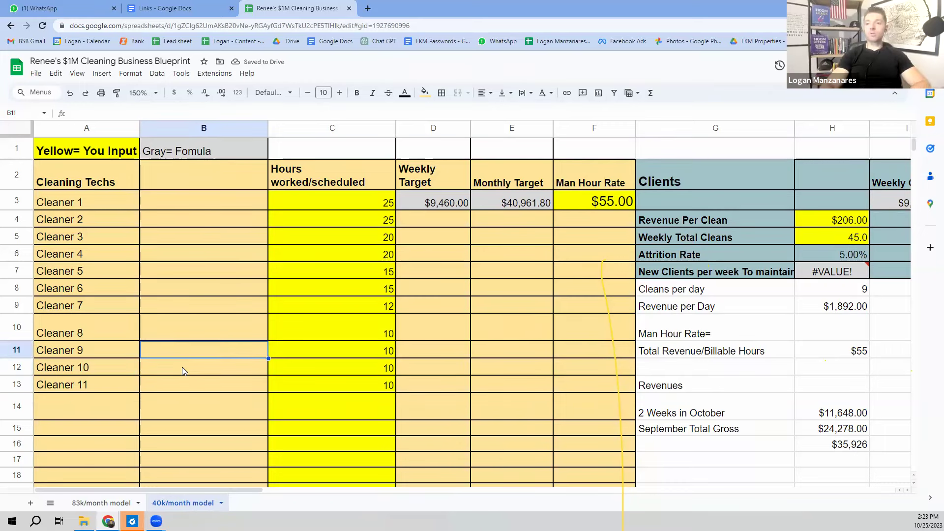
{"action": "key", "text": "Up"}
{"action": "key", "text": "Up"}
{"action": "key", "text": "Up"}
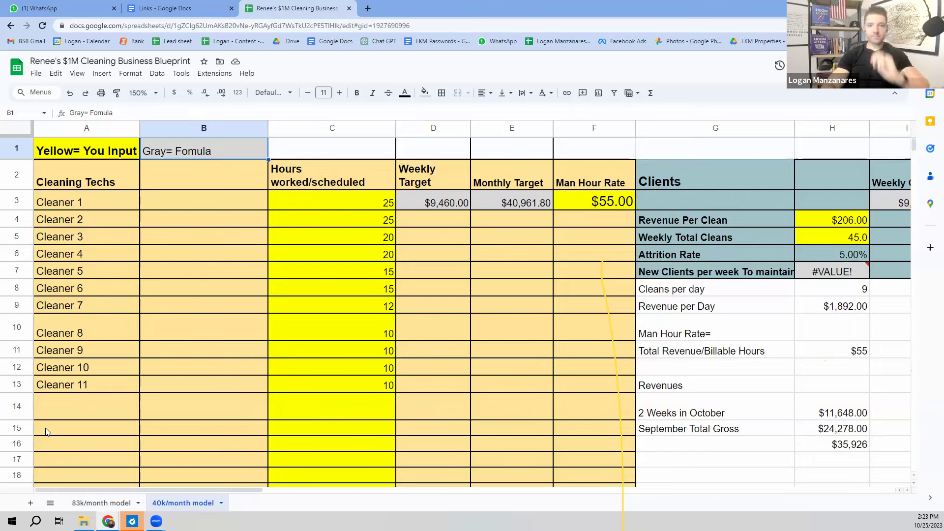
Step: Open the "5 Star Vision" Google Sheets file in a new browser tab
{"action": "left_click", "coordinate": [368, 9]}
{"action": "type", "text": "5 star"}
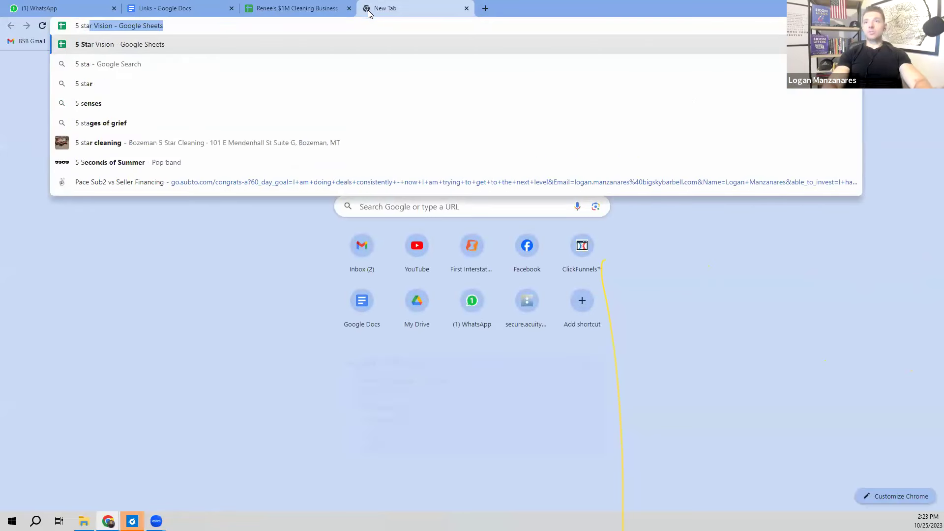
{"action": "left_click", "coordinate": [339, 46]}
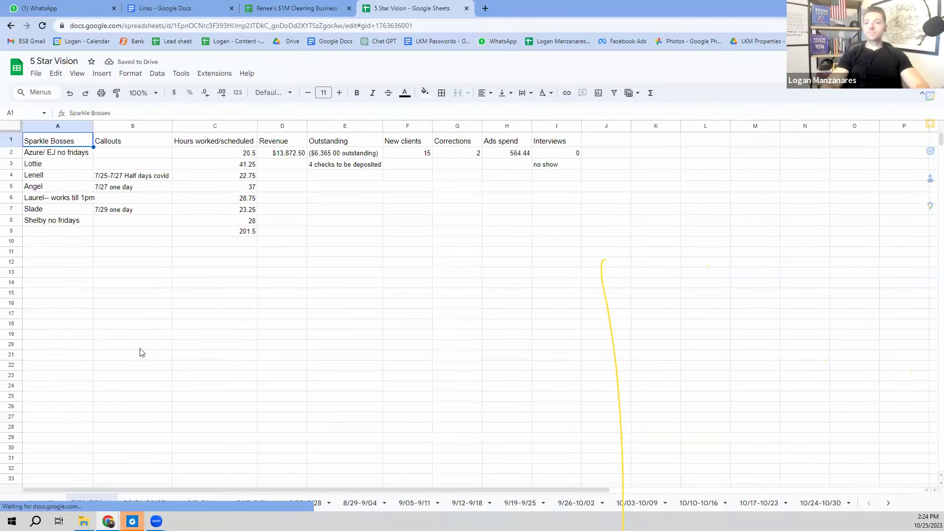
Step: Find the 10/23 - 10/29 sheet in the full list of sheets and bring it up
{"action": "left_click", "coordinate": [51, 504]}
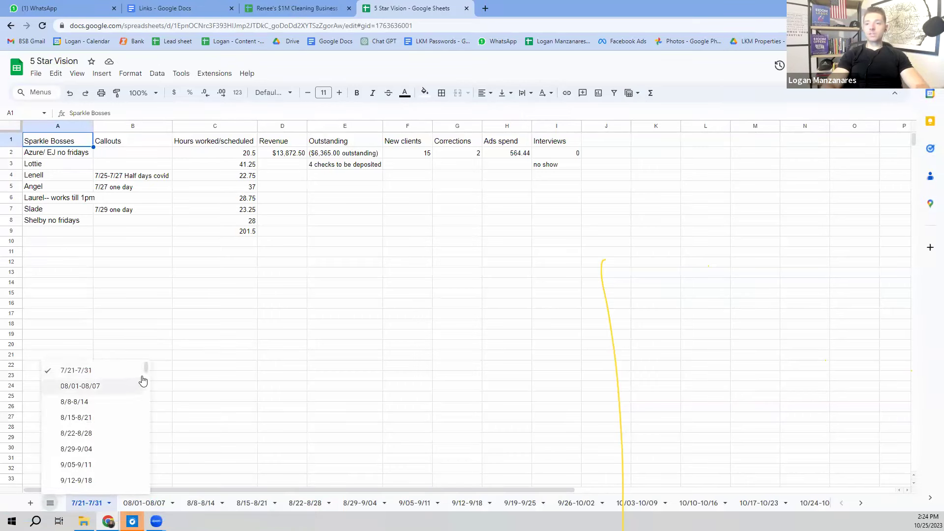
{"action": "scroll", "coordinate": [144, 483], "scroll_direction": "down", "scroll_amount": 5}
{"action": "scroll", "coordinate": [144, 484], "scroll_direction": "down", "scroll_amount": 6}
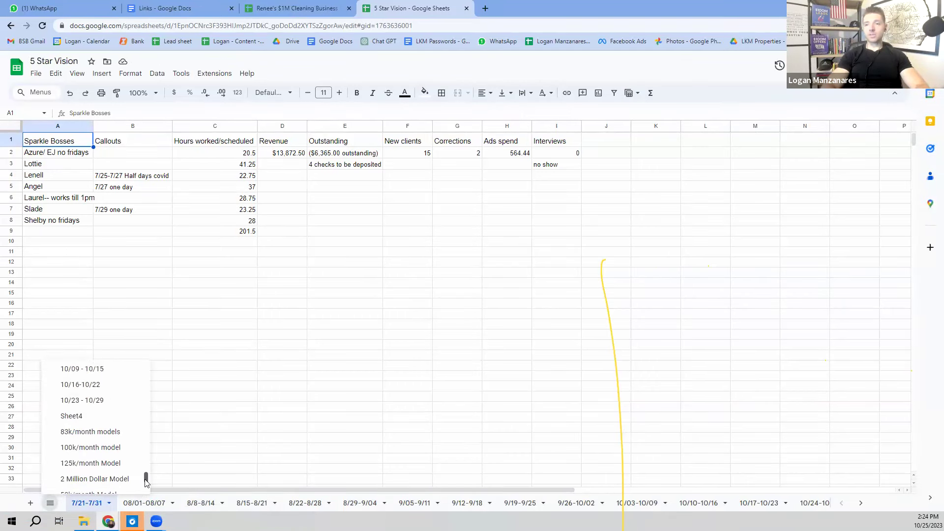
{"action": "left_click", "coordinate": [104, 404]}
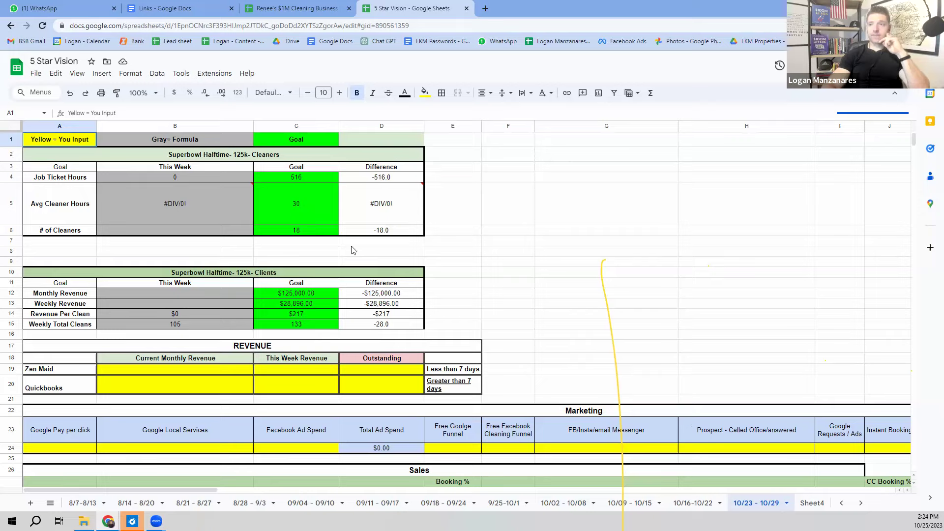
Step: Switch to the 10/16-10/22 sheet and check this week's average cleaner hours and weekly total cleans
{"action": "double_click", "coordinate": [694, 502]}
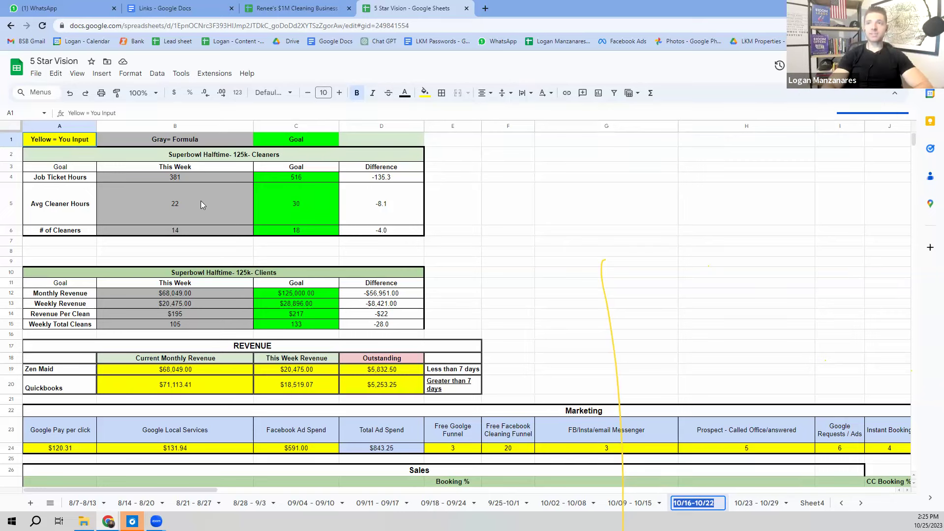
{"action": "left_click", "coordinate": [185, 206]}
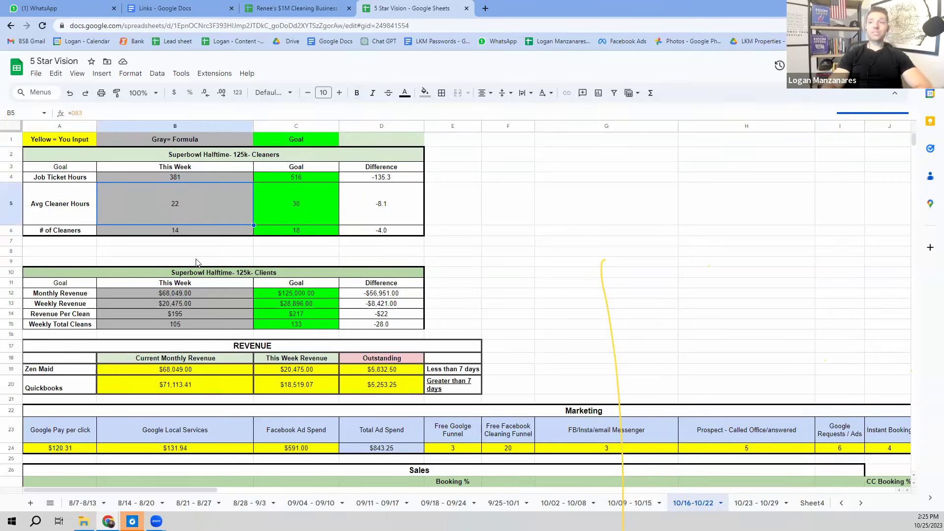
{"action": "left_click", "coordinate": [180, 324]}
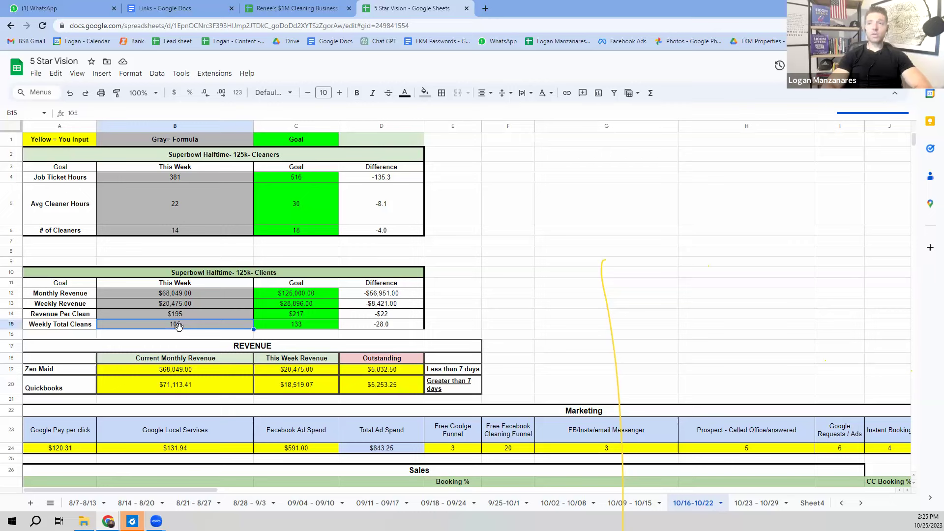